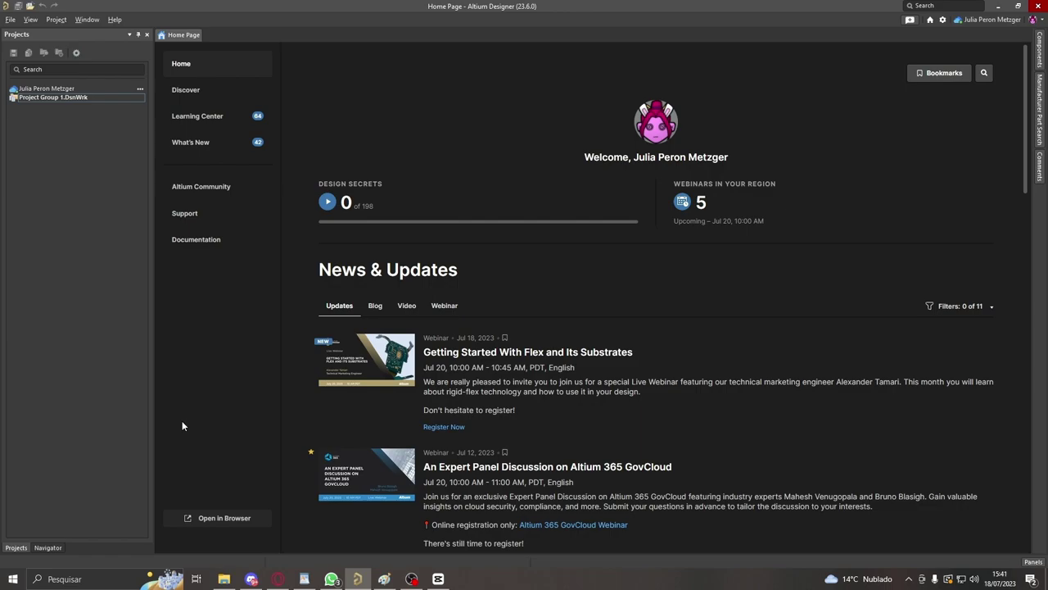
- Start a new empty PCB project, review the available storage locations, and choose the cloud workspace
click(10, 29)
mouse_move(40, 42)
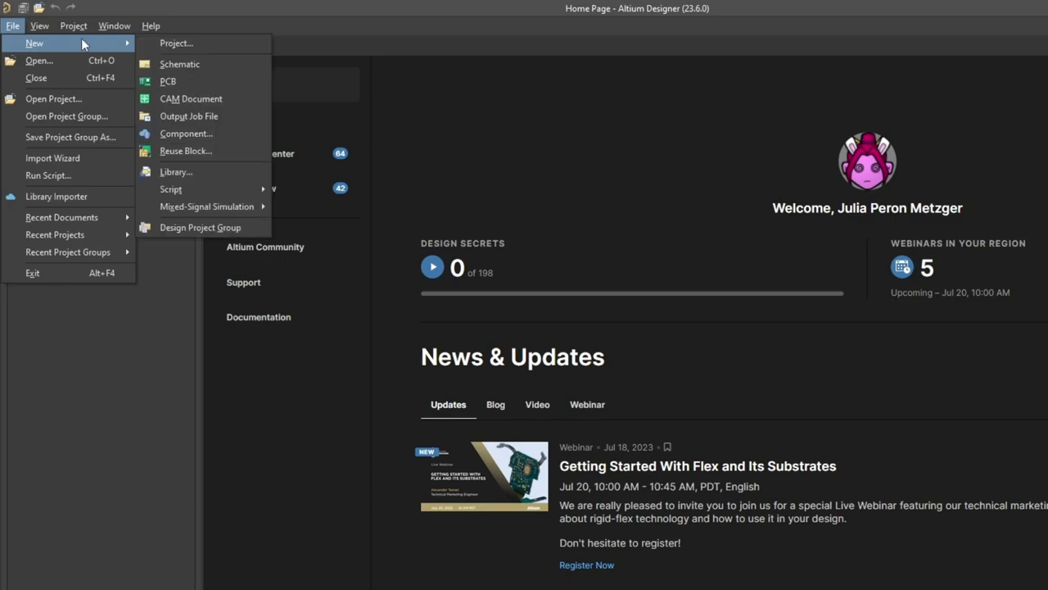
click(186, 42)
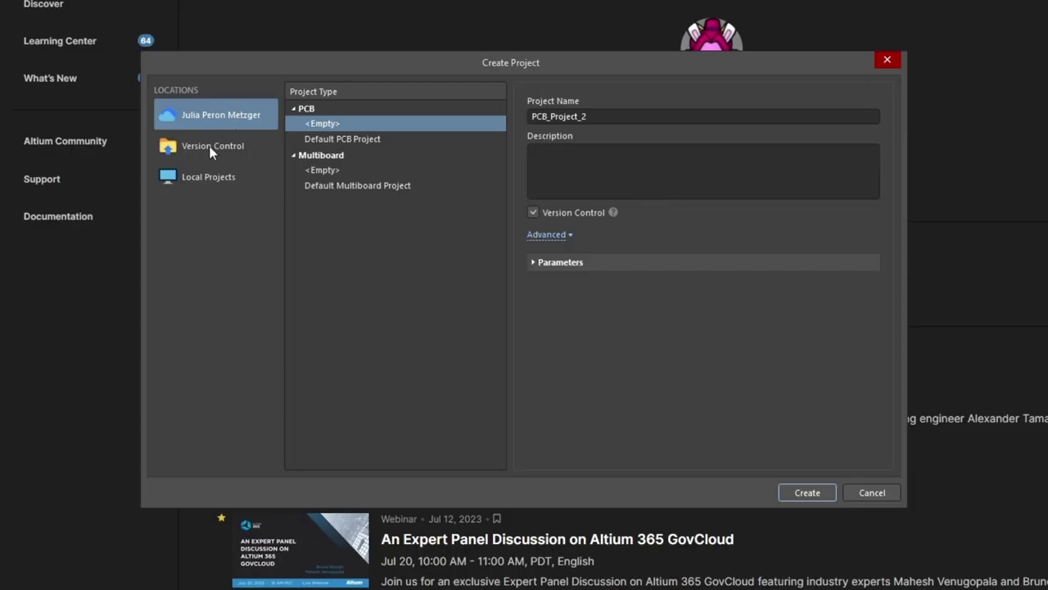
click(211, 147)
click(217, 181)
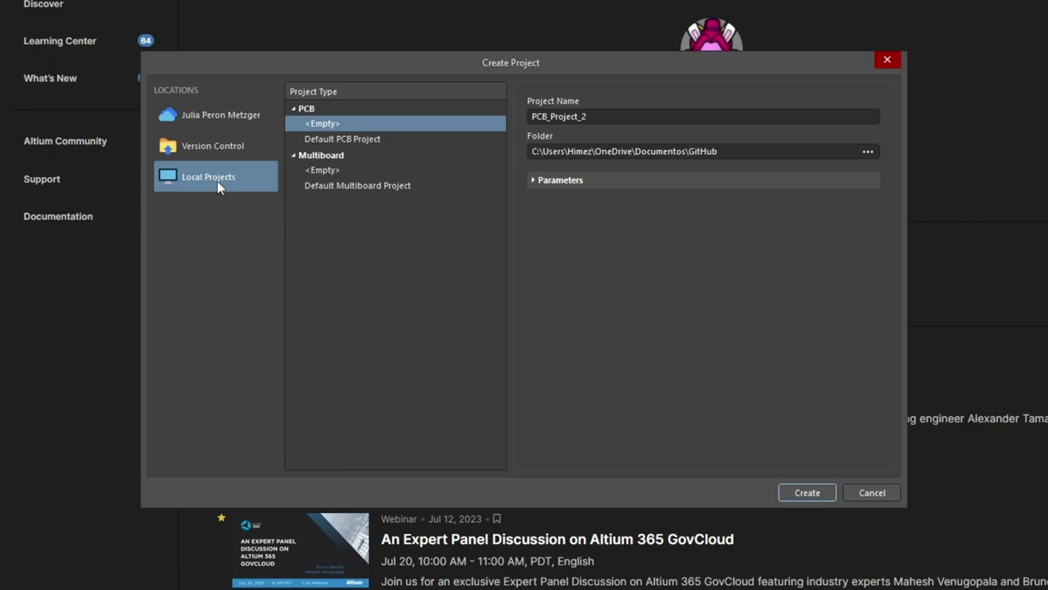
click(197, 112)
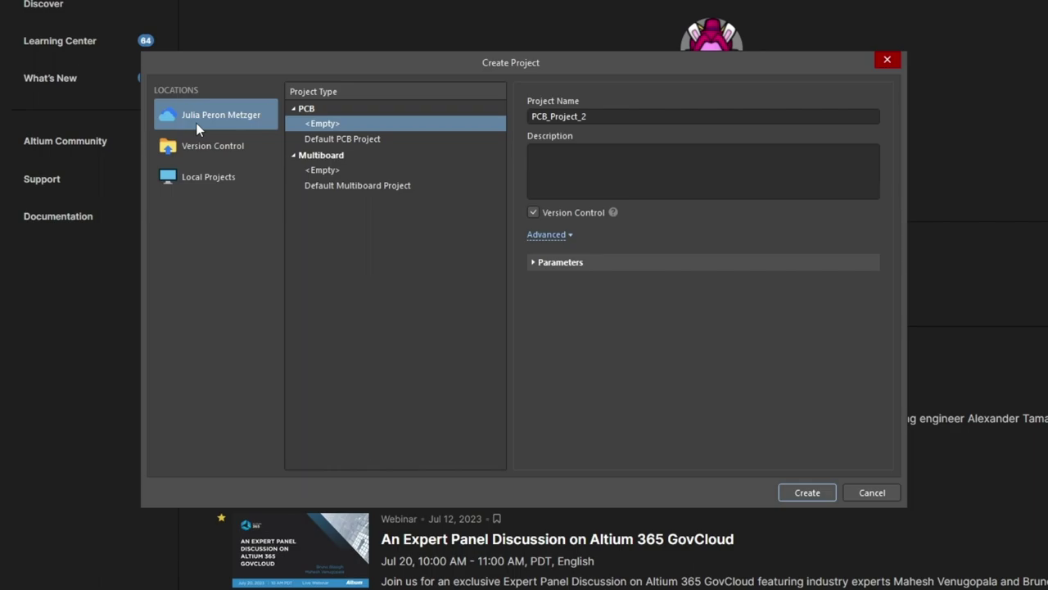
- Name the project aula_altium, leave its description blank, and create it
click(607, 116)
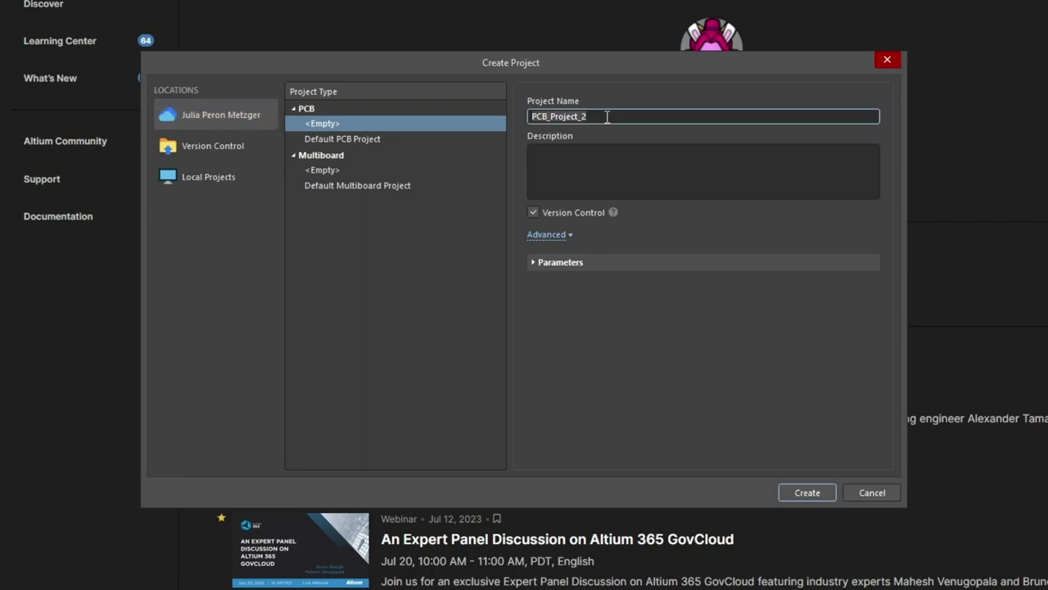
key(ctrl+a)
text(aula_la)
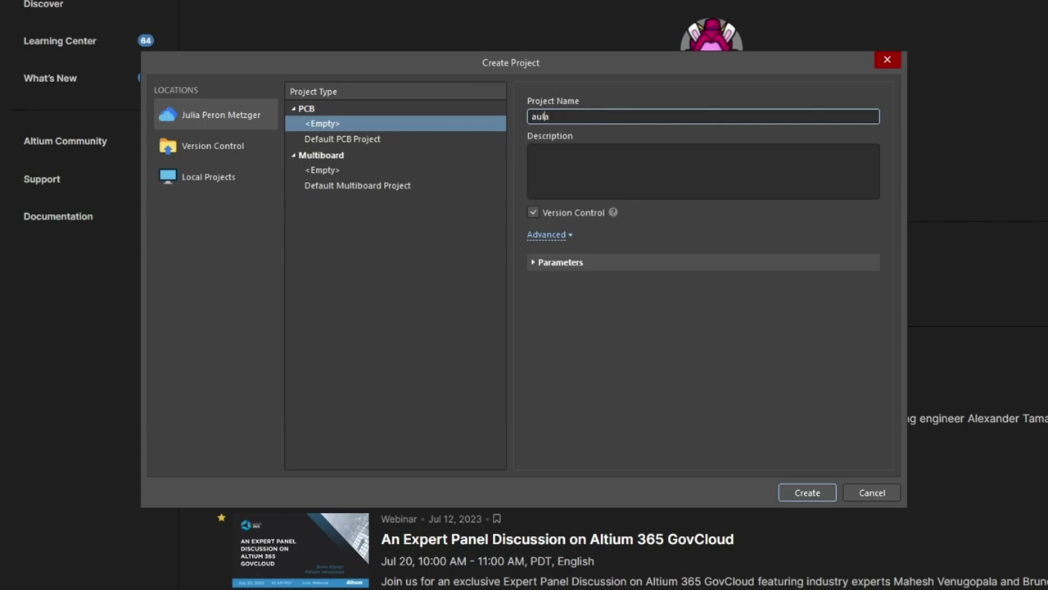
key(BackSpace)
key(BackSpace)
text(altium)
click(578, 189)
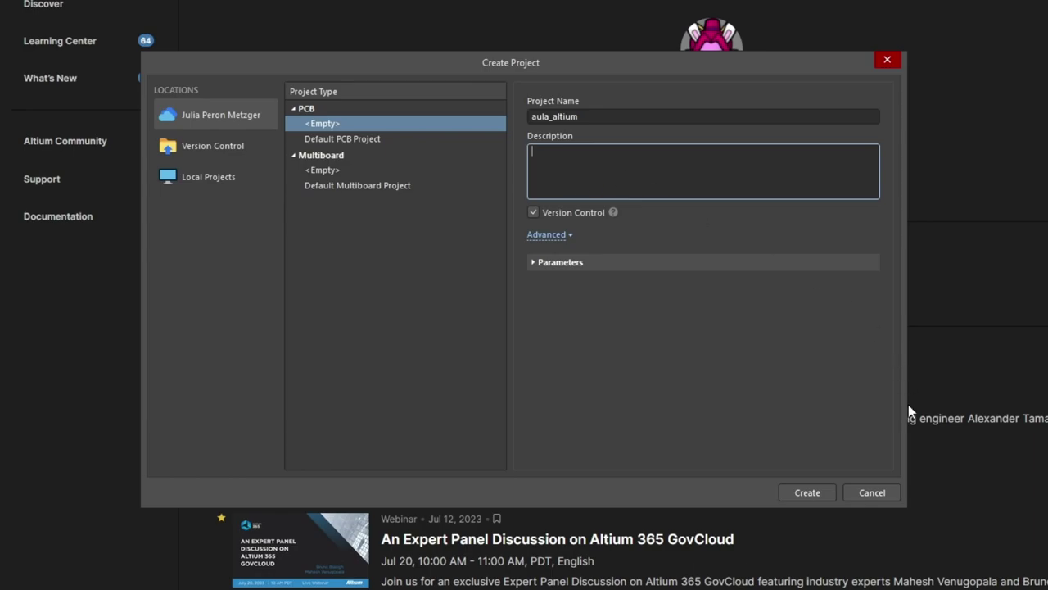
click(808, 493)
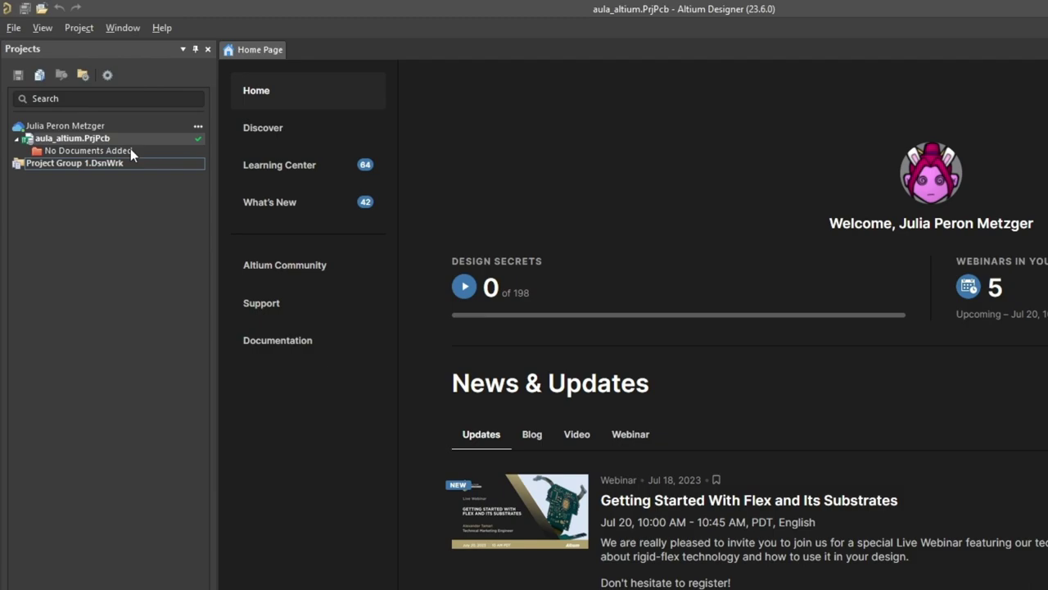
- Add a new schematic document and a new PCB document to the aula_altium project
right_click(59, 146)
mouse_move(211, 180)
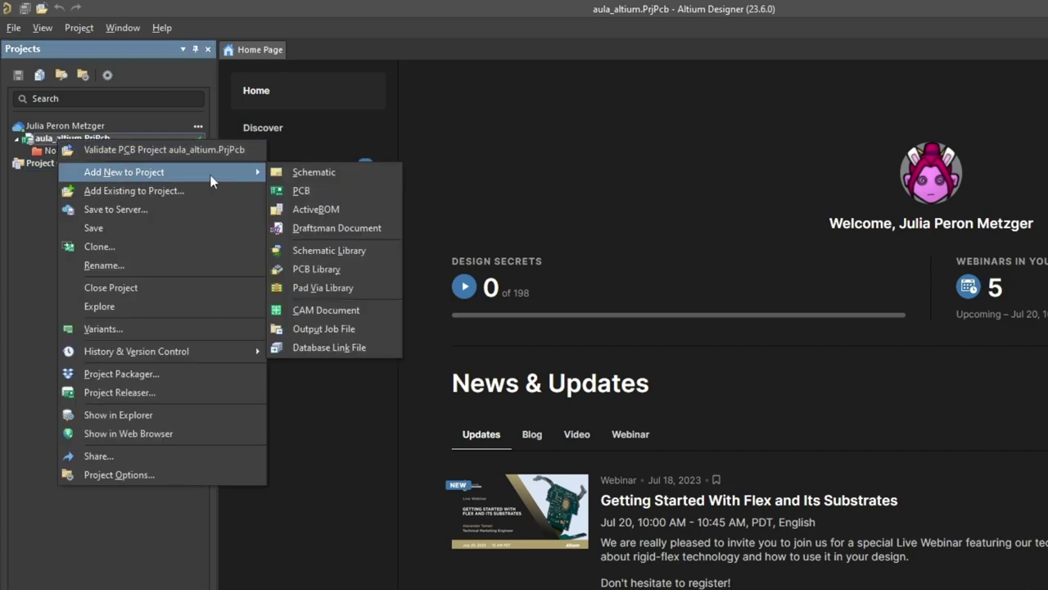
click(296, 174)
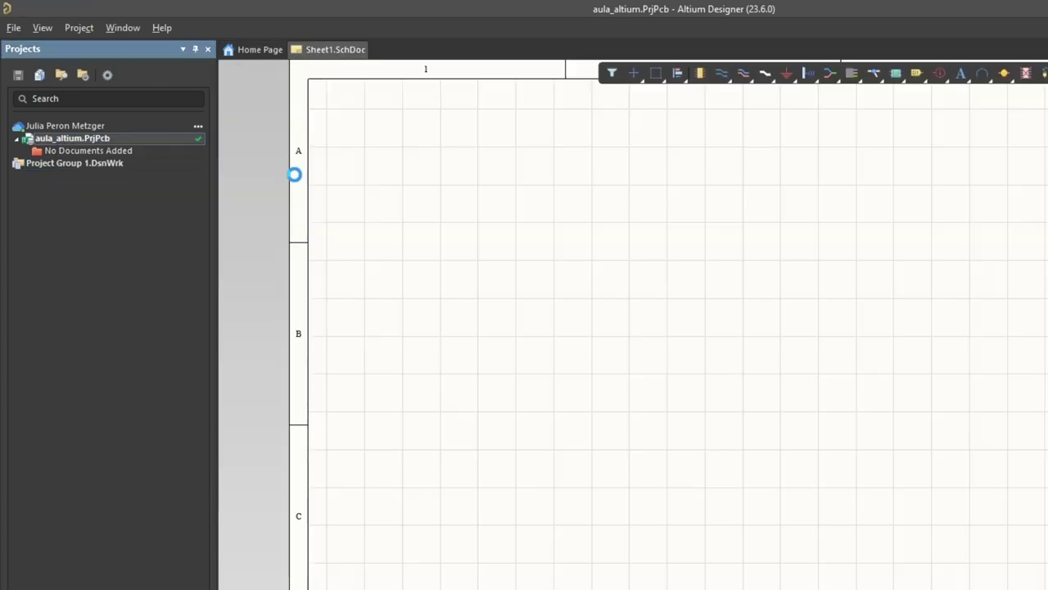
right_click(59, 139)
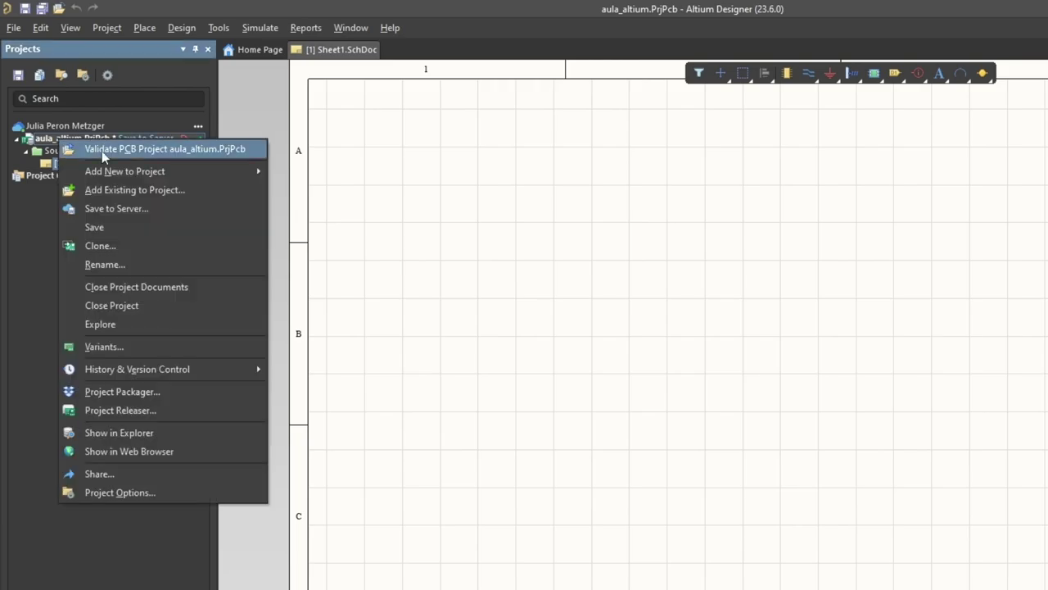
mouse_move(225, 177)
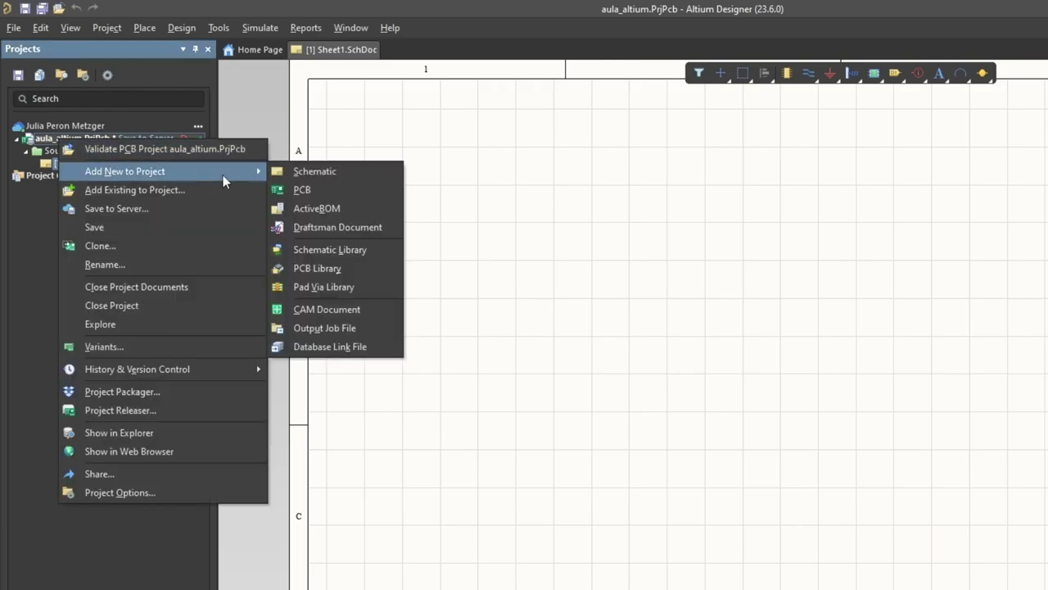
click(328, 194)
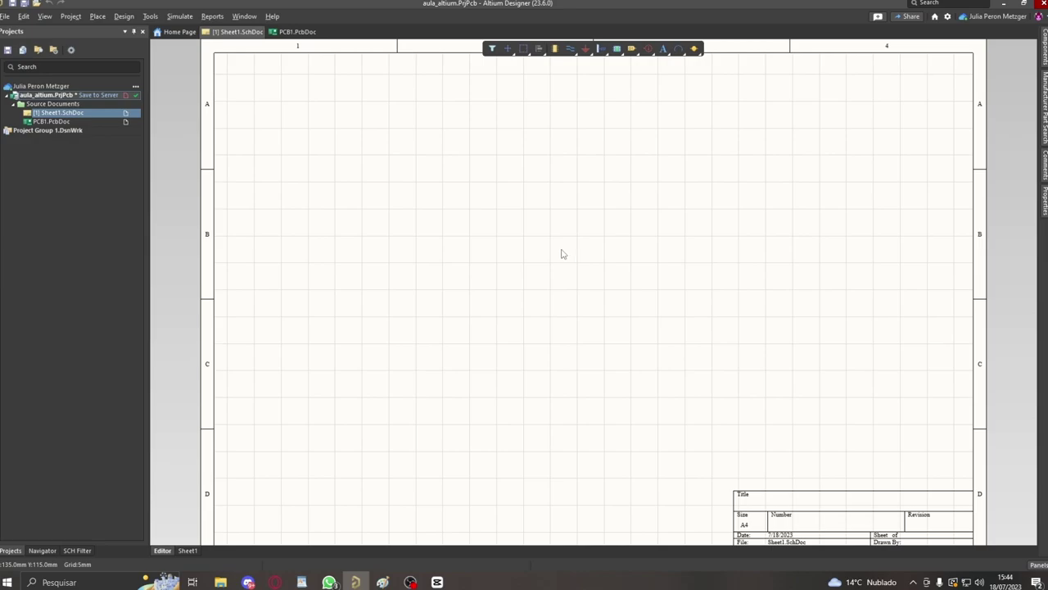
- Examine the blank board in the PCB document and return to Sheet1.SchDoc to look over its sheet
key(ctrl+Tab)
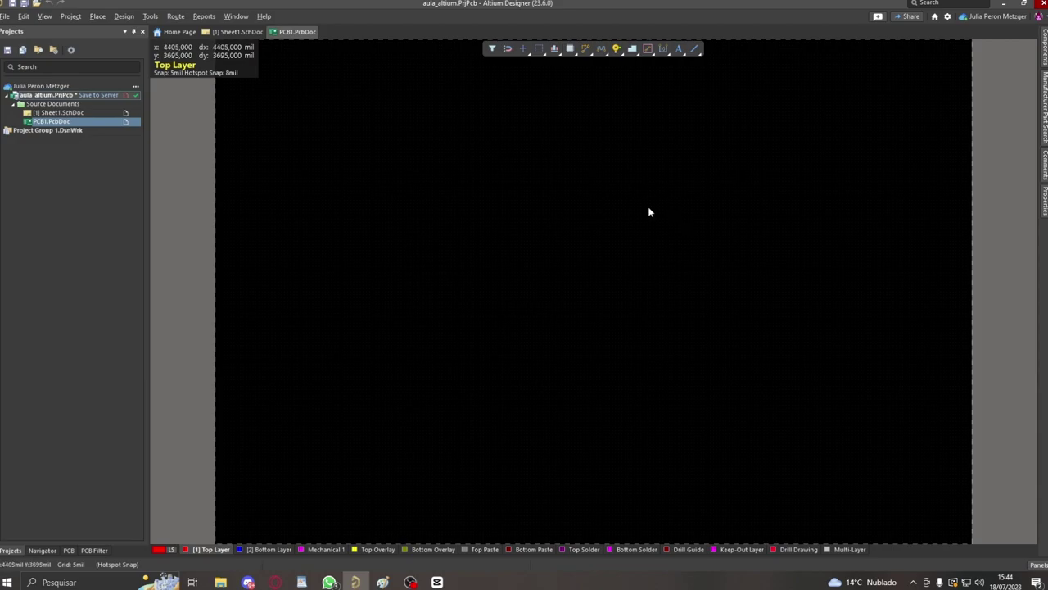
key(ctrl+Page_Down)
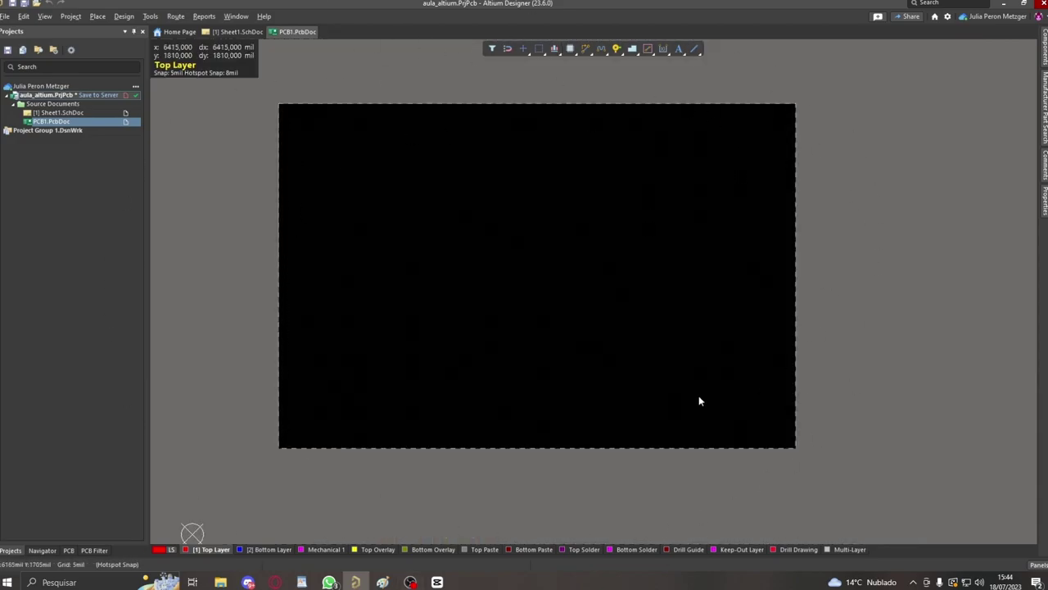
double_click(90, 111)
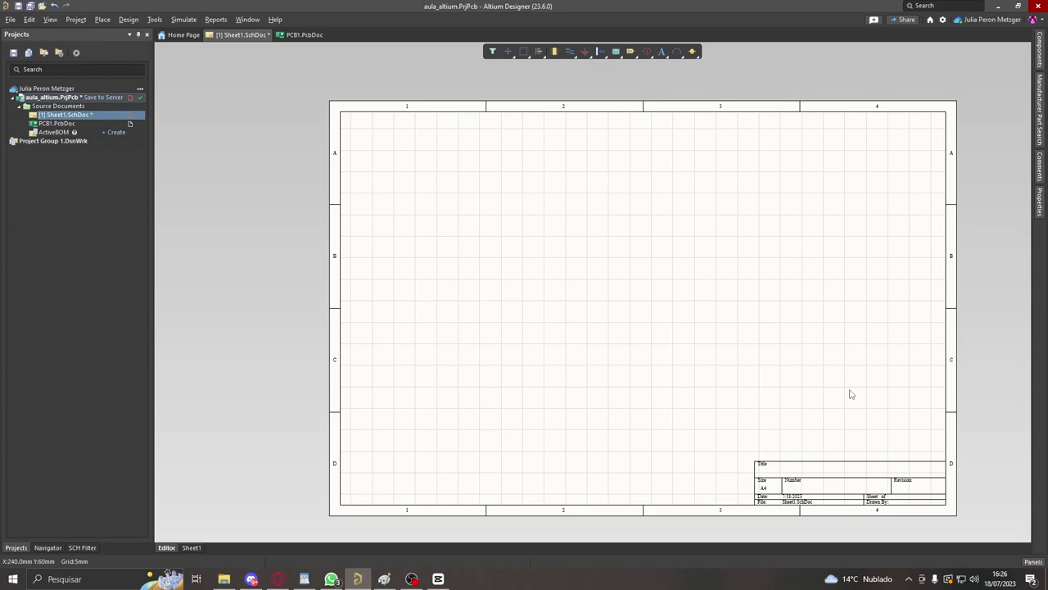
ctrl+scroll(802, 379, up, 2)
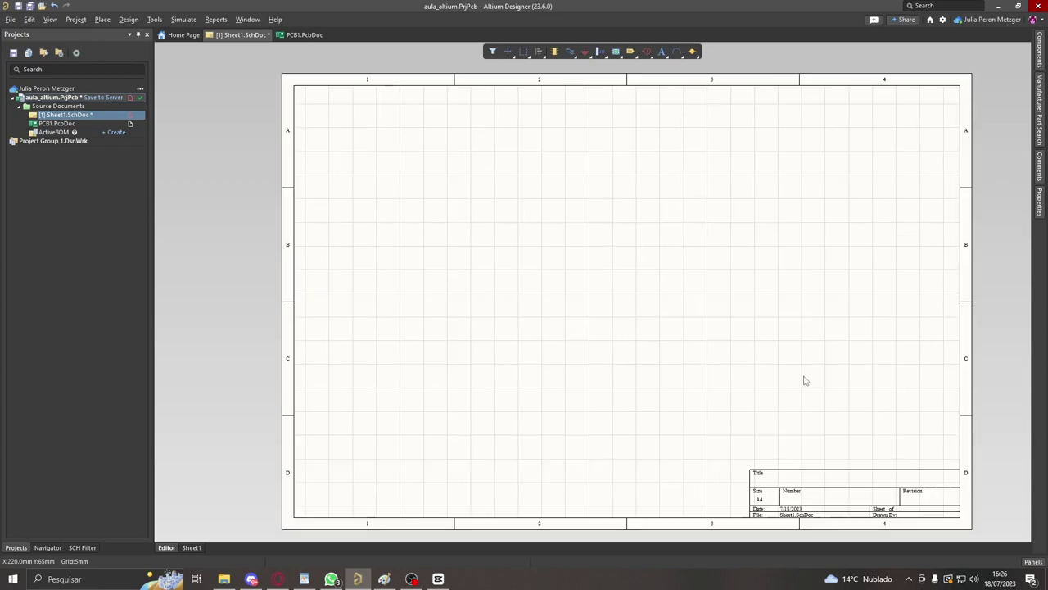
scroll(672, 315, up, 1)
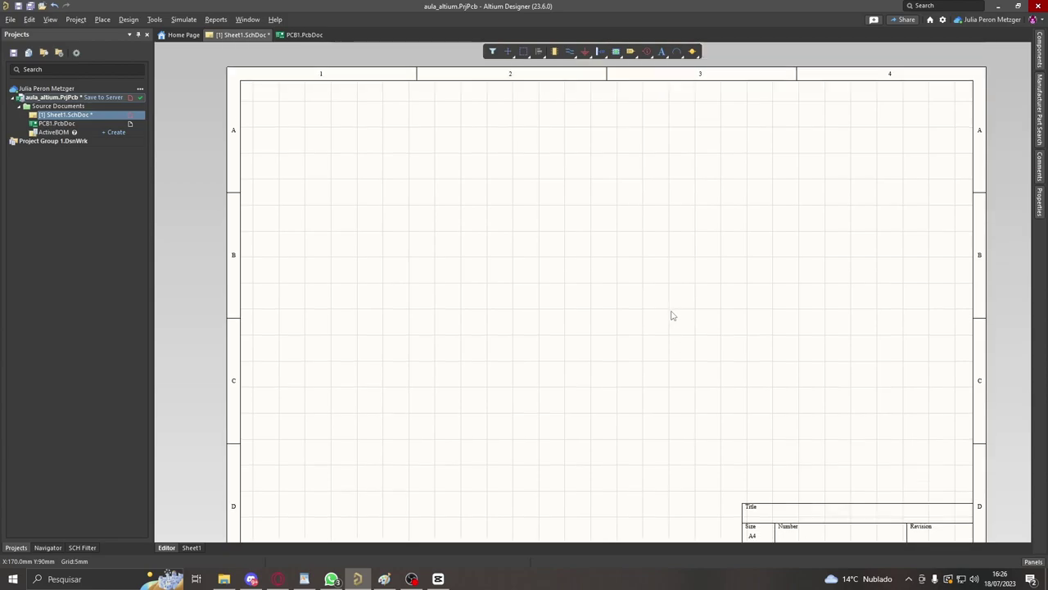
scroll(762, 315, down, 1)
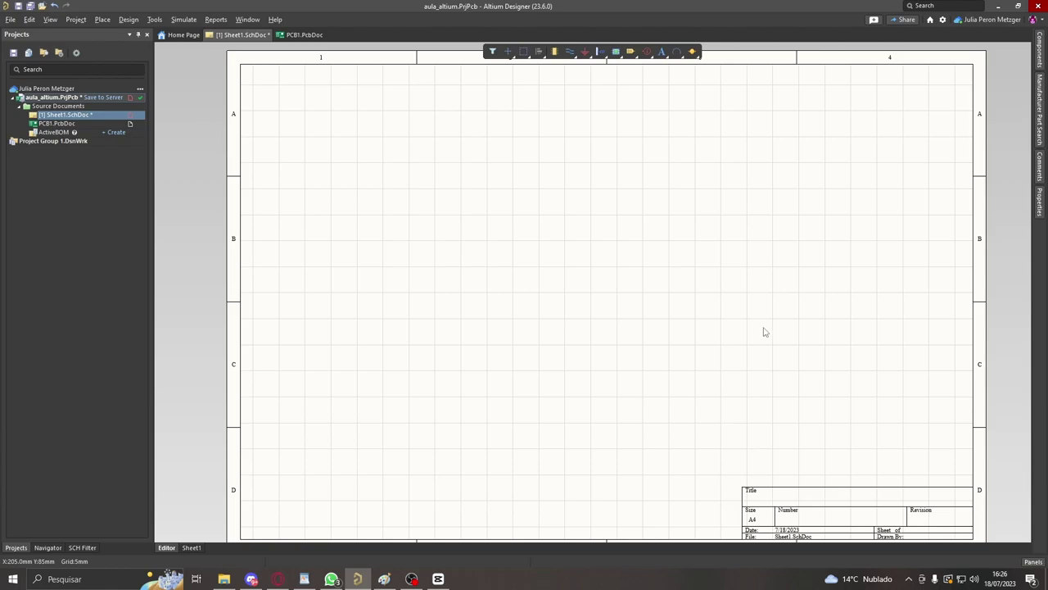
scroll(765, 324, down, 1)
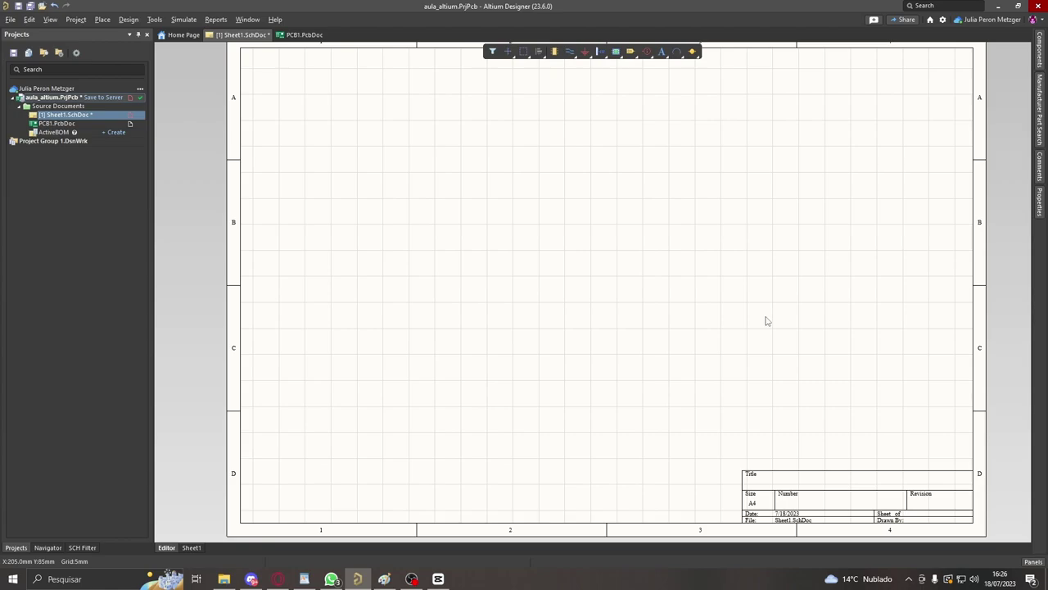
scroll(765, 320, up, 2)
scroll(725, 363, down, 1)
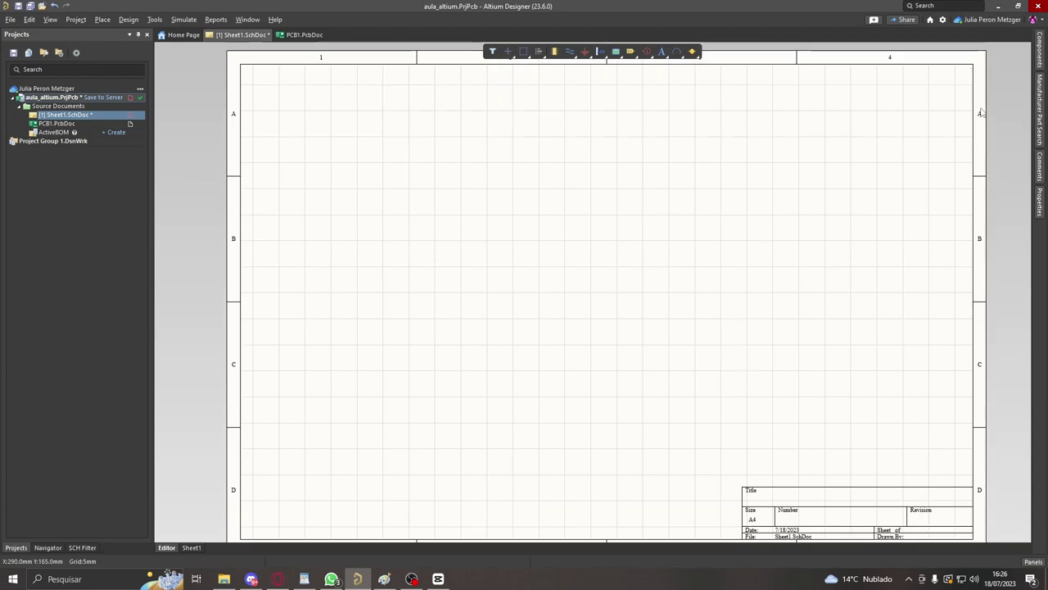
- Search the components for "led 0805" and extend the search to the manufacturer part catalogue
click(1041, 51)
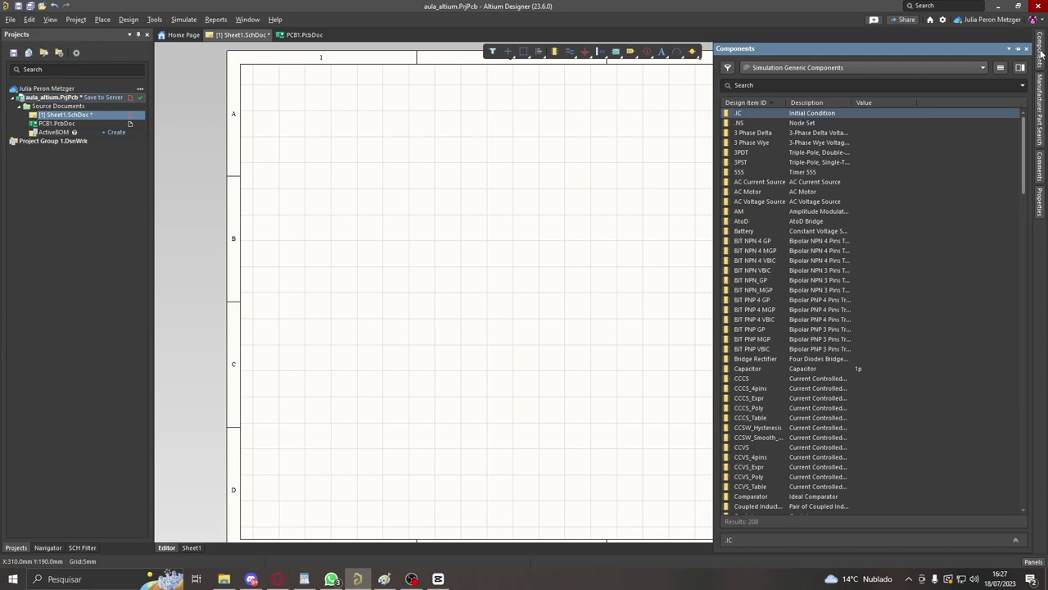
click(931, 82)
text(led 0805)
key(Return)
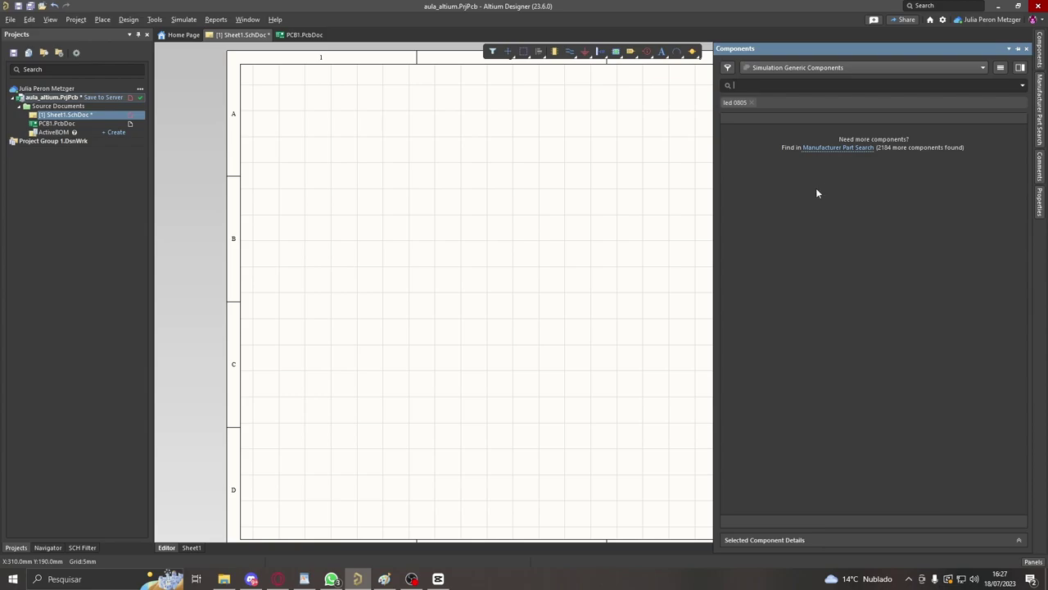
click(830, 149)
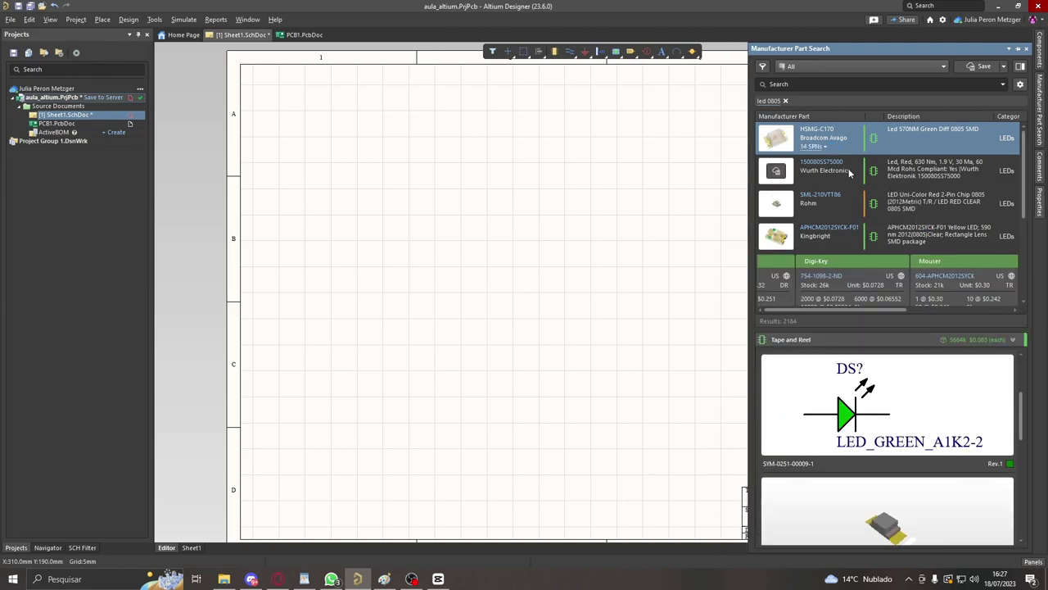
- Review the LED results, select the Rohm SML-210VTT86, and open its part page on Octopart
scroll(849, 168, down, 2)
scroll(843, 182, down, 1)
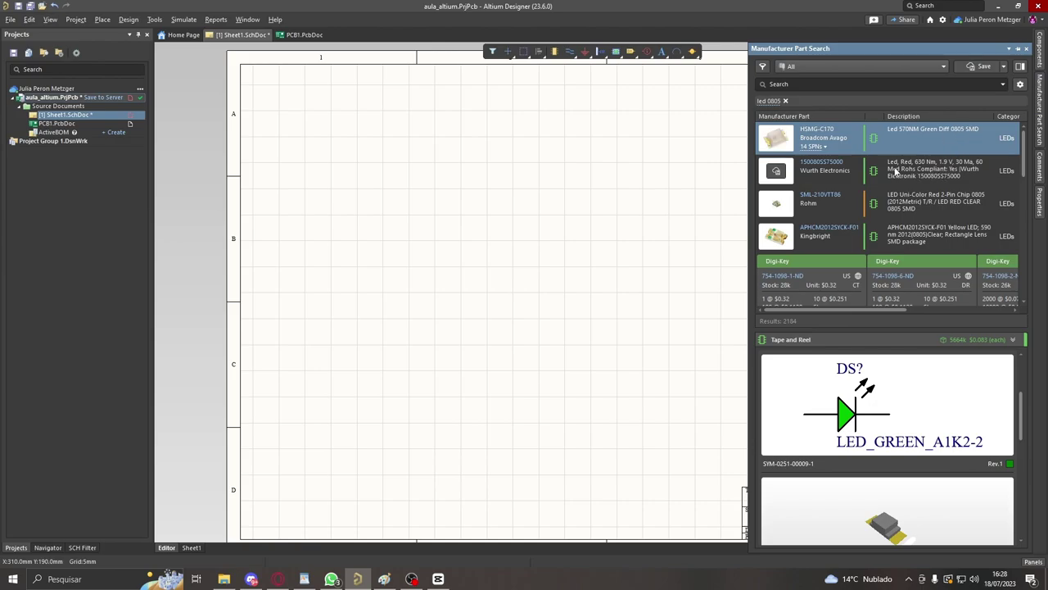
click(933, 200)
scroll(851, 437, up, 2)
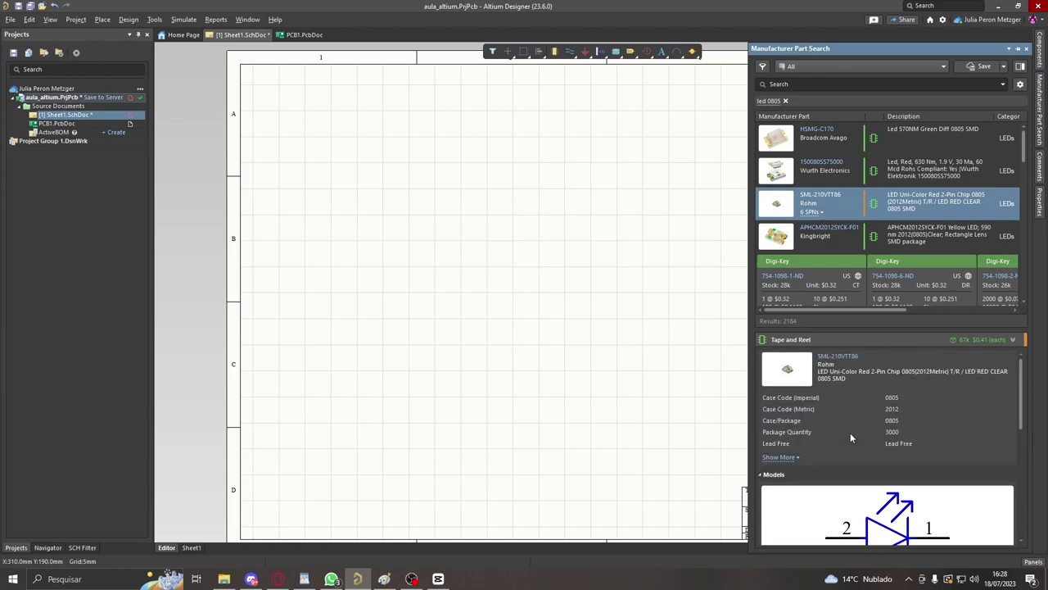
click(839, 361)
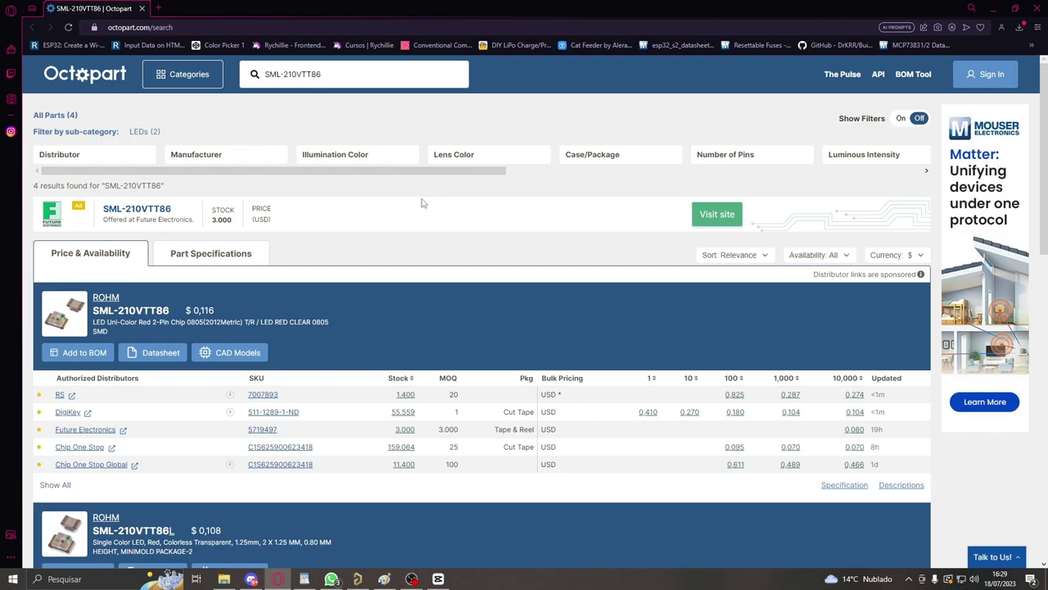
- Examine the distributor stock and prices for the SML-210VTT86 and view Octopart's list of part categories
scroll(421, 201, down, 3)
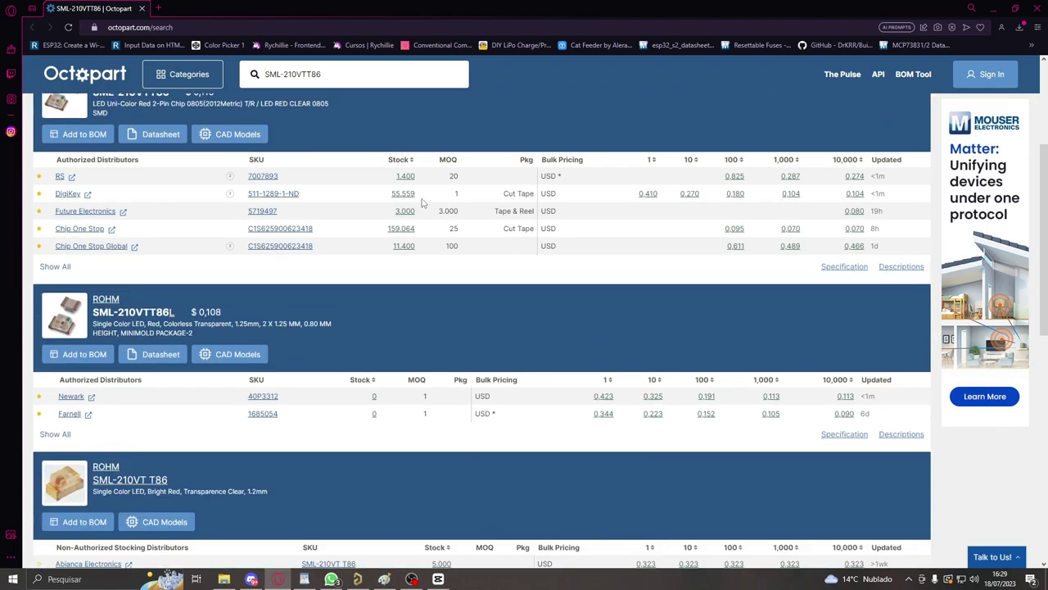
scroll(264, 231, up, 2)
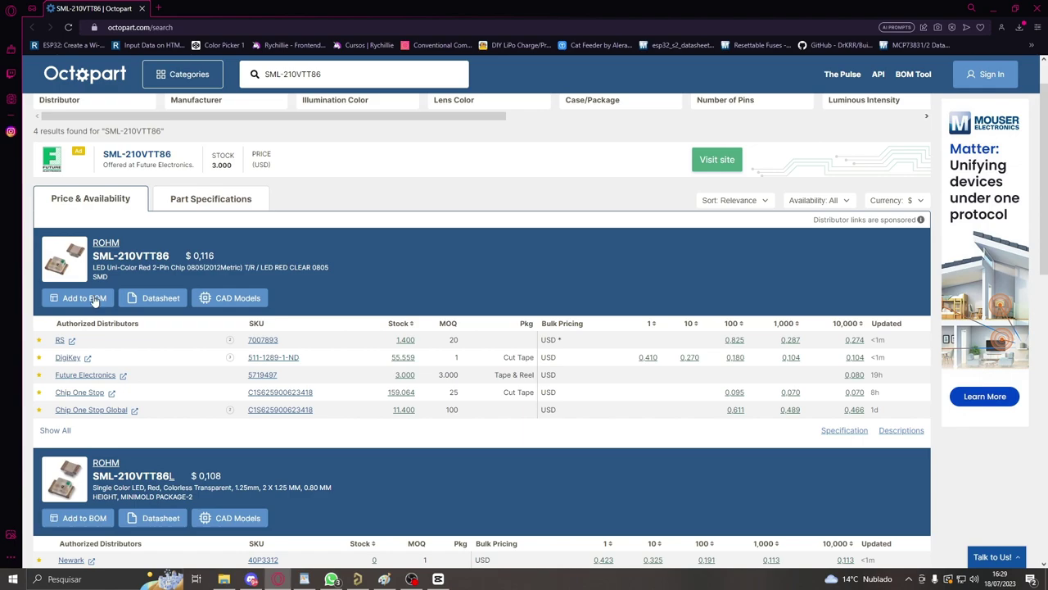
scroll(95, 301, up, 1)
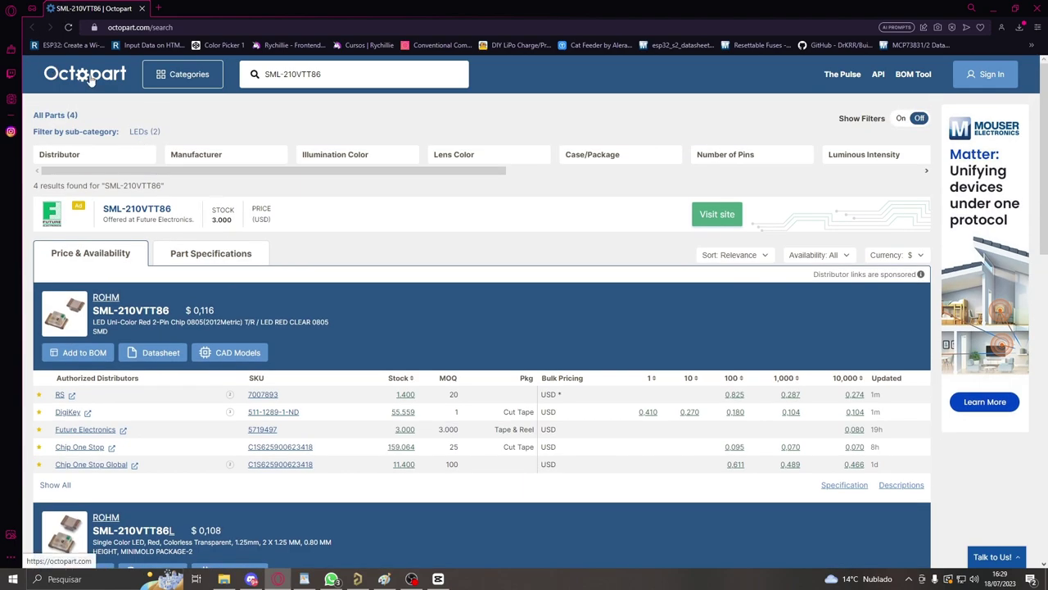
click(175, 76)
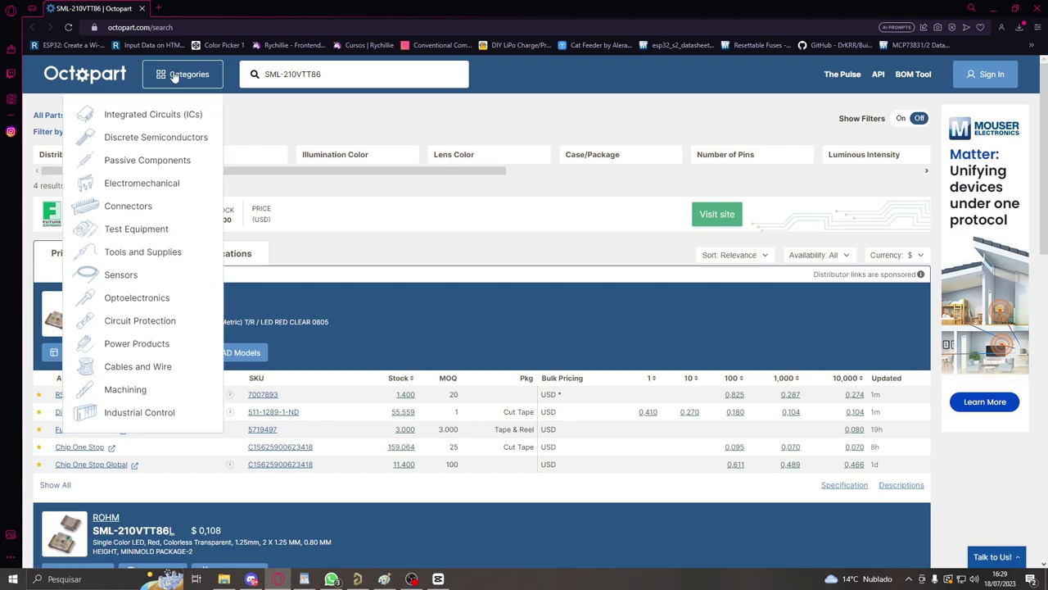
- Go to the Octopart home page and look through its category, distributor and manufacturer sections
click(98, 76)
scroll(608, 338, down, 3)
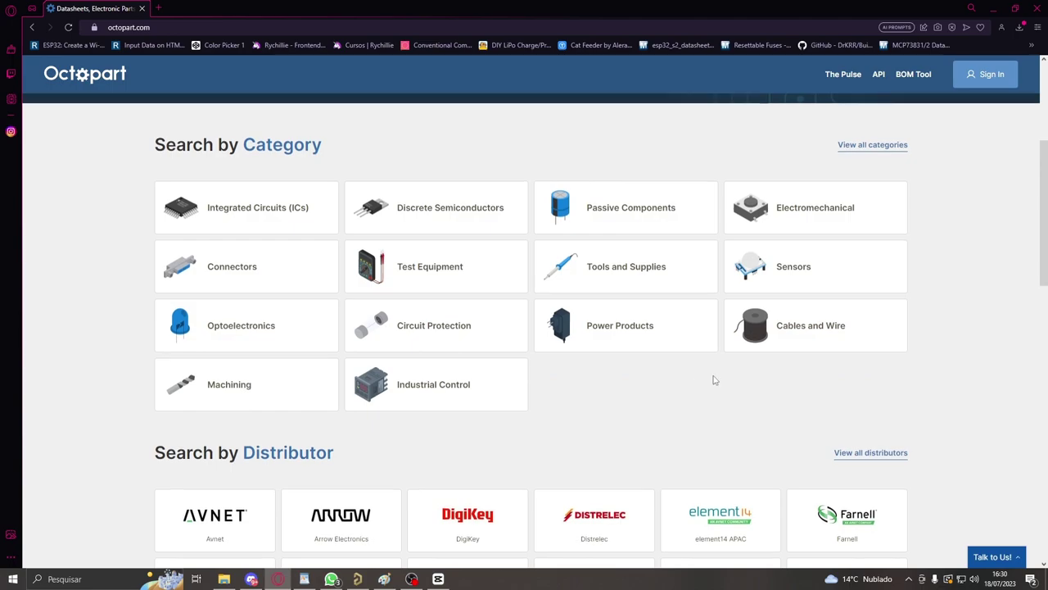
scroll(713, 379, down, 3)
scroll(965, 227, down, 4)
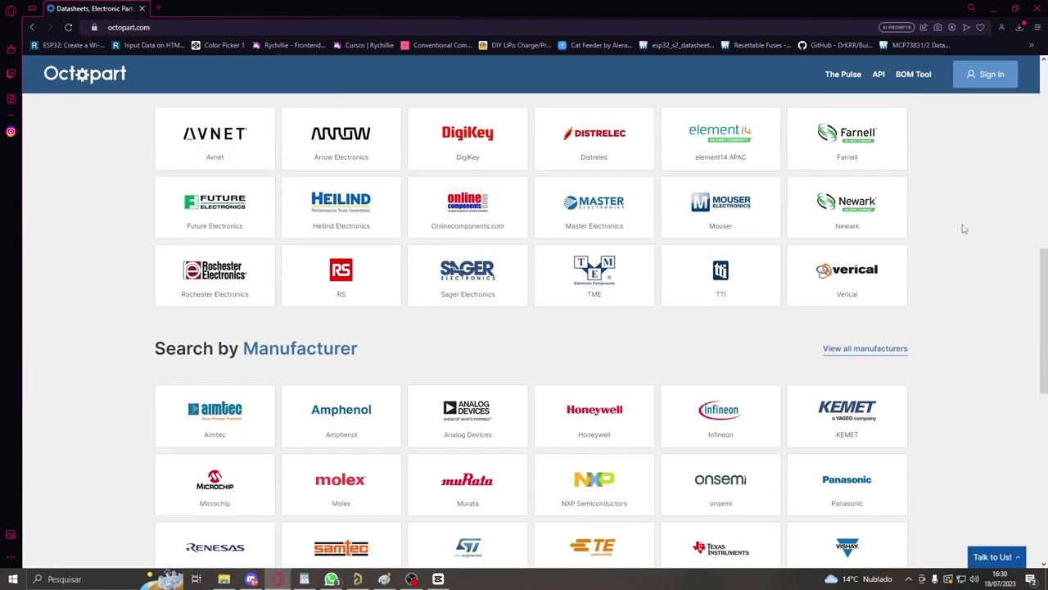
scroll(955, 278, down, 1)
scroll(956, 278, down, 3)
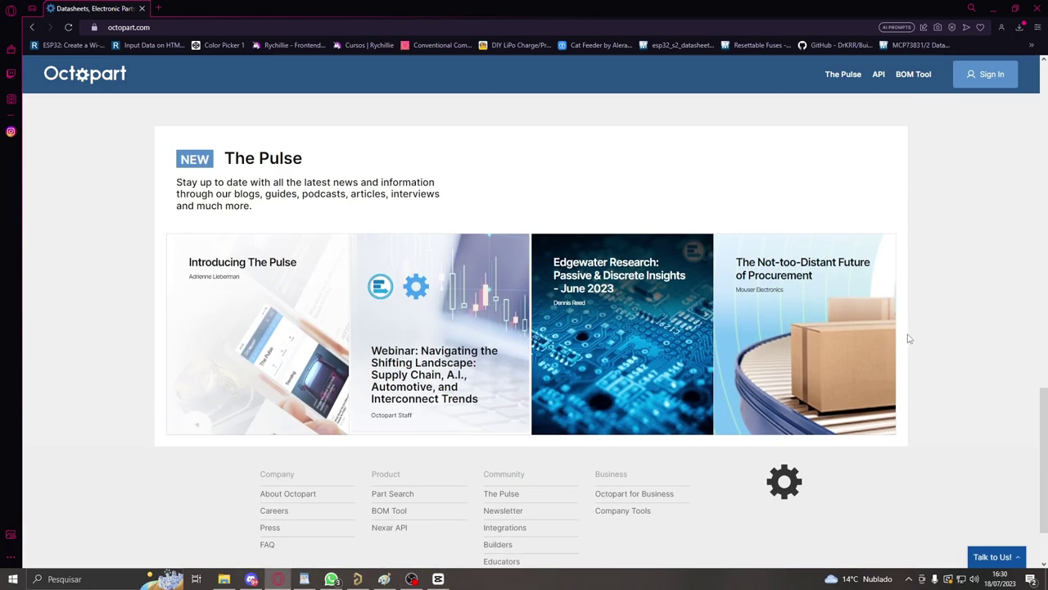
scroll(924, 342, up, 4)
scroll(926, 342, up, 10)
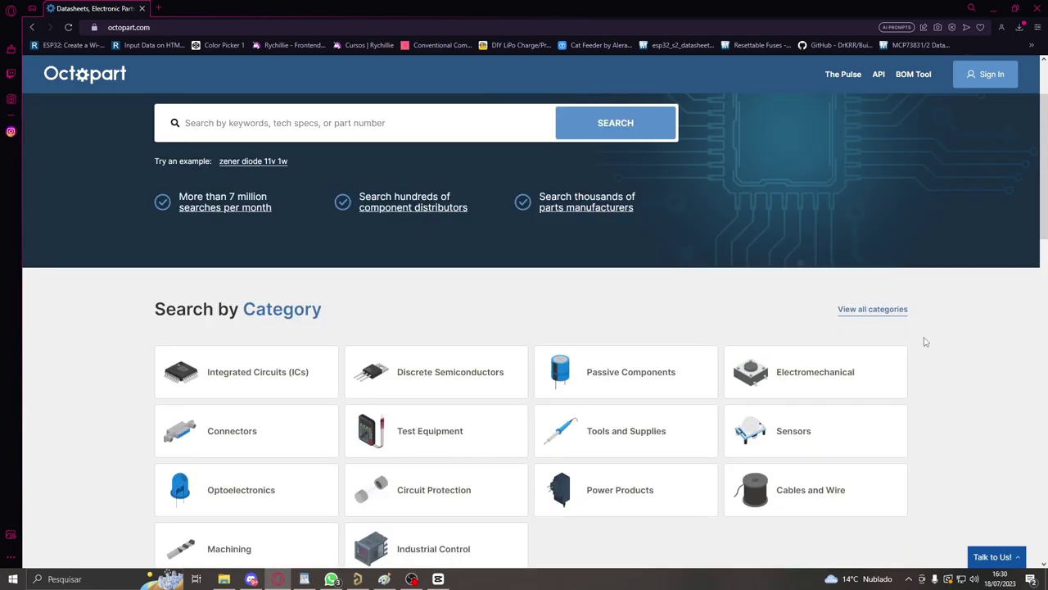
- Search Octopart for "resistor"
scroll(925, 341, down, 1)
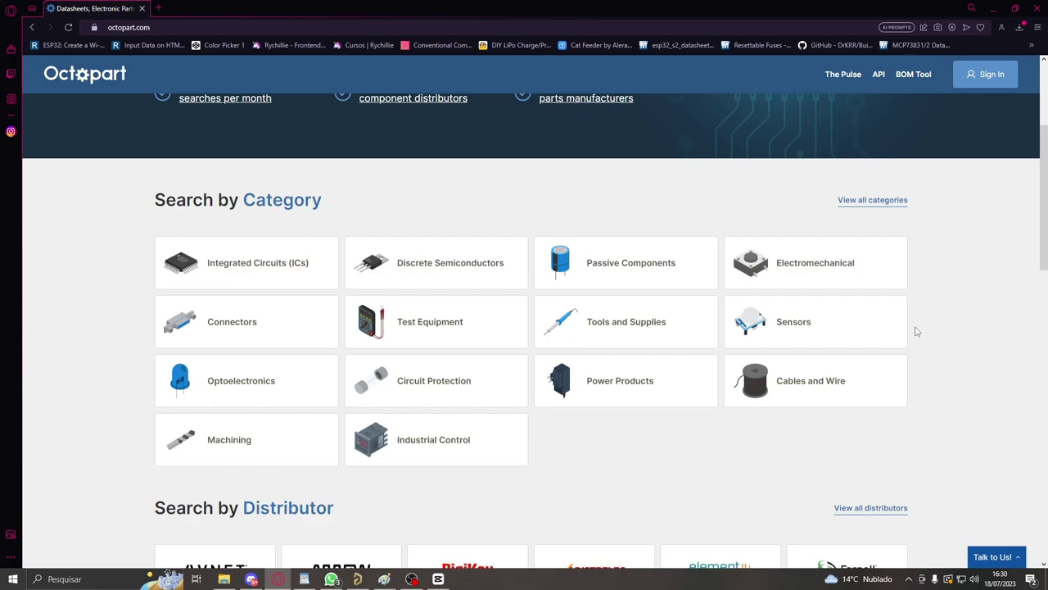
key(alt+Tab)
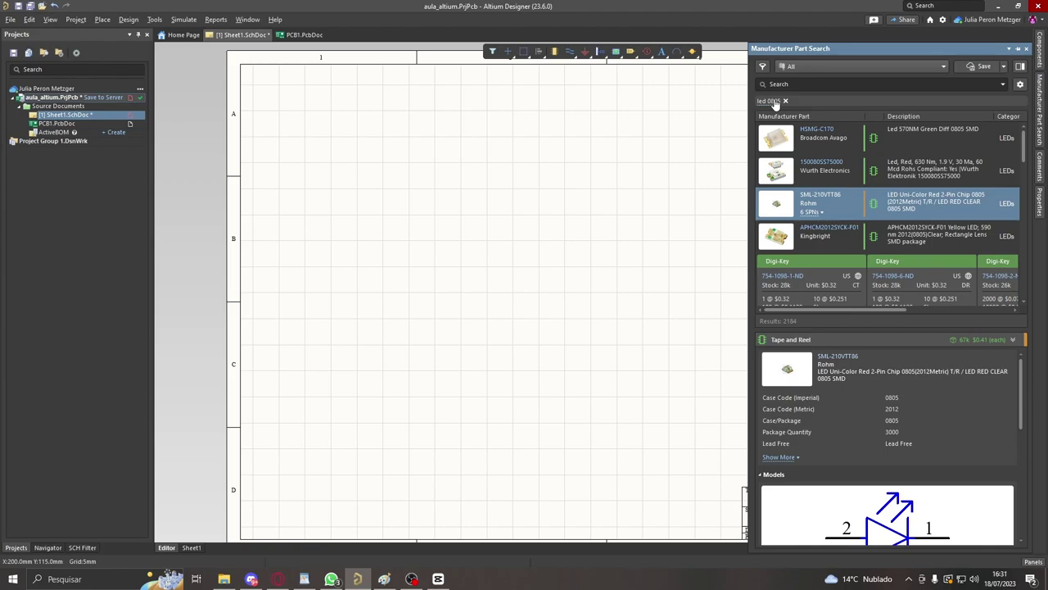
click(278, 579)
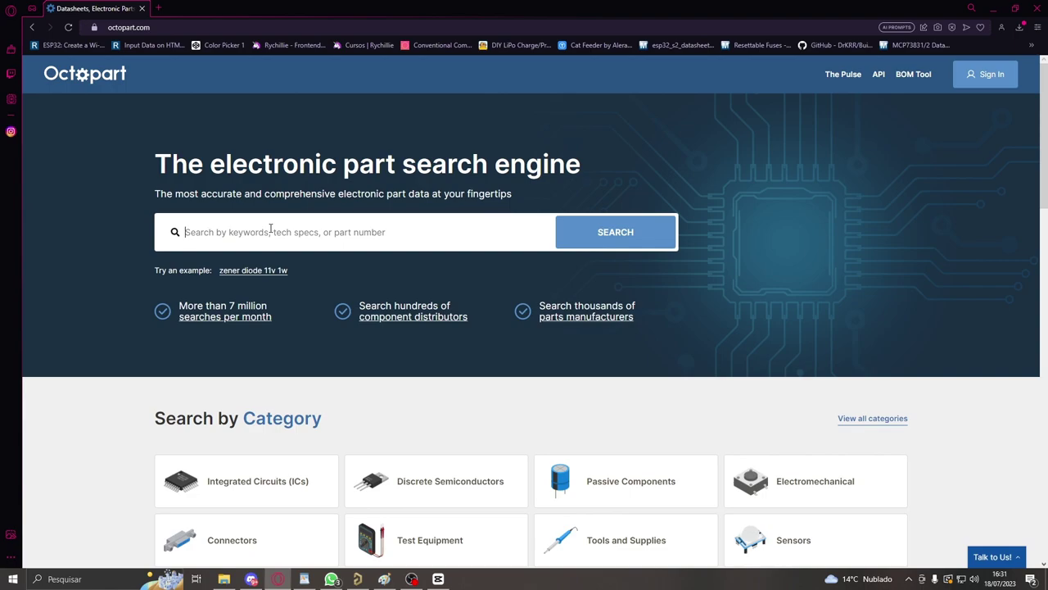
click(270, 231)
text(resistor)
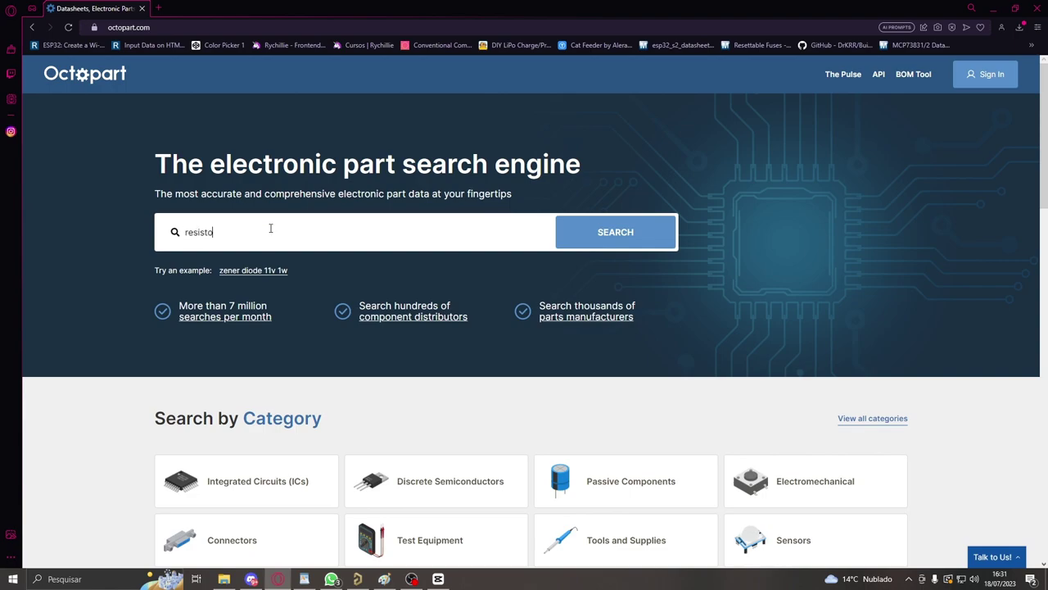
key(Return)
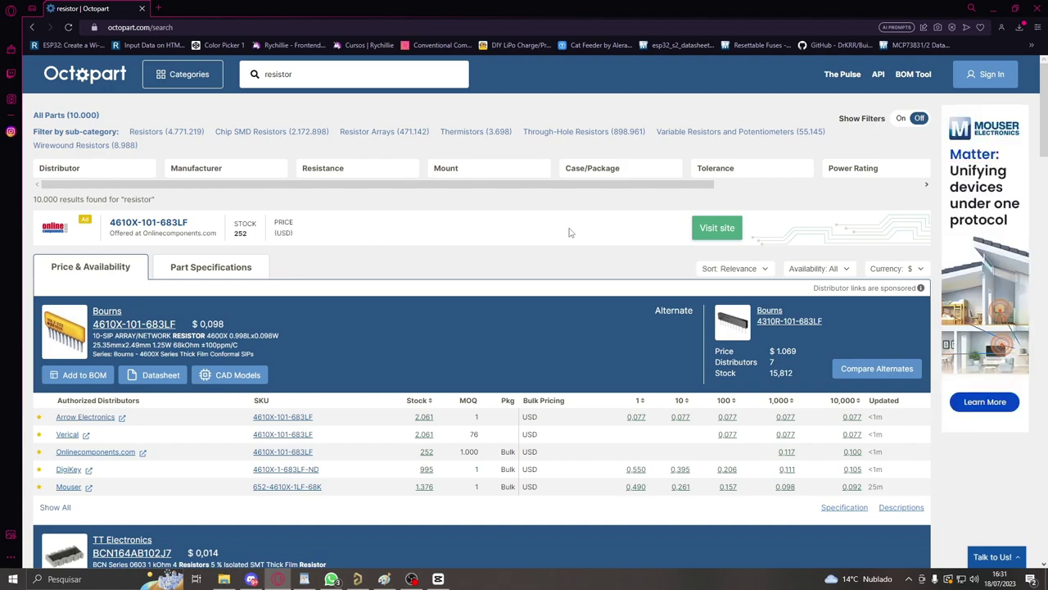
- Look through Octopart's resistor results, comparing the listed parts, their distributors, stock and prices
scroll(528, 251, down, 3)
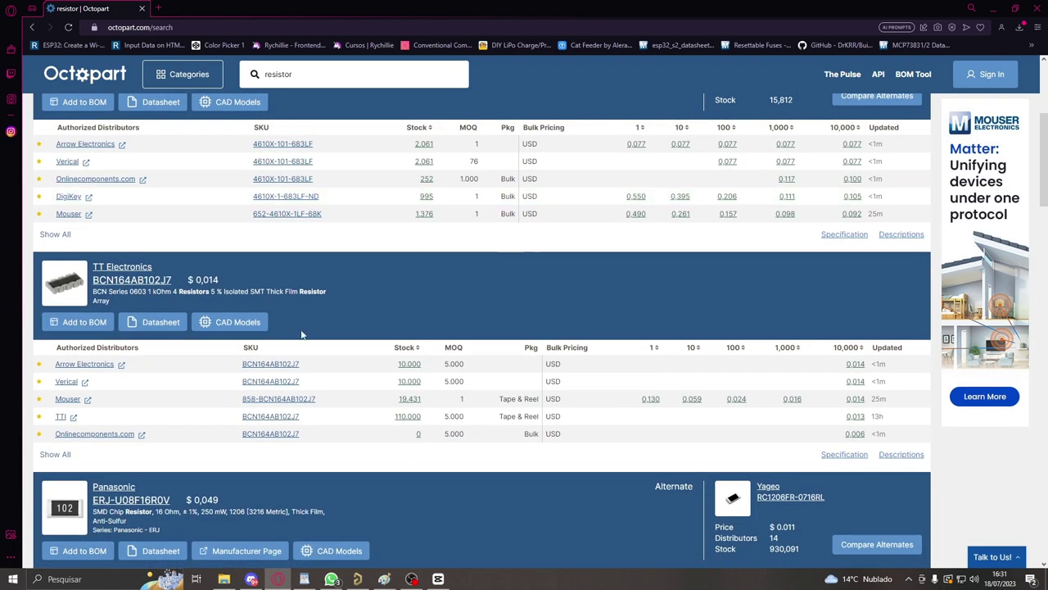
scroll(141, 292, up, 1)
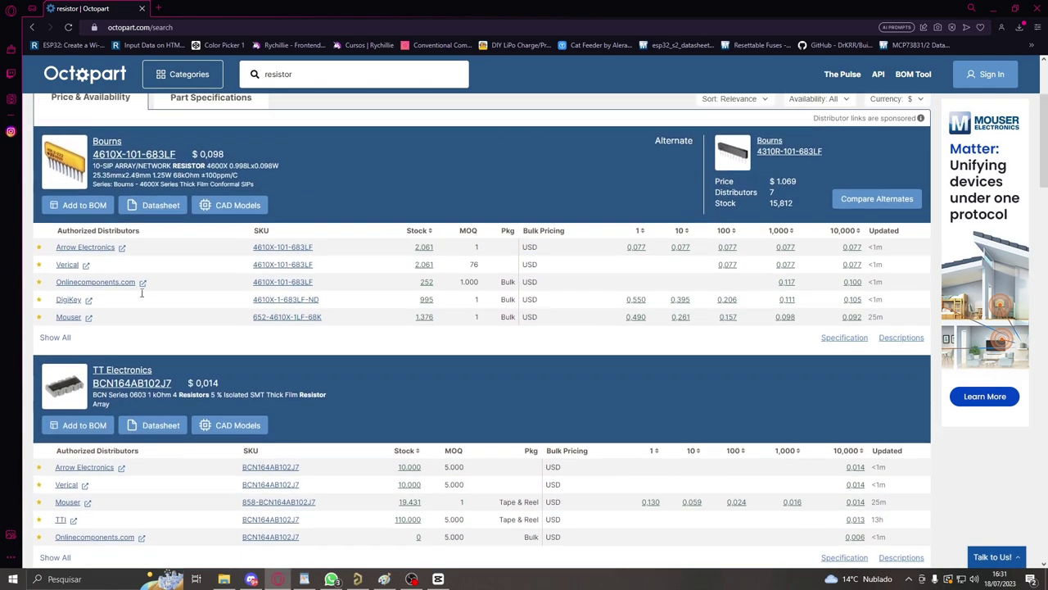
scroll(75, 311, down, 3)
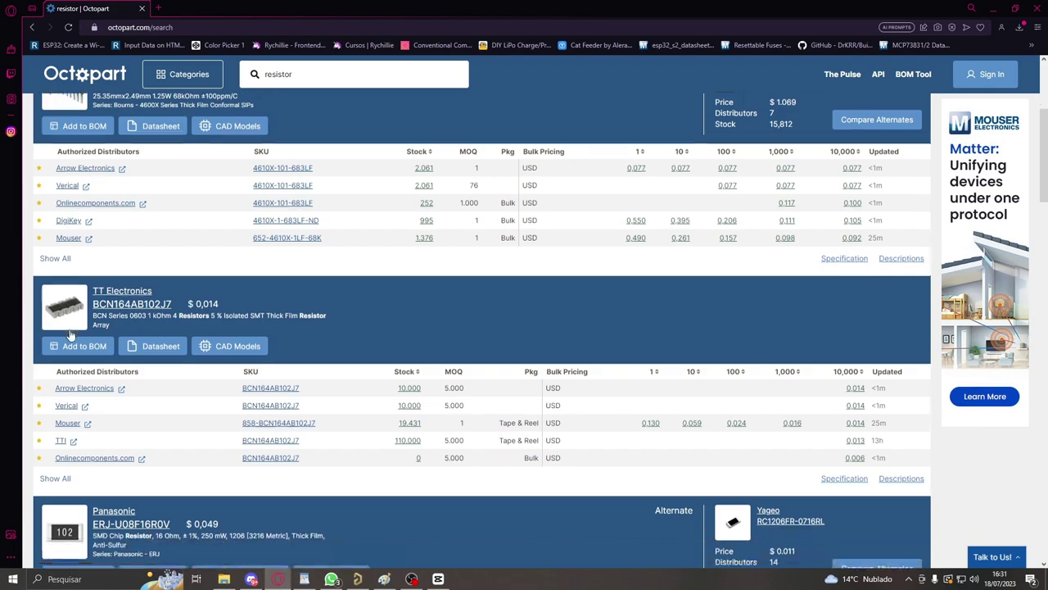
scroll(72, 273, down, 3)
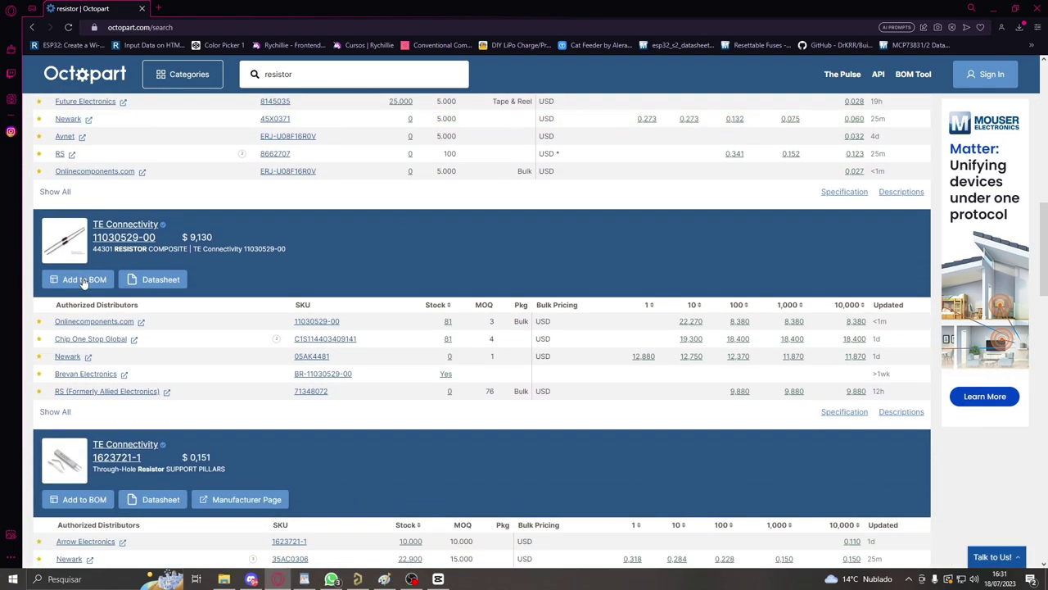
scroll(84, 281, down, 2)
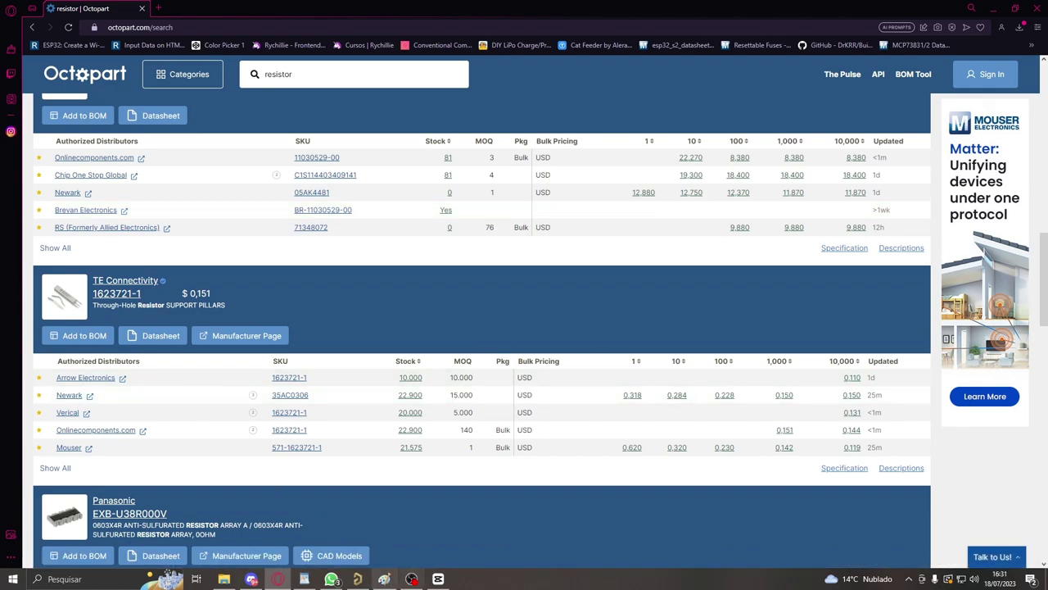
- Return to Altium Designer and examine the symbol and footprint models of the Broadcom Avago HSMG-C170 LED
click(357, 579)
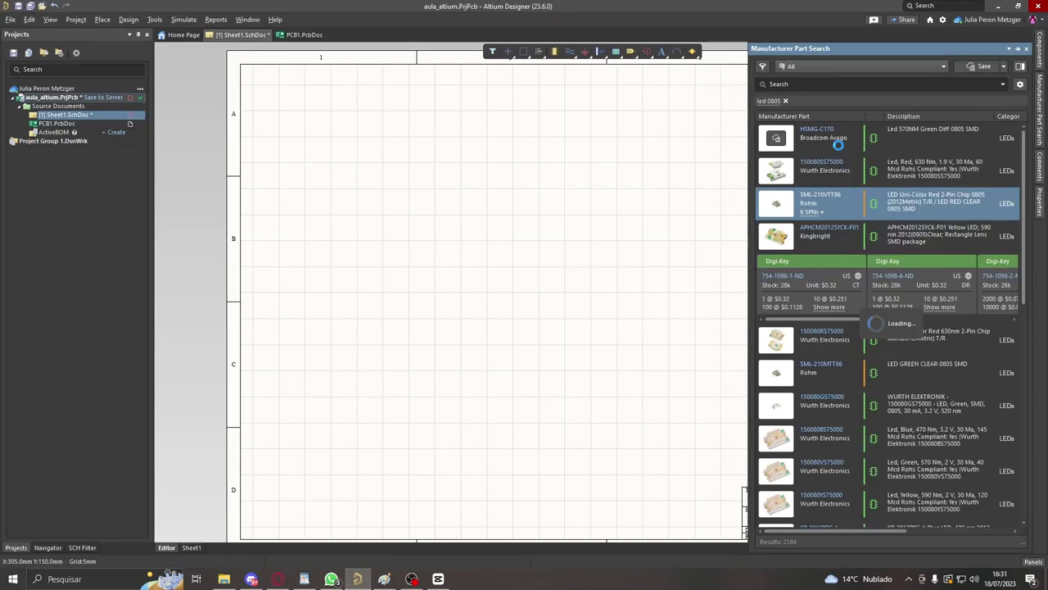
click(849, 151)
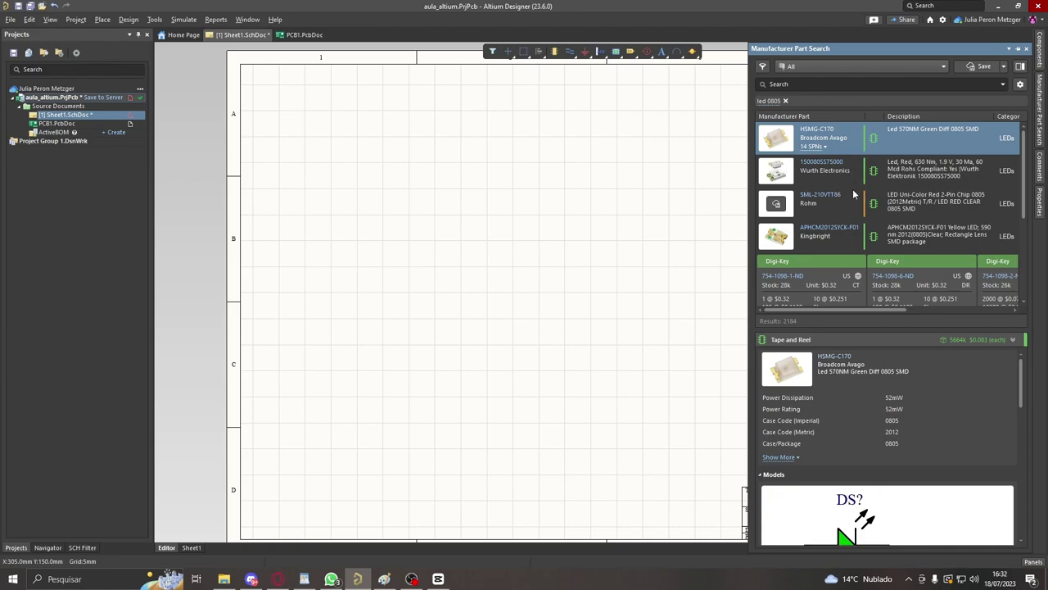
scroll(846, 192, down, 3)
scroll(838, 403, down, 5)
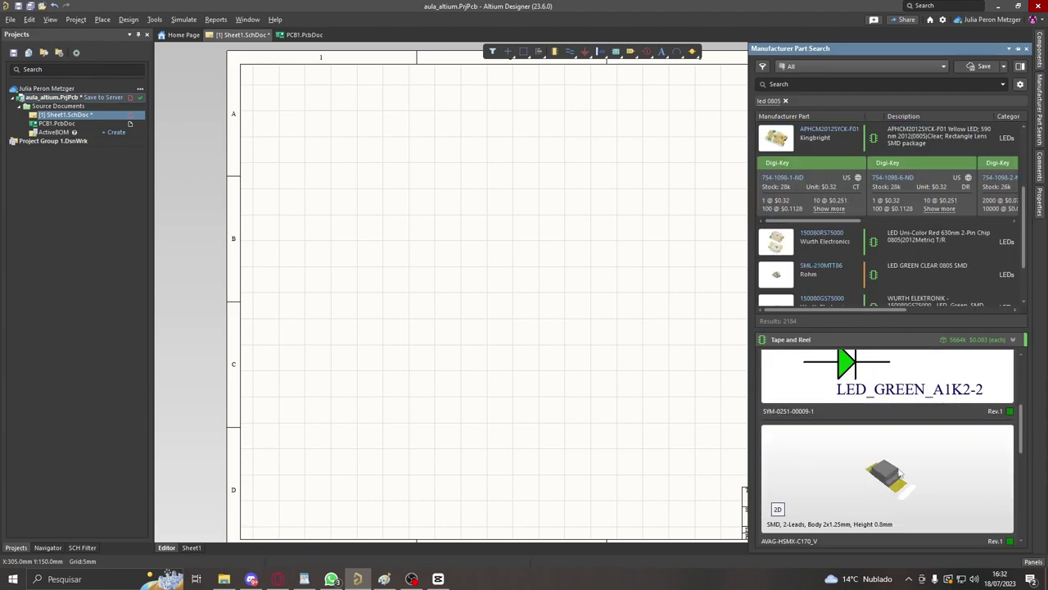
scroll(893, 476, up, 1)
scroll(890, 476, down, 1)
scroll(912, 203, up, 3)
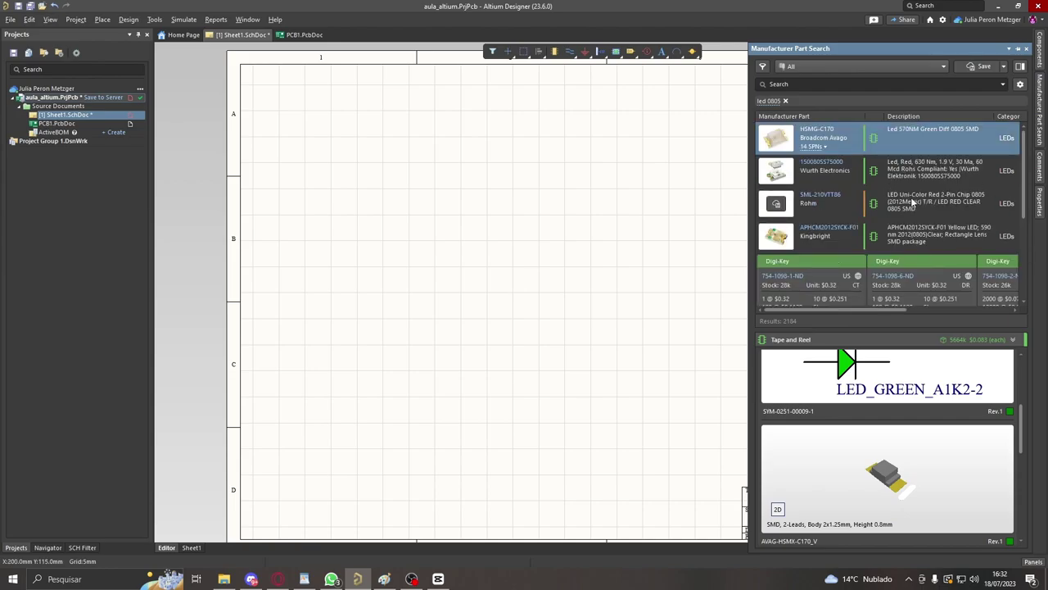
- Place four Rohm SML-210VTT86 LEDs in an evenly spaced vertical column on the schematic sheet
click(919, 199)
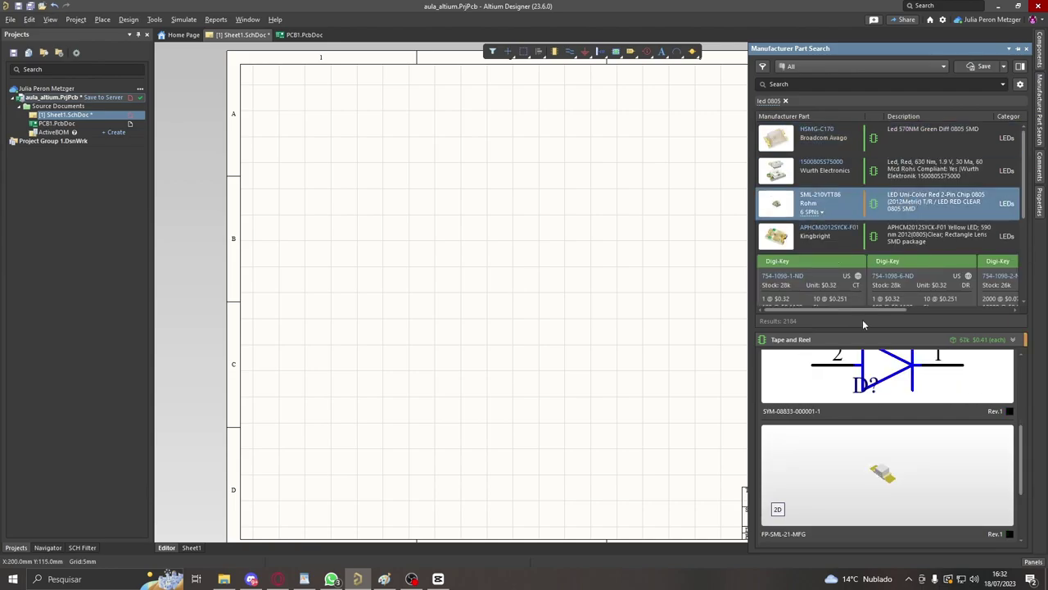
scroll(893, 452, up, 1)
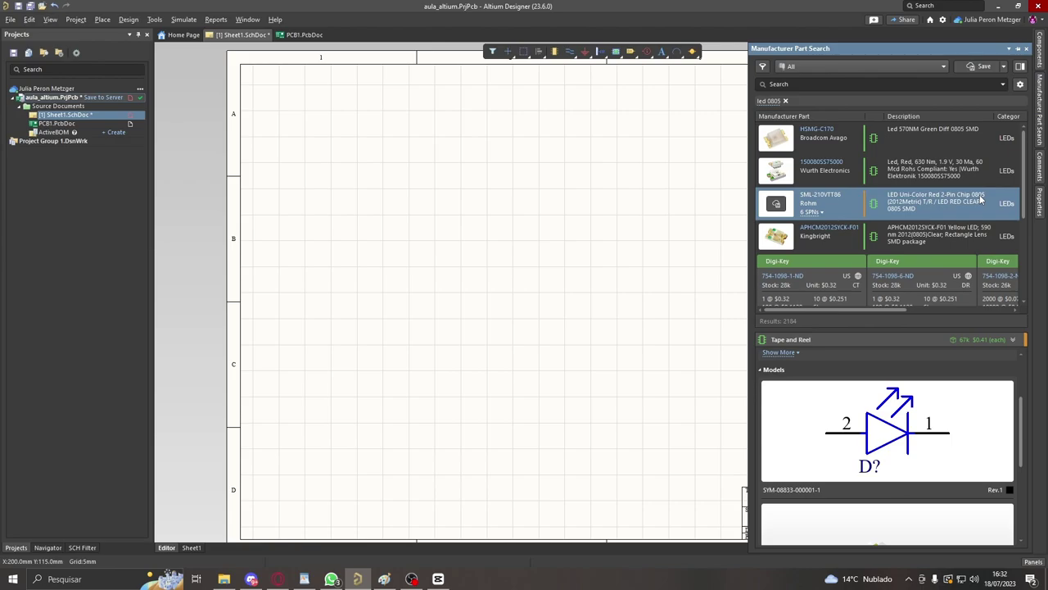
right_click(816, 202)
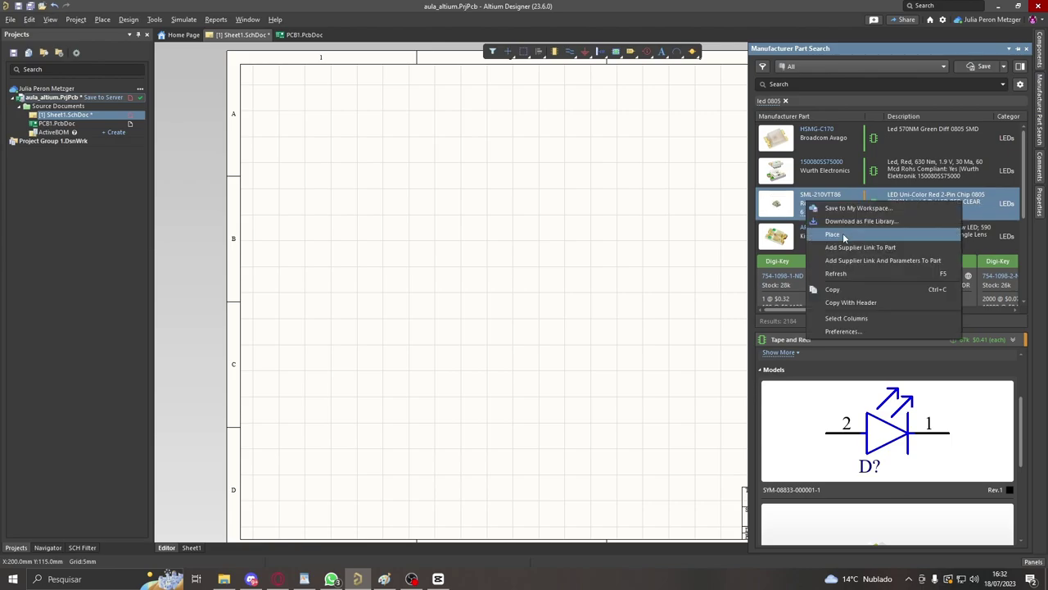
click(844, 237)
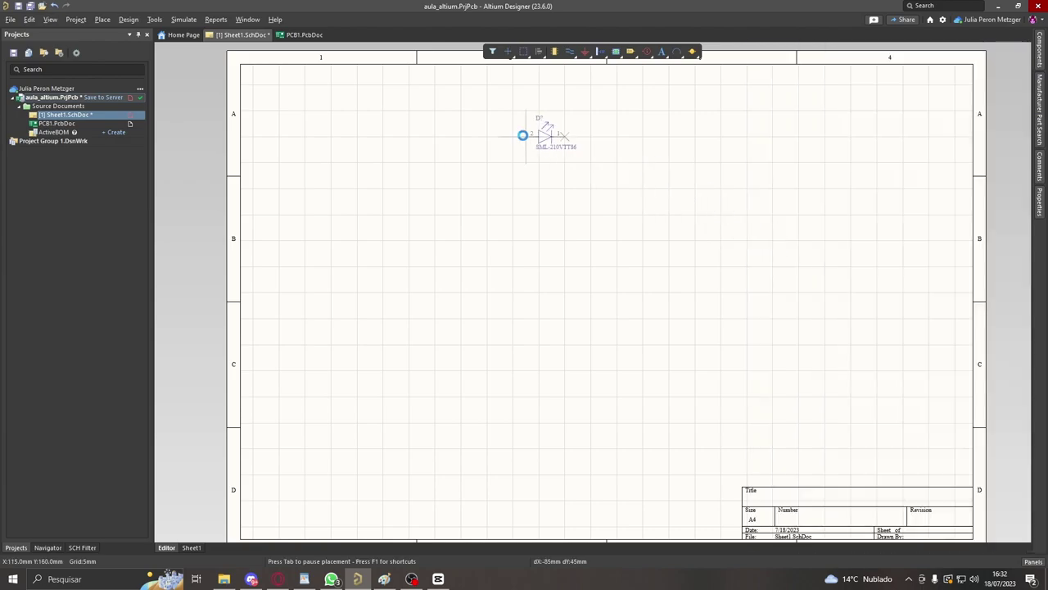
click(515, 83)
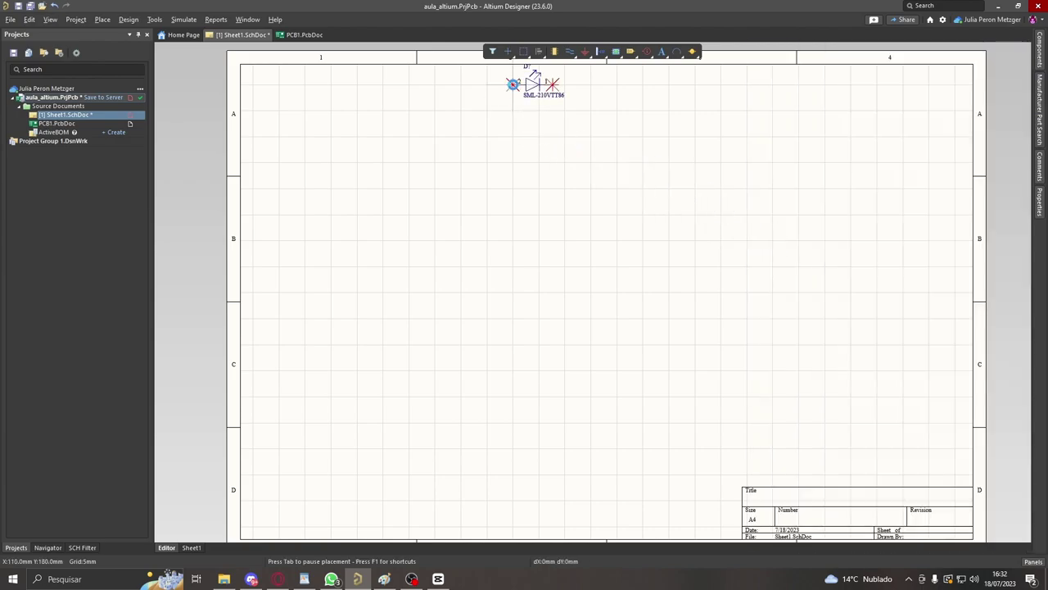
click(515, 136)
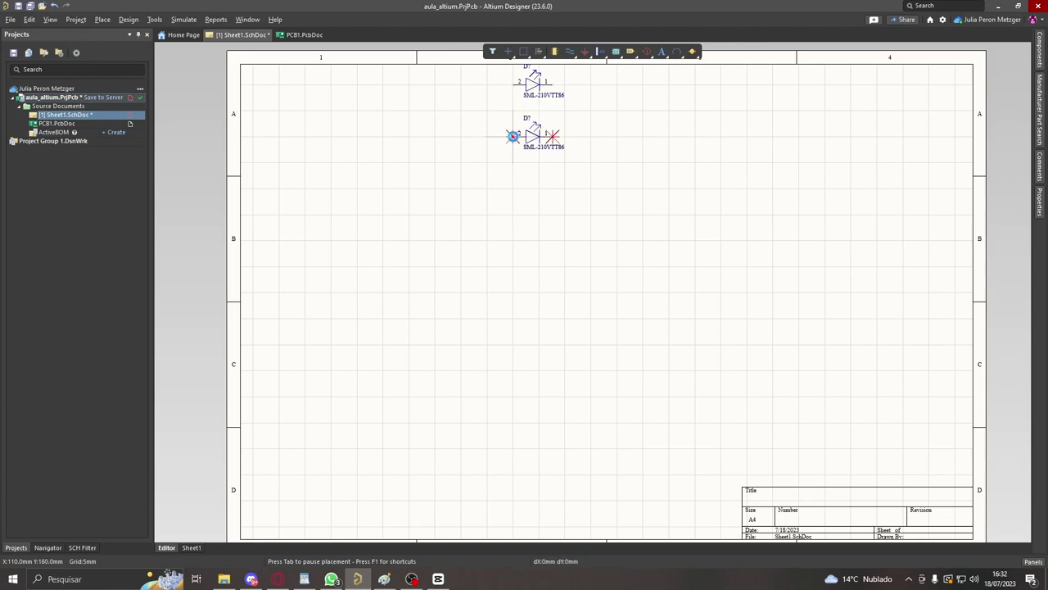
click(518, 191)
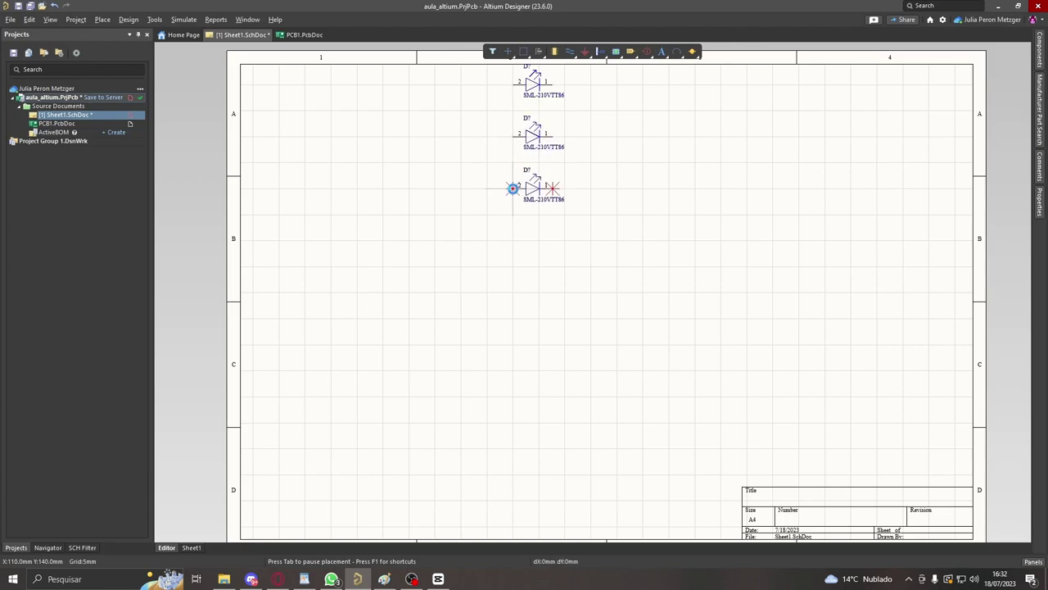
click(513, 240)
key(Escape)
- Select all four LEDs and move them together down towards the middle of the sheet
key(ctrl+a)
drag(514, 81, 534, 180)
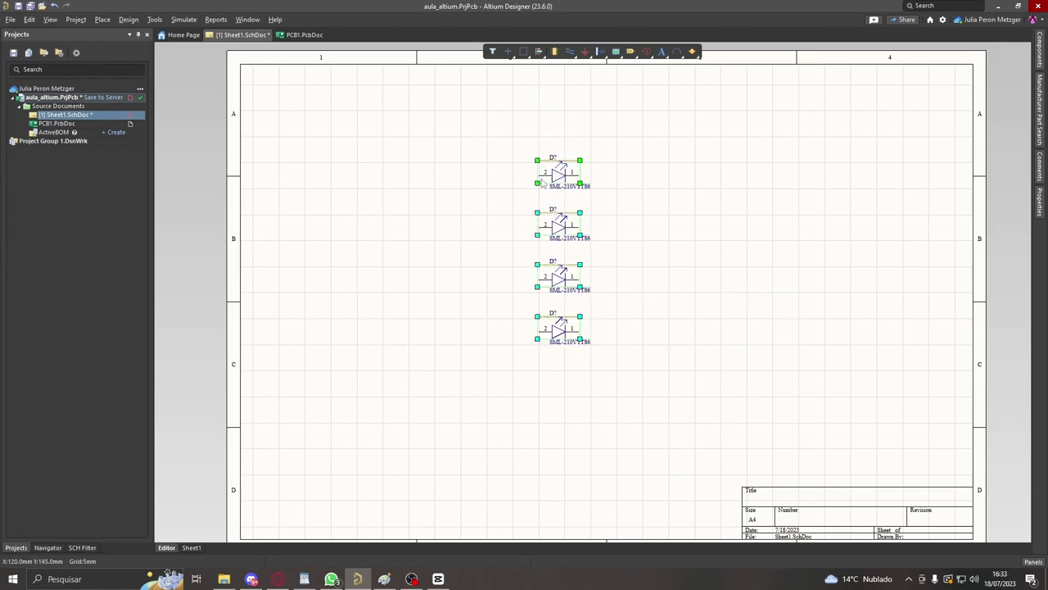
click(540, 51)
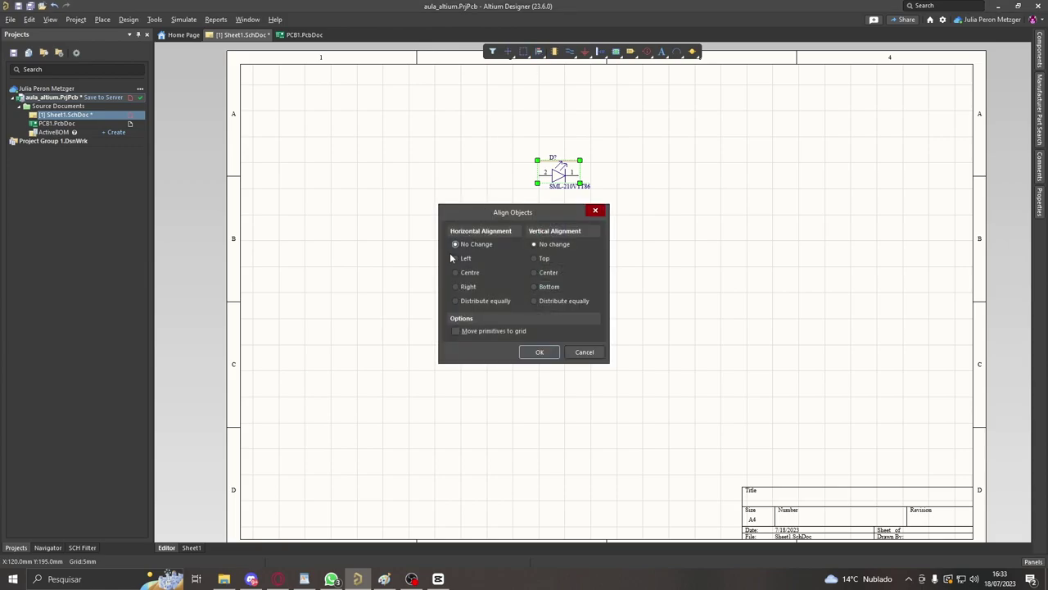
click(595, 211)
- Set the designators of the four LEDs to led1, led2, led3 and led4 from top to bottom
scroll(614, 217, down, 2)
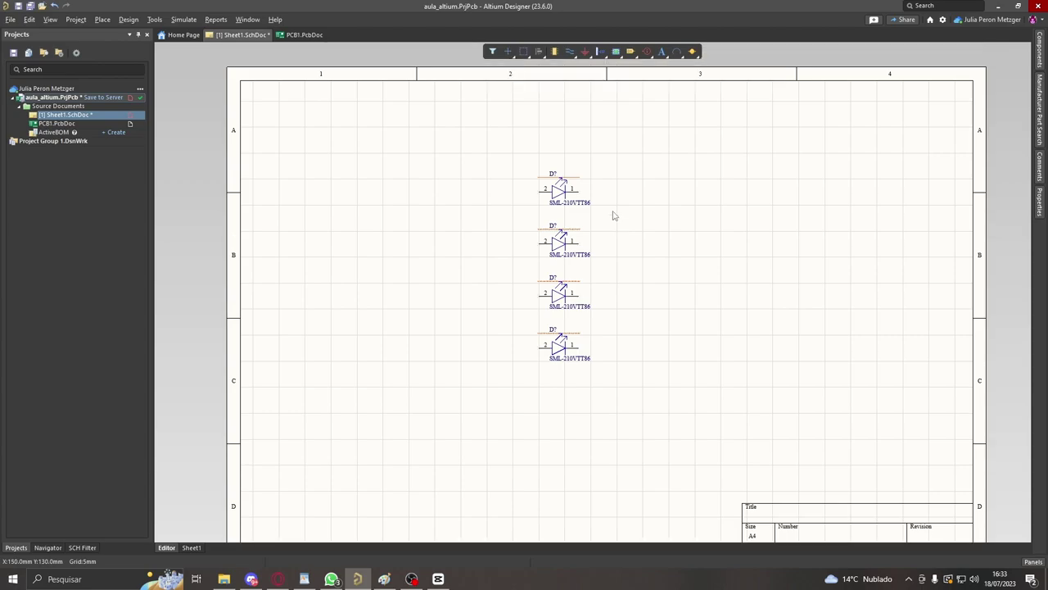
ctrl+scroll(608, 119, up, 1)
click(532, 133)
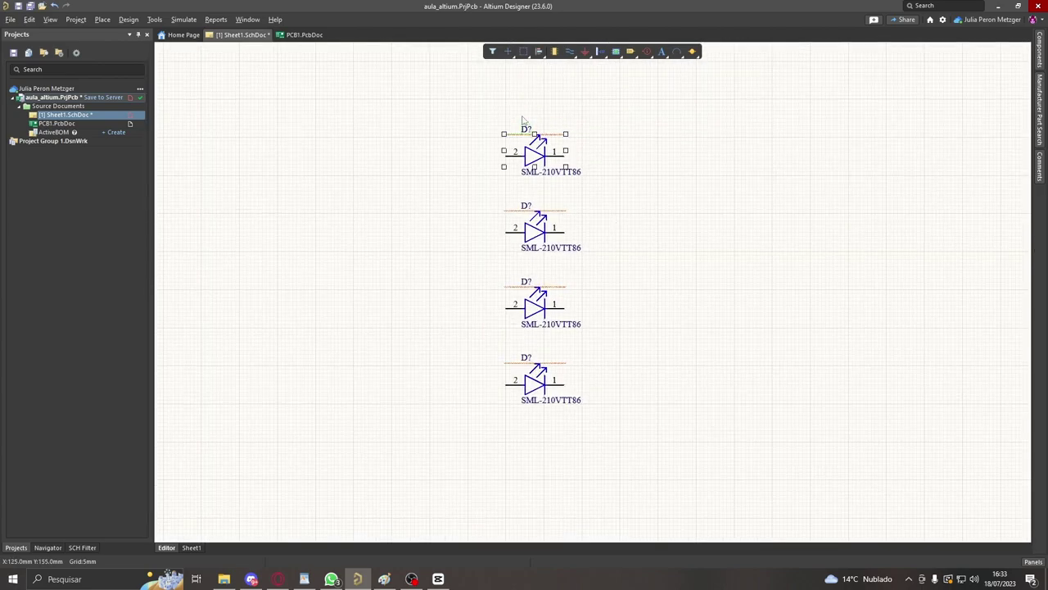
click(528, 127)
key(BackSpace)
text(led1)
key(Return)
double_click(529, 206)
click(534, 207)
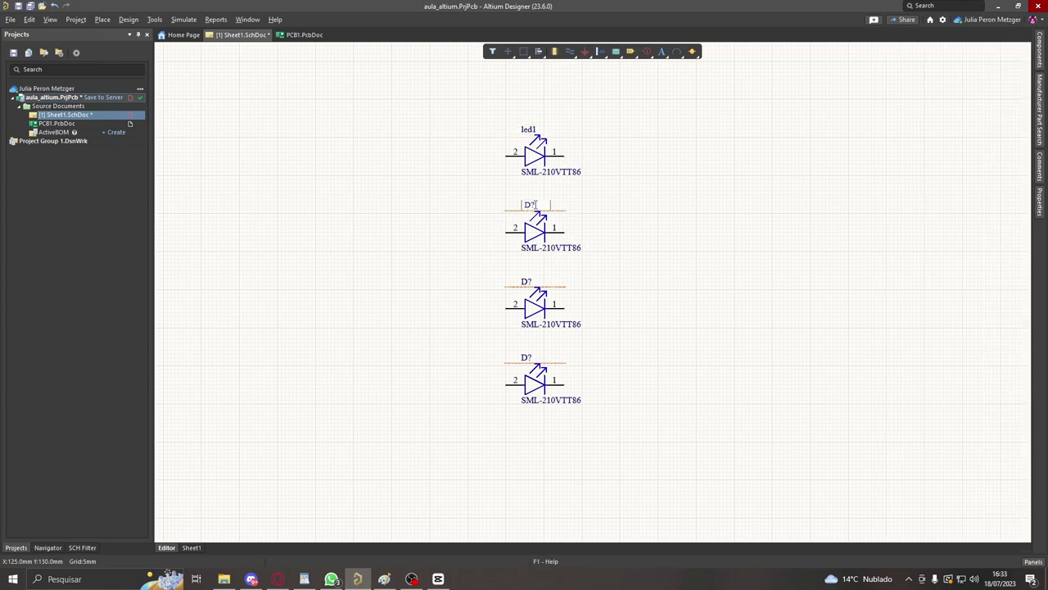
text(led2)
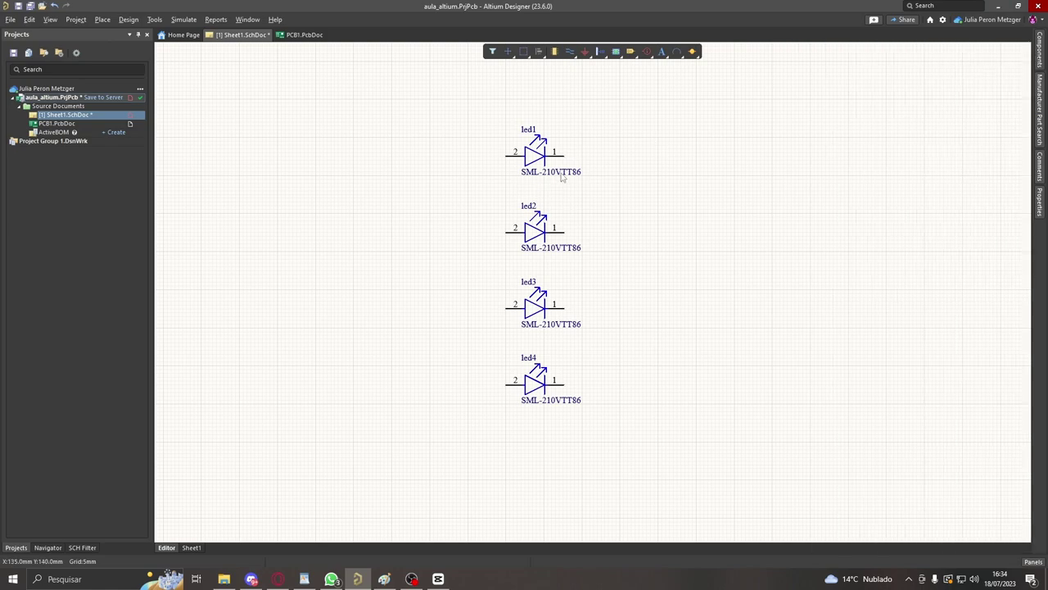
- Search the components for "resistor 0805" and extend the search to the manufacturer part catalogue
key(p)
key(p)
click(771, 82)
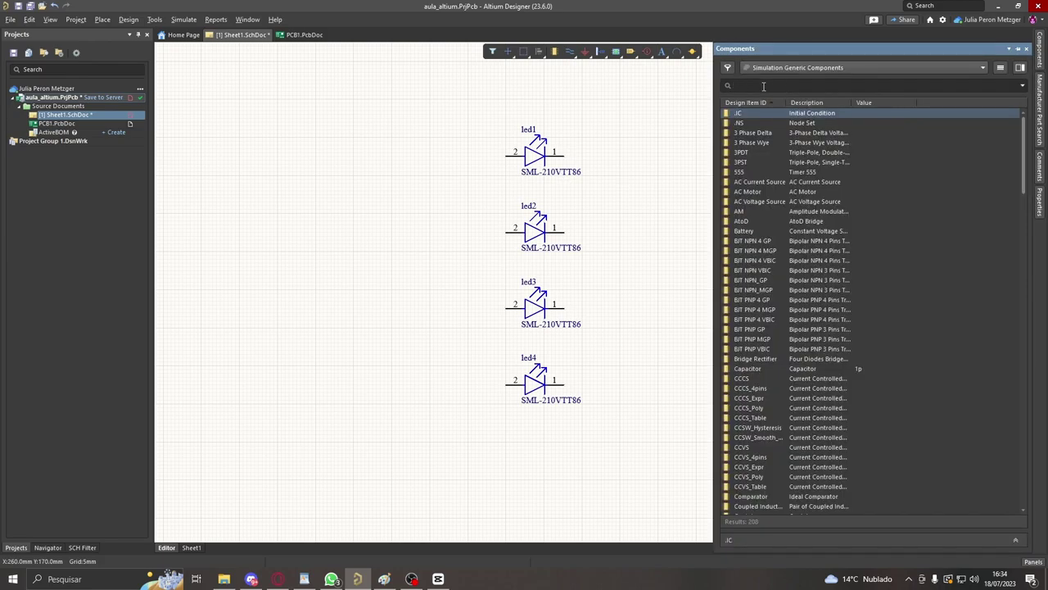
text(resistor 0805)
key(Return)
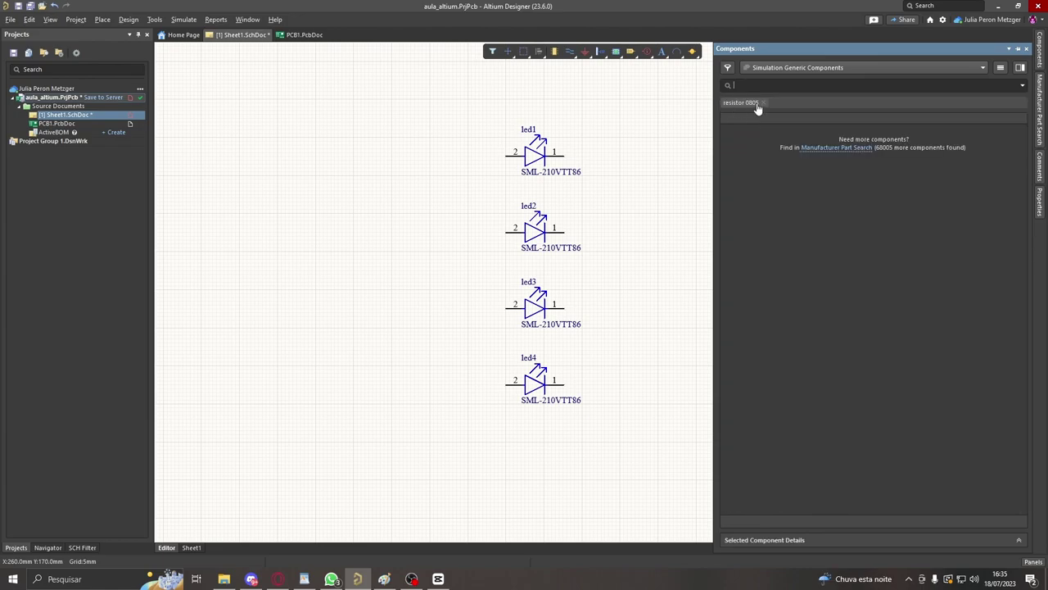
click(823, 149)
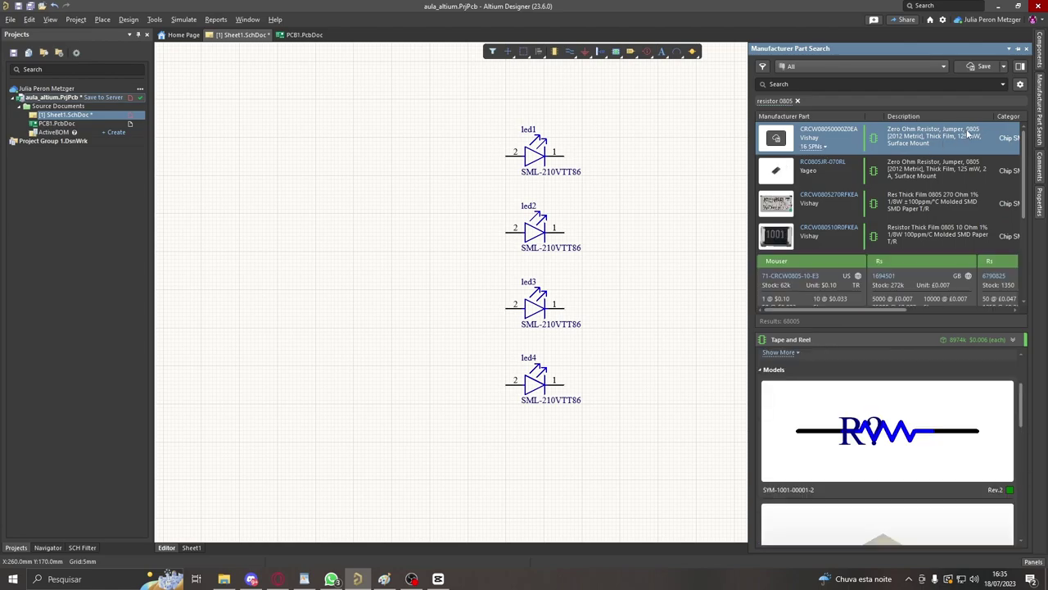
- Place the Vishay CRCW08050000Z0EA 0805 resistor on the schematic sheet, level with led1 and to its left
scroll(886, 492, down, 2)
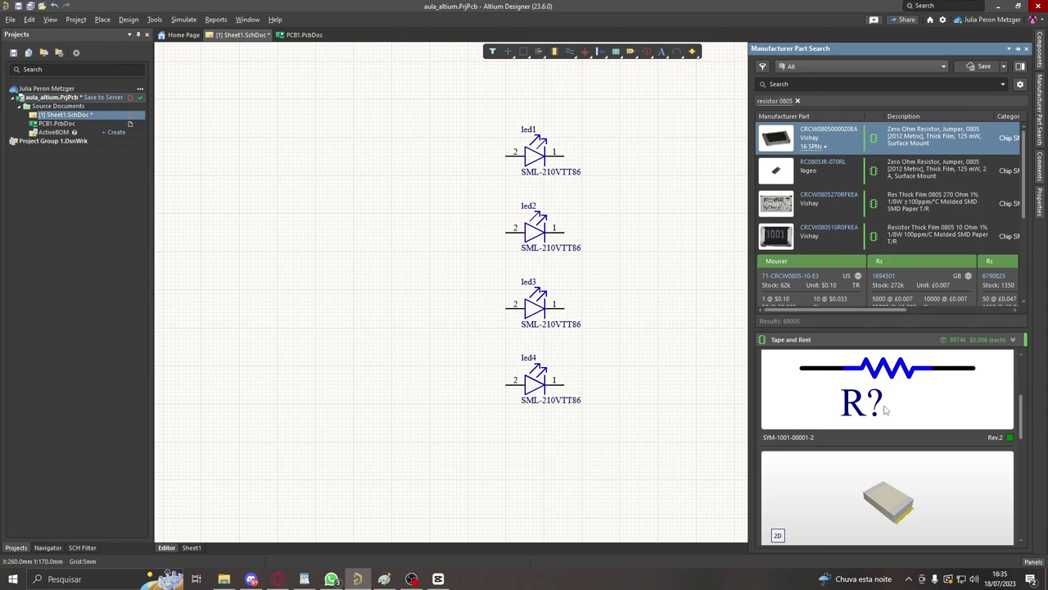
scroll(900, 466, up, 2)
scroll(900, 462, up, 2)
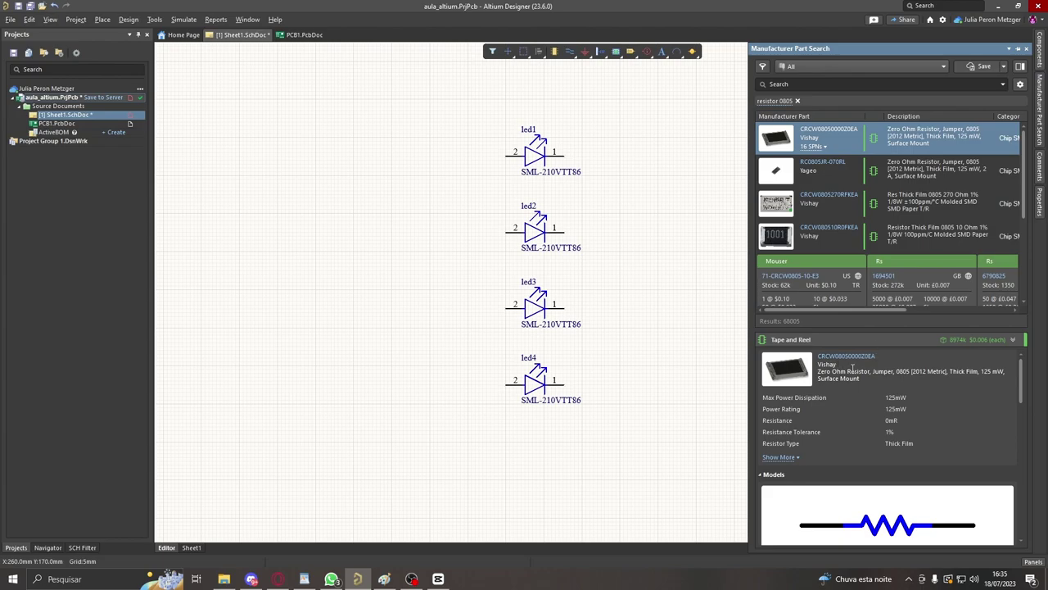
scroll(890, 421, down, 2)
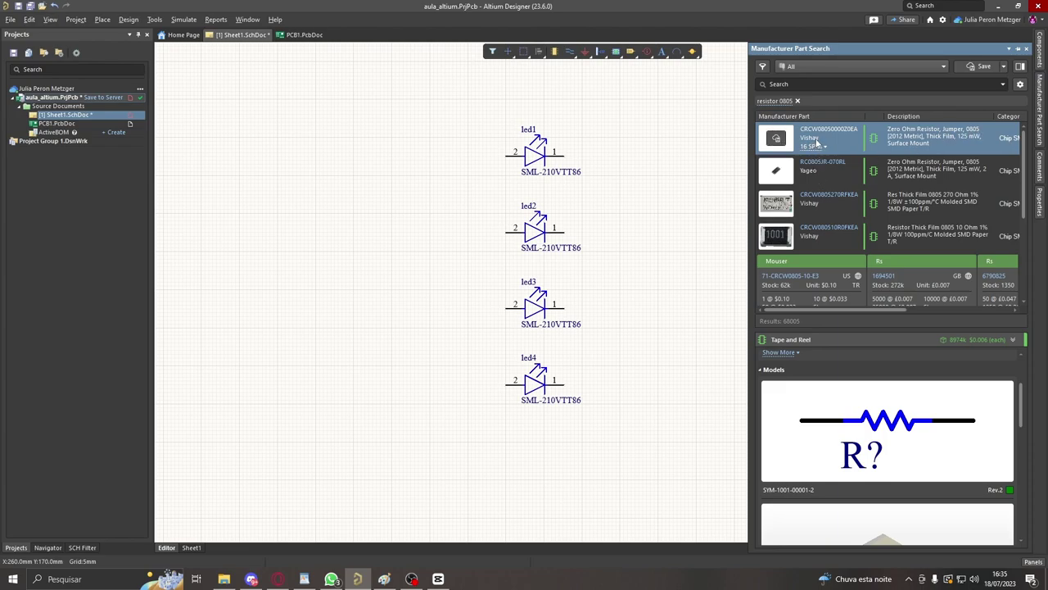
right_click(879, 140)
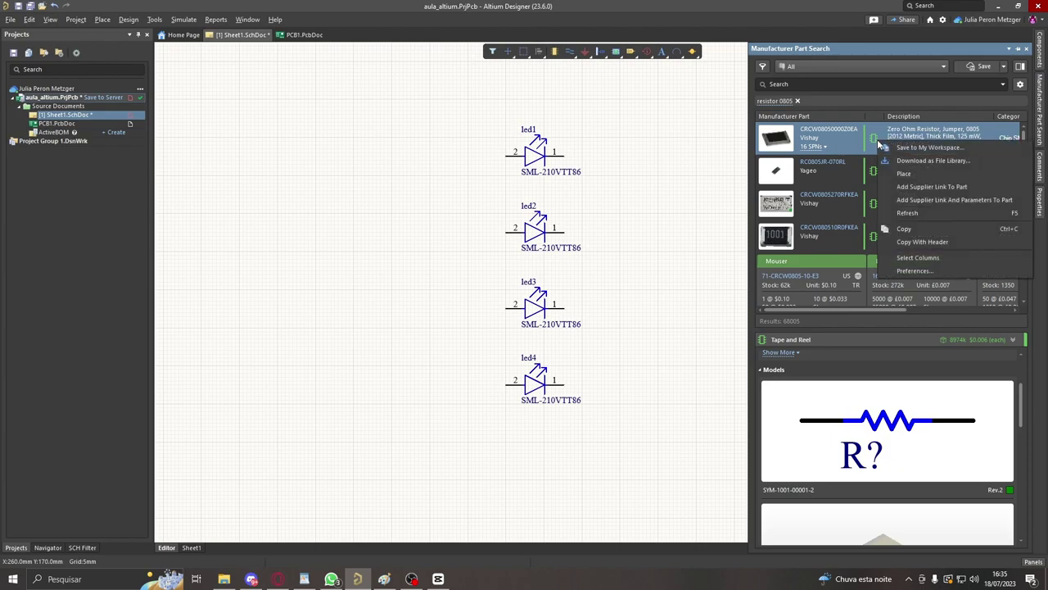
click(900, 174)
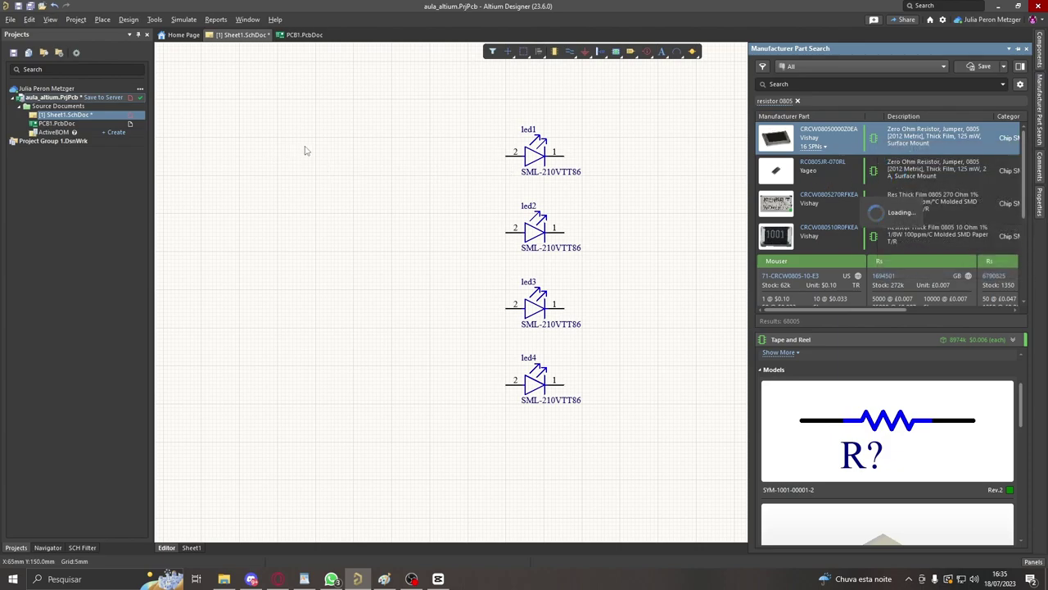
click(393, 156)
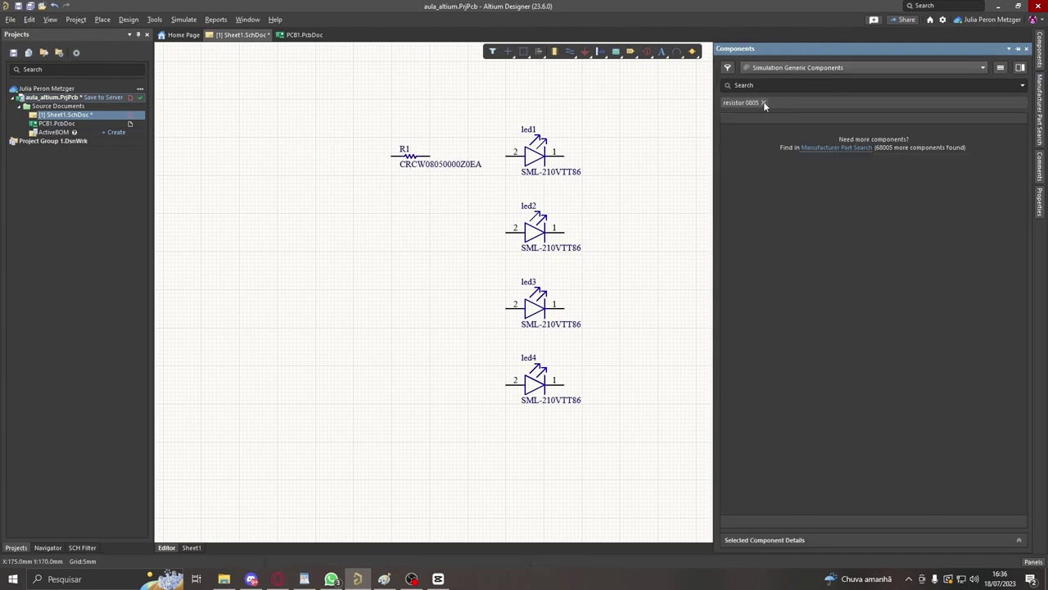
- Clear the resistor search and search the components for "switch"
click(763, 102)
click(771, 85)
text(switch)
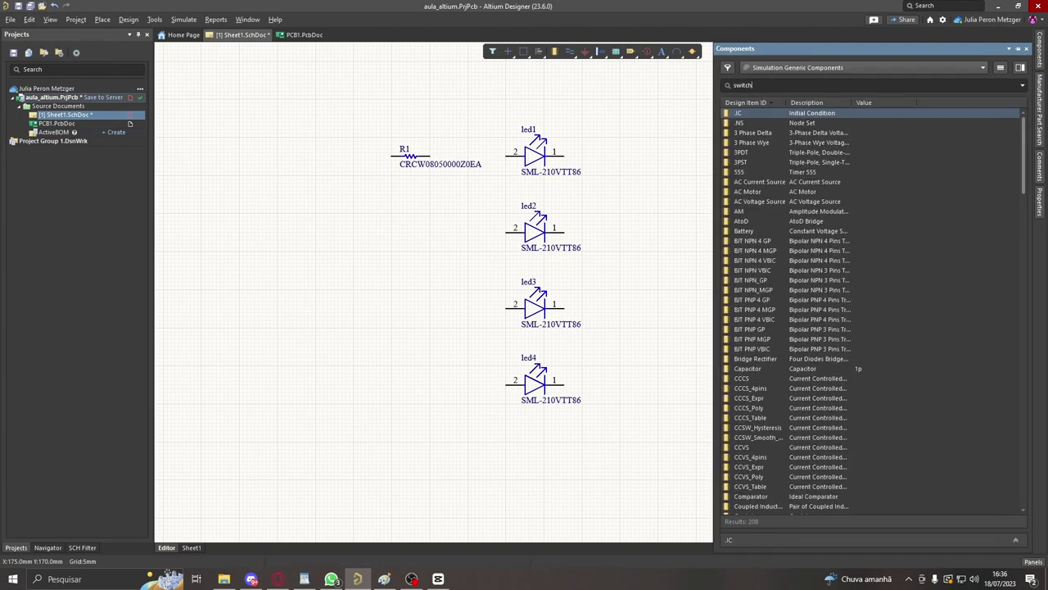
key(Return)
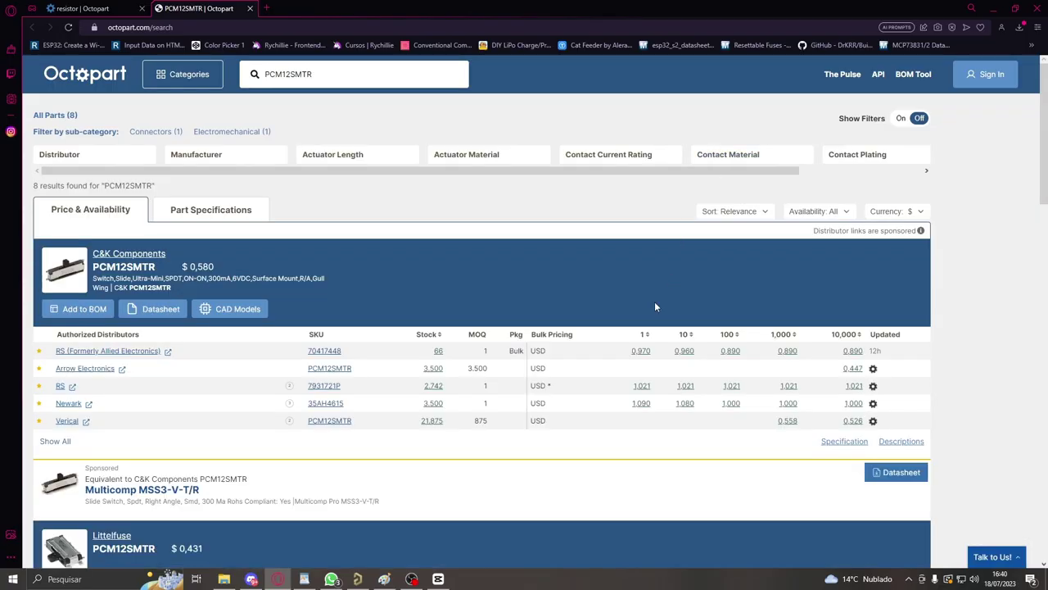
- Examine the Octopart listings for the PCM12SMTR slide switch and compare the manufacturers offering it
scroll(655, 304, down, 2)
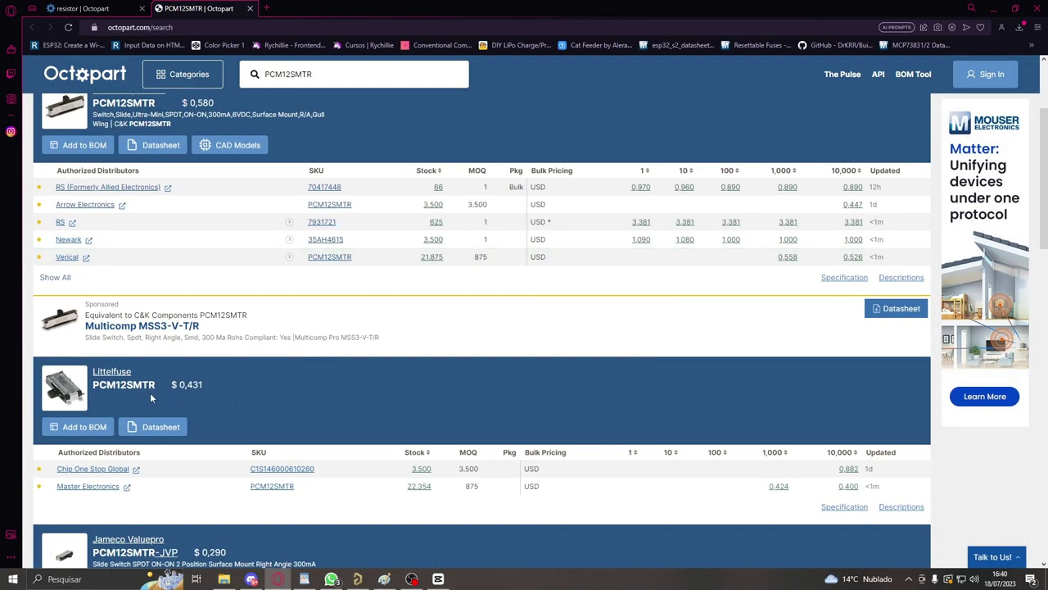
scroll(159, 389, up, 2)
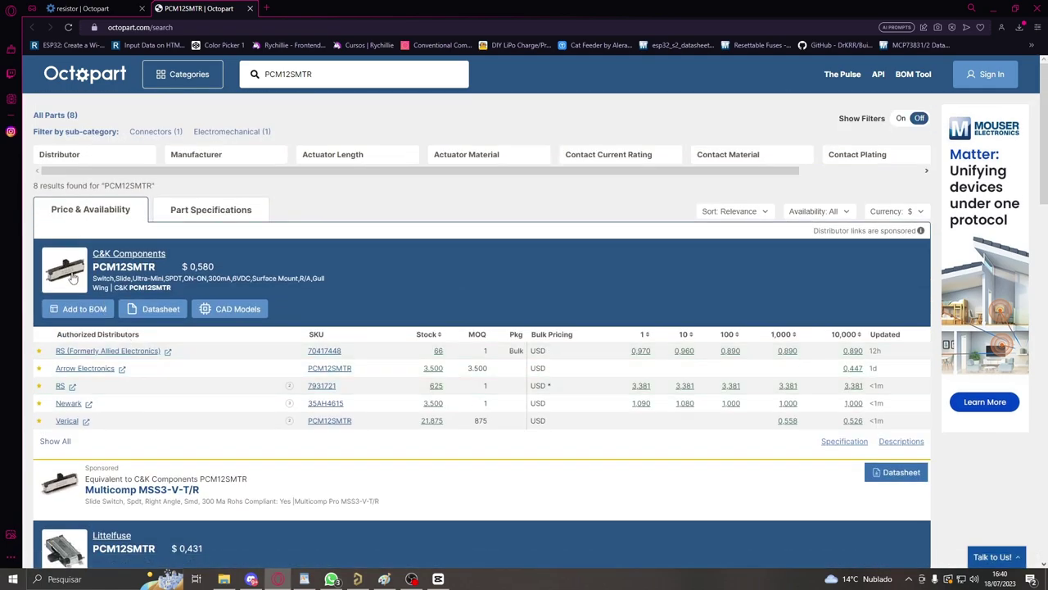
scroll(52, 279, down, 1)
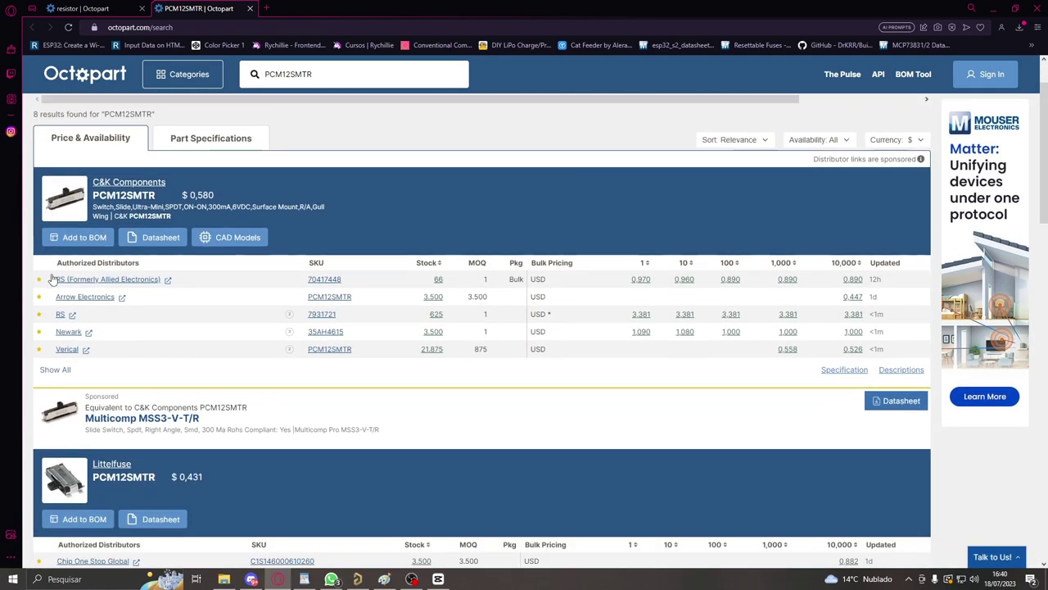
scroll(52, 279, down, 3)
scroll(209, 392, up, 1)
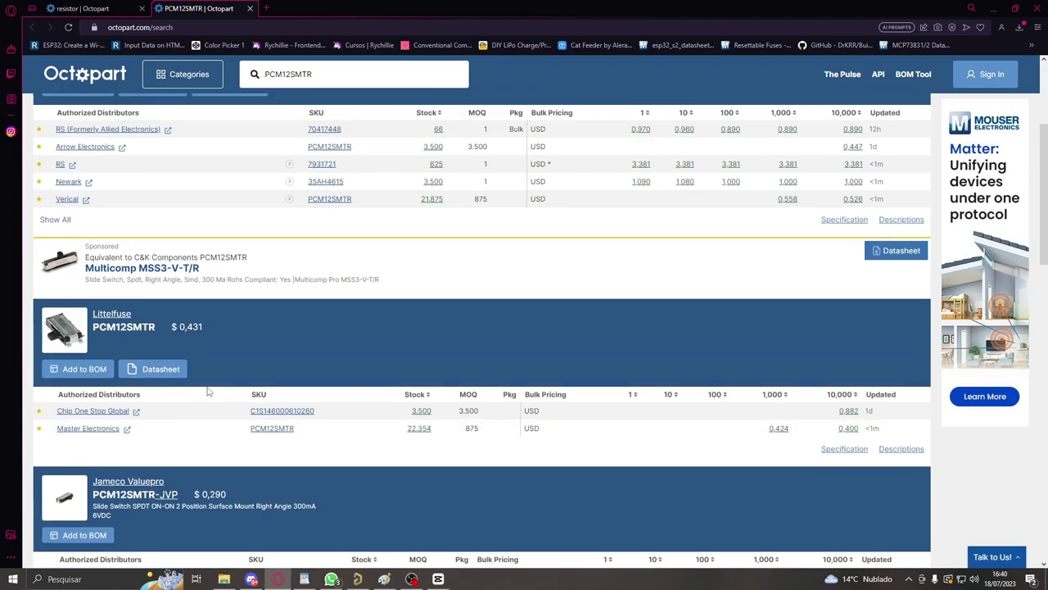
scroll(209, 392, up, 2)
scroll(110, 297, down, 3)
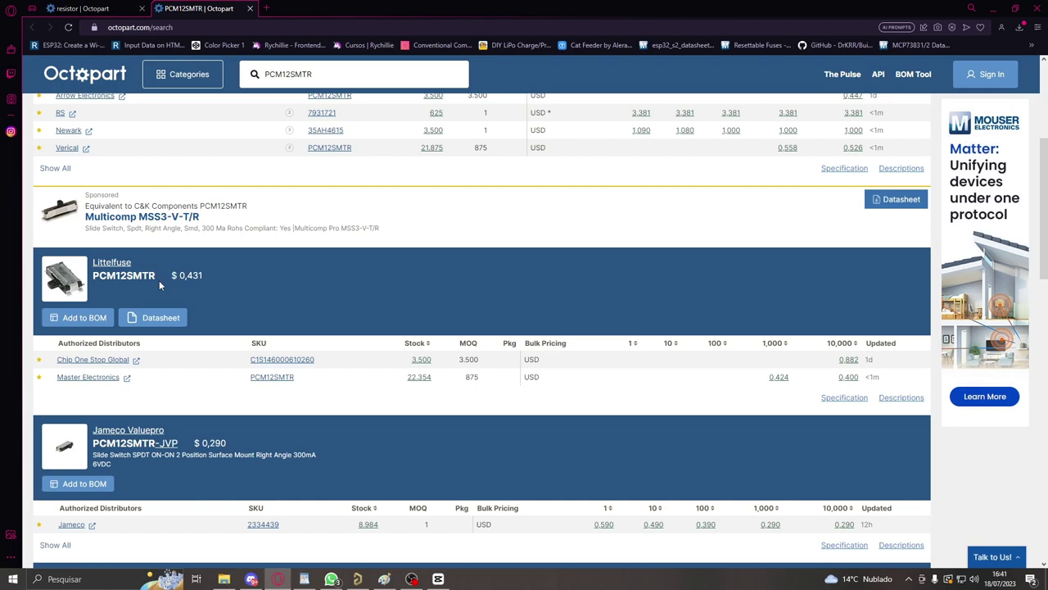
scroll(159, 280, down, 2)
scroll(115, 205, up, 1)
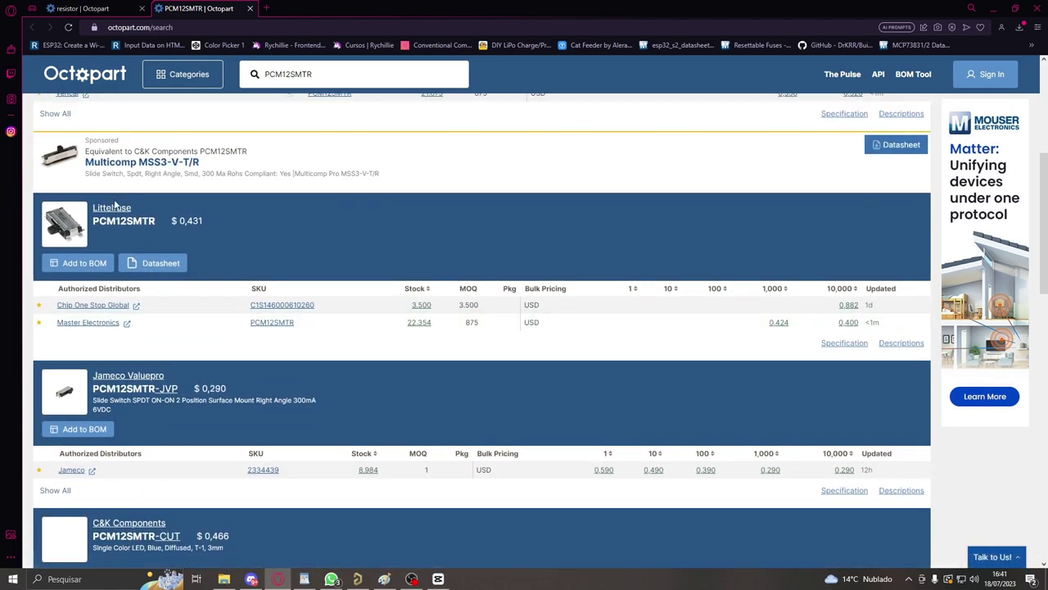
- Copy the part number PCM12SMTR from the Littelfuse listing and switch back to Altium Designer
drag(156, 222, 92, 226)
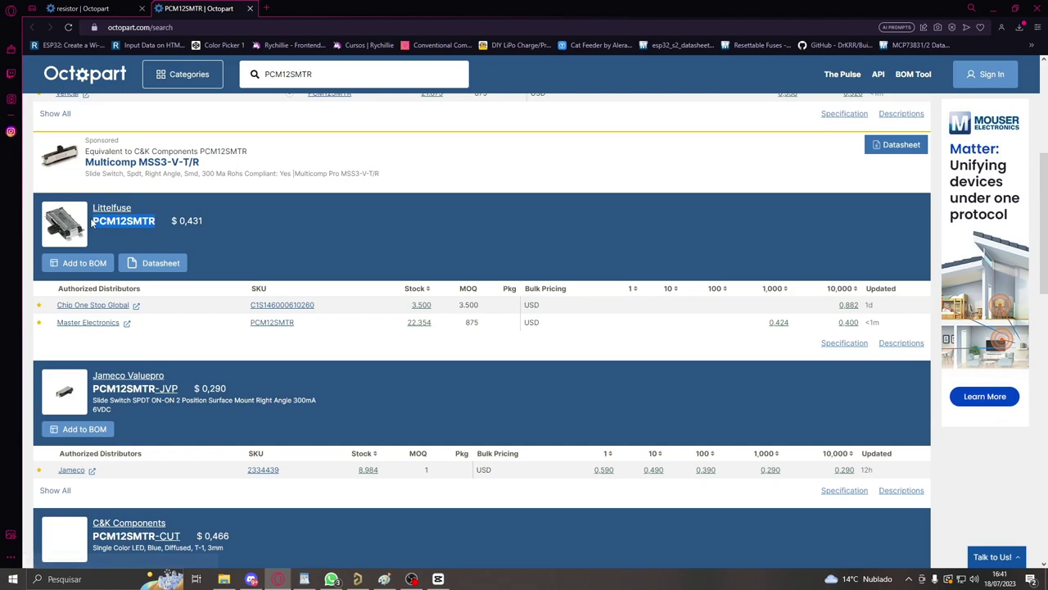
key(ctrl+c)
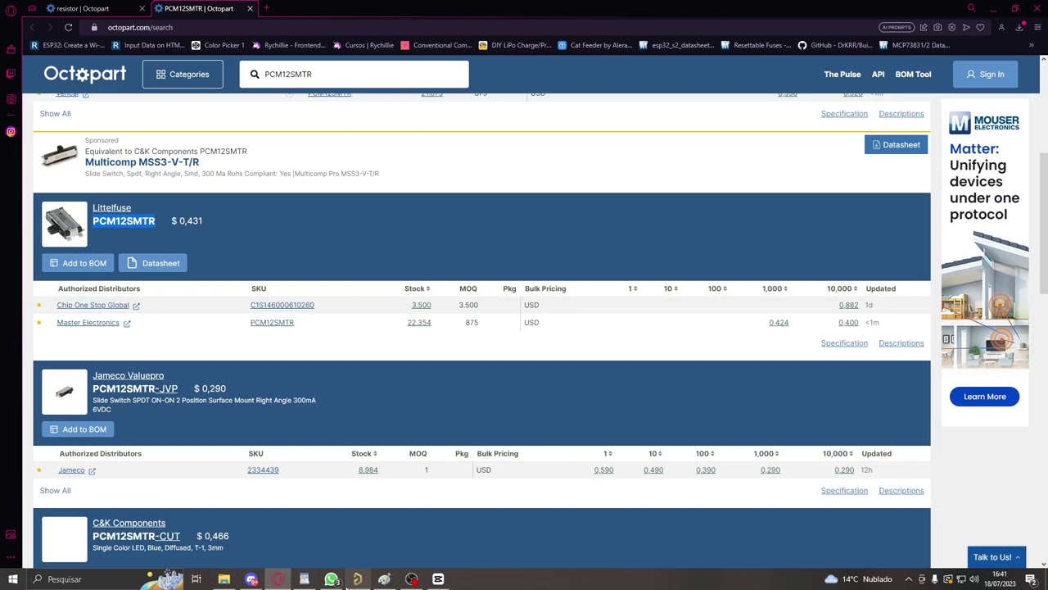
click(357, 579)
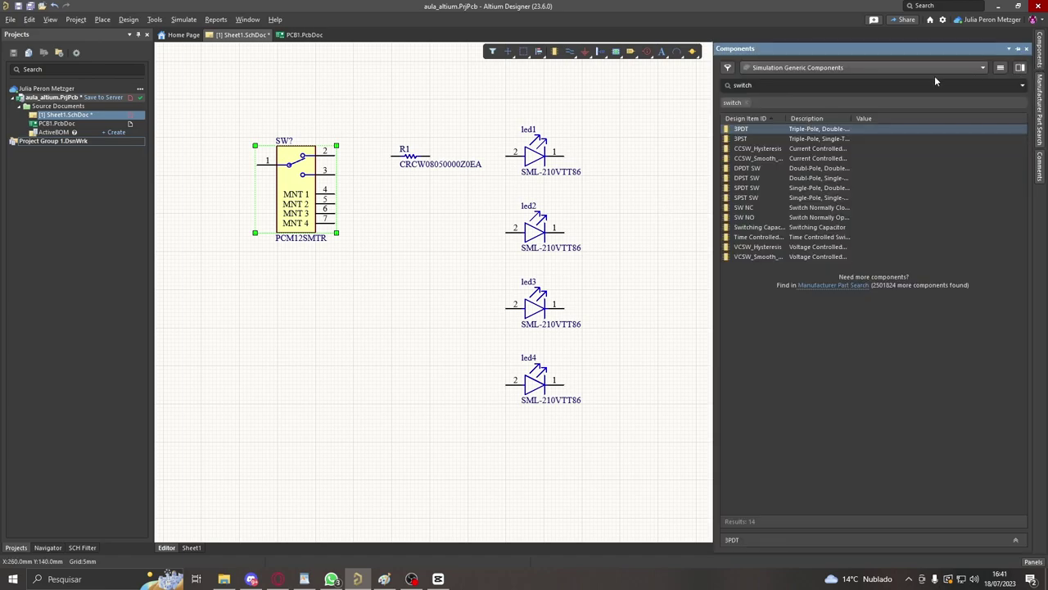
- Search the manufacturer part catalogue for "holder 2025" and look through the battery holders
mouse_move(1039, 102)
text(25)
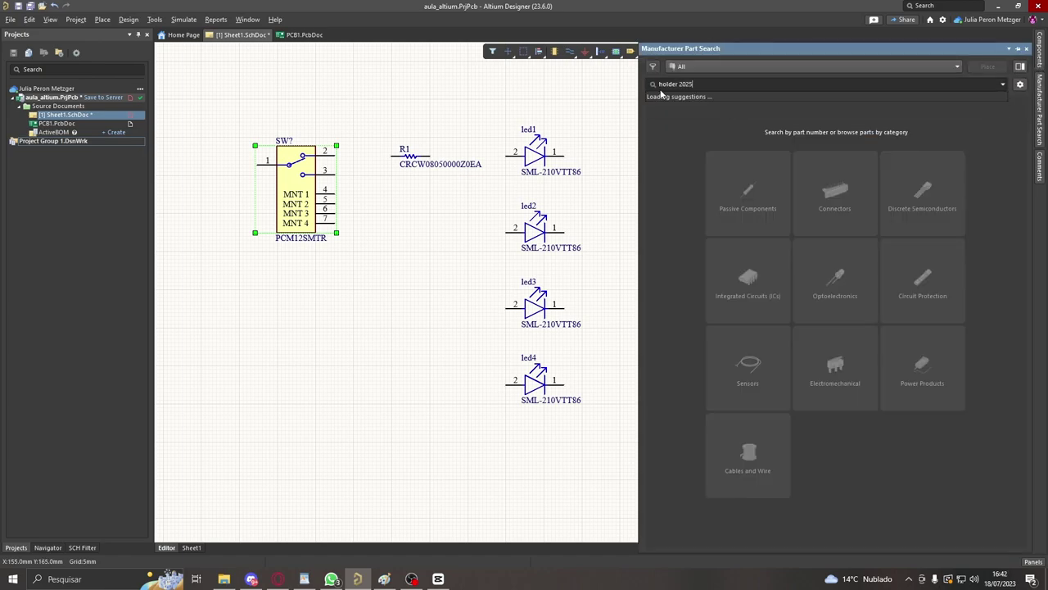
key(Return)
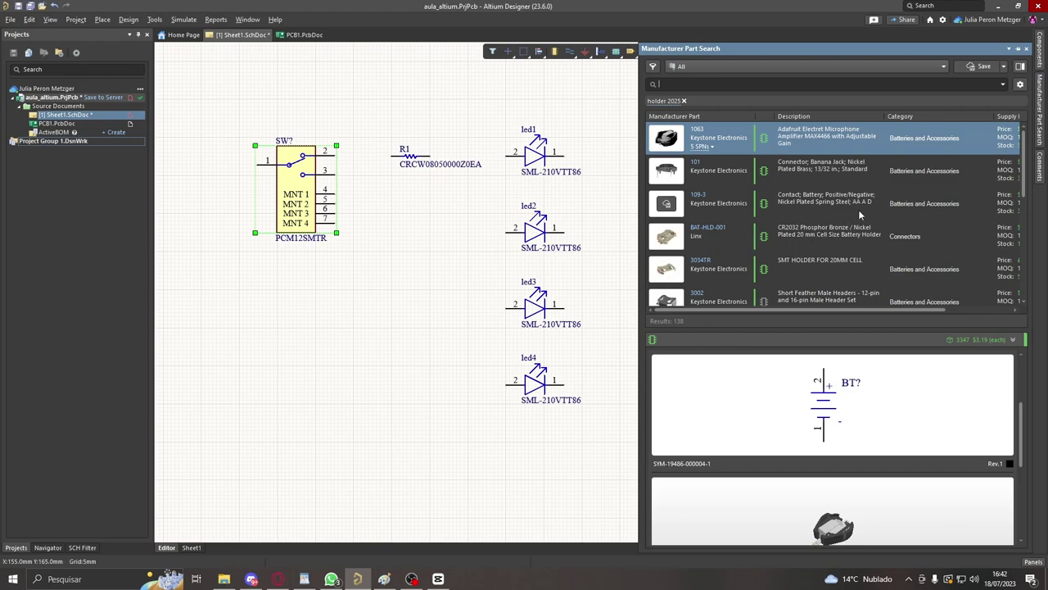
scroll(720, 193, down, 5)
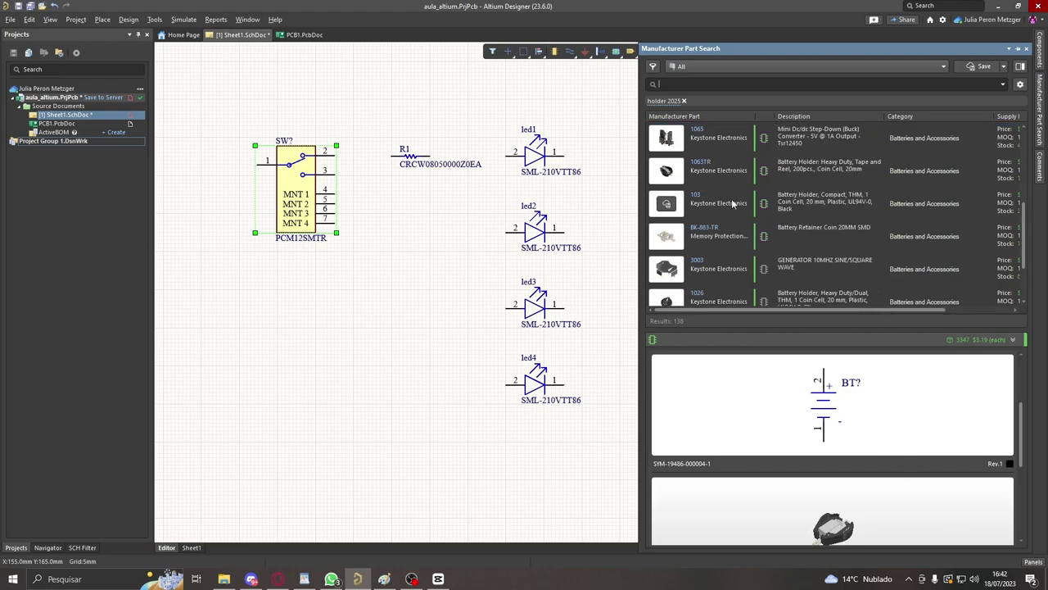
scroll(905, 207, down, 2)
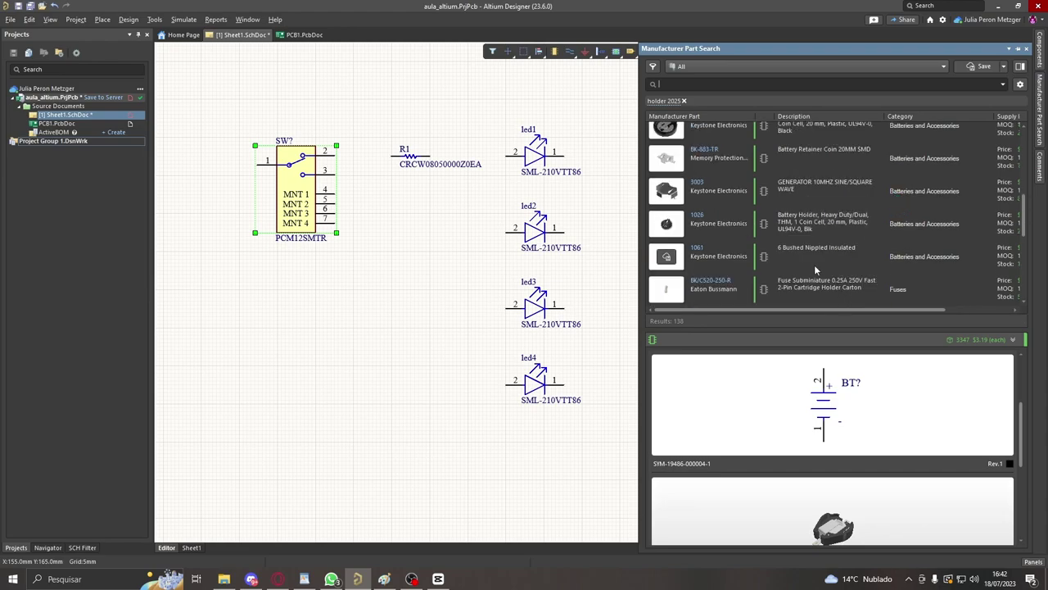
scroll(770, 213, up, 6)
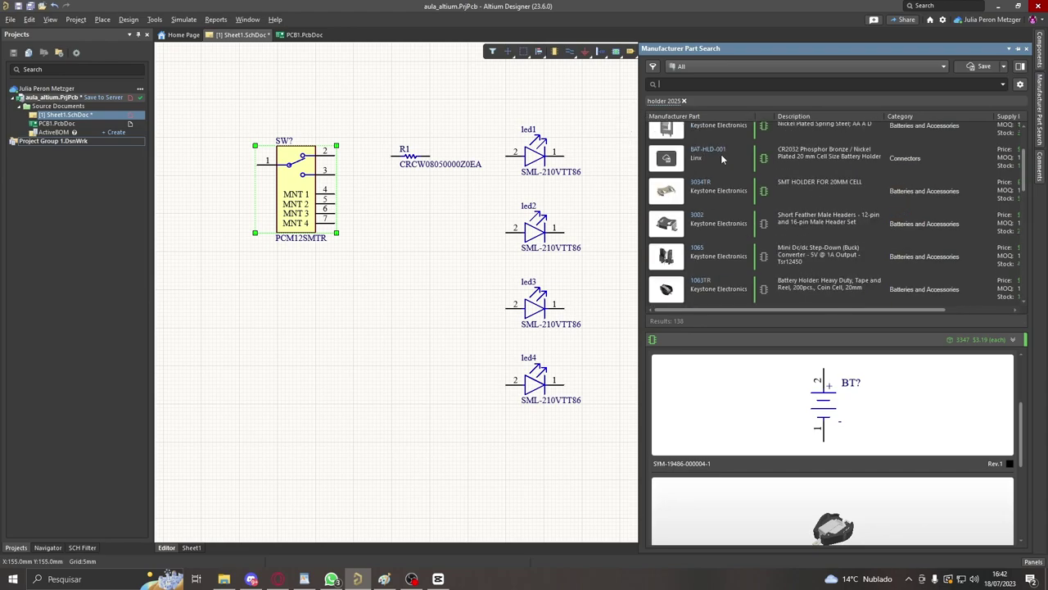
- Place the Keystone Electronics 3034TR battery holder on the sheet, below and to the left of the switch
click(852, 197)
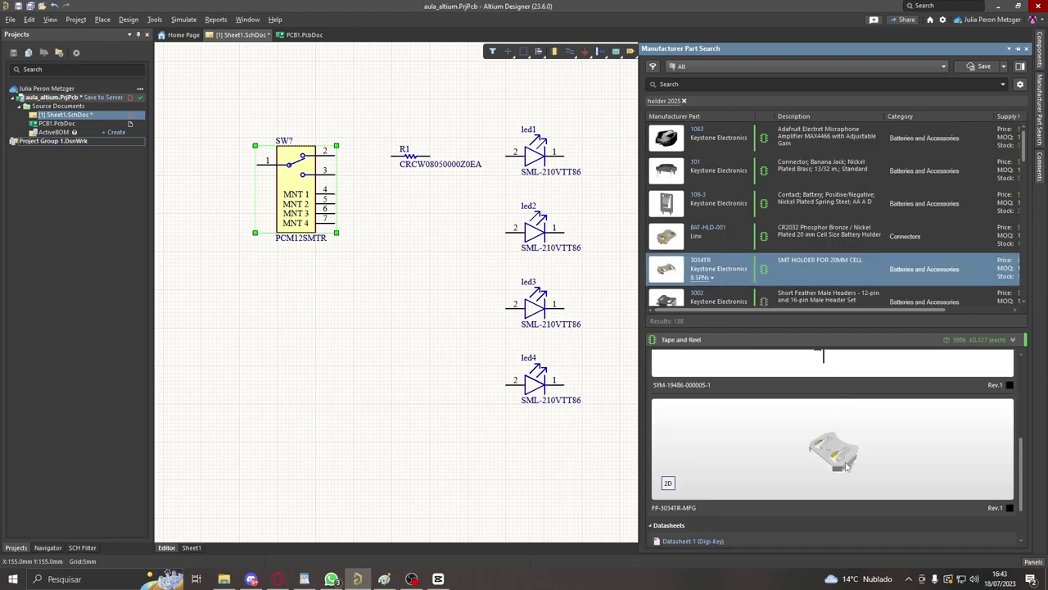
scroll(850, 473, up, 2)
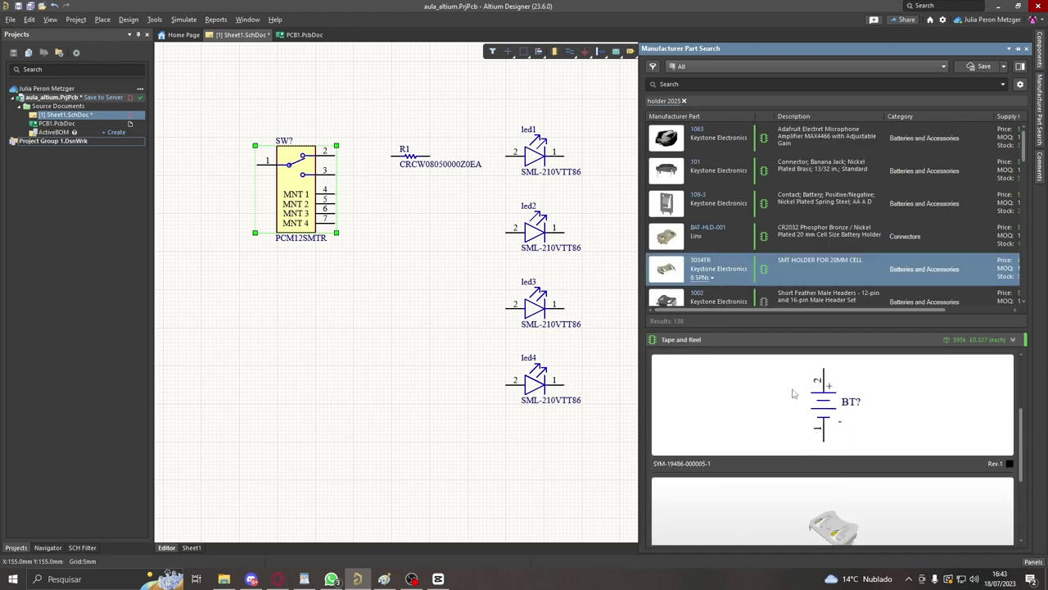
right_click(736, 272)
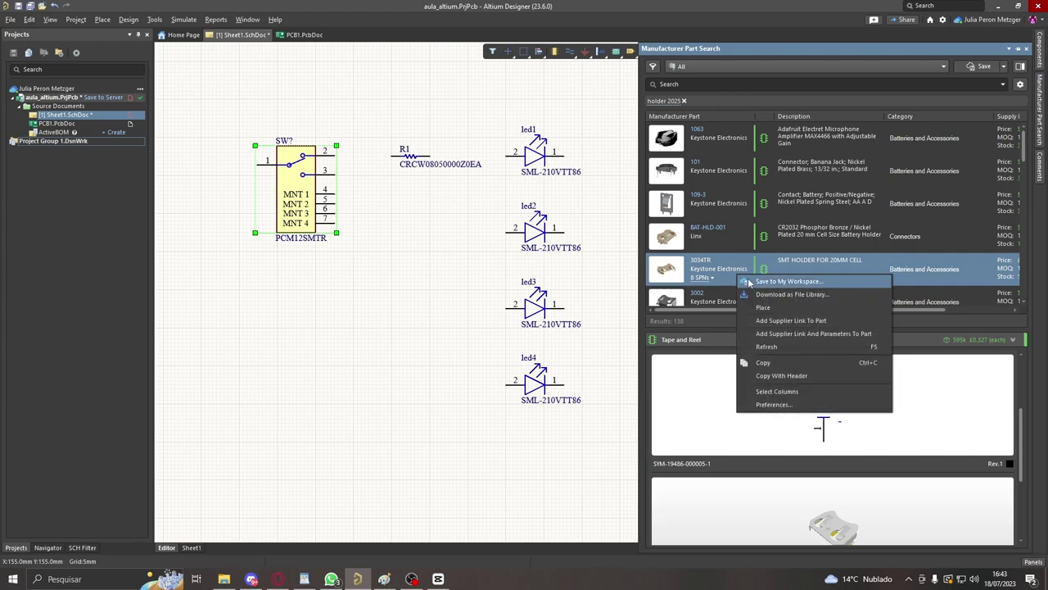
click(787, 306)
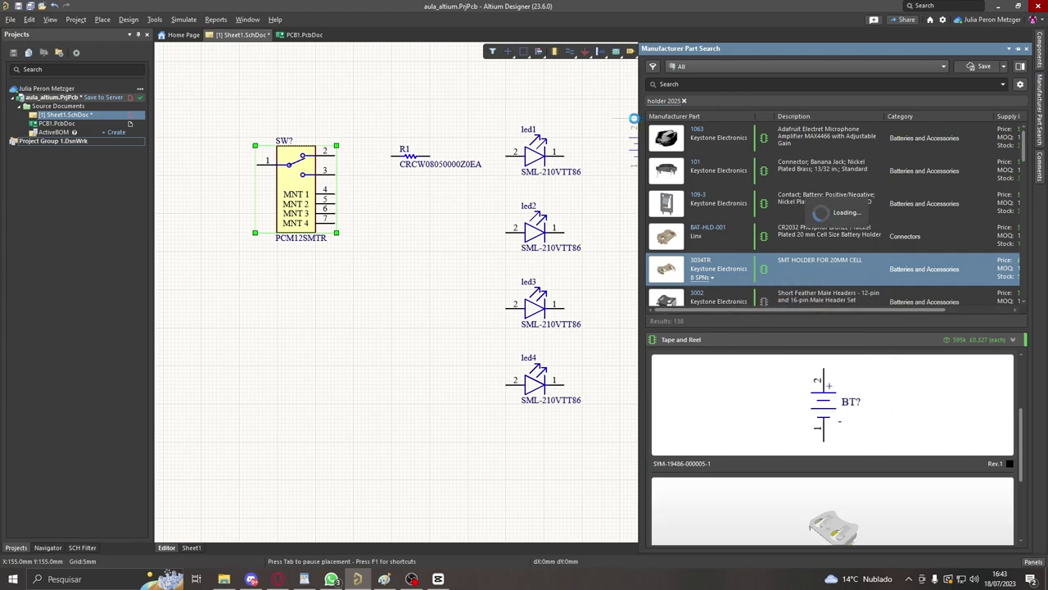
click(269, 284)
key(Escape)
click(465, 332)
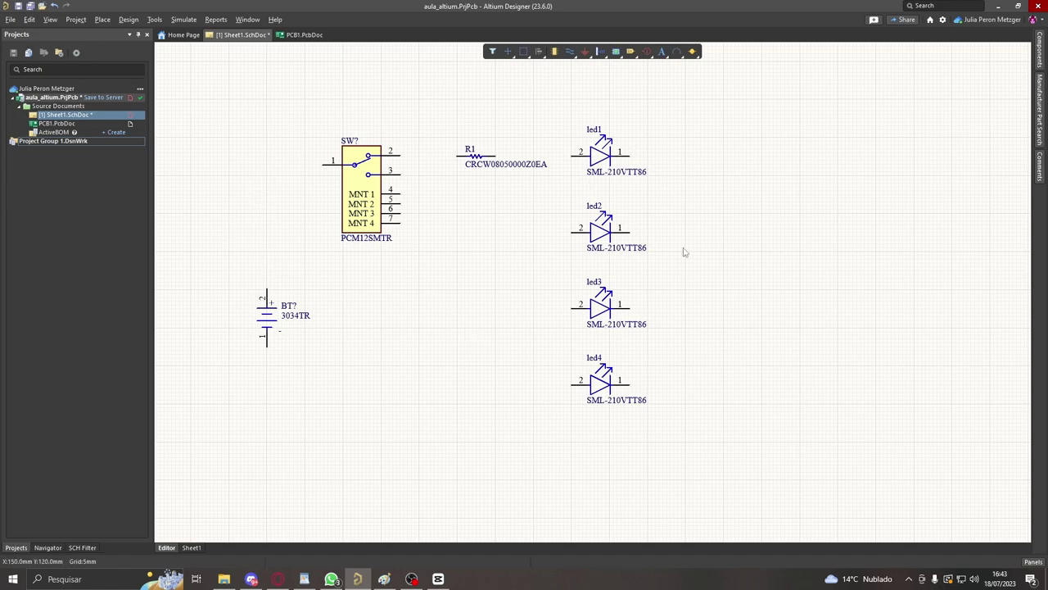
- Draw a right-angled wire from pin 2 of the battery BT up to pin 1 of the switch SW
ctrl+scroll(437, 263, down, 2)
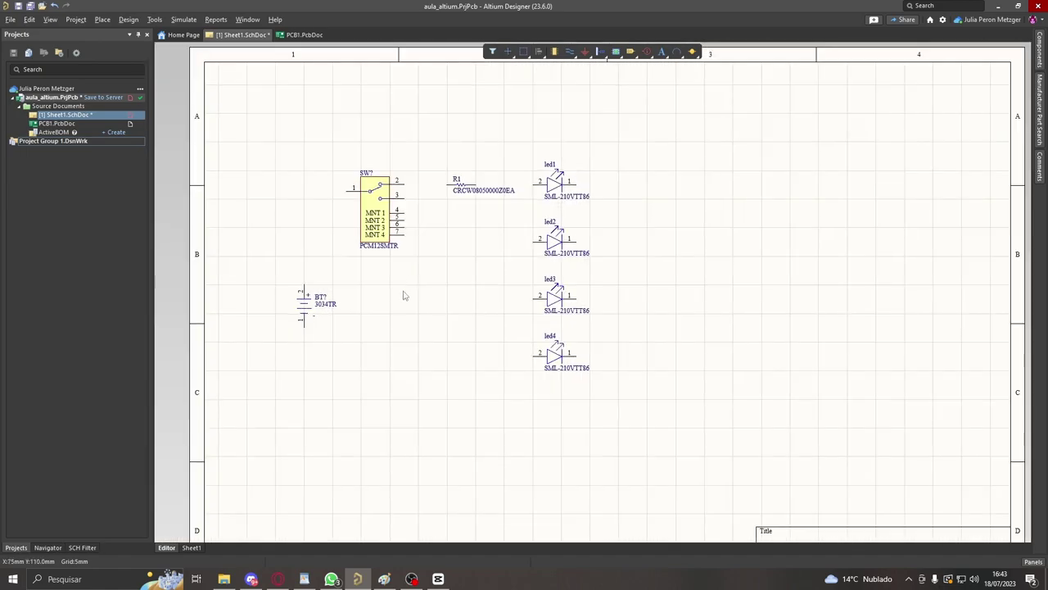
ctrl+scroll(291, 265, up, 1)
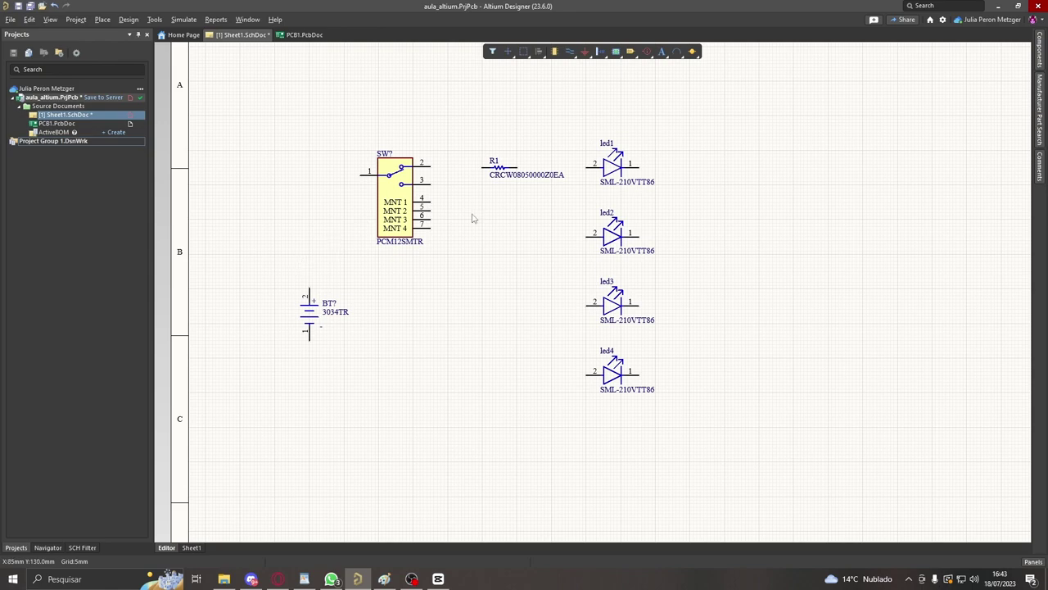
click(572, 53)
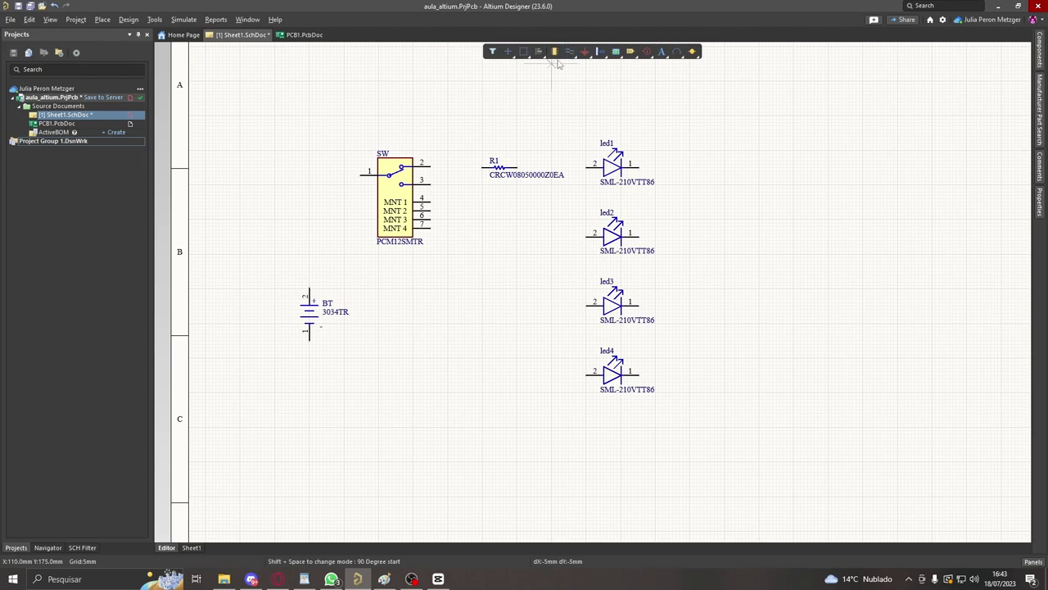
click(308, 288)
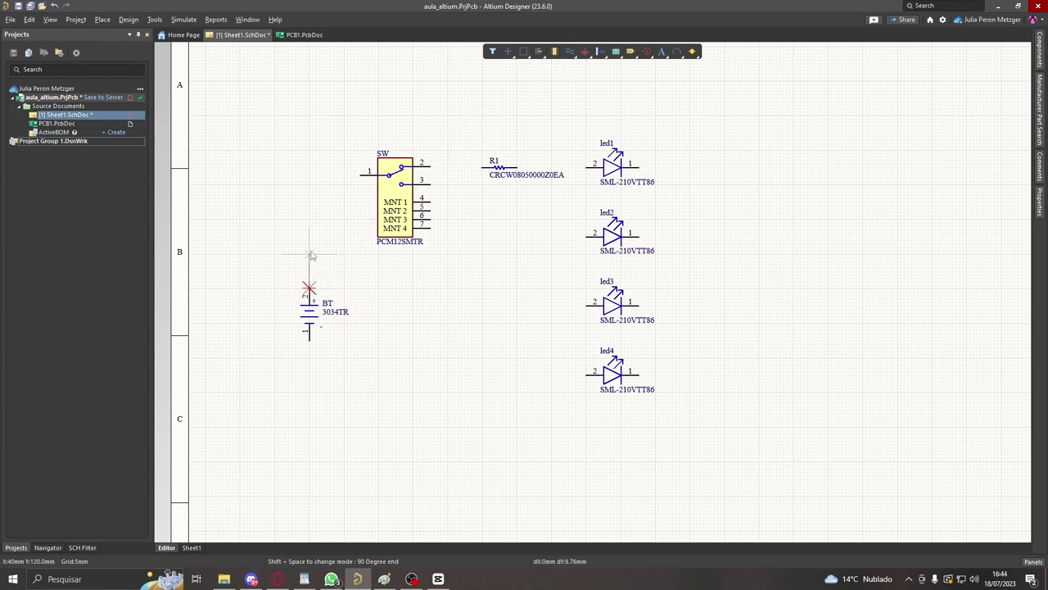
key(space)
click(364, 175)
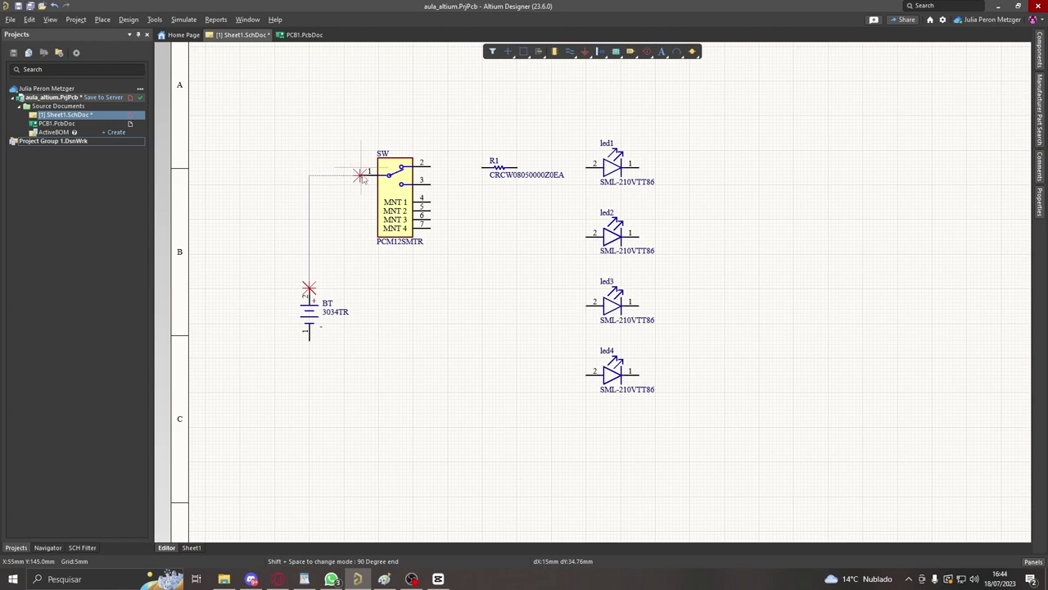
- Wire pin 2 of the switch to resistor R1 and the resistor's other end to pin 2 of led1
click(430, 165)
click(483, 167)
click(516, 166)
click(583, 169)
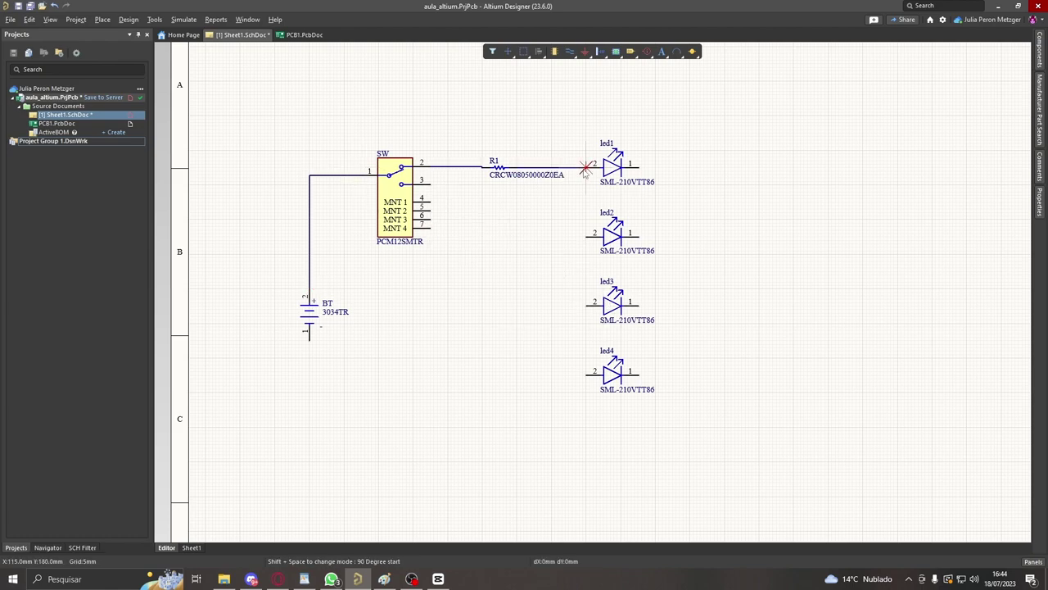
- Wire pin 1 of all four LEDs back to battery pin 1 and join pin 2 of all four LEDs together
click(638, 167)
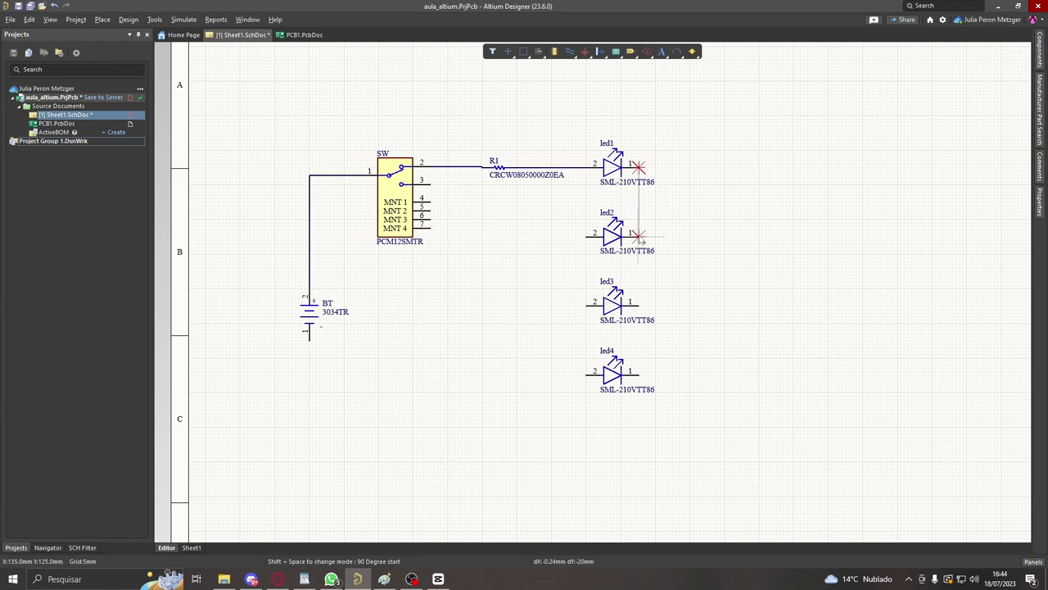
click(638, 305)
click(638, 374)
click(309, 426)
click(310, 339)
click(586, 167)
click(585, 374)
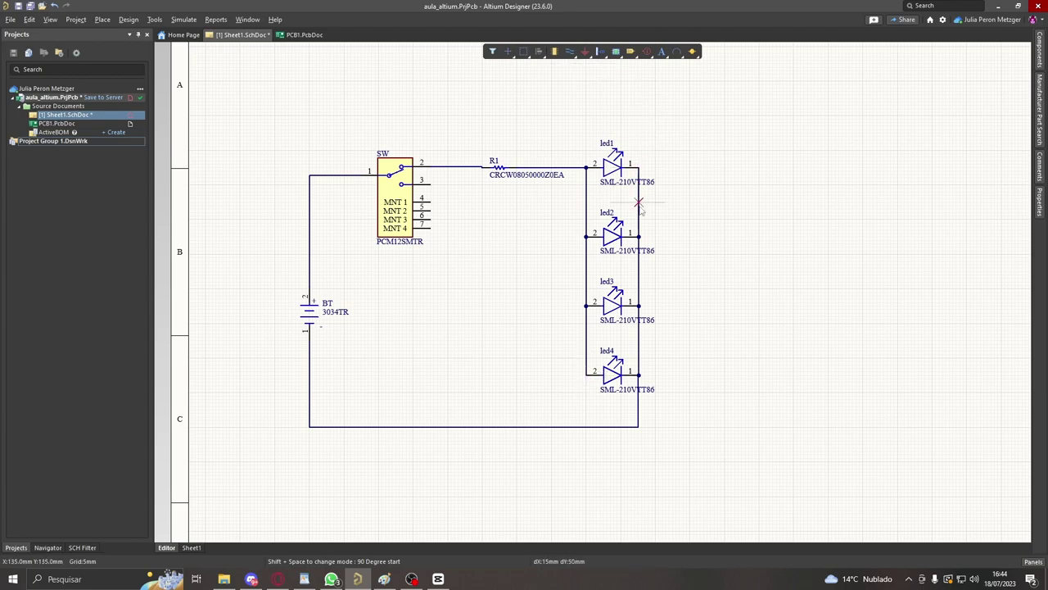
- Place a GND power port just below the lower corner of the wire from battery pin 1
click(639, 398)
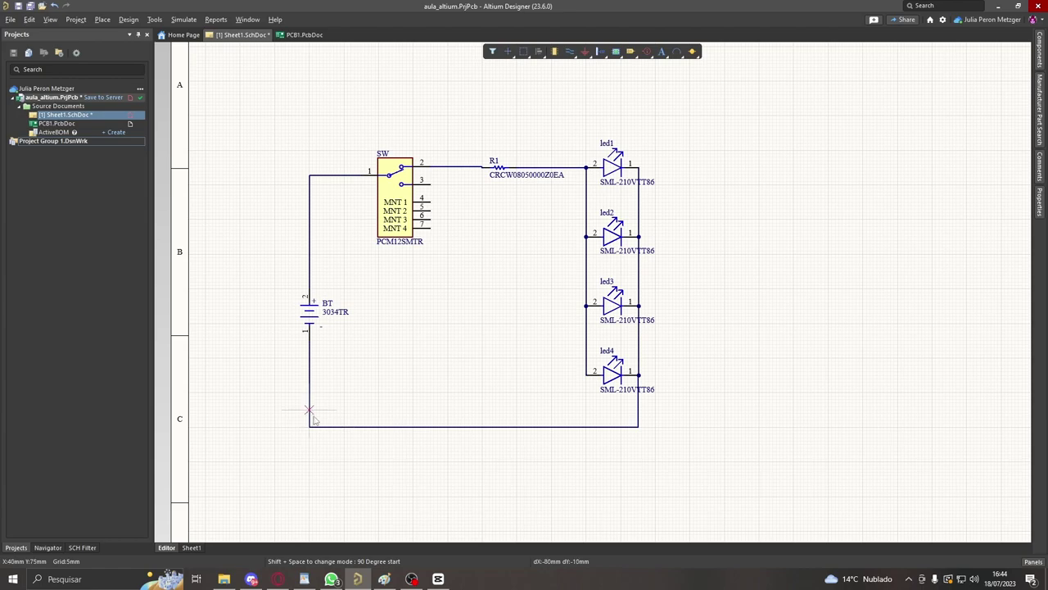
key(shift+Down)
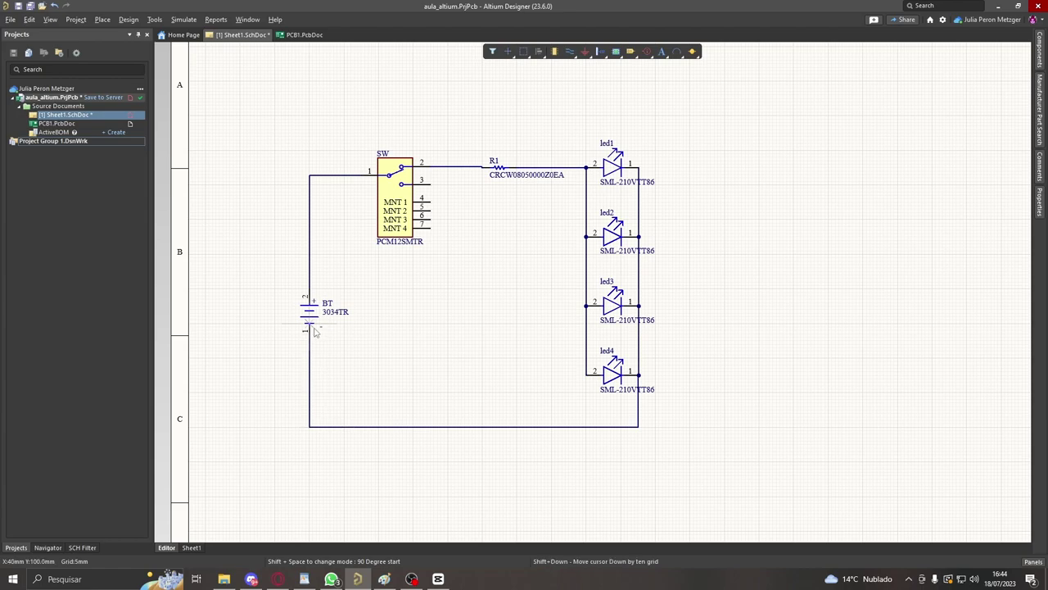
click(587, 51)
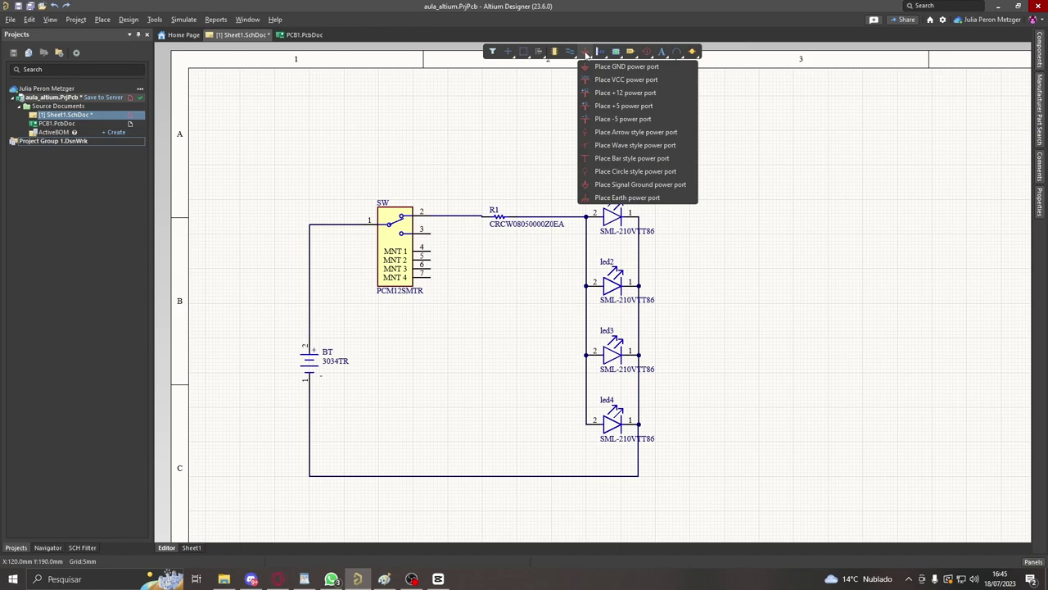
click(598, 68)
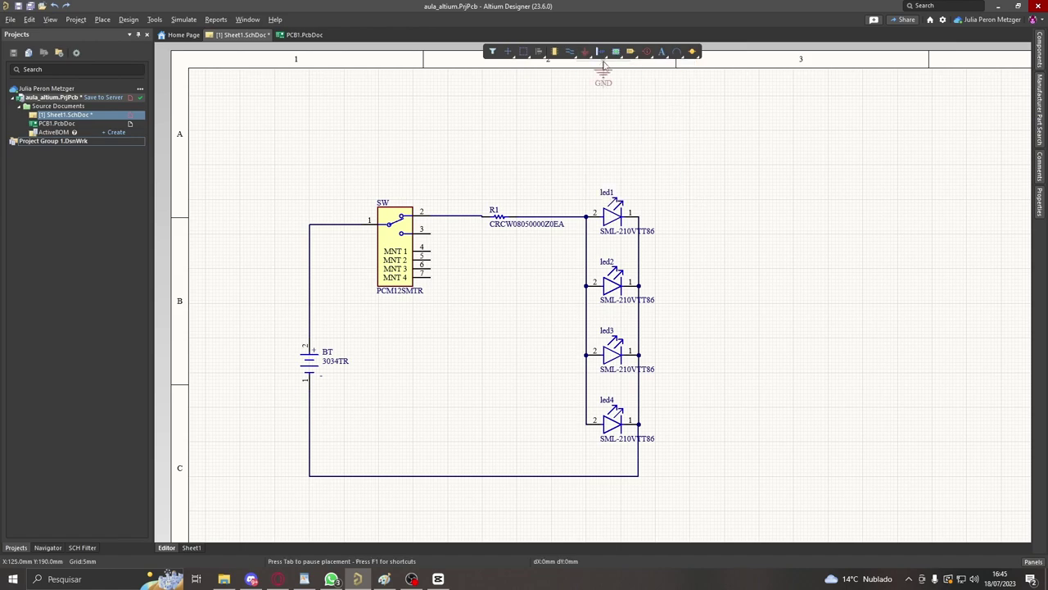
click(309, 494)
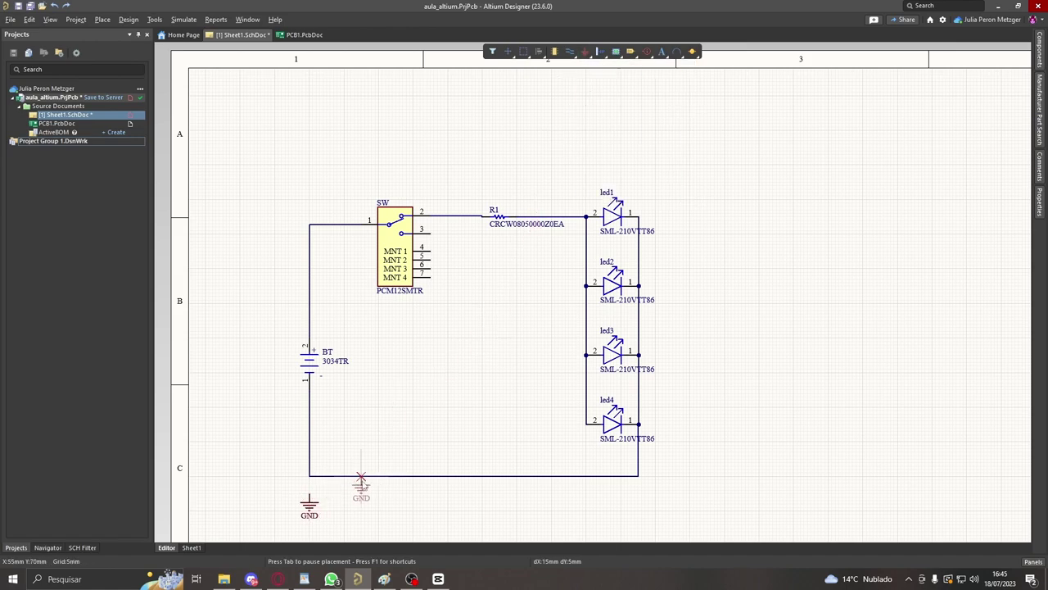
- Place a +5 power port above the upper corner of the battery-to-switch wire and rename it +3V
right_click(585, 52)
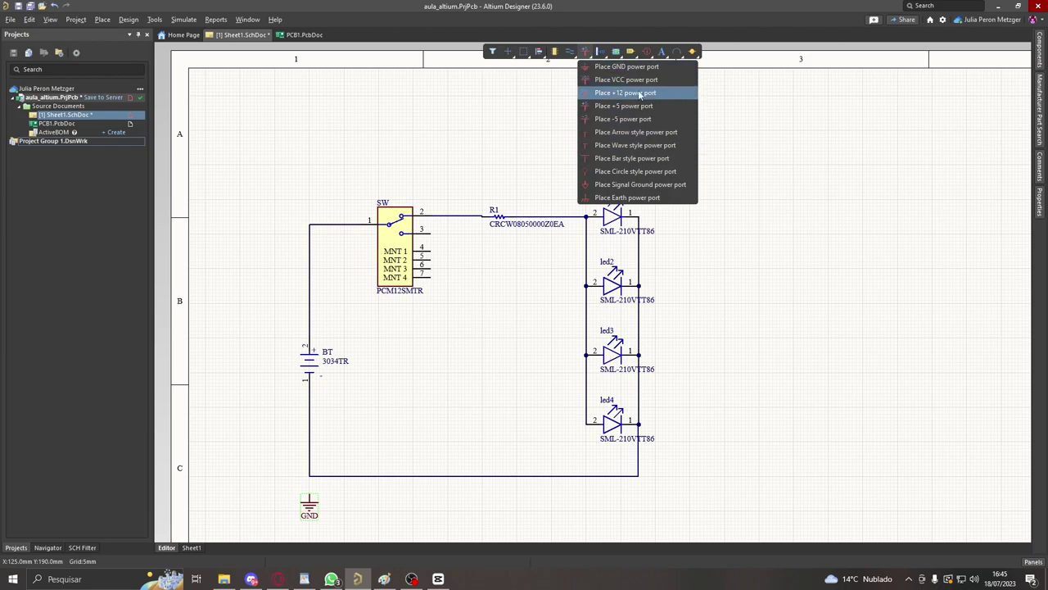
click(620, 134)
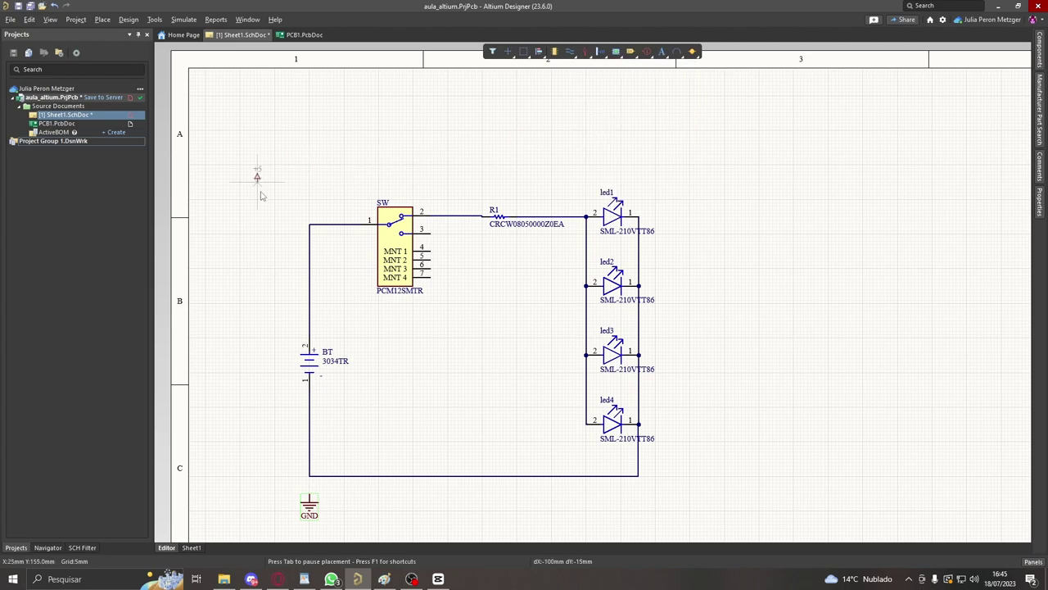
click(310, 182)
right_click(345, 192)
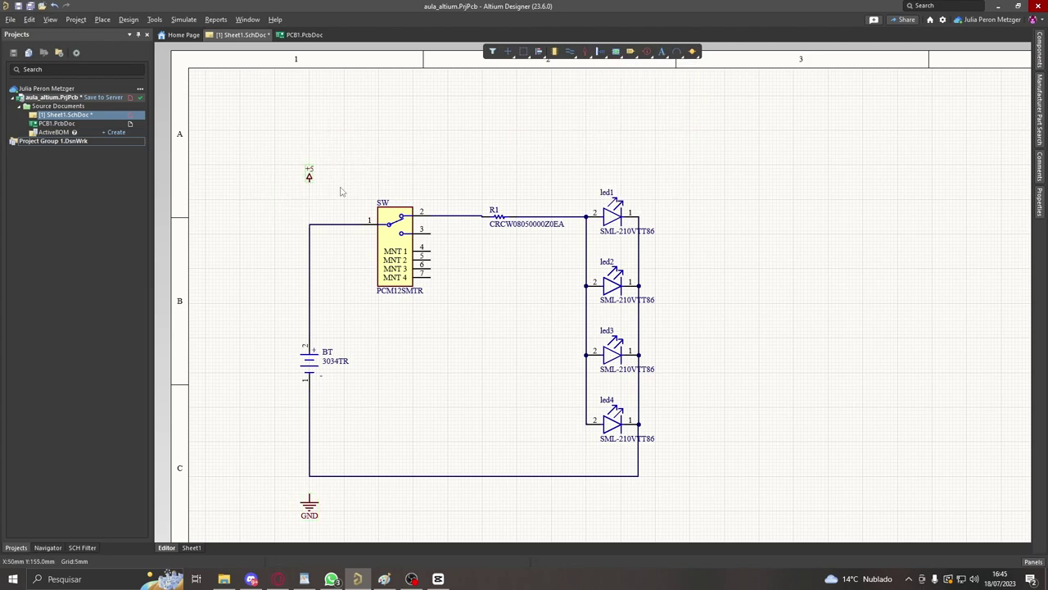
click(310, 169)
key(Return)
- Wire the +3V port to the battery-to-switch line and the GND port to the battery's return line
key(ctrl+w)
click(309, 224)
click(309, 177)
scroll(309, 177, down, 3)
click(308, 364)
click(309, 345)
ctrl+scroll(538, 374, down, 1)
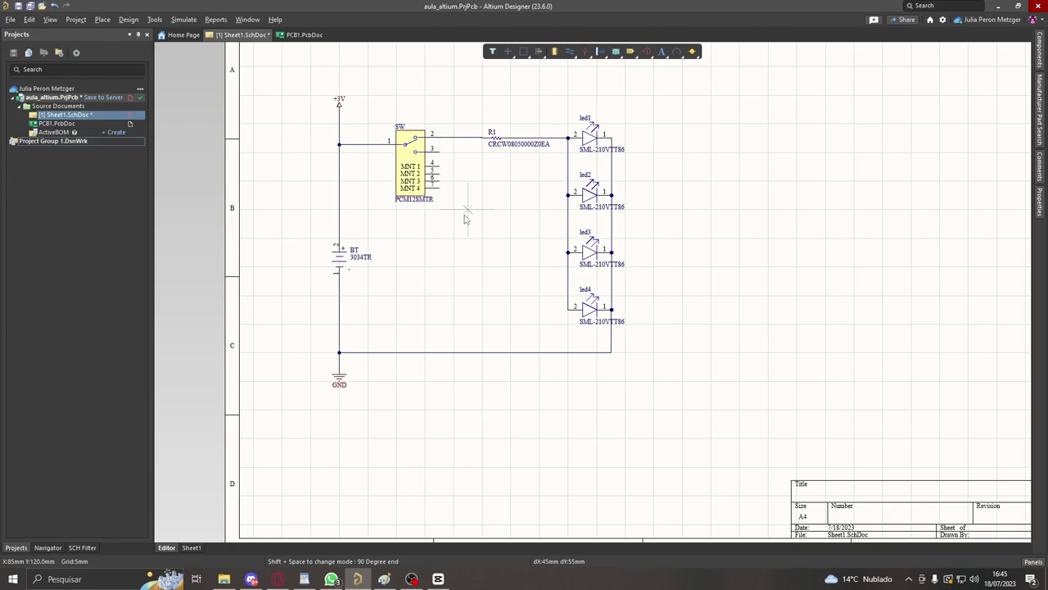
key(Escape)
key(Left)
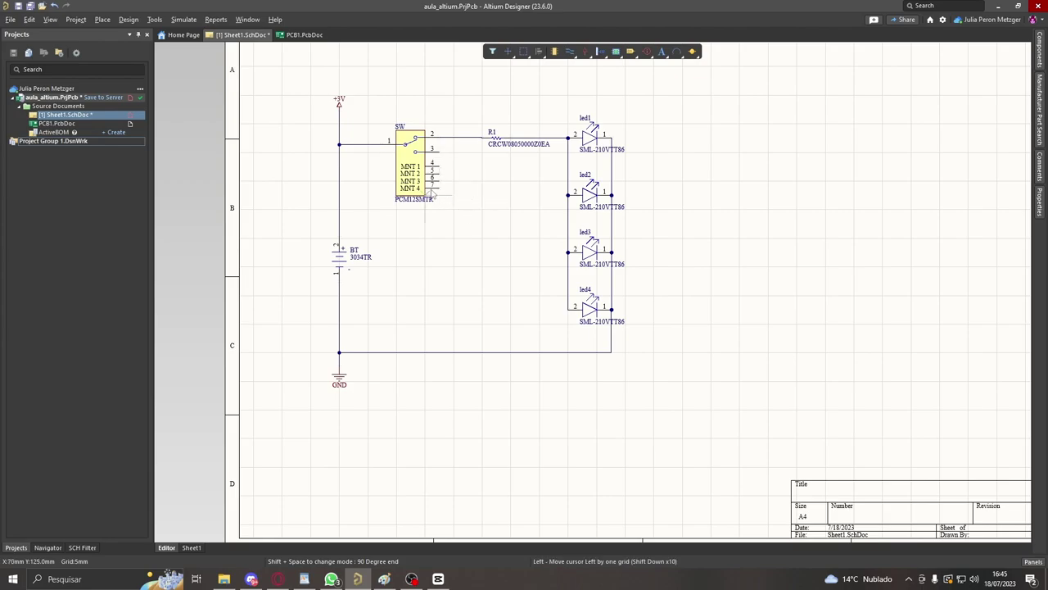
- Save the schematic sheet as aula_altium in the aula_altium folder
key(ctrl+s)
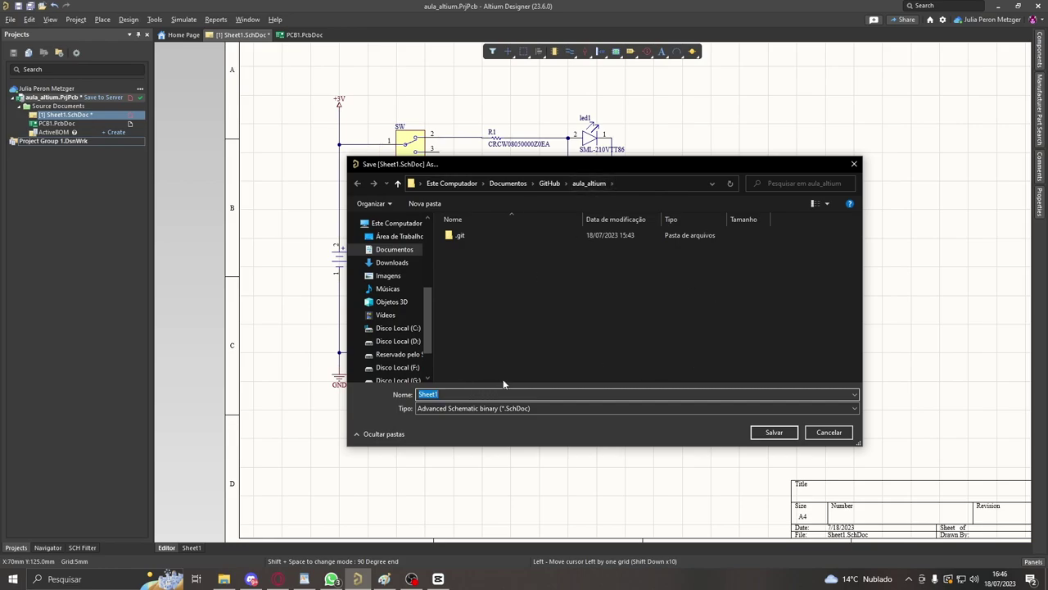
text(aula_altium)
key(Return)
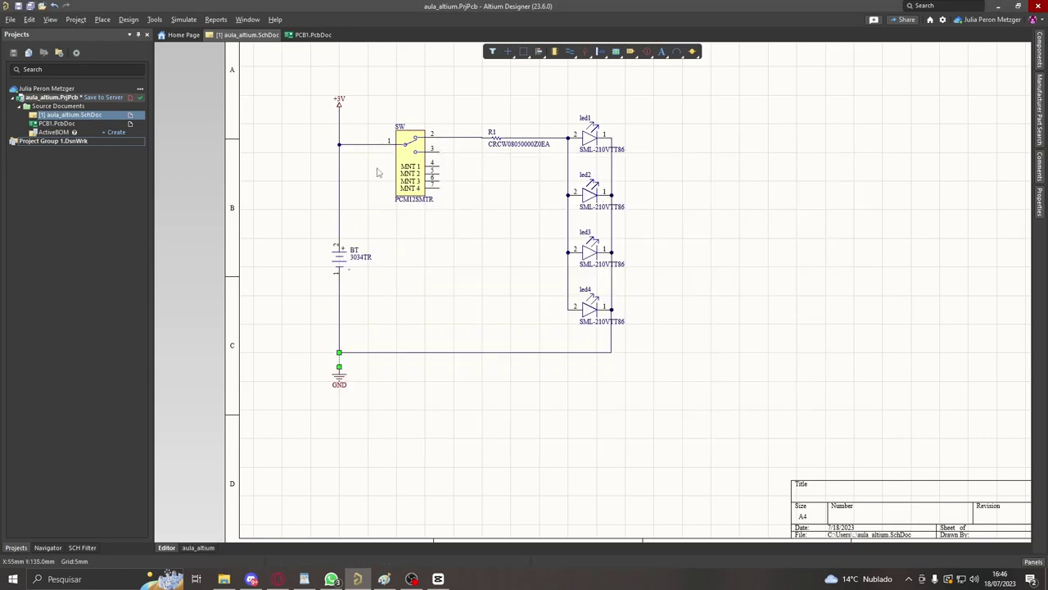
- Compare the PCB1.PcbDoc board document with the aula_altium.SchDoc schematic
double_click(79, 125)
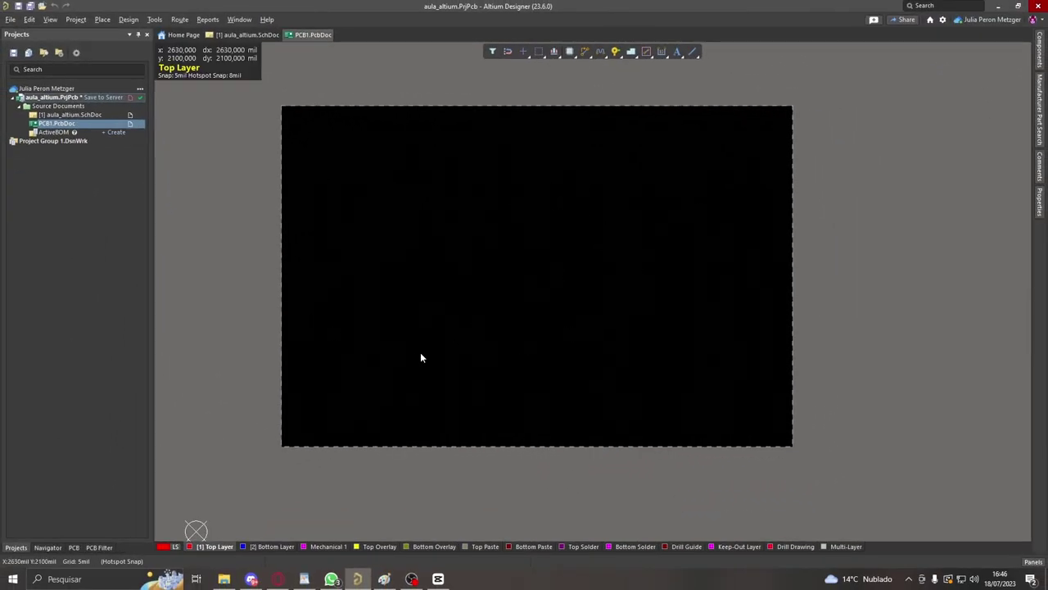
click(99, 115)
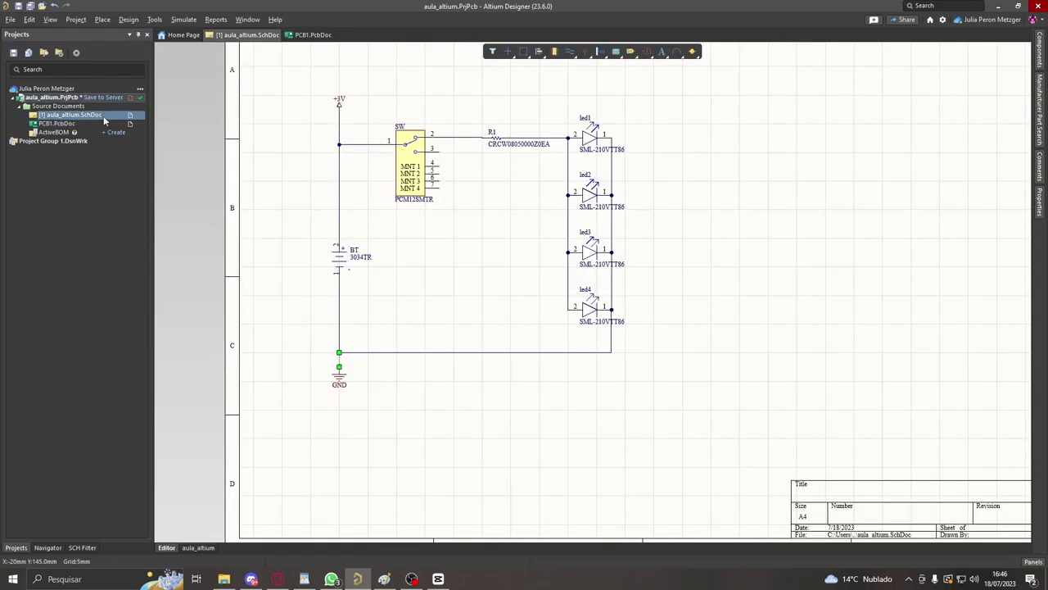
click(93, 123)
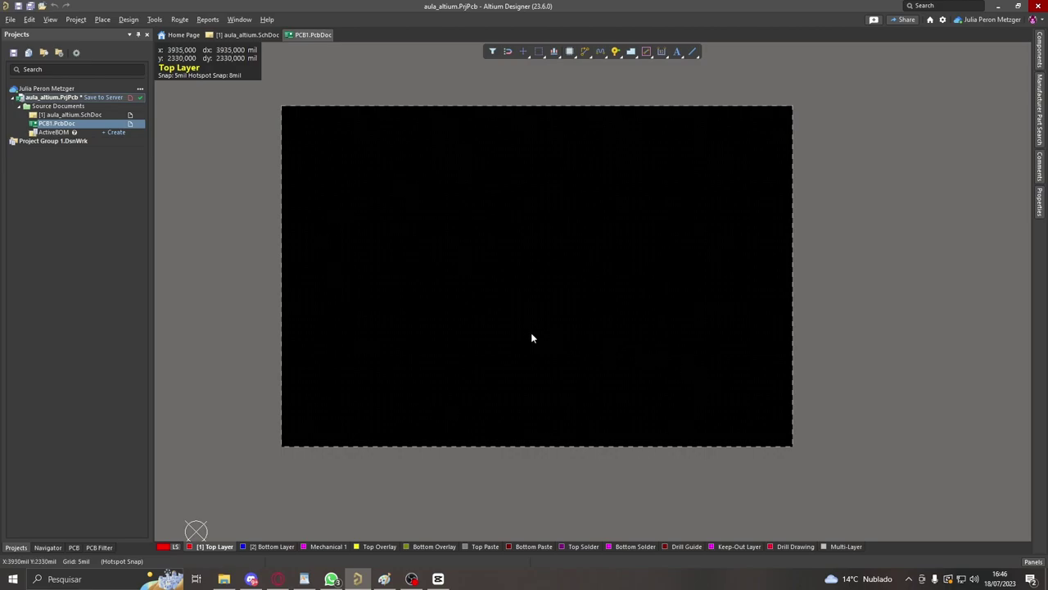
click(121, 116)
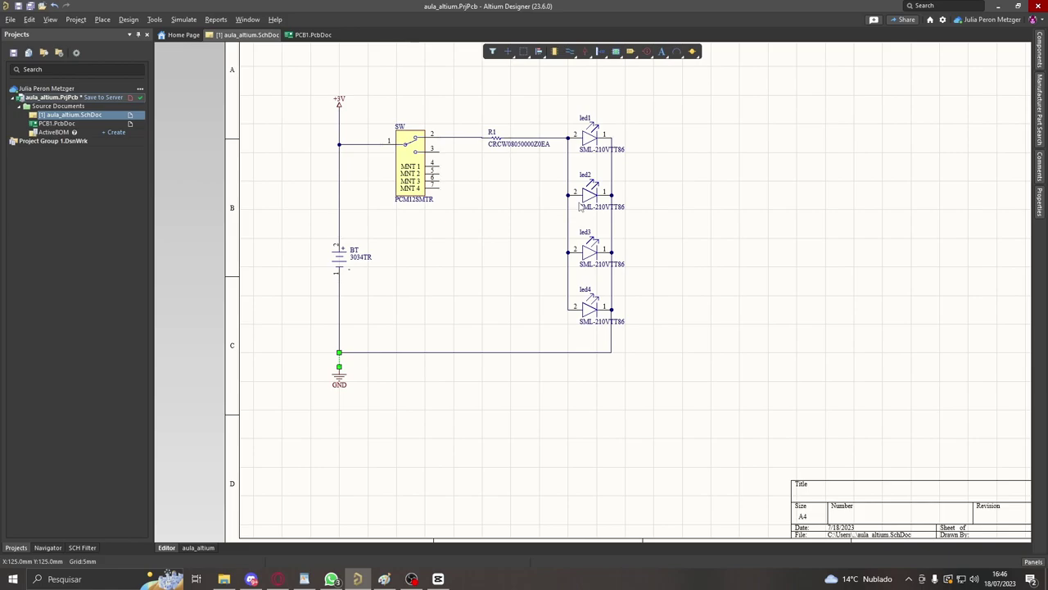
click(107, 123)
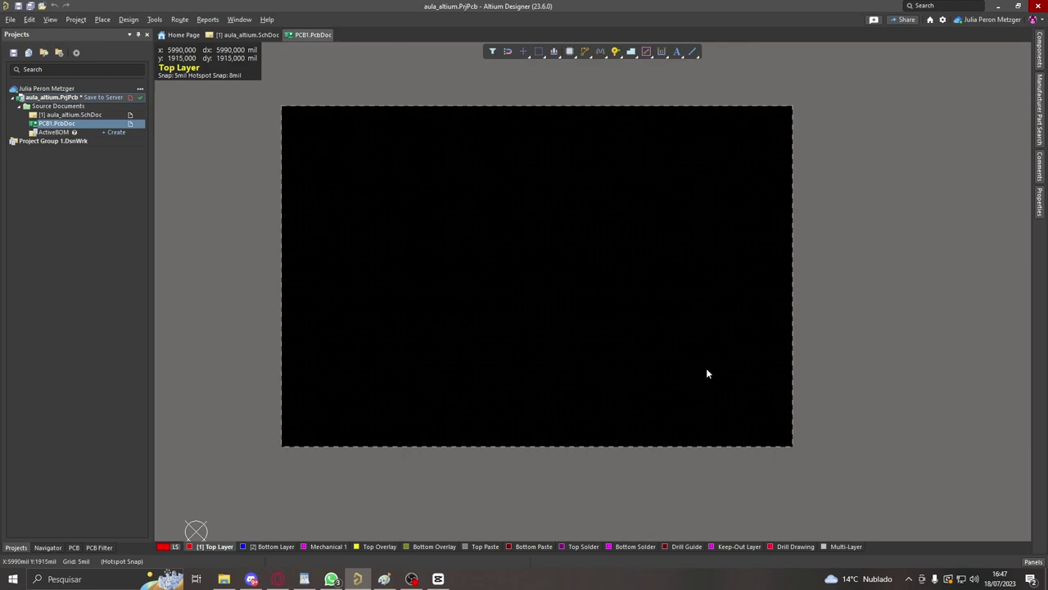
click(98, 114)
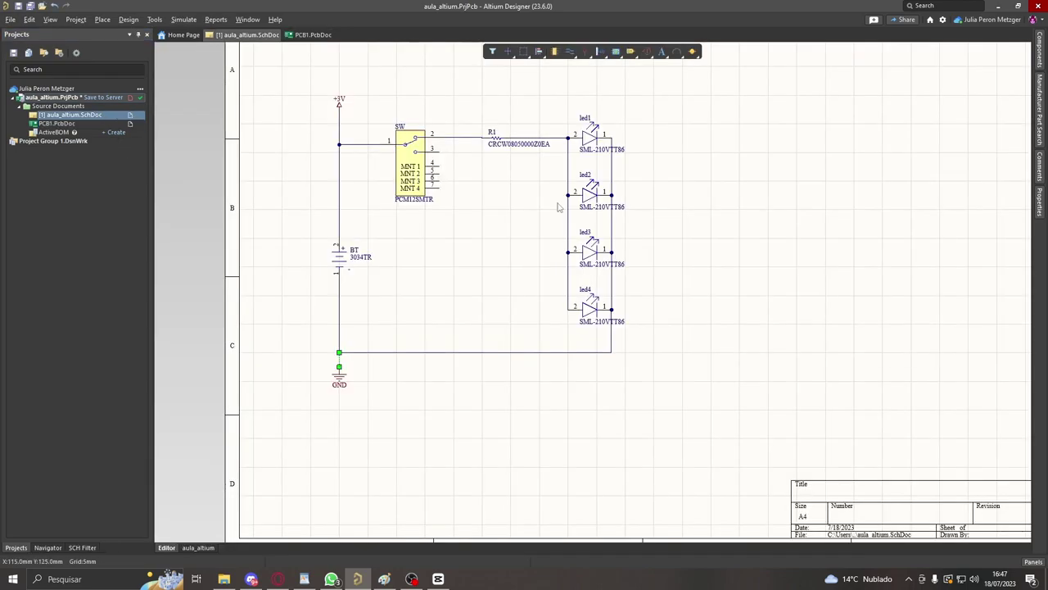
- Save the PCB1 board document as aula_altium in the aula_altium folder
click(92, 124)
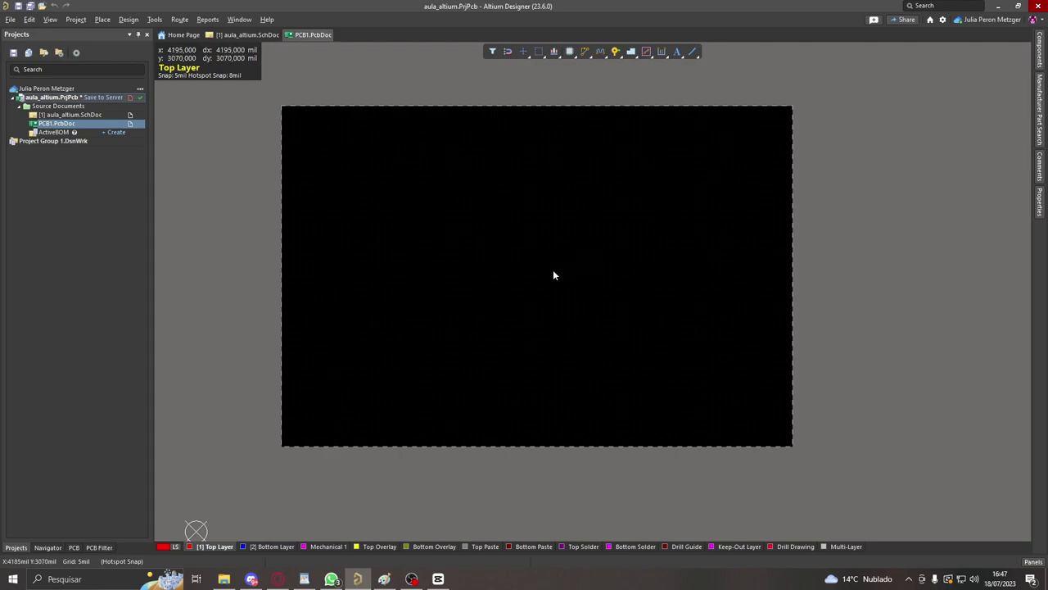
key(ctrl+s)
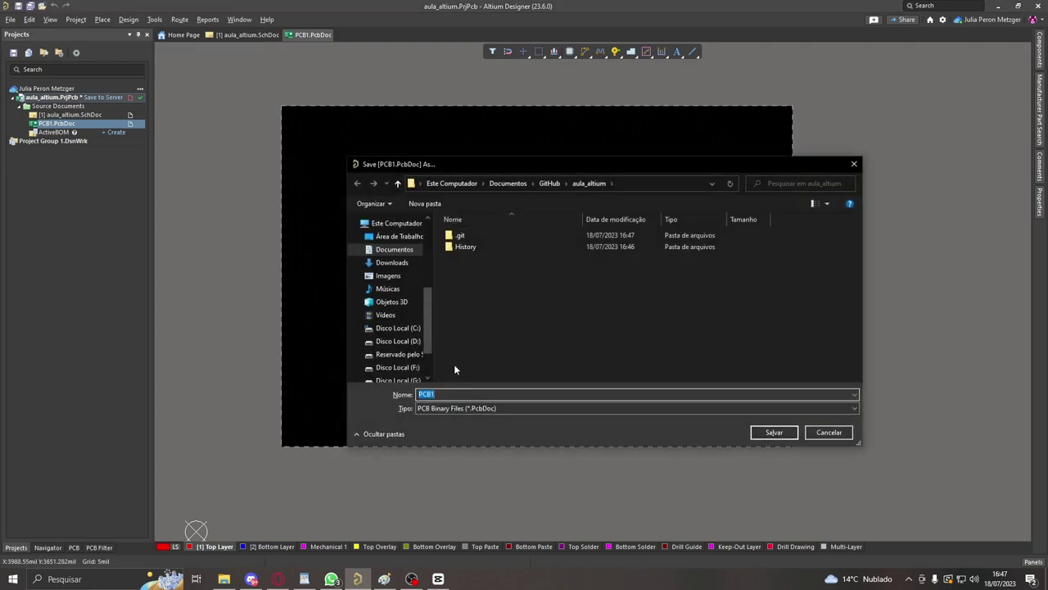
text(aula_altium)
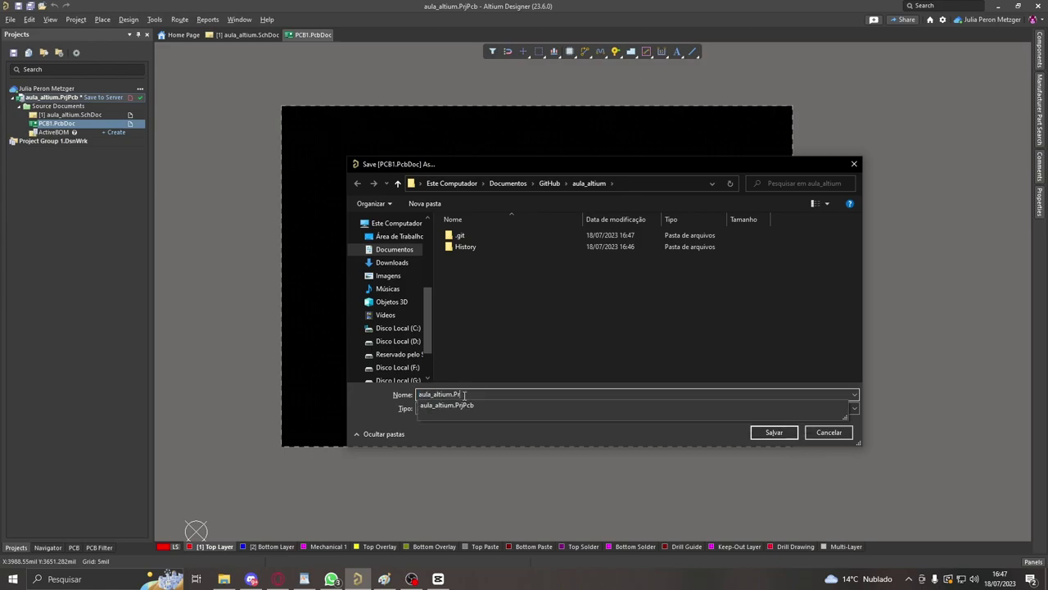
click(761, 431)
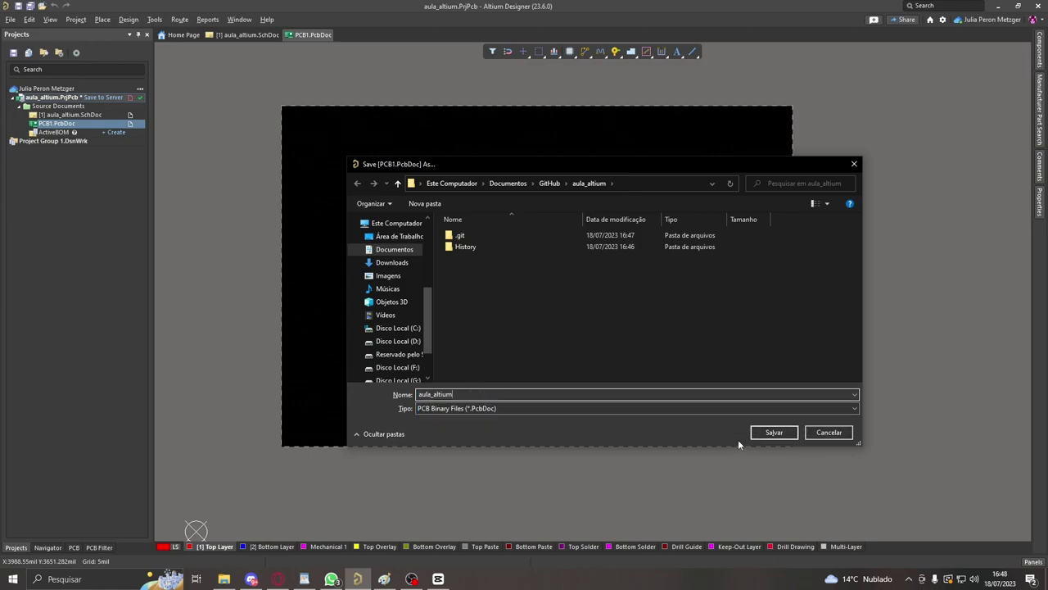
click(775, 432)
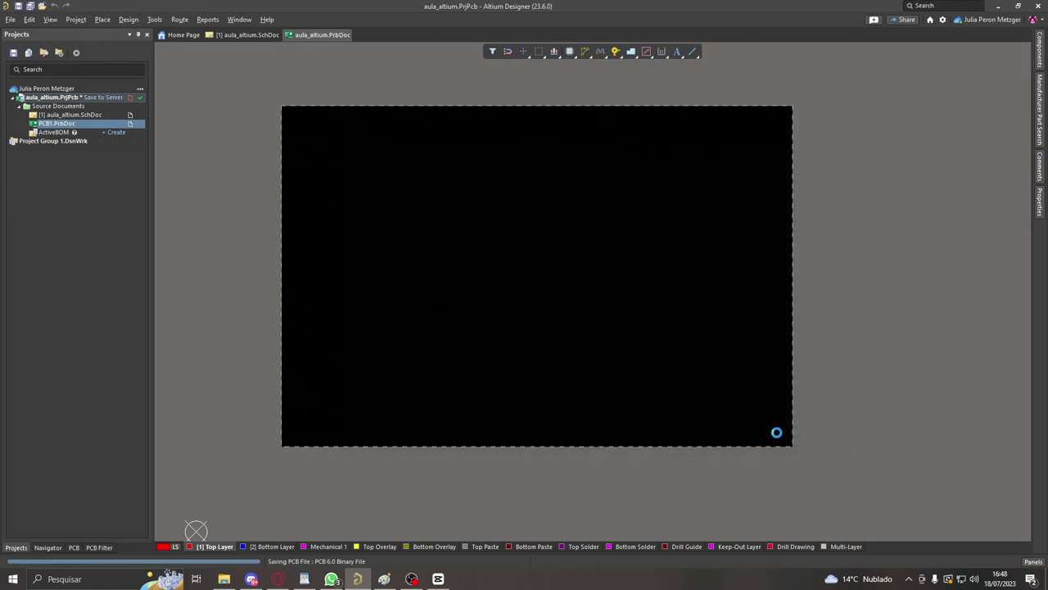
- Import the changes from aula_altium.PrjPcb into the PCB and execute the Engineering Change Order
click(129, 19)
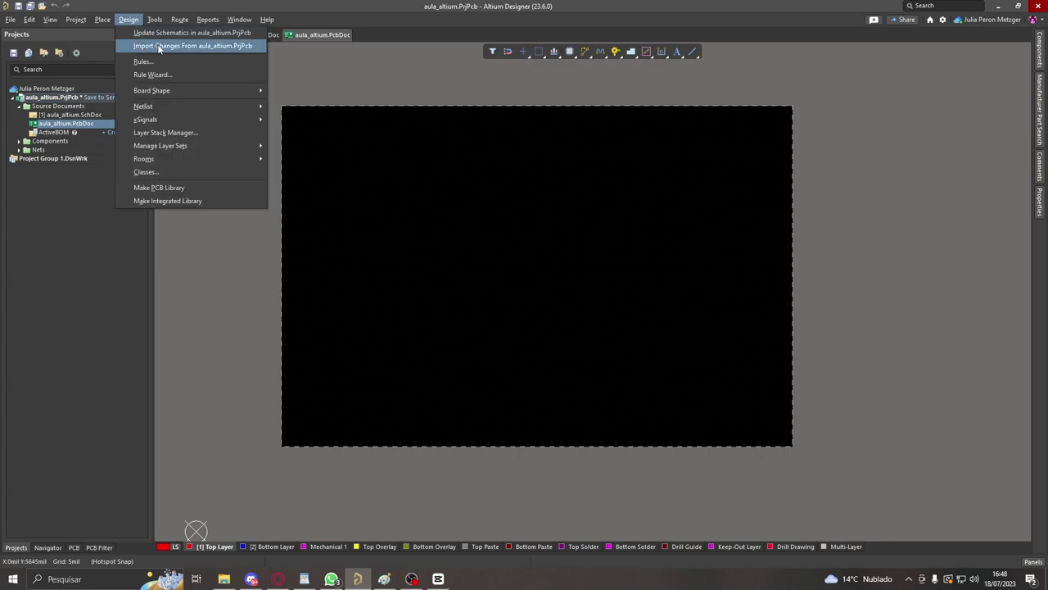
click(159, 46)
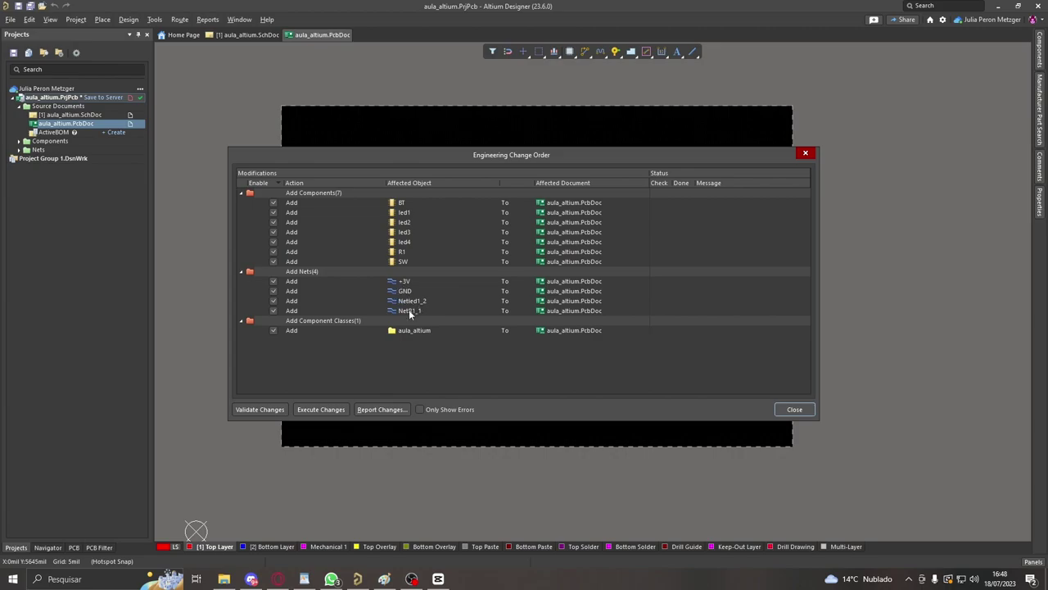
click(317, 409)
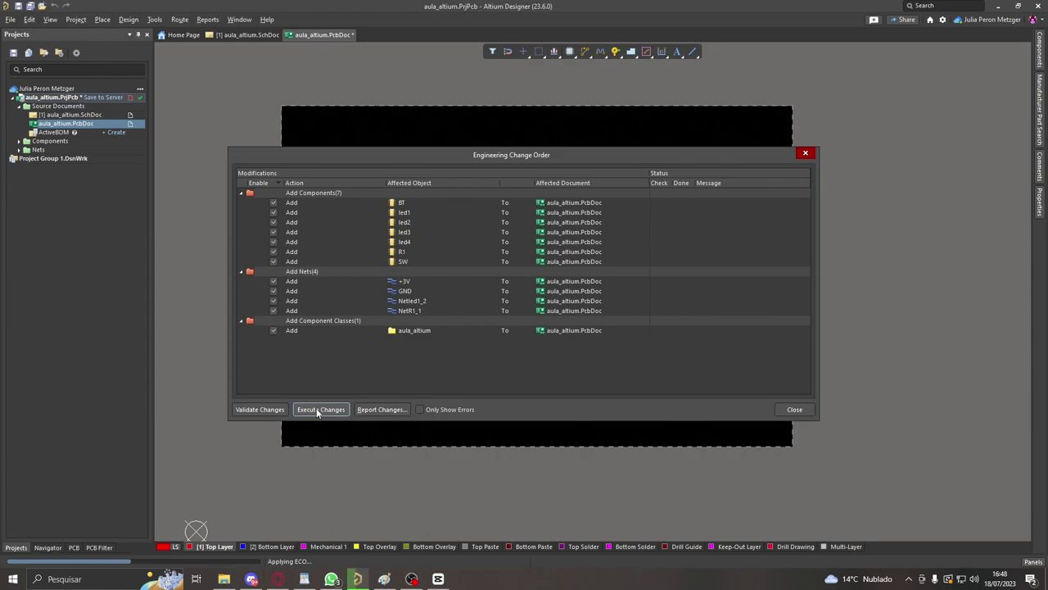
click(794, 410)
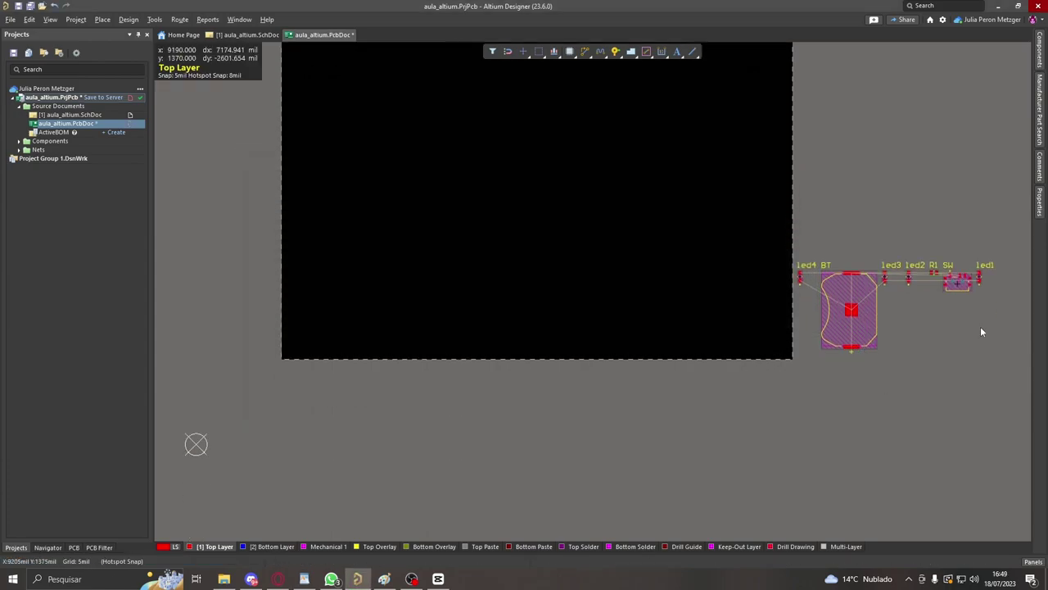
- Move battery BT onto the board near its centre, with led4 to its lower left and led3 to its lower right
ctrl+scroll(973, 375, up, 2)
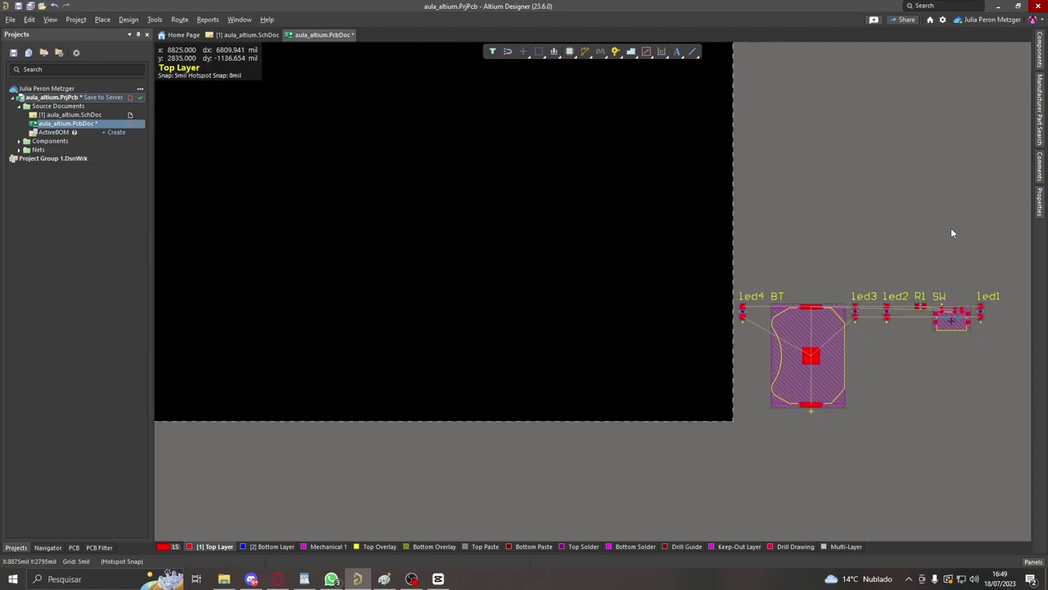
click(52, 115)
click(87, 124)
drag(803, 346, 347, 239)
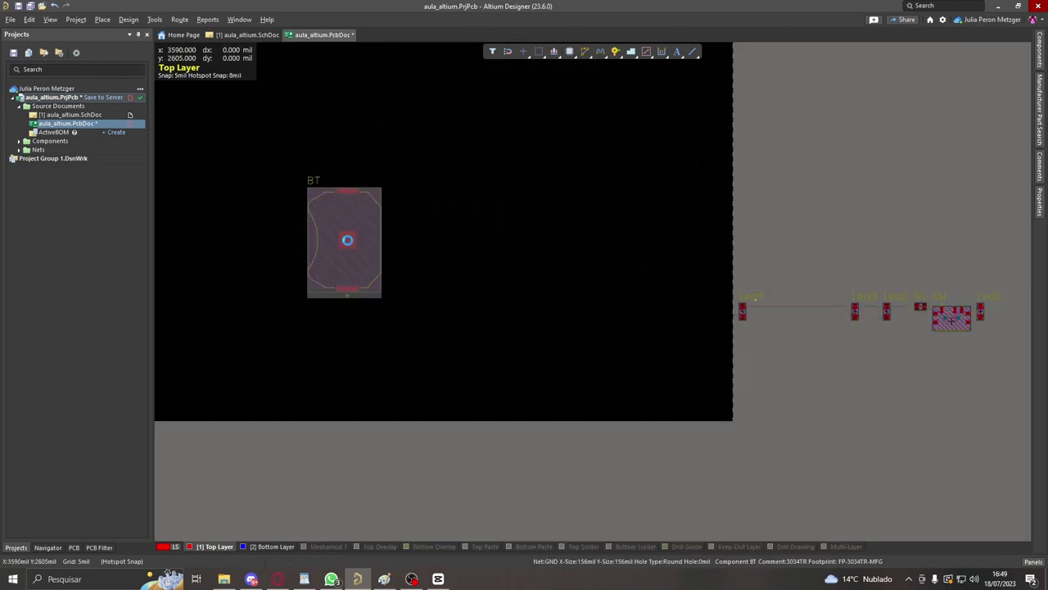
drag(747, 316, 253, 363)
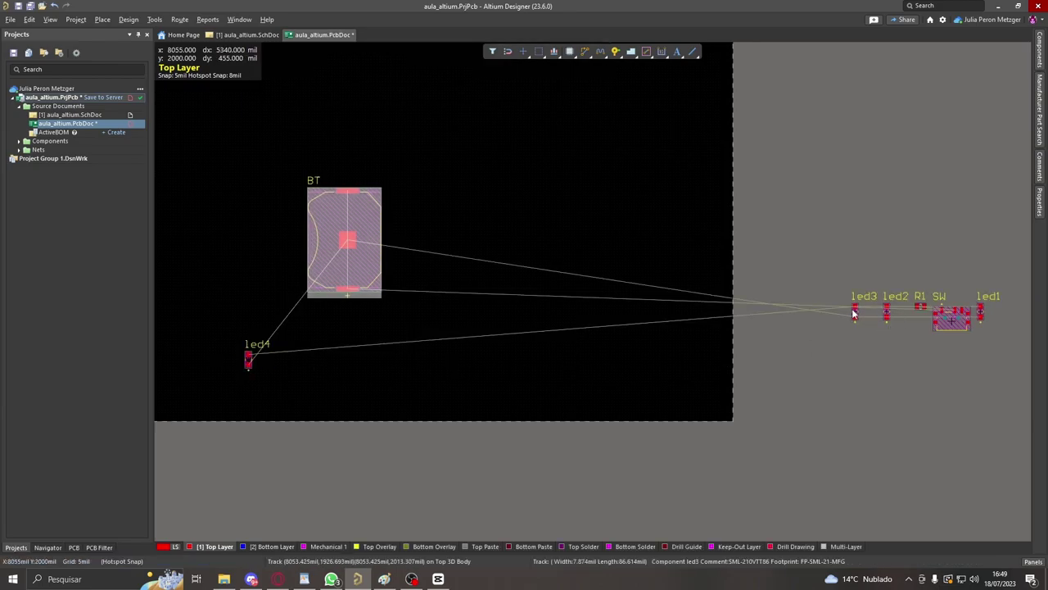
drag(856, 314, 455, 333)
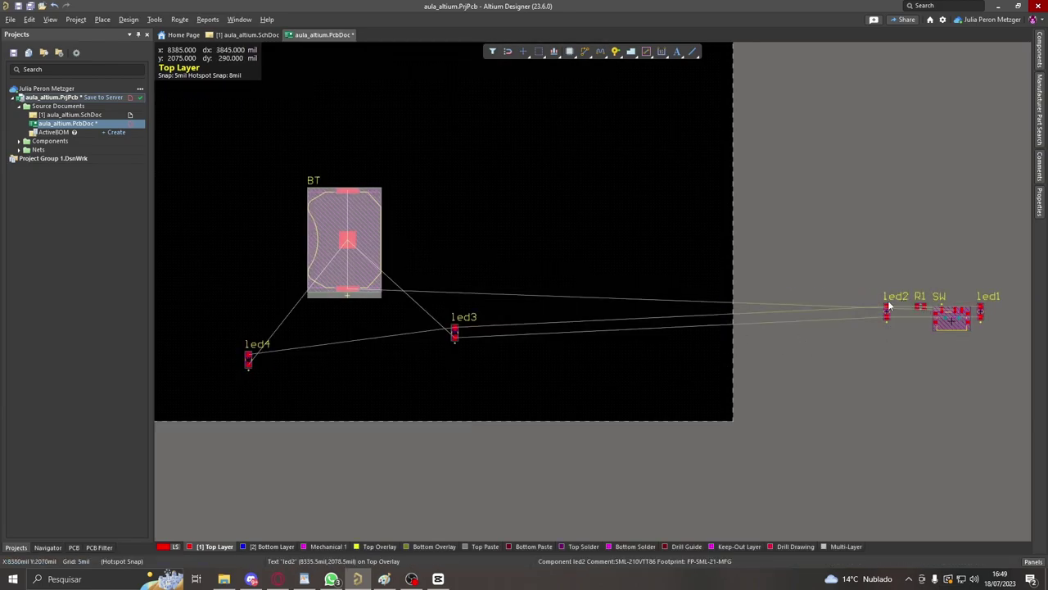
- Move led2, R1 and the switch SW onto the board to the right of the battery, and led1 beside its upper right corner
drag(886, 316, 486, 245)
drag(919, 305, 520, 311)
drag(942, 318, 624, 375)
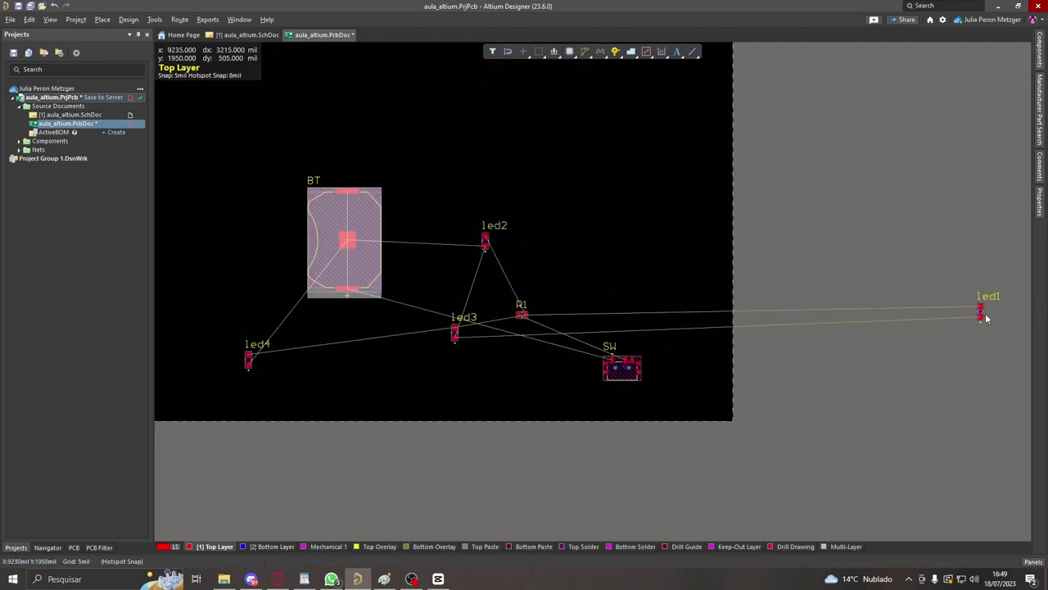
drag(980, 312, 392, 187)
ctrl+scroll(404, 229, down, 2)
ctrl+scroll(578, 240, down, 2)
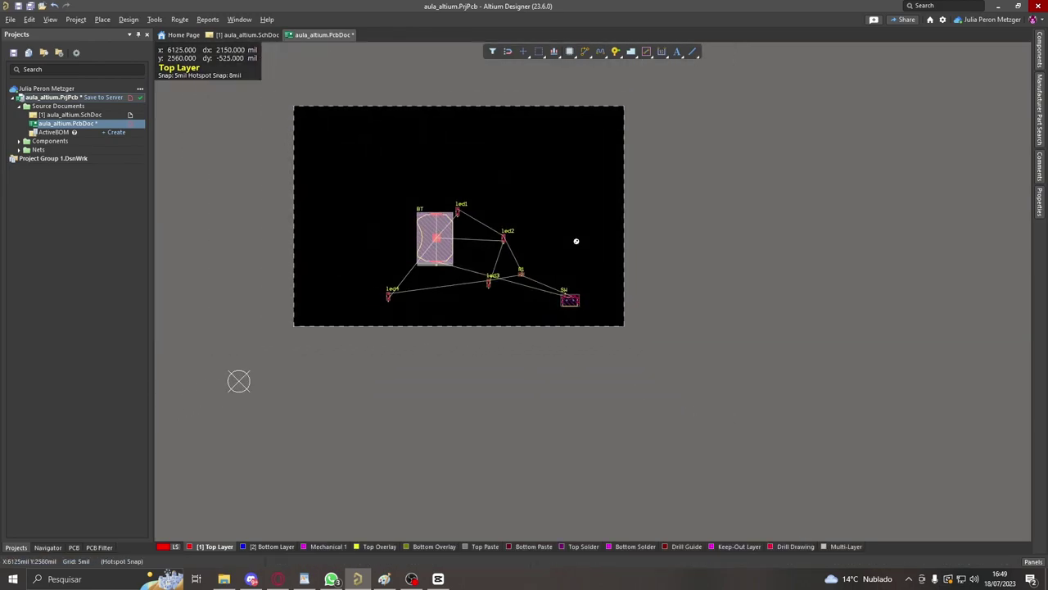
ctrl+scroll(402, 215, up, 3)
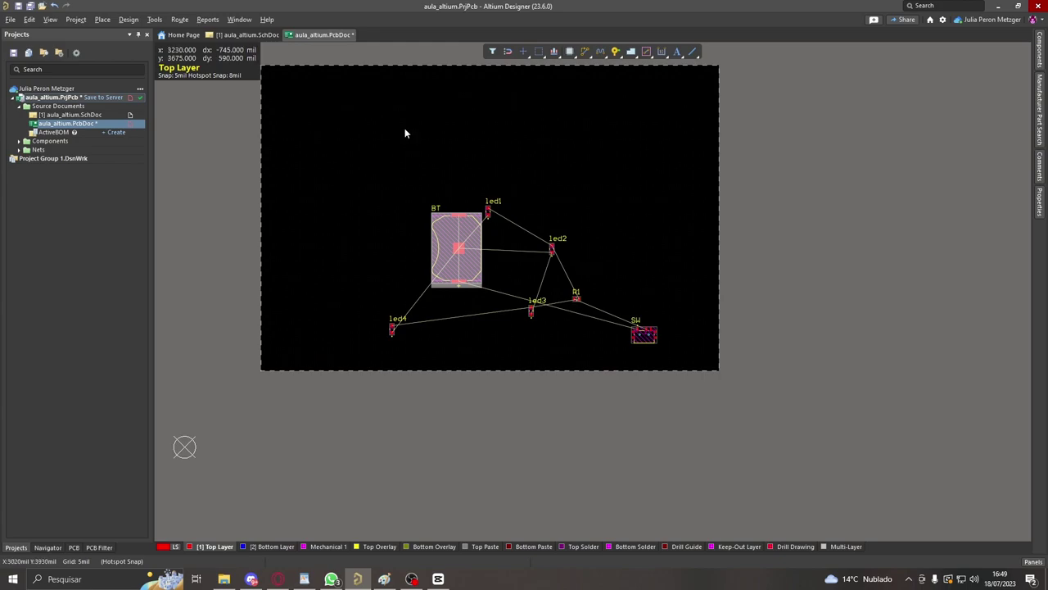
scroll(414, 128, up, 2)
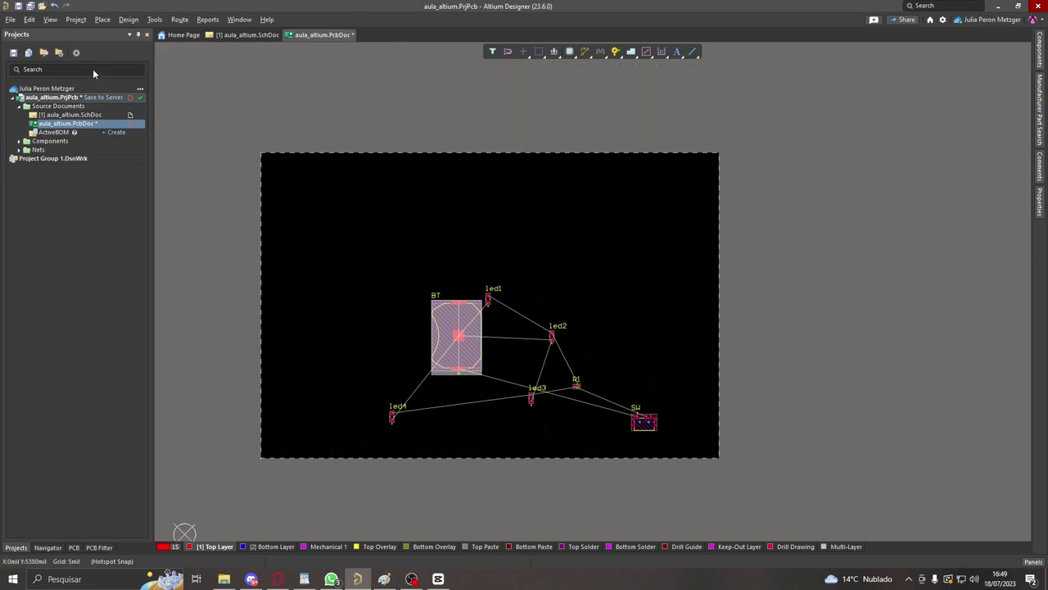
- Inspect the board and its placed components in 3D Layout Mode, and return to 2D Layout Mode
click(50, 19)
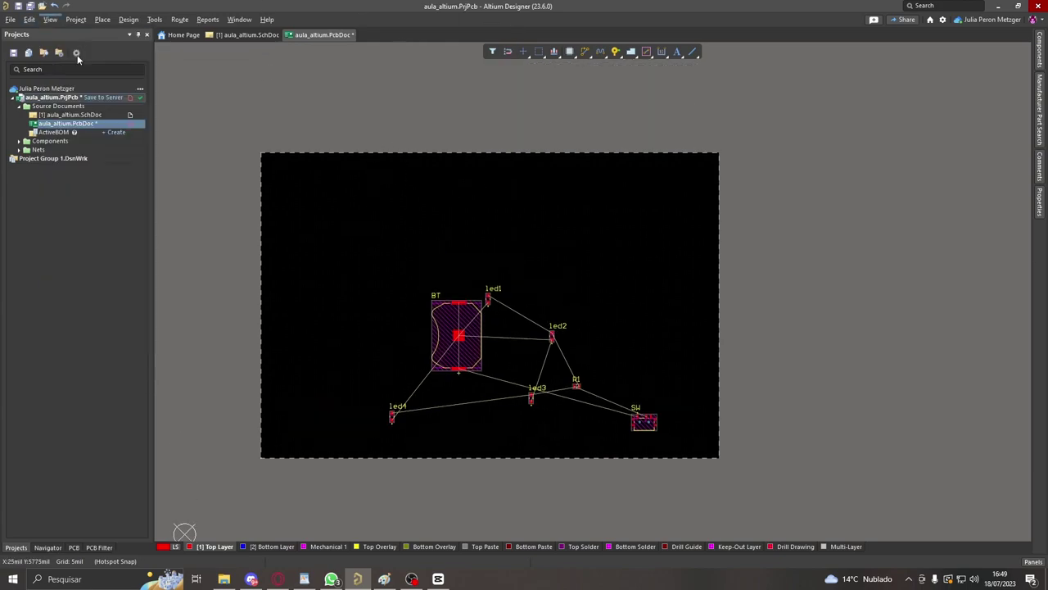
click(82, 58)
ctrl+scroll(507, 463, up, 3)
ctrl+scroll(507, 463, down, 3)
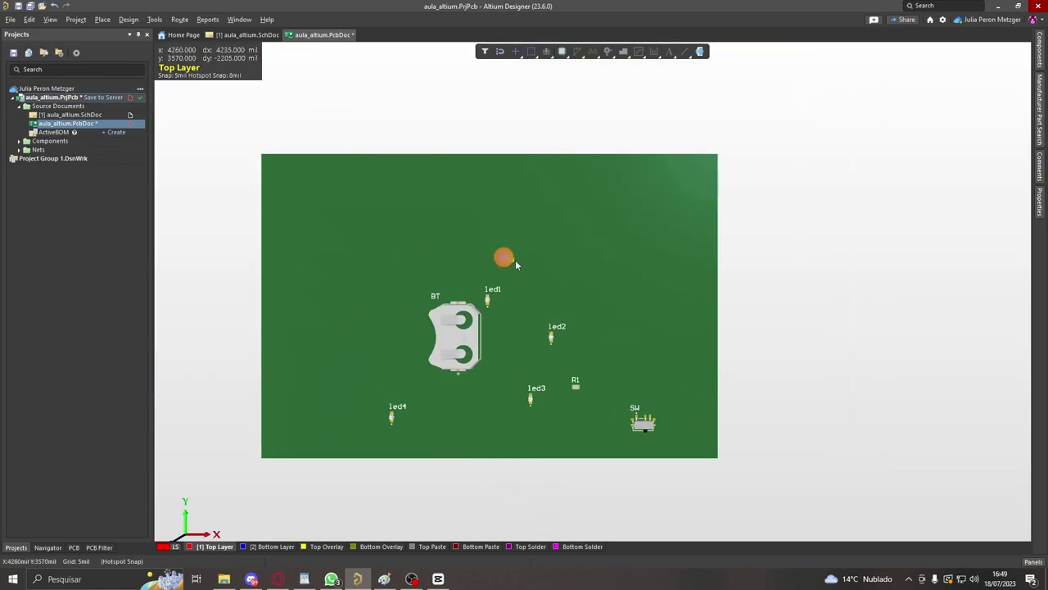
ctrl+scroll(454, 422, up, 2)
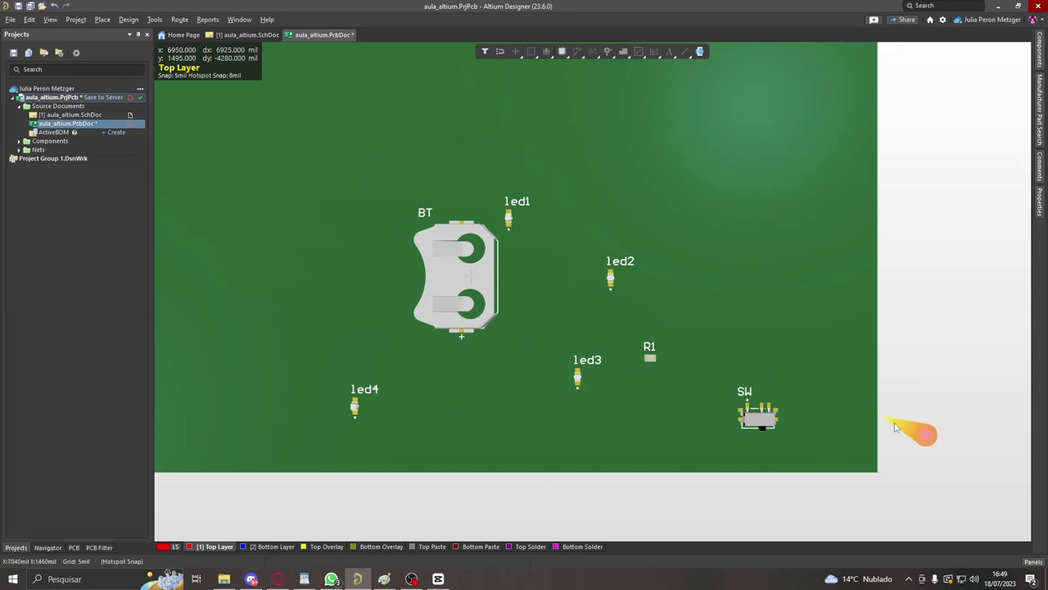
ctrl+scroll(625, 253, down, 2)
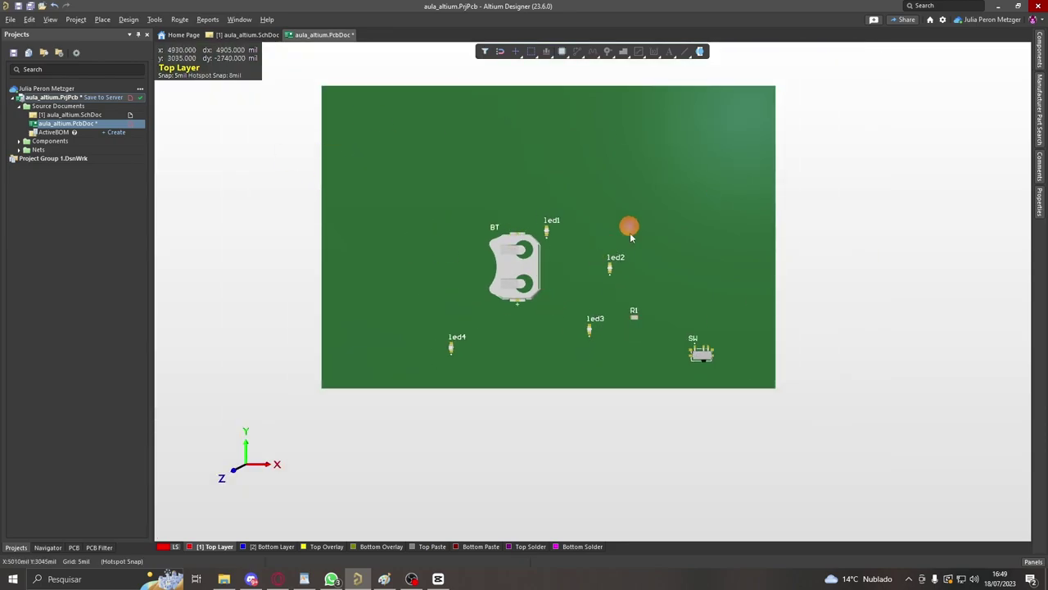
ctrl+scroll(533, 273, up, 1)
click(49, 19)
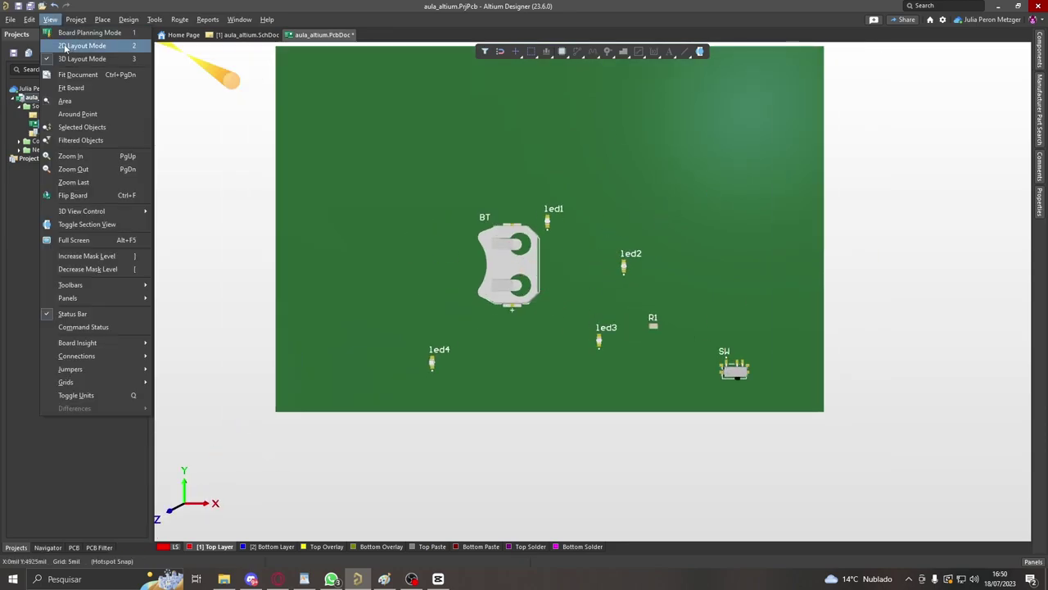
click(72, 47)
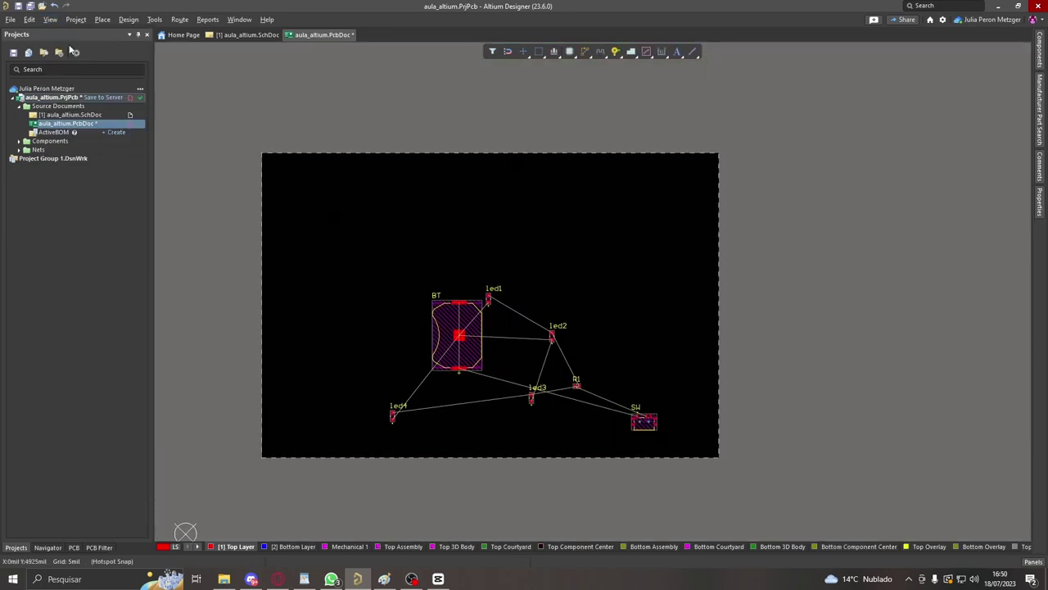
ctrl+scroll(516, 517, up, 1)
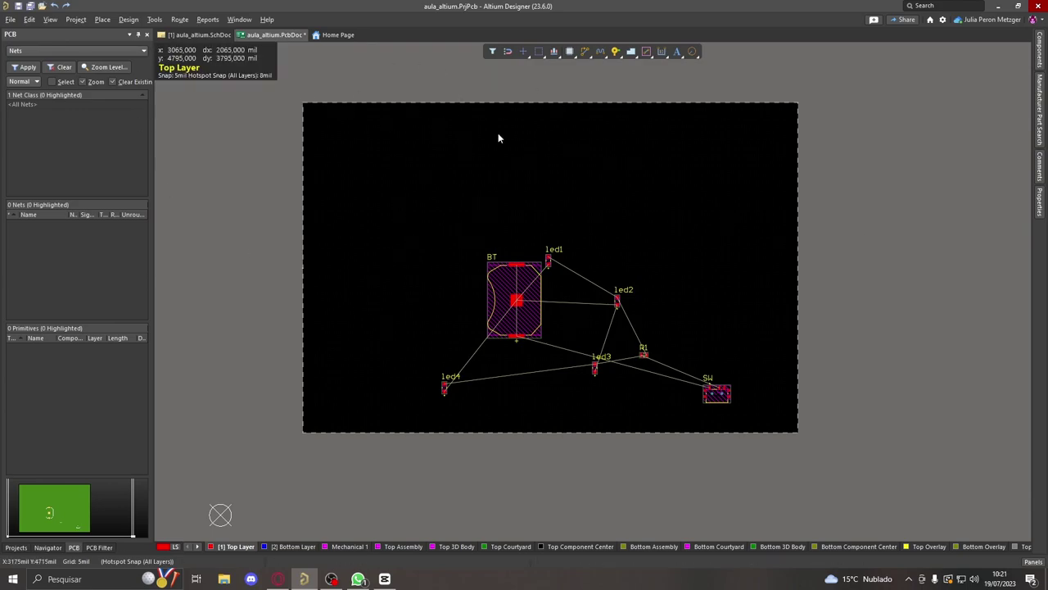
- Edit the board shape in Board Planning Mode, pulling the left edges inward and moving its left corner in to form a notch
click(50, 20)
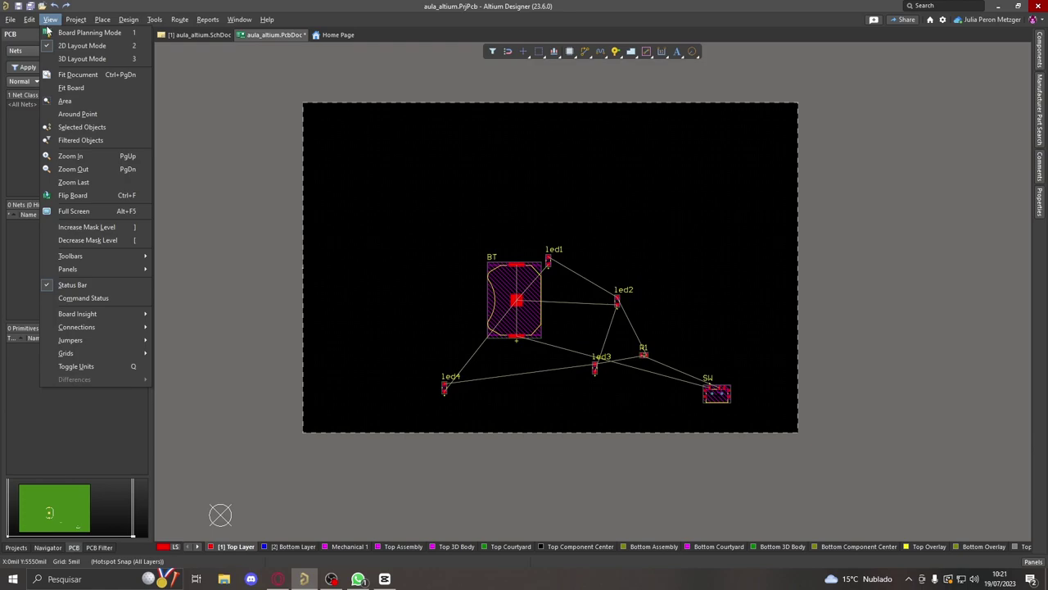
click(64, 37)
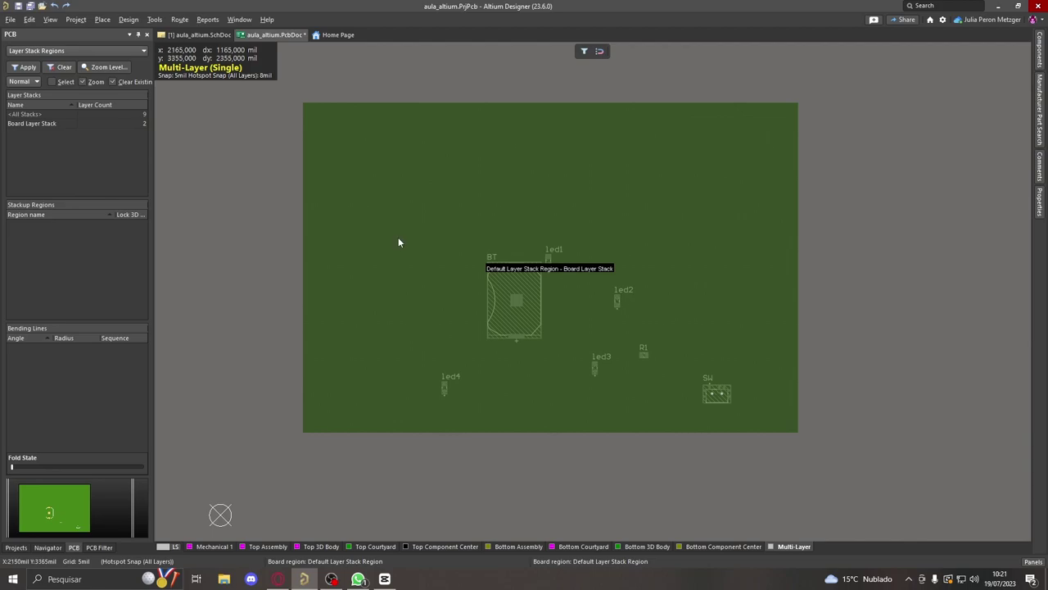
click(128, 19)
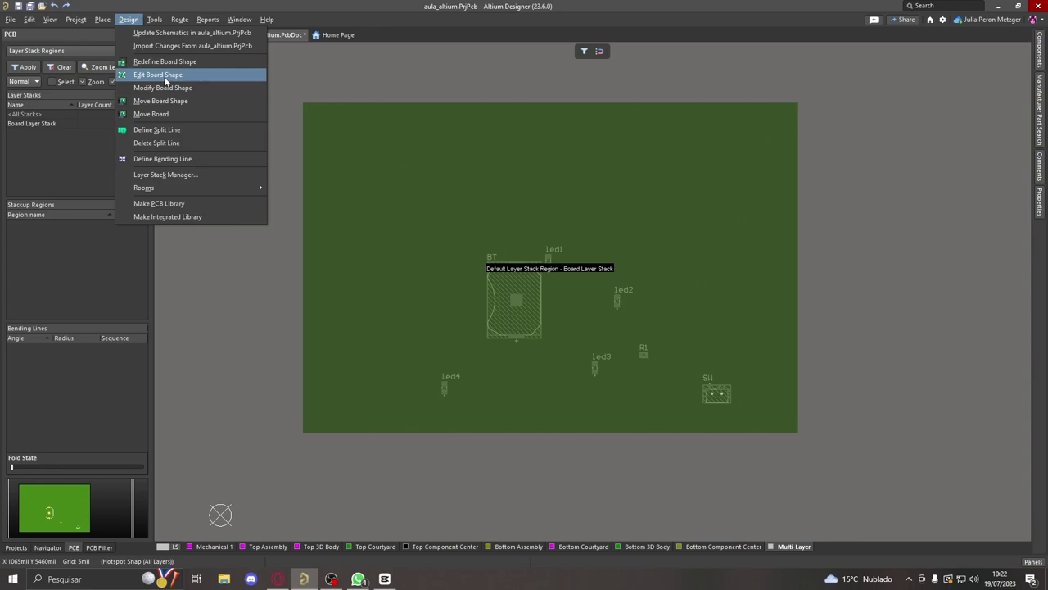
click(164, 76)
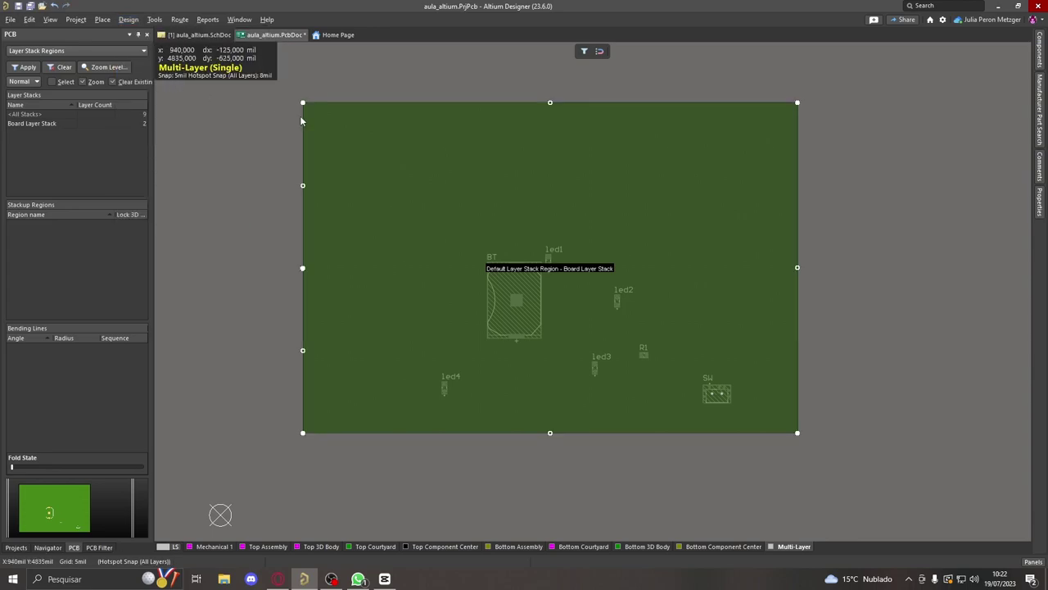
drag(304, 175, 407, 175)
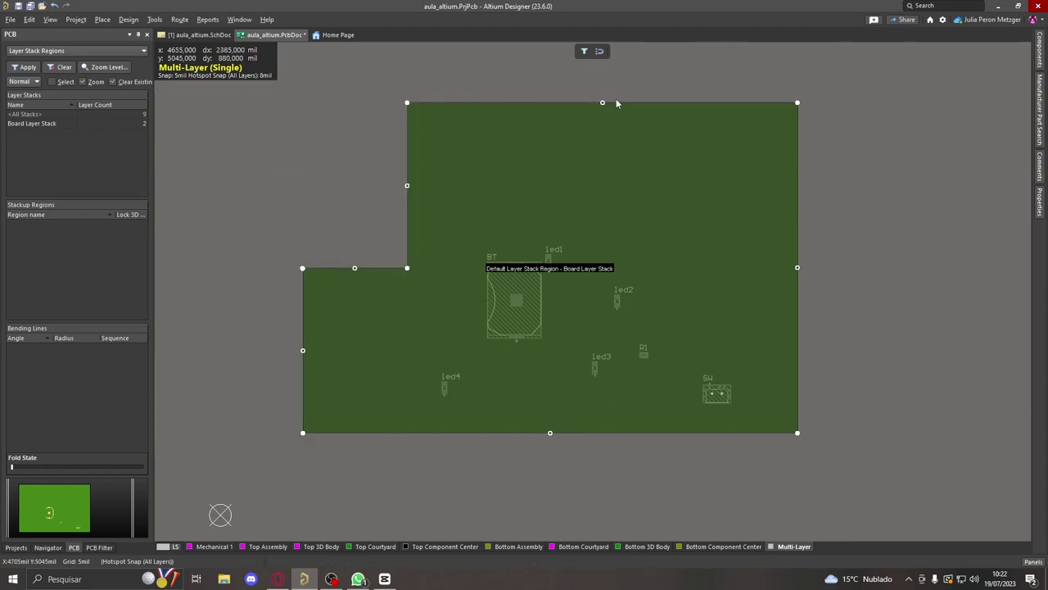
drag(302, 351, 388, 354)
drag(302, 268, 421, 322)
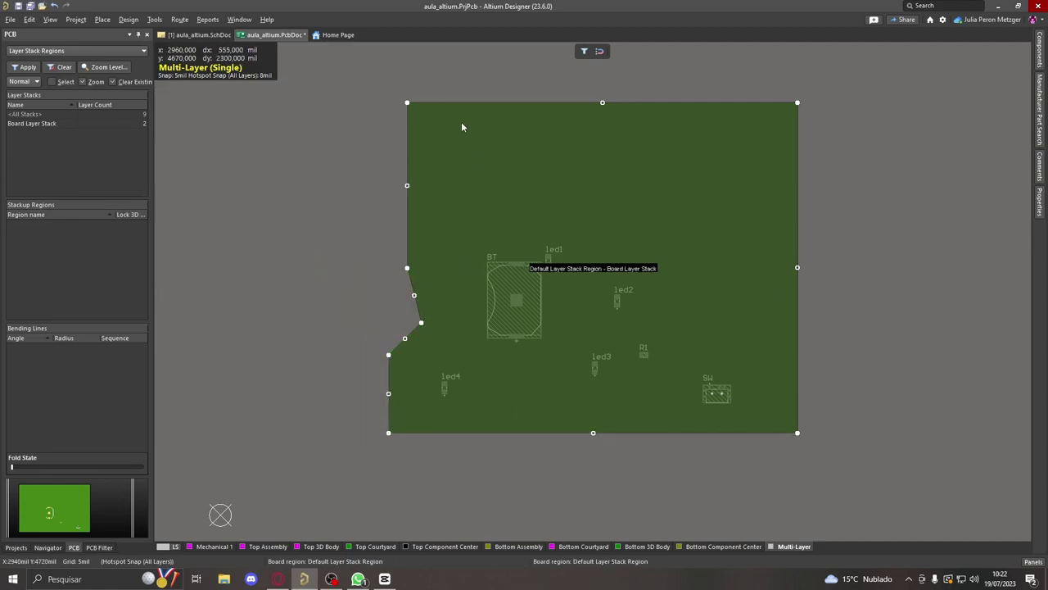
- Pull the board's top edge down to just above the components and its right edge inward, and finish the shape edit
drag(602, 105, 573, 219)
drag(799, 328, 755, 327)
click(1014, 328)
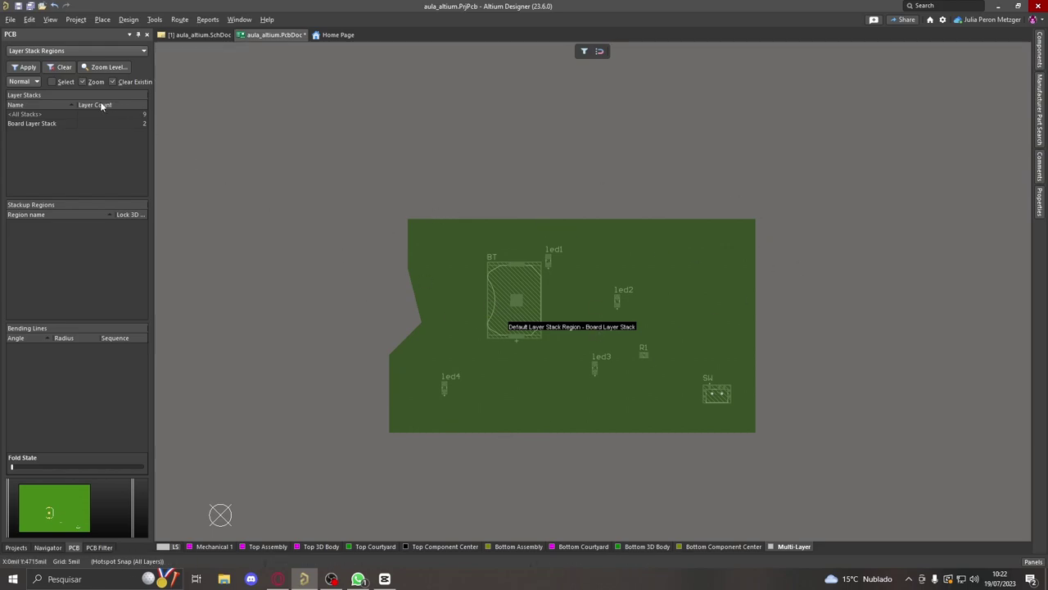
- Check the reshaped board in 3D Layout Mode and return to Board Planning Mode
click(50, 19)
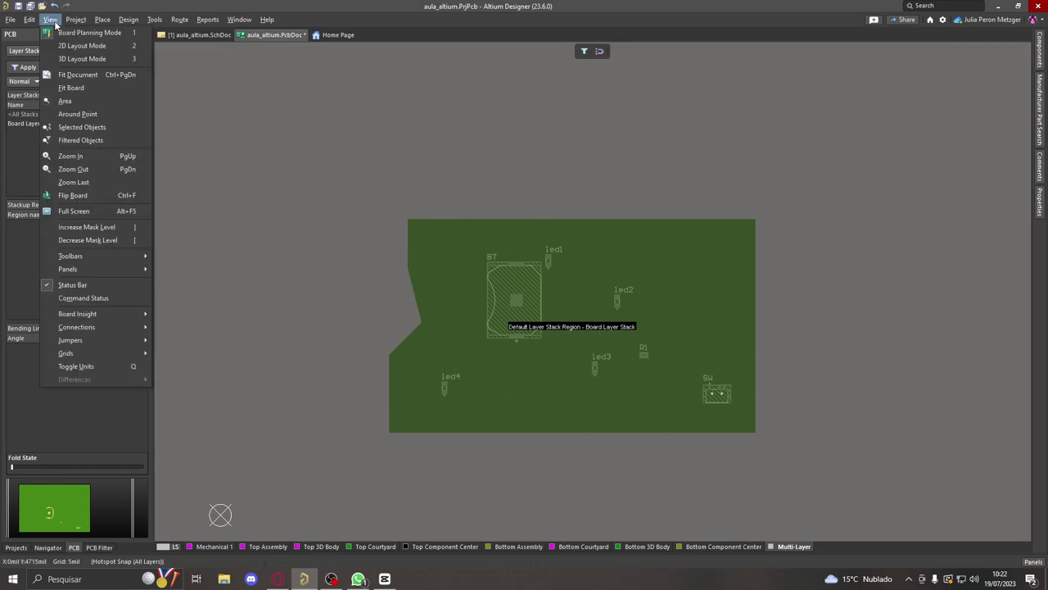
click(84, 58)
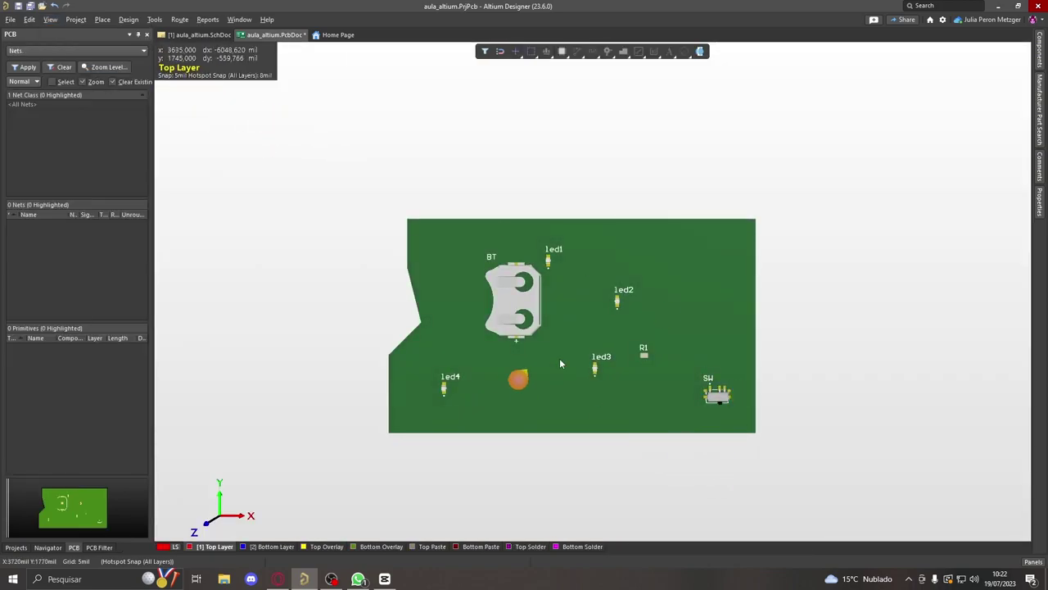
click(50, 19)
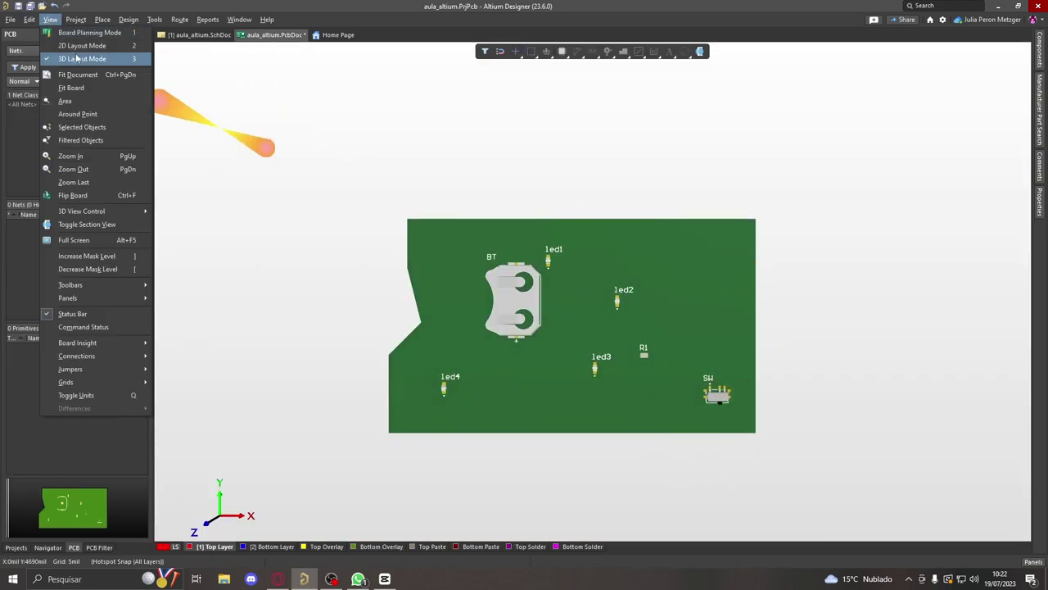
click(67, 33)
- Modify the board shape by cutting a stepped outline from the middle of the top edge to the middle of the right edge
key(d)
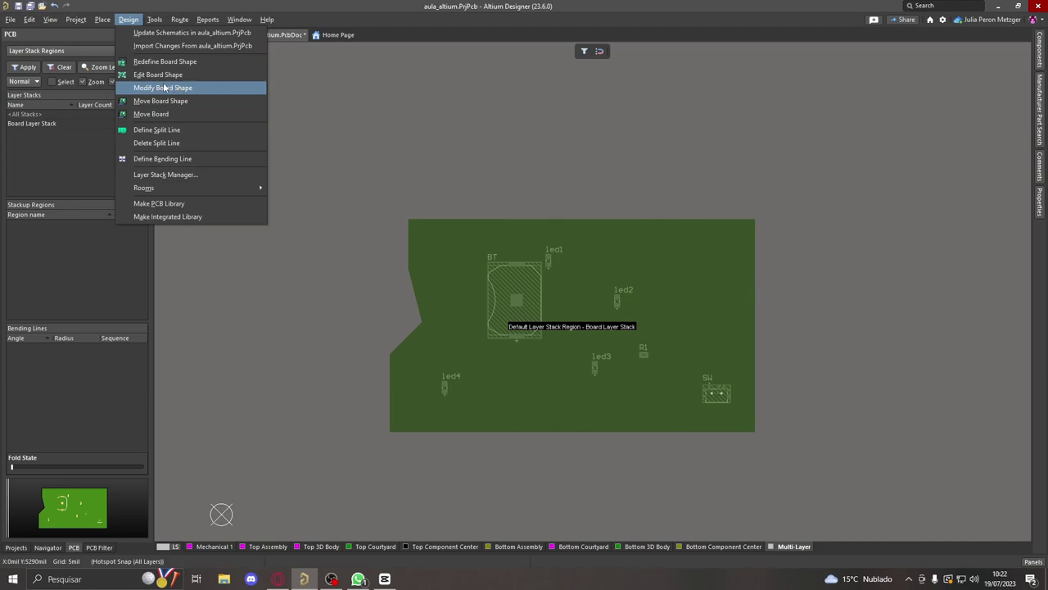
click(160, 88)
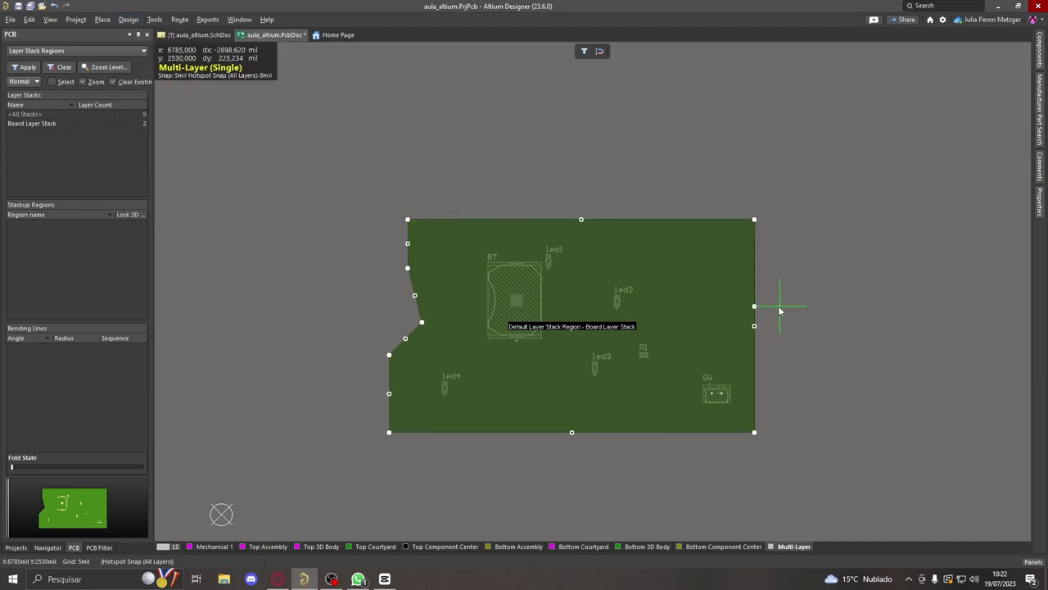
click(582, 220)
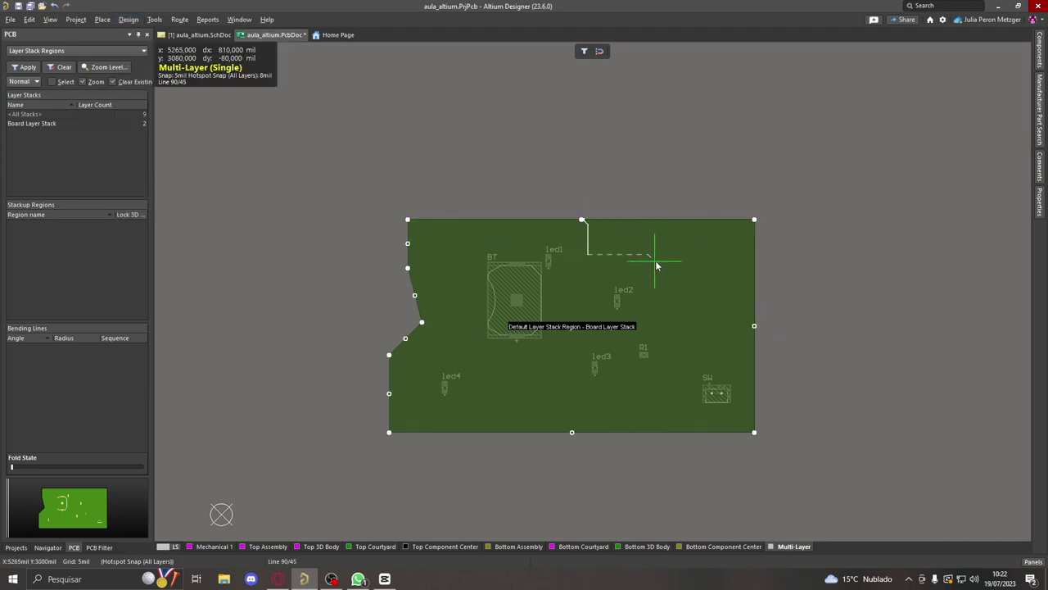
click(668, 319)
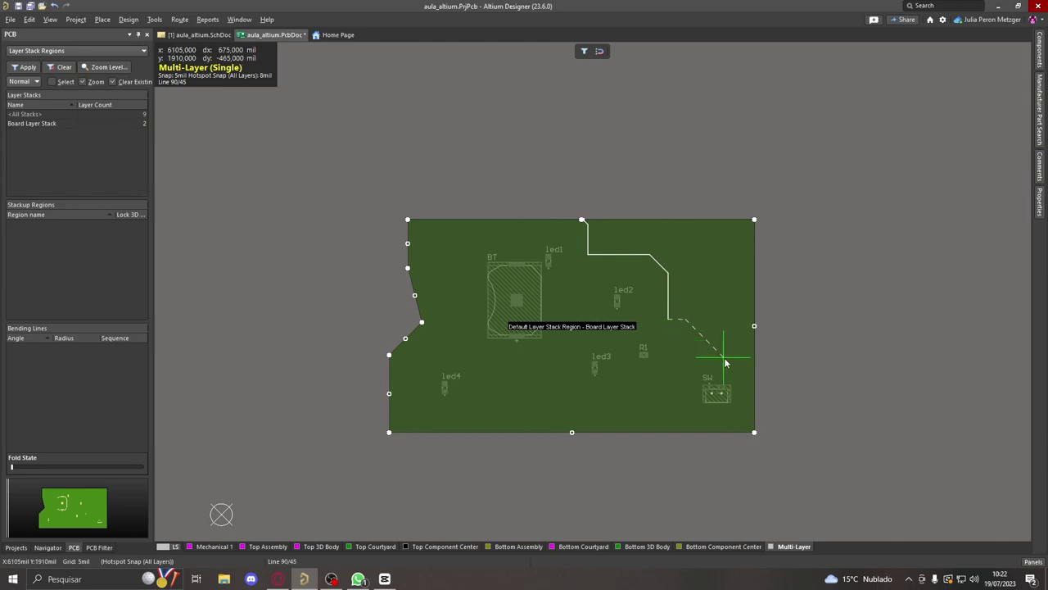
click(754, 327)
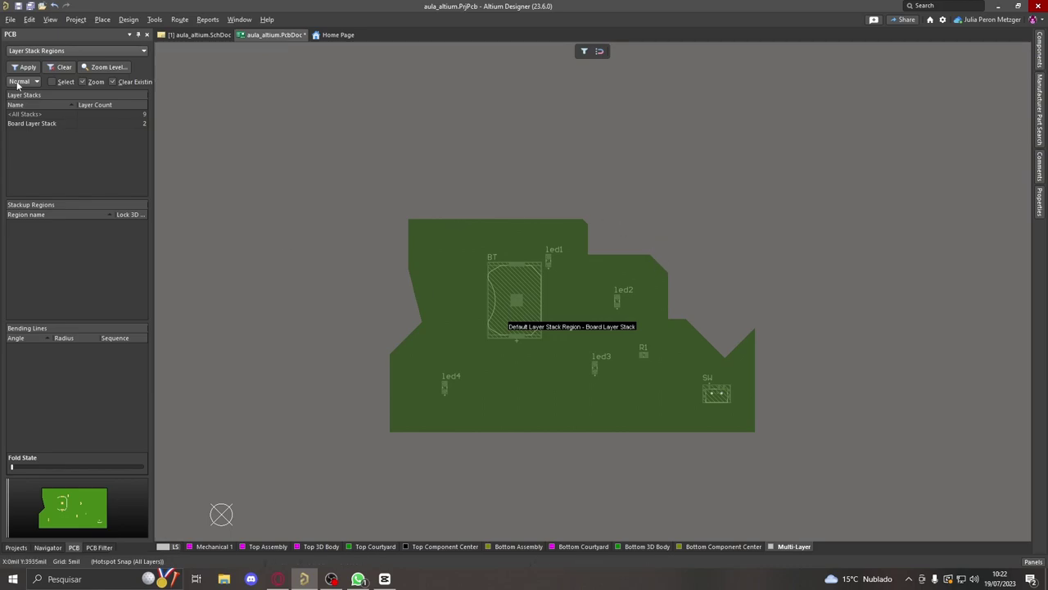
ctrl+scroll(451, 336, up, 5)
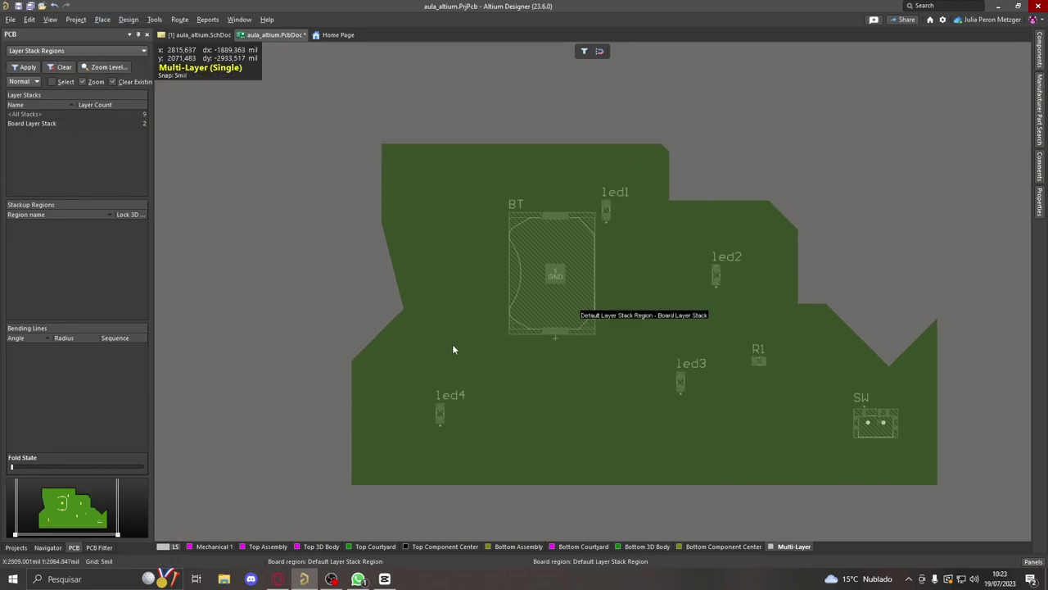
ctrl+scroll(448, 174, down, 2)
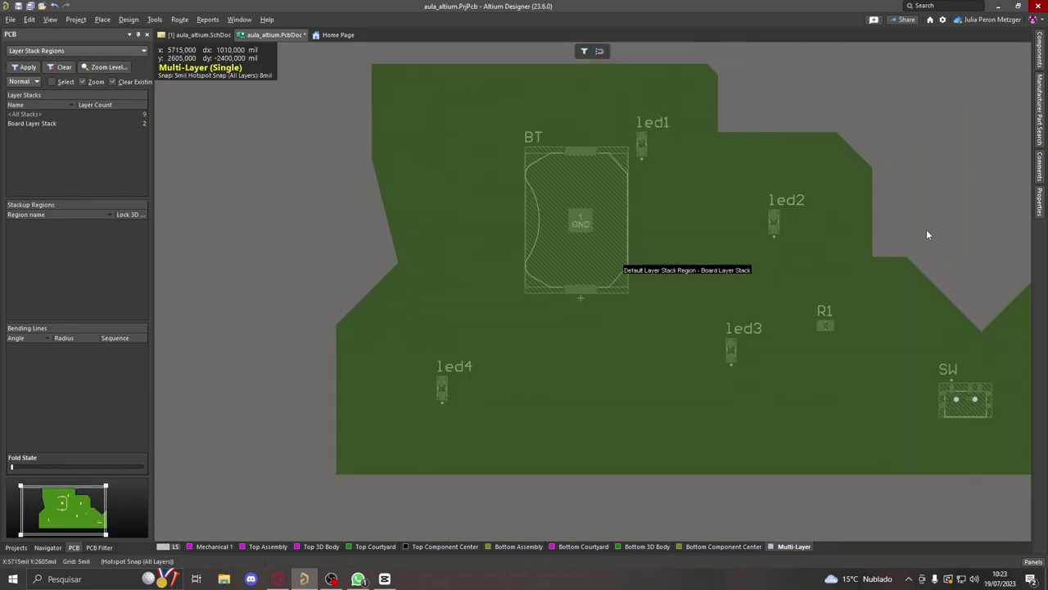
scroll(776, 255, down, 3)
scroll(563, 219, up, 4)
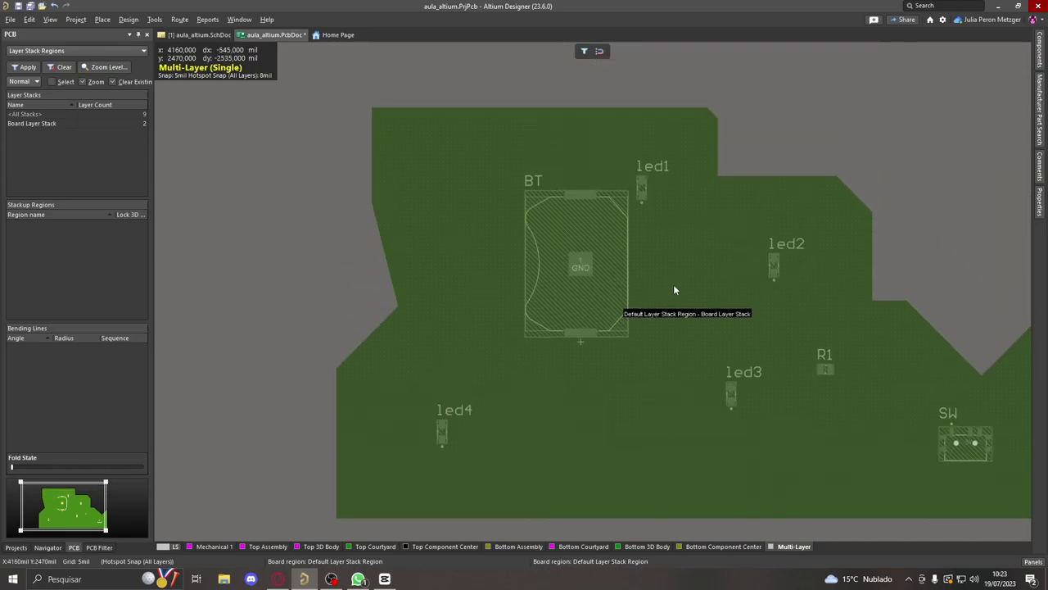
ctrl+scroll(674, 287, down, 2)
ctrl+scroll(953, 369, up, 2)
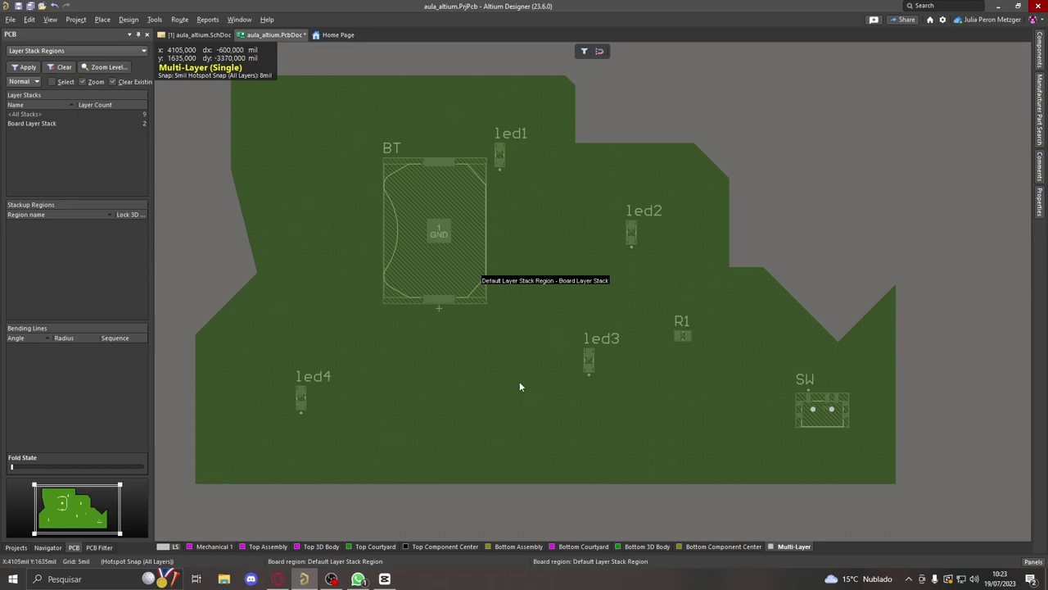
- Switch to 2D Layout Mode and undo all the board shape changes back to the original rectangle
click(50, 18)
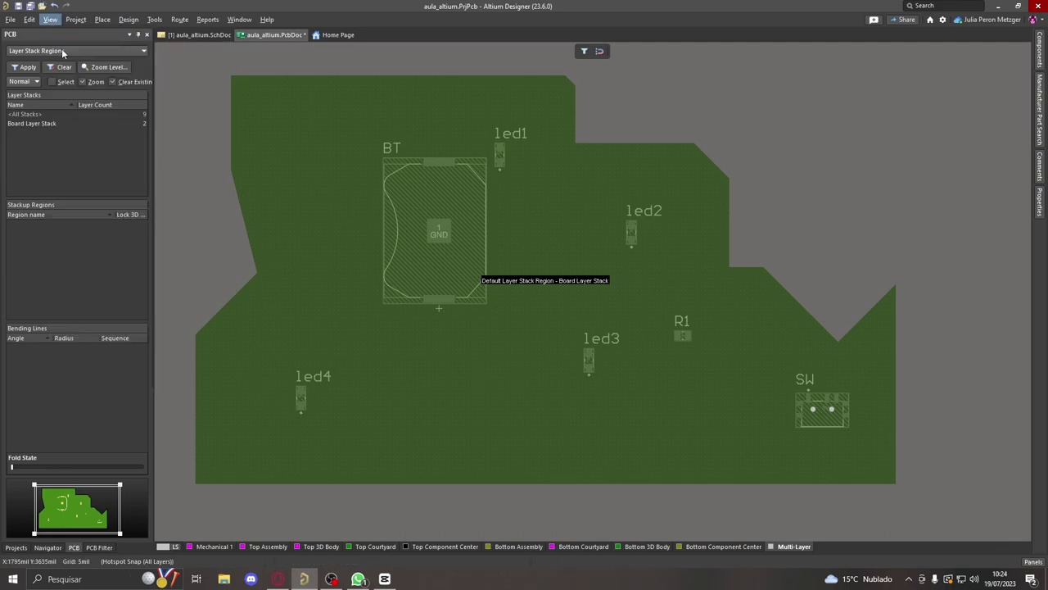
click(62, 48)
scroll(349, 267, down, 3)
ctrl+scroll(334, 242, down, 2)
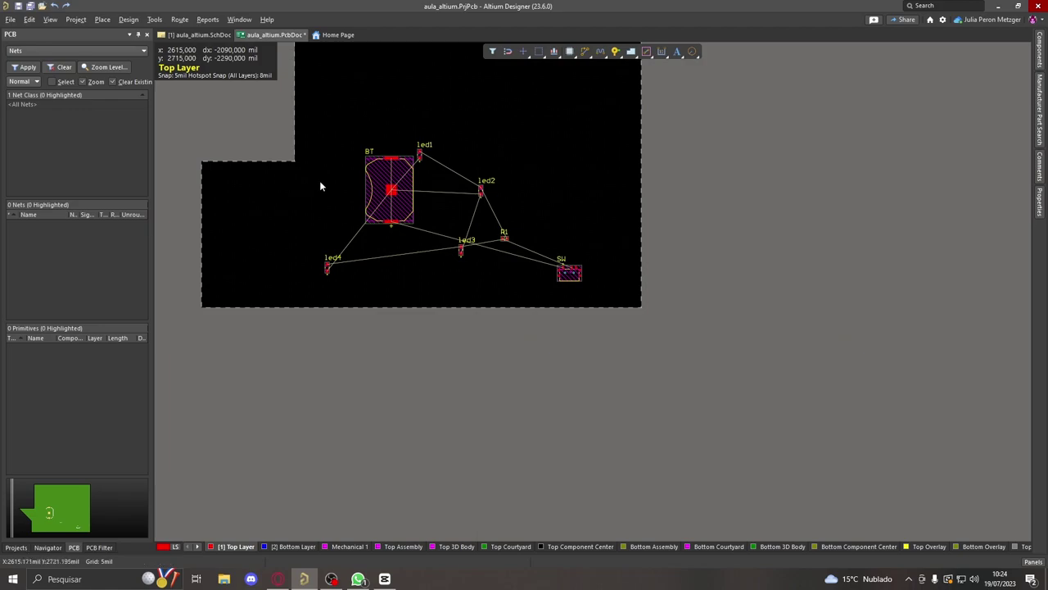
ctrl+scroll(317, 175, up, 1)
ctrl+scroll(317, 176, down, 2)
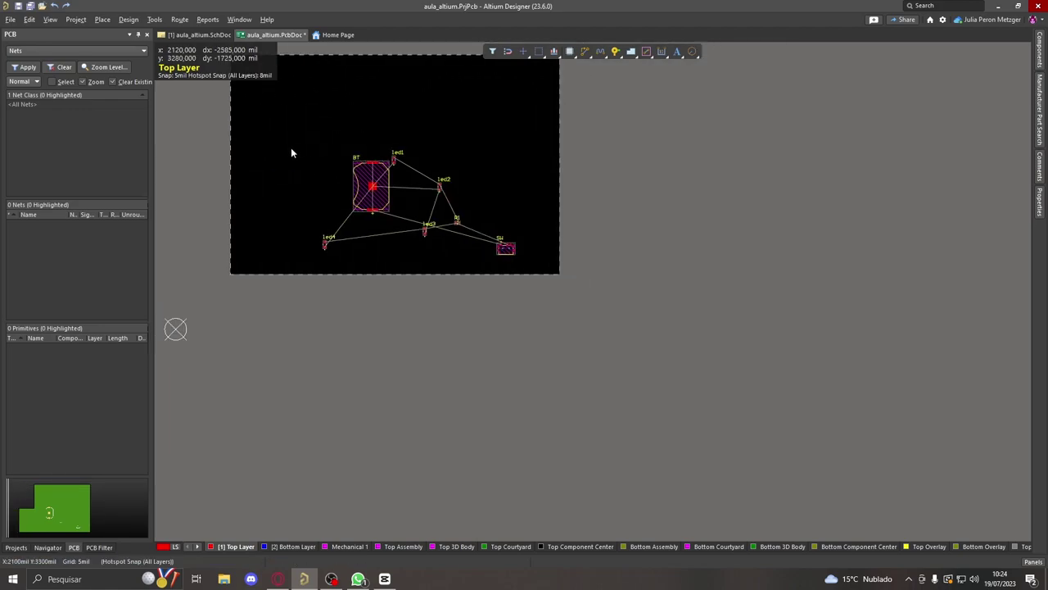
ctrl+scroll(292, 154, down, 3)
ctrl+scroll(287, 131, up, 5)
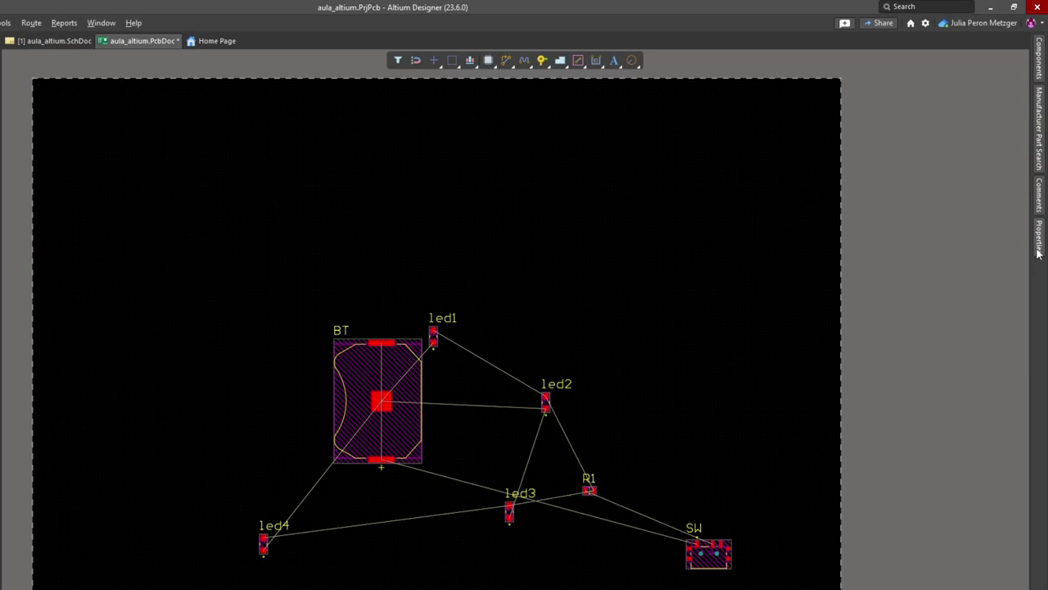
- Set the board's units to mm in its properties
click(1038, 245)
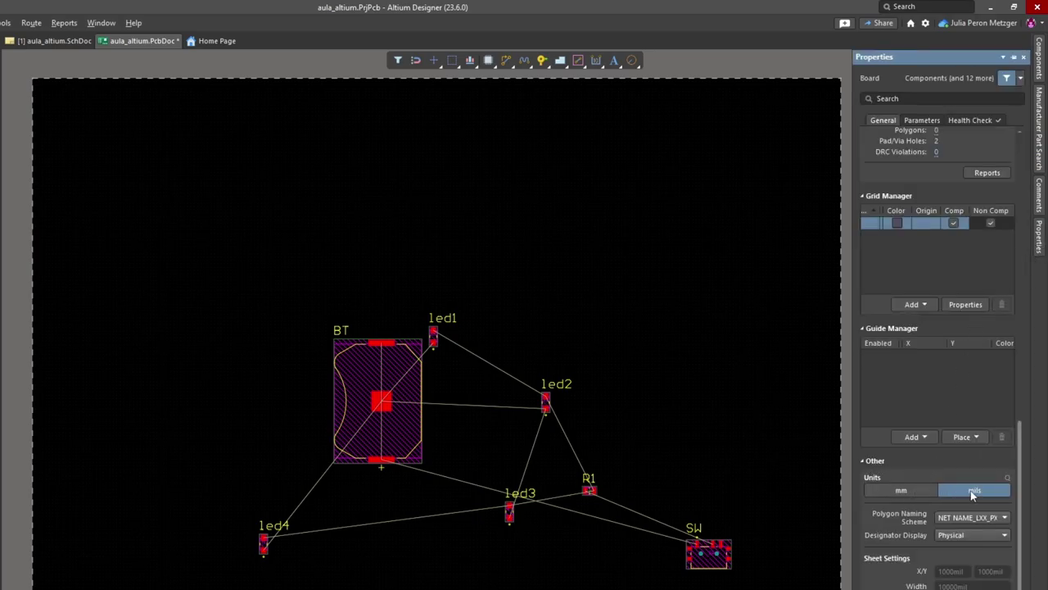
click(913, 488)
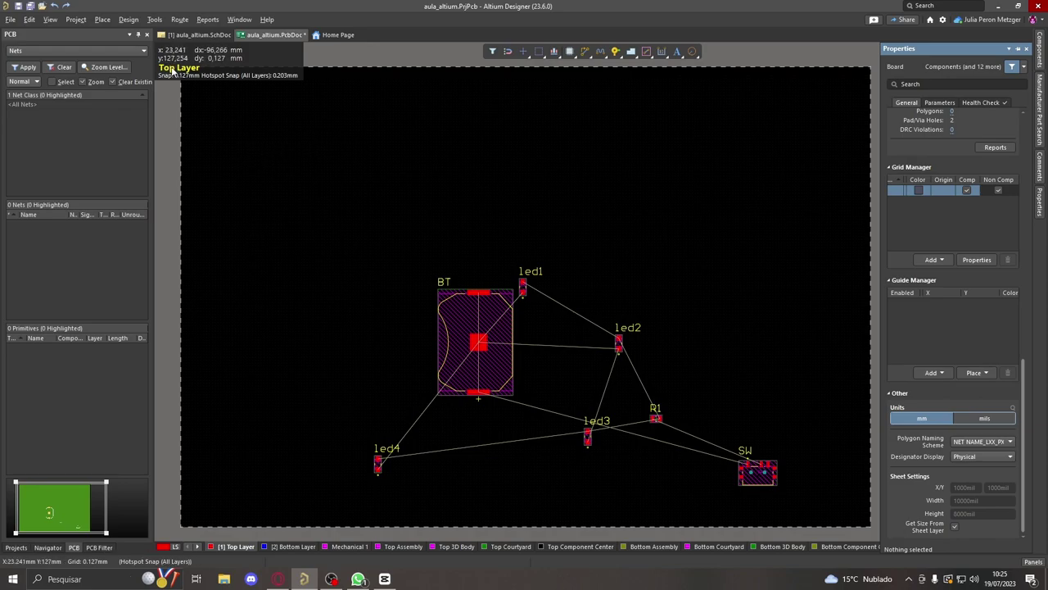
scroll(336, 381, down, 4)
ctrl+scroll(338, 373, down, 5)
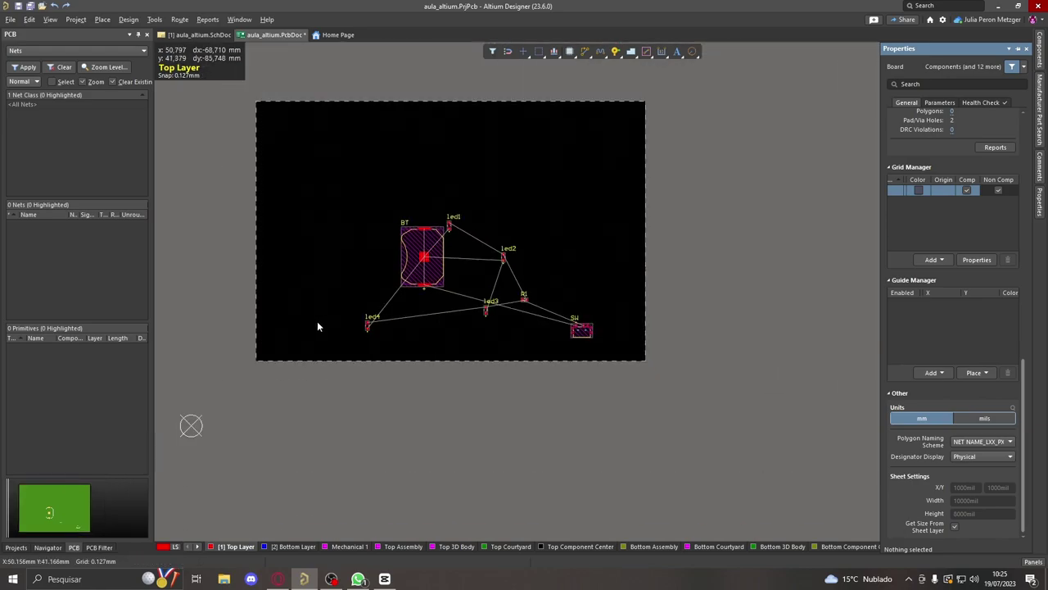
ctrl+scroll(246, 368, down, 2)
ctrl+scroll(211, 405, up, 1)
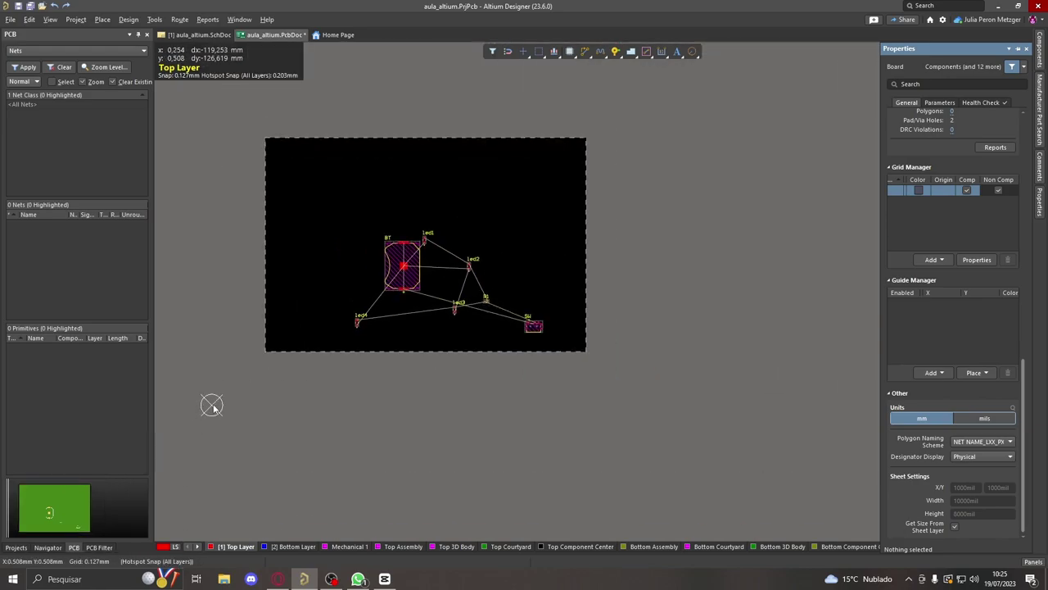
ctrl+scroll(196, 450, up, 2)
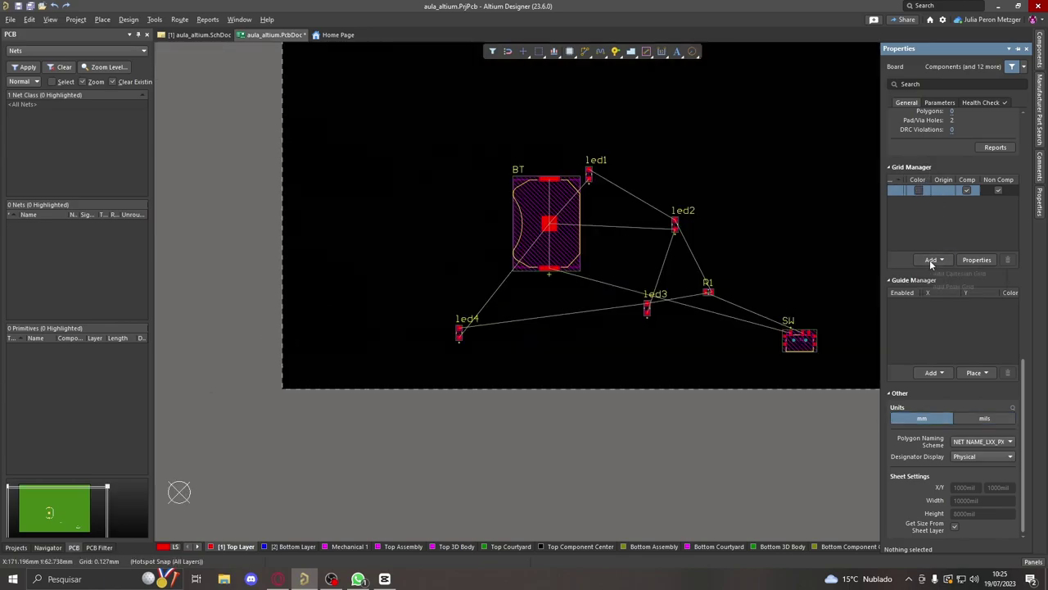
- Add a Cartesian grid to the board and dismiss the global snap grid's settings
click(934, 259)
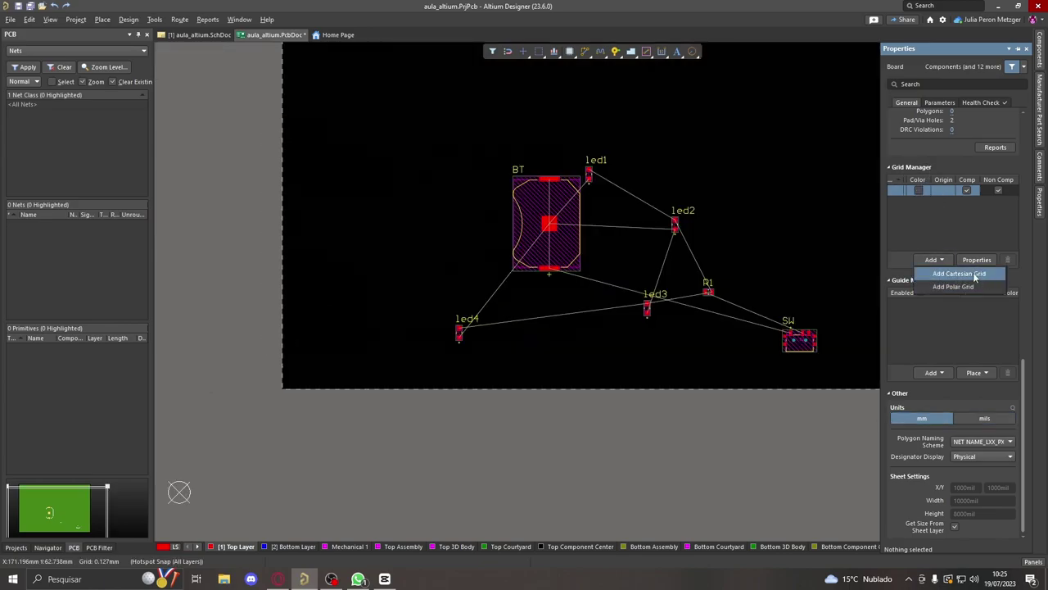
click(980, 274)
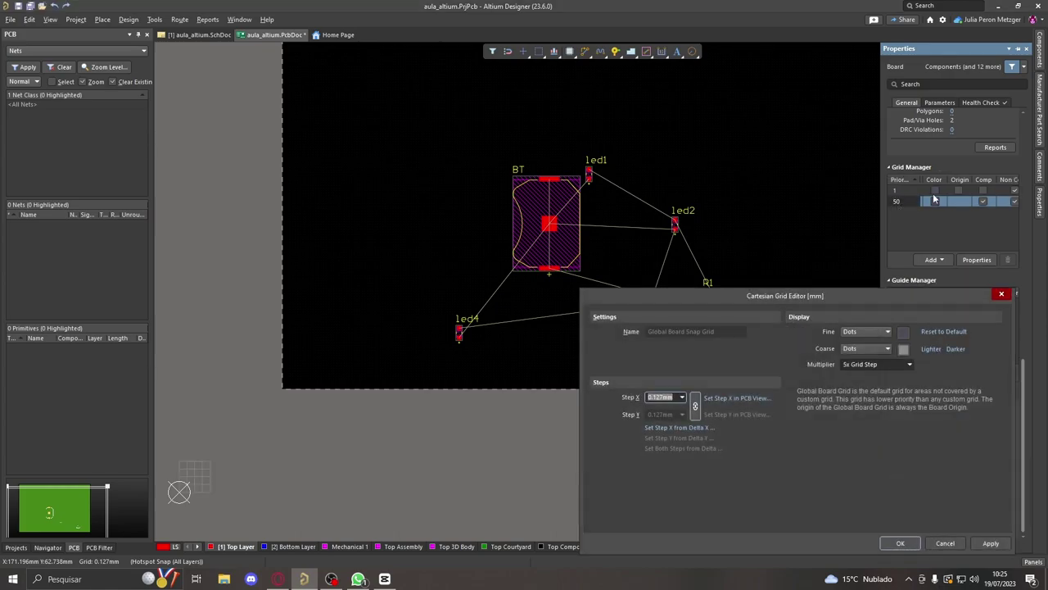
click(1002, 295)
- Open the settings of the new Cartesian grid and set its step to 1 mm
click(907, 192)
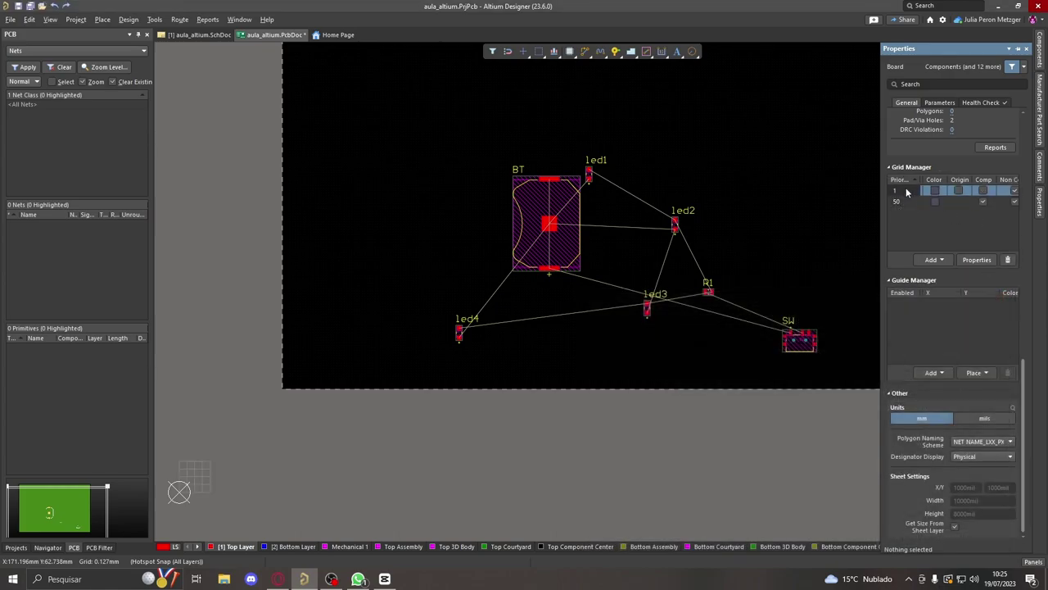
double_click(903, 192)
drag(814, 296, 821, 182)
click(666, 283)
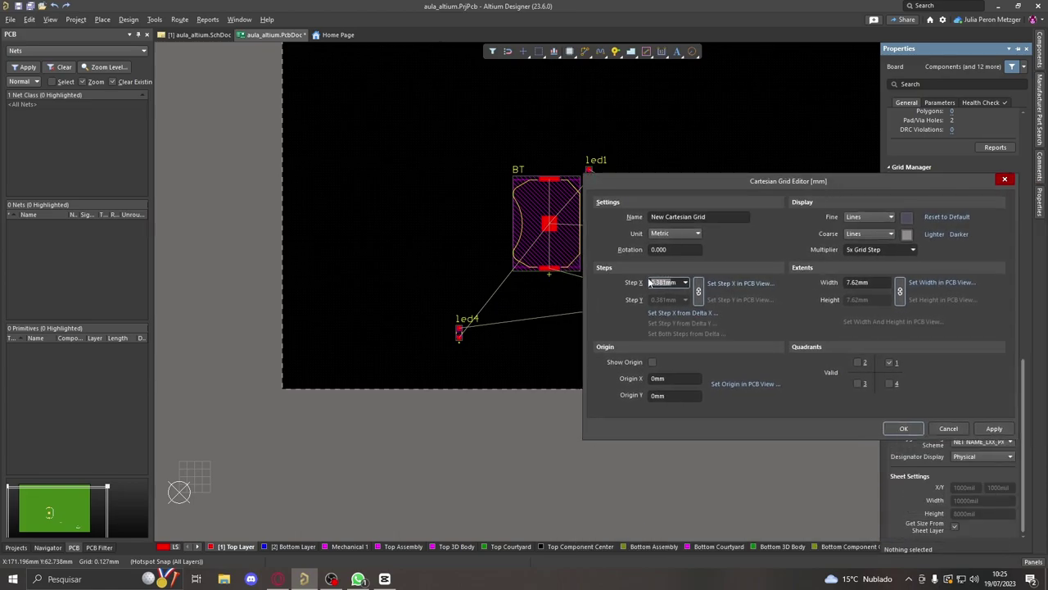
drag(666, 283, 642, 281)
text(1)
- Set the grid's width to 152.4 mm by picking the board's lower-left and lower-right corners
click(936, 283)
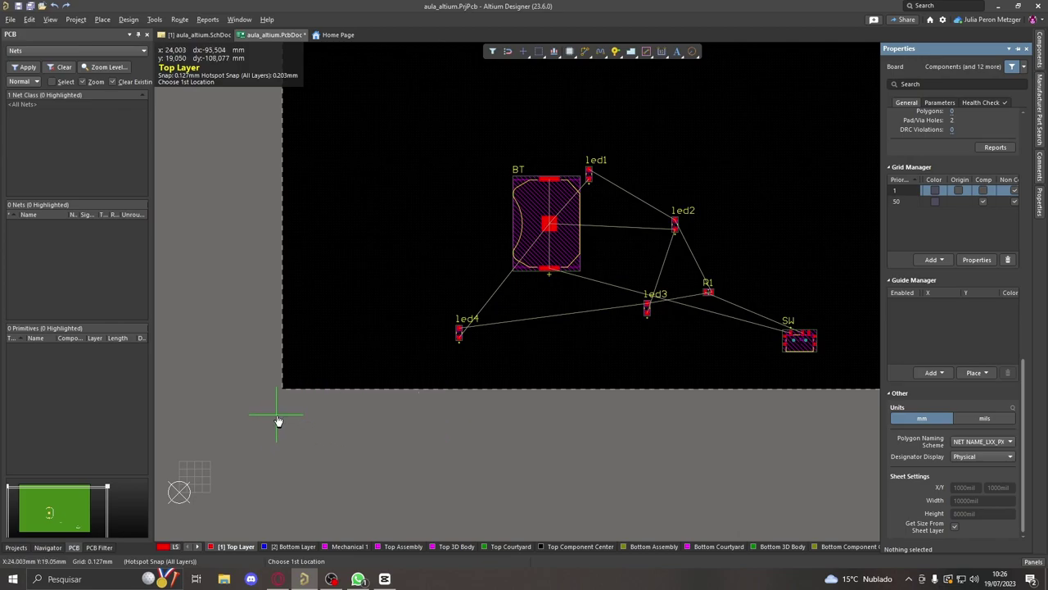
ctrl+scroll(276, 421, up, 5)
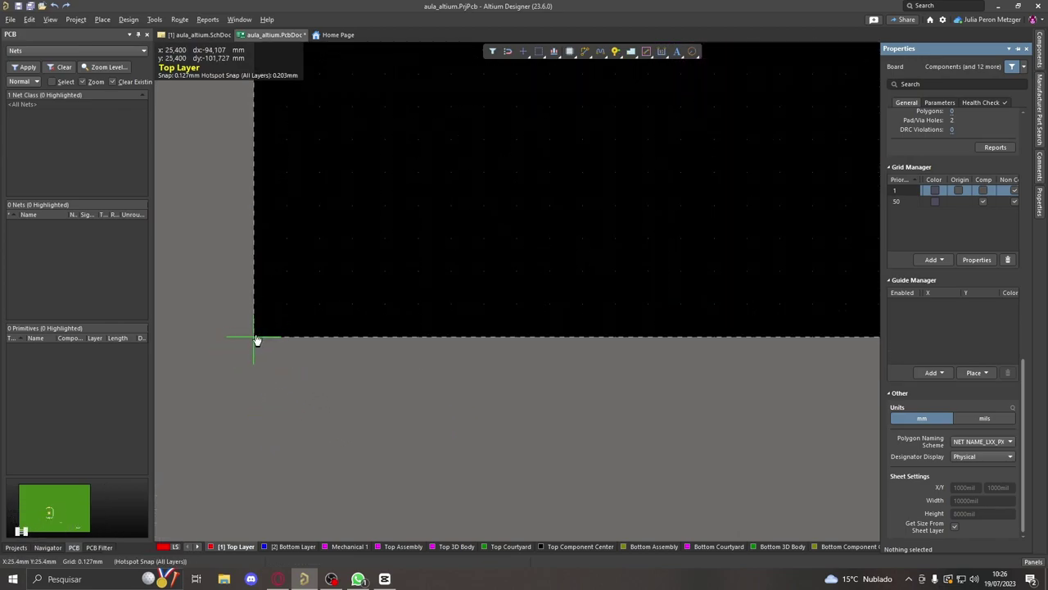
ctrl+scroll(335, 344, down, 8)
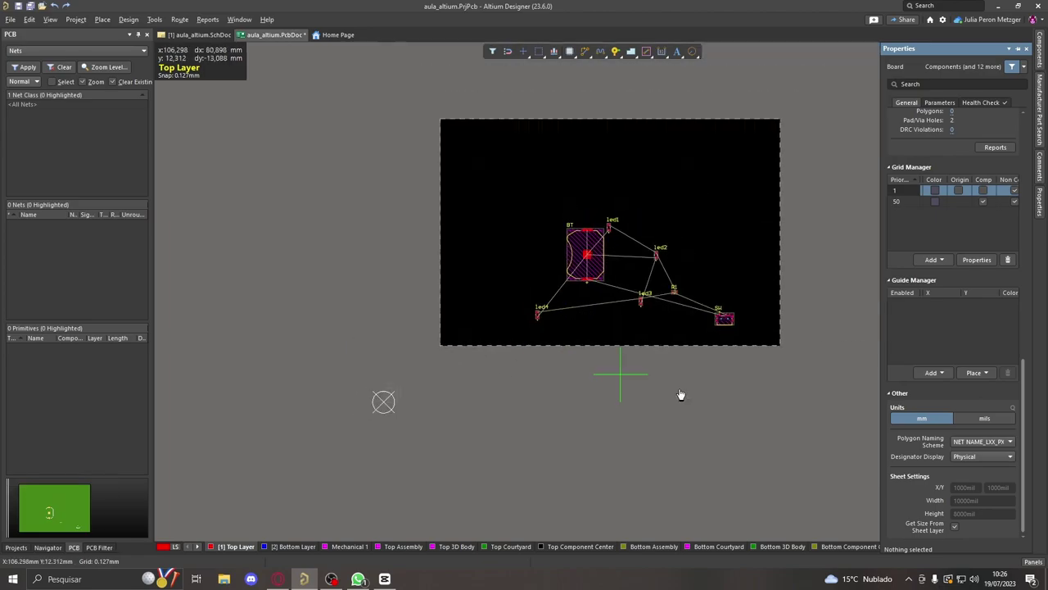
ctrl+scroll(723, 416, up, 8)
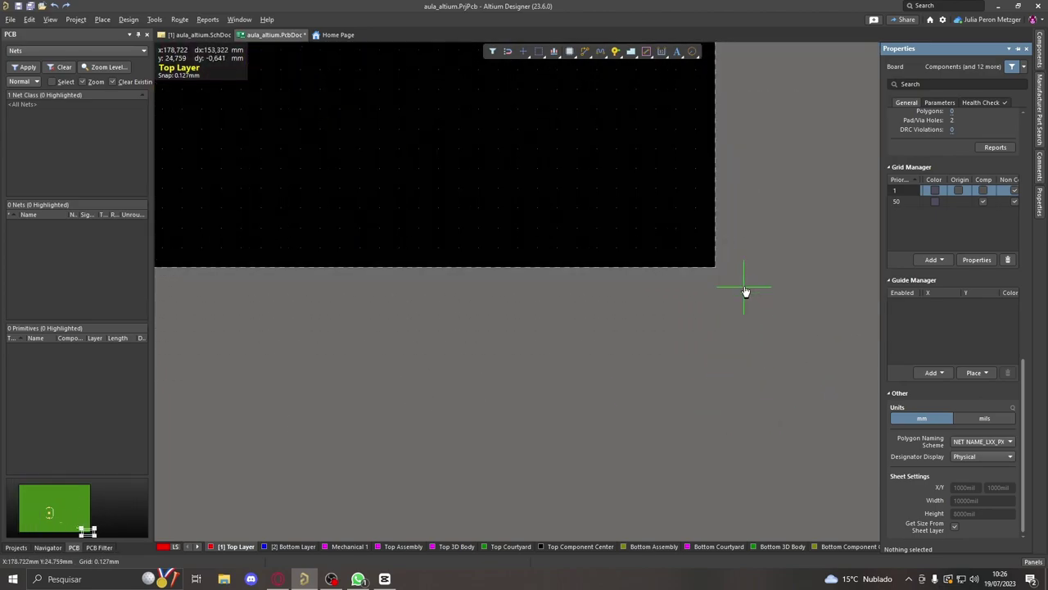
key(ctrl+g)
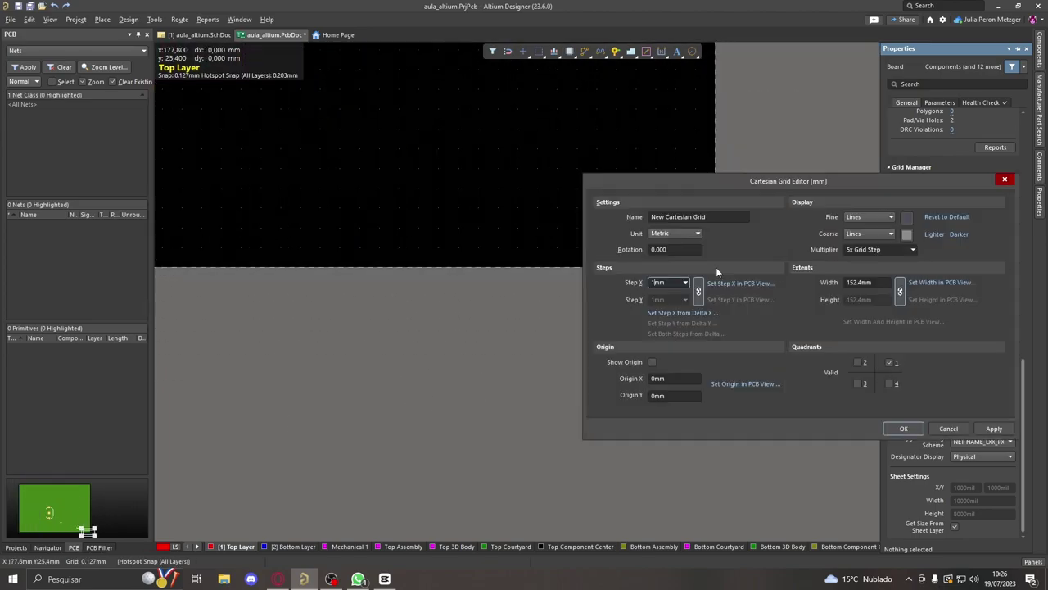
- Unlink the grid's height from its width and set it to 101.6 mm by picking the board's lower-left and upper-left corners
click(900, 292)
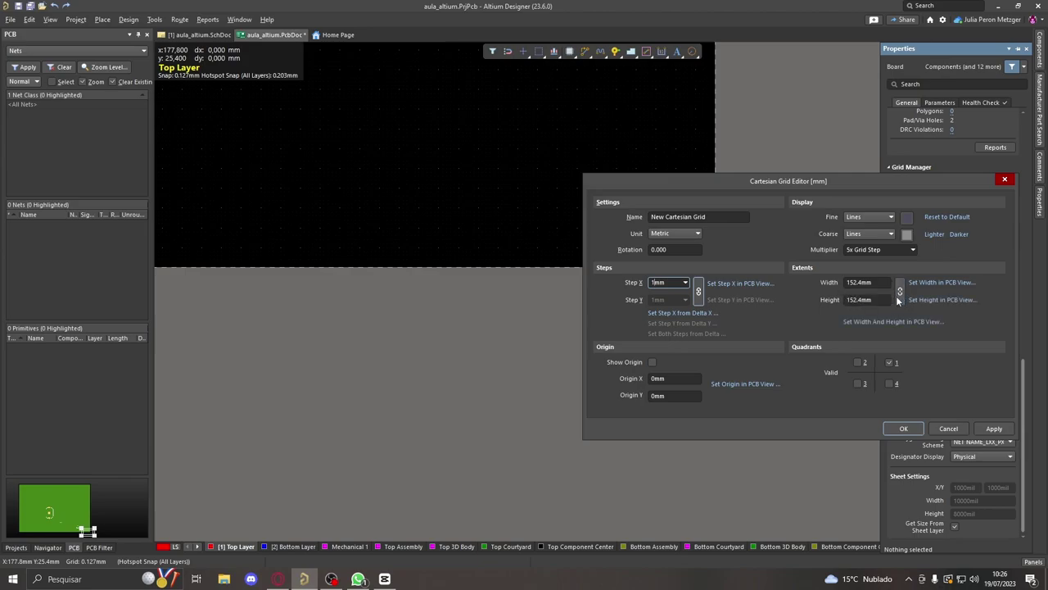
click(943, 300)
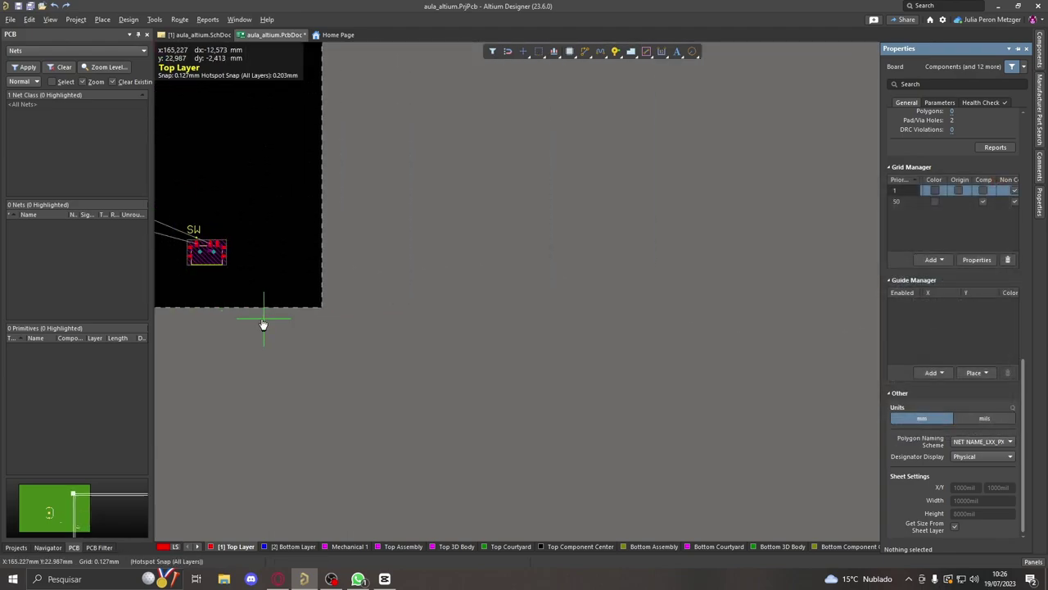
right_drag(306, 346, 745, 356)
right_drag(339, 344, 694, 352)
ctrl+scroll(264, 335, up, 3)
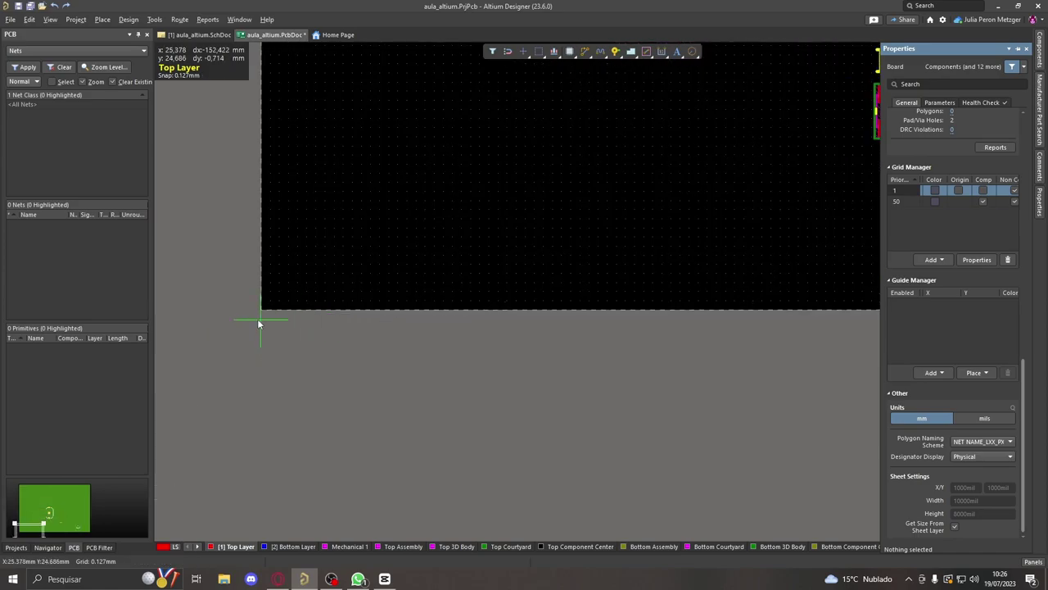
ctrl+scroll(240, 299, up, 2)
click(309, 308)
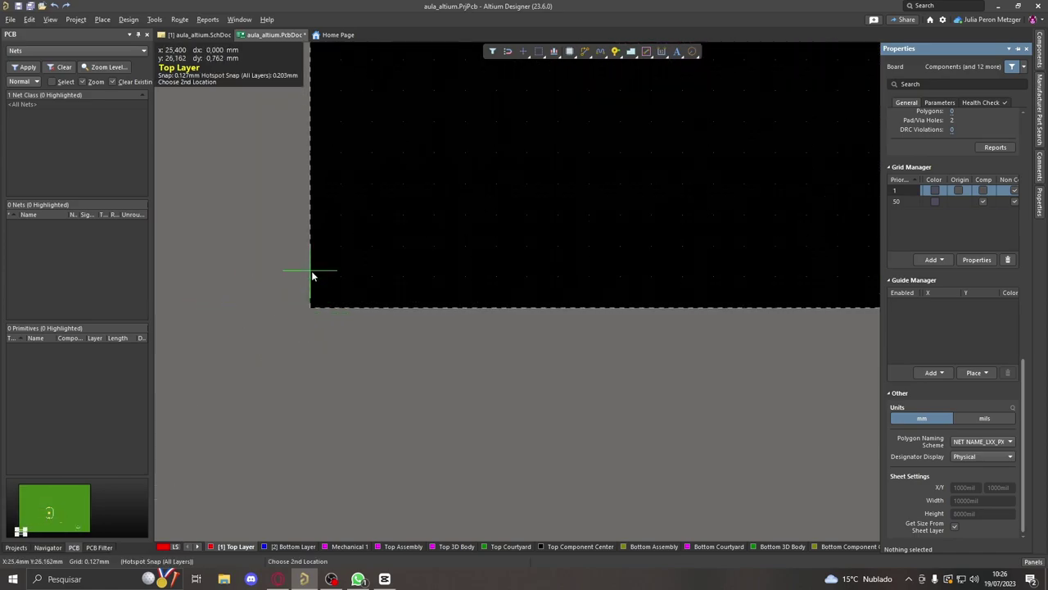
ctrl+scroll(314, 255, down, 4)
scroll(220, 234, up, 1)
ctrl+scroll(279, 96, up, 3)
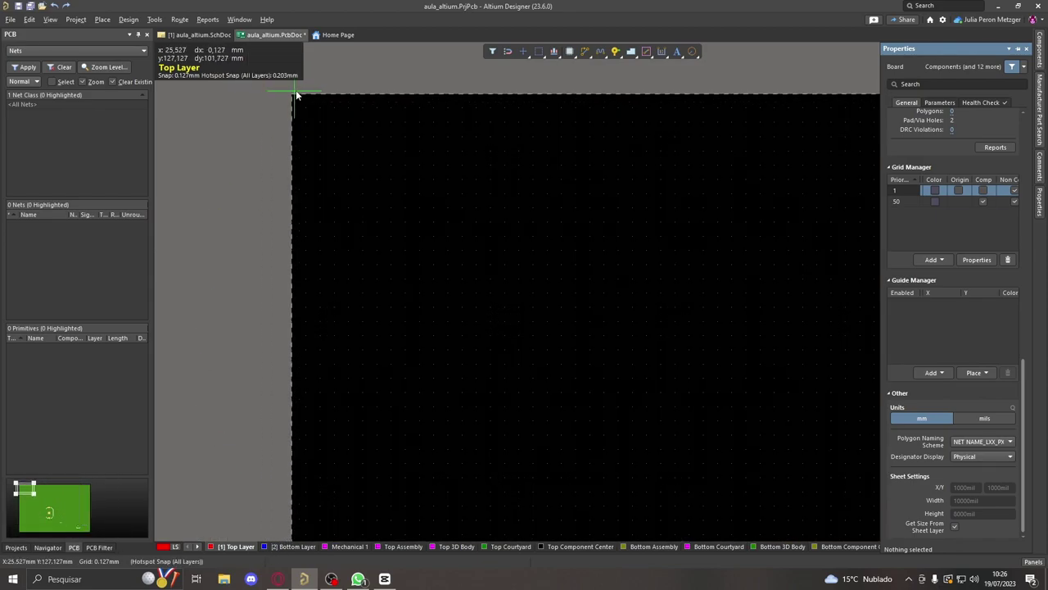
key(ctrl+g)
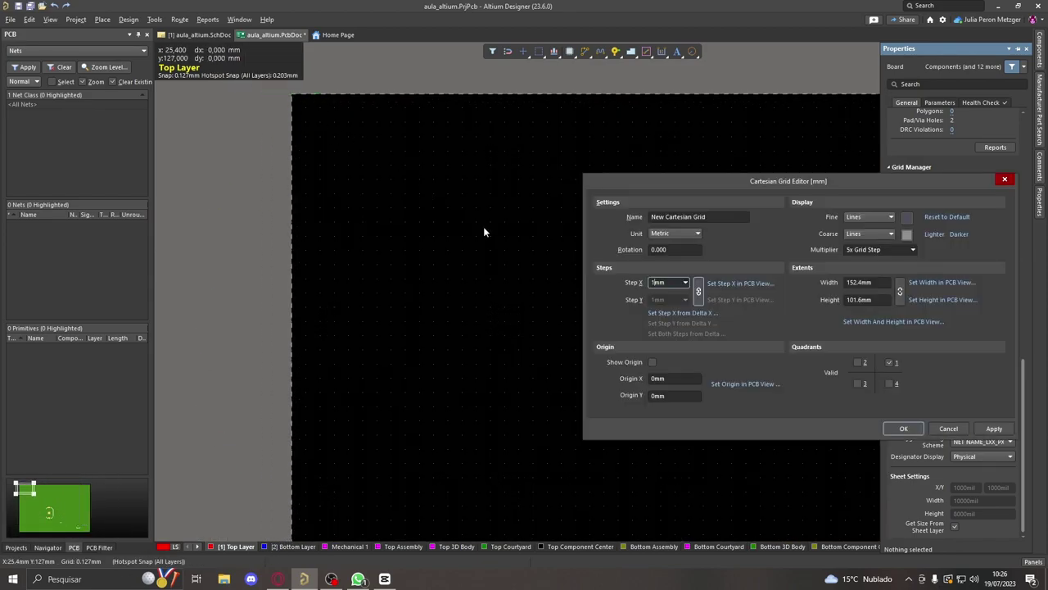
- Place the grid's origin on the board's lower-left corner at 25.4 mm, 25.4 mm and show the origin marker
click(745, 389)
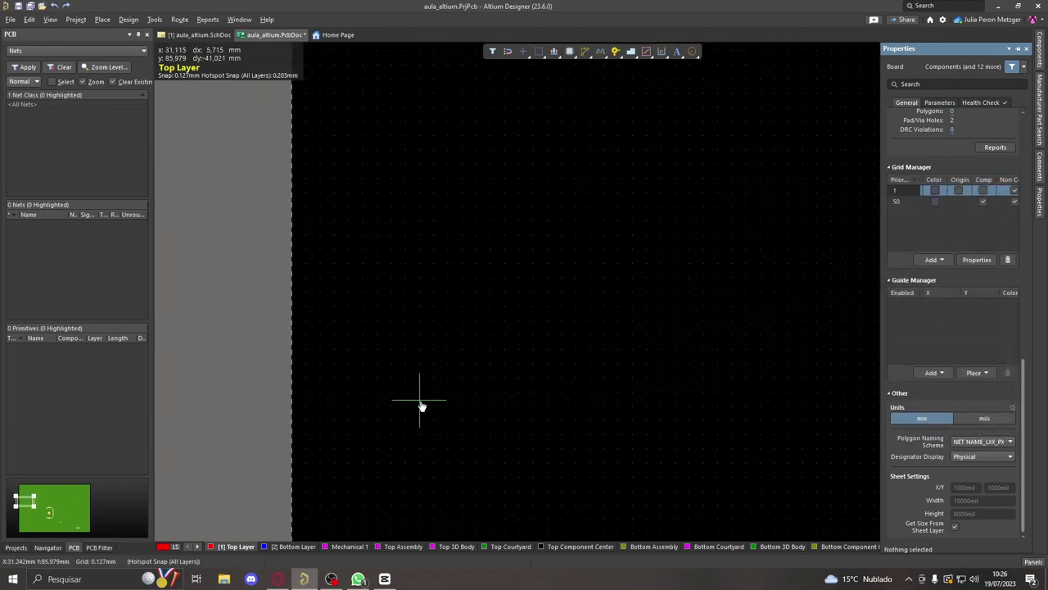
scroll(278, 410, down, 5)
scroll(287, 271, up, 2)
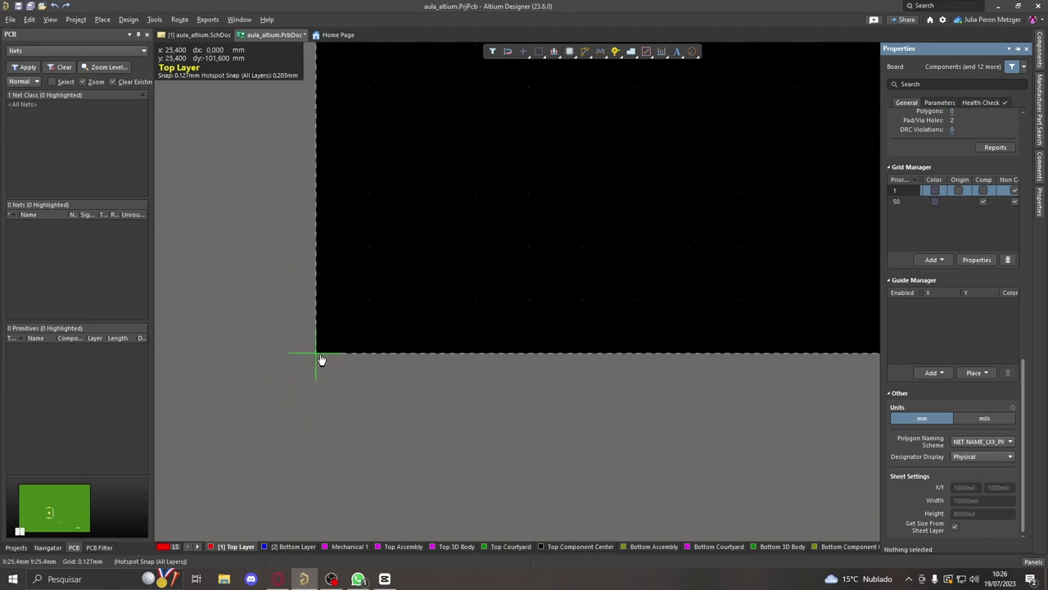
click(317, 354)
click(653, 361)
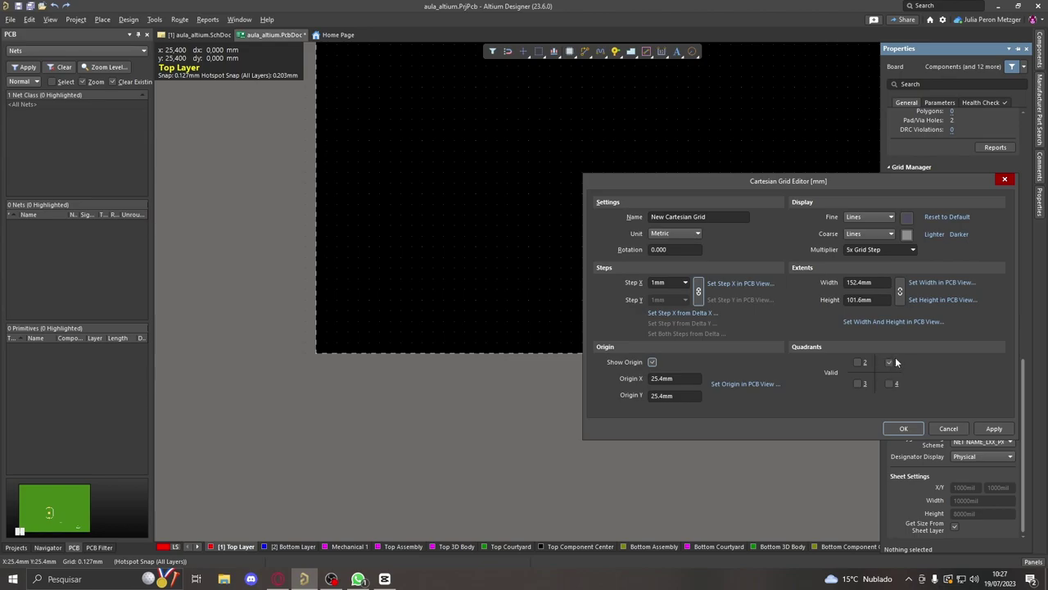
- Colour the grid's fine display yellow and its coarse display light yellow
click(907, 218)
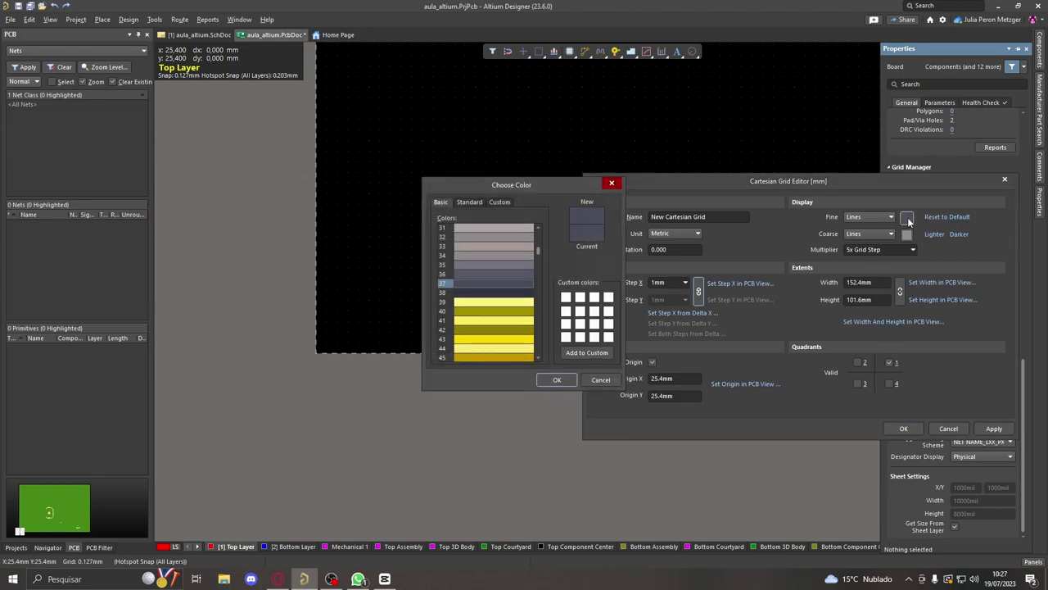
click(512, 340)
click(556, 380)
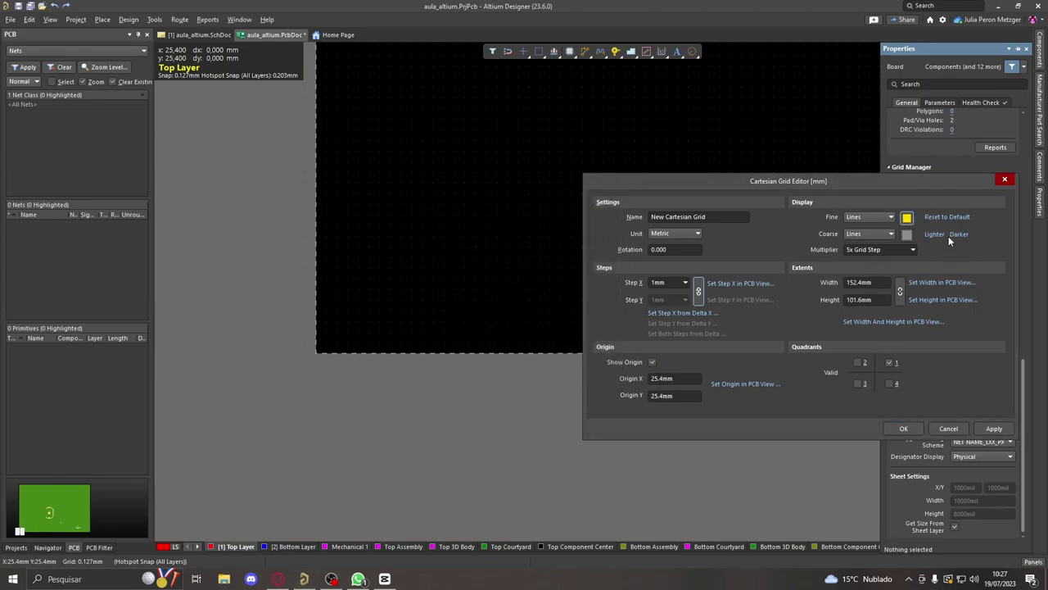
click(907, 234)
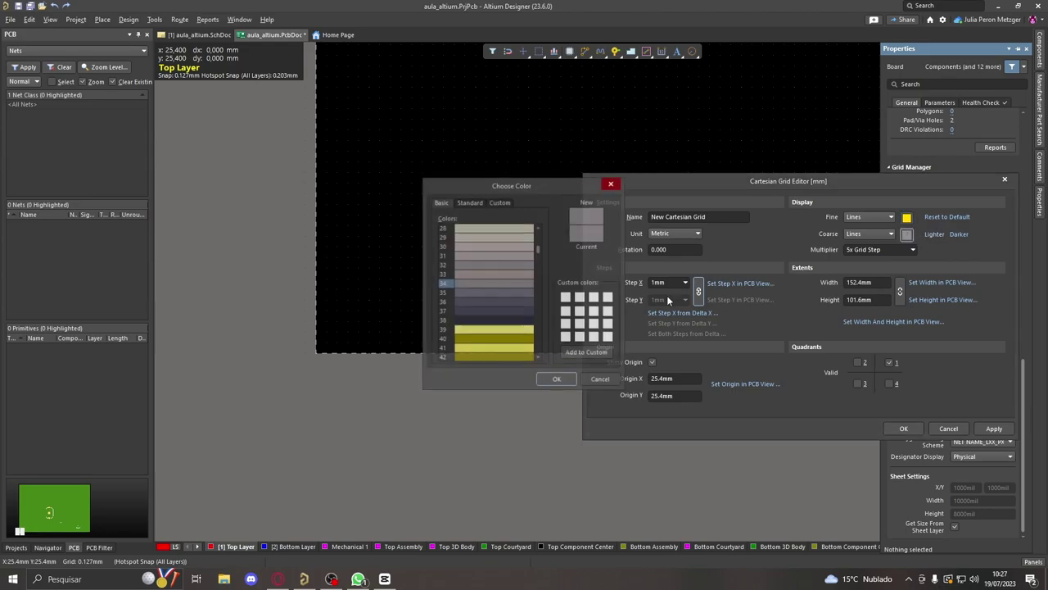
click(557, 380)
- Display the fine and coarse grid as Dots and apply the grid settings
click(891, 218)
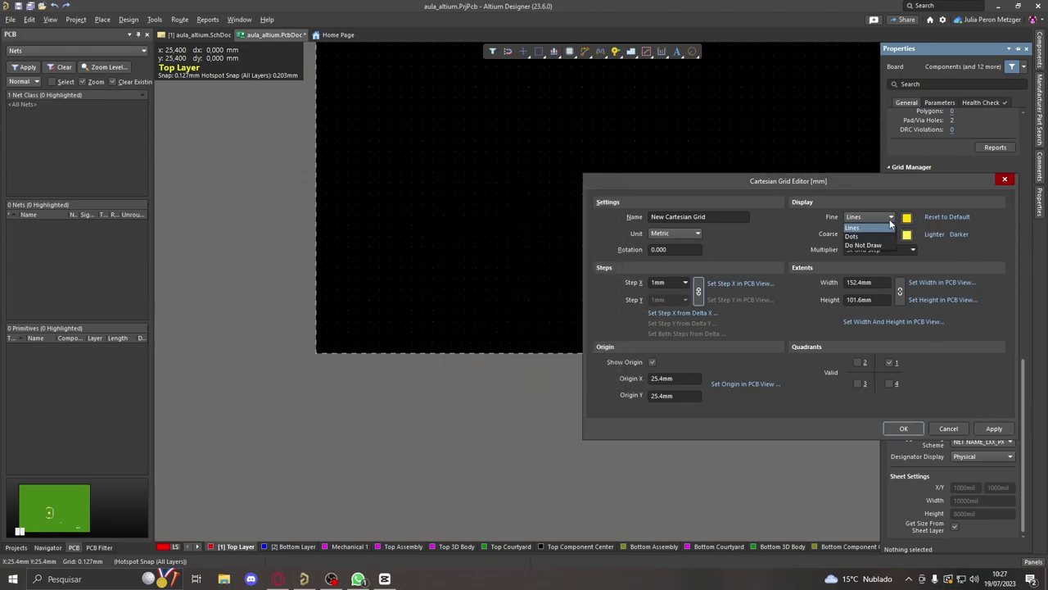
click(870, 234)
click(868, 255)
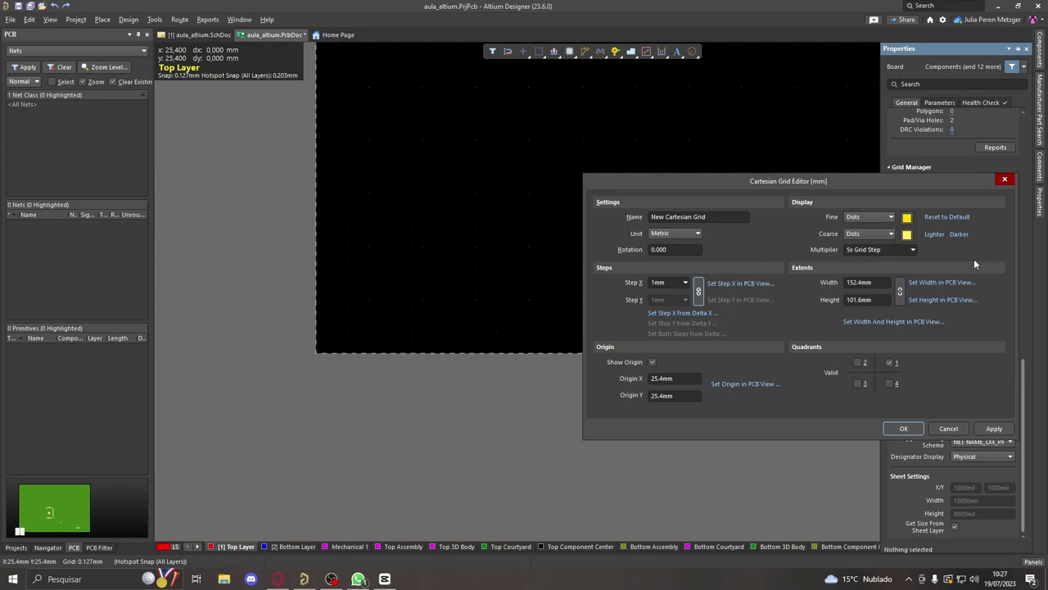
click(993, 429)
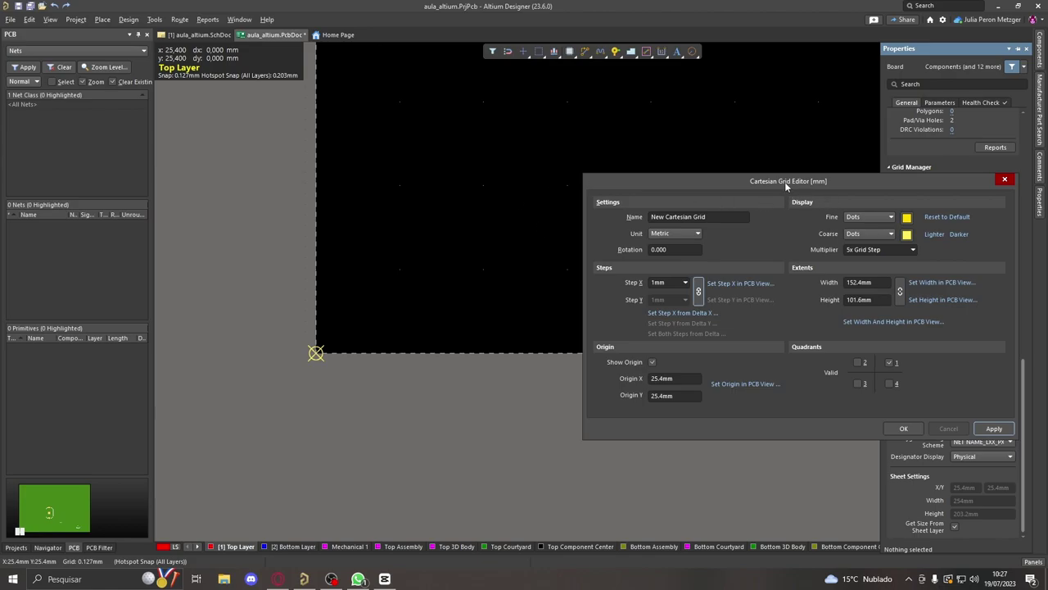
click(904, 430)
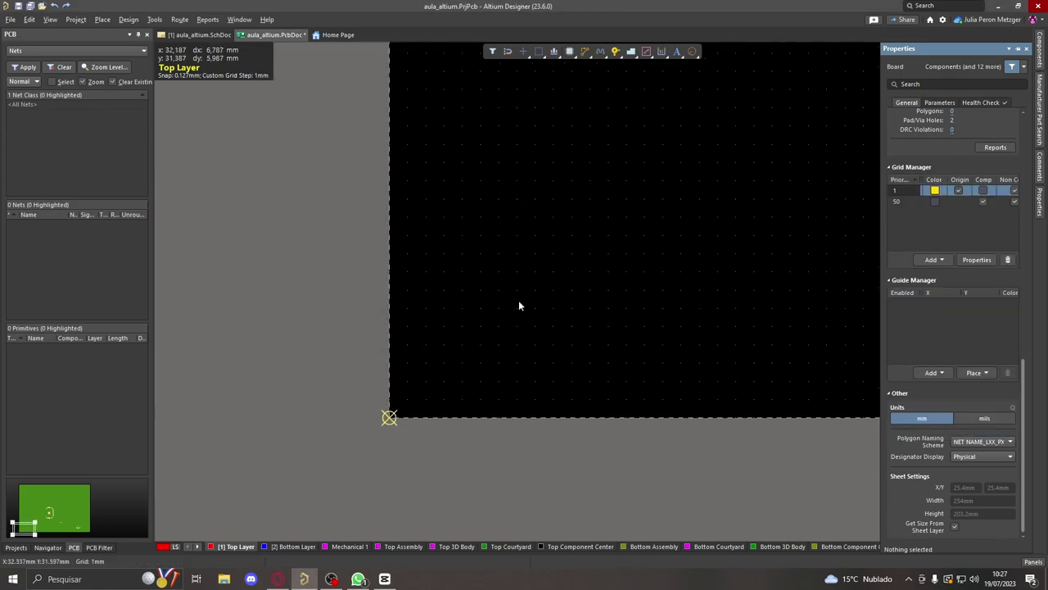
- Examine the new grid's dots across the board and its origin marker at the lower-left corner
ctrl+scroll(512, 312, up, 2)
right_drag(656, 226, 489, 352)
ctrl+scroll(522, 292, down, 3)
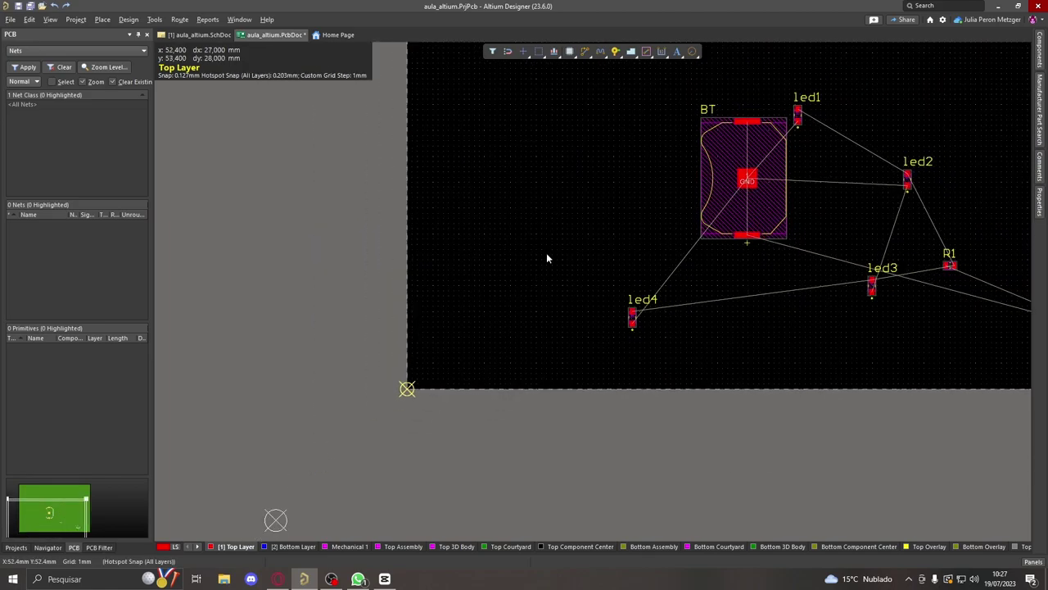
scroll(405, 360, up, 1)
ctrl+scroll(434, 394, up, 5)
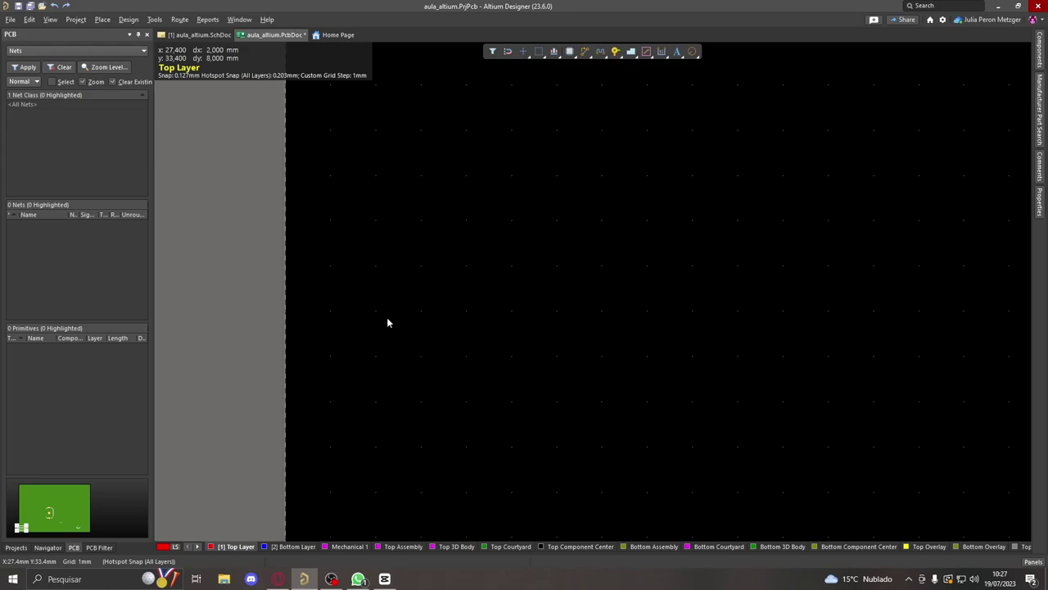
ctrl+scroll(410, 332, down, 4)
right_drag(510, 279, 487, 396)
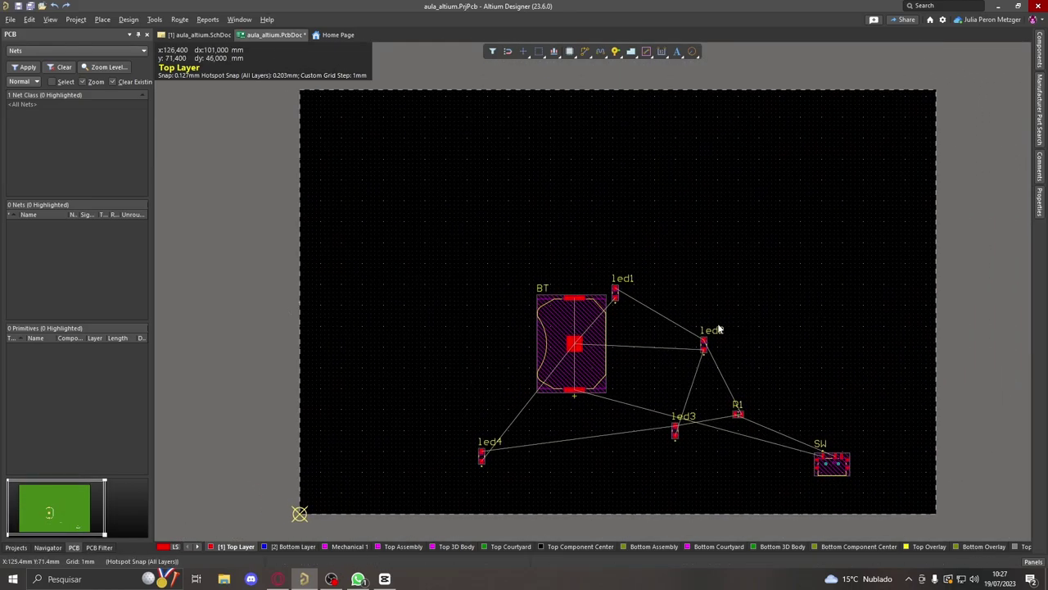
click(300, 515)
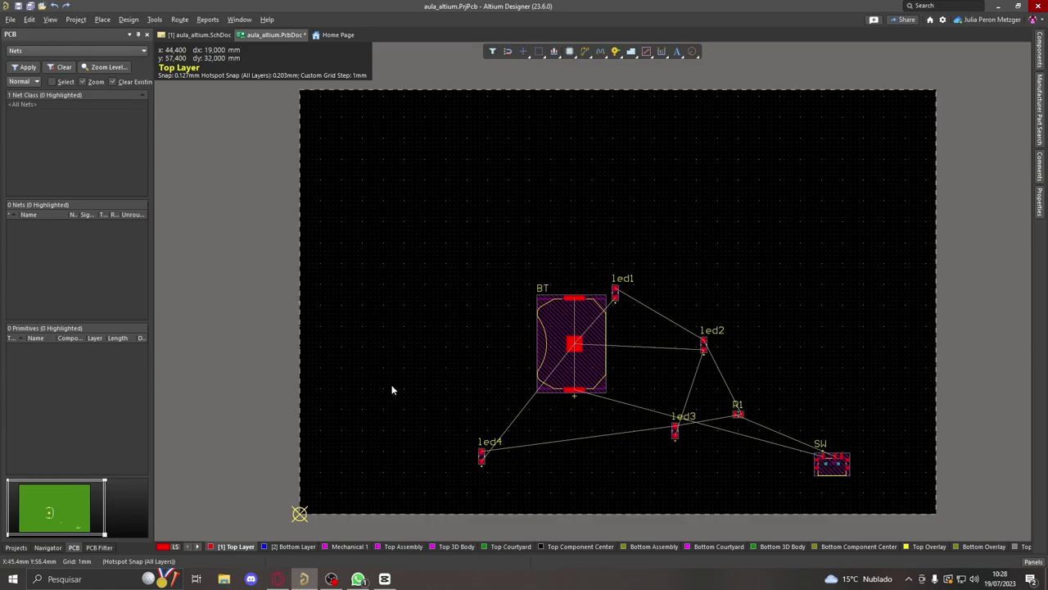
- Review the board shape commands in Board Planning Mode and return to 2D Layout Mode
key(1)
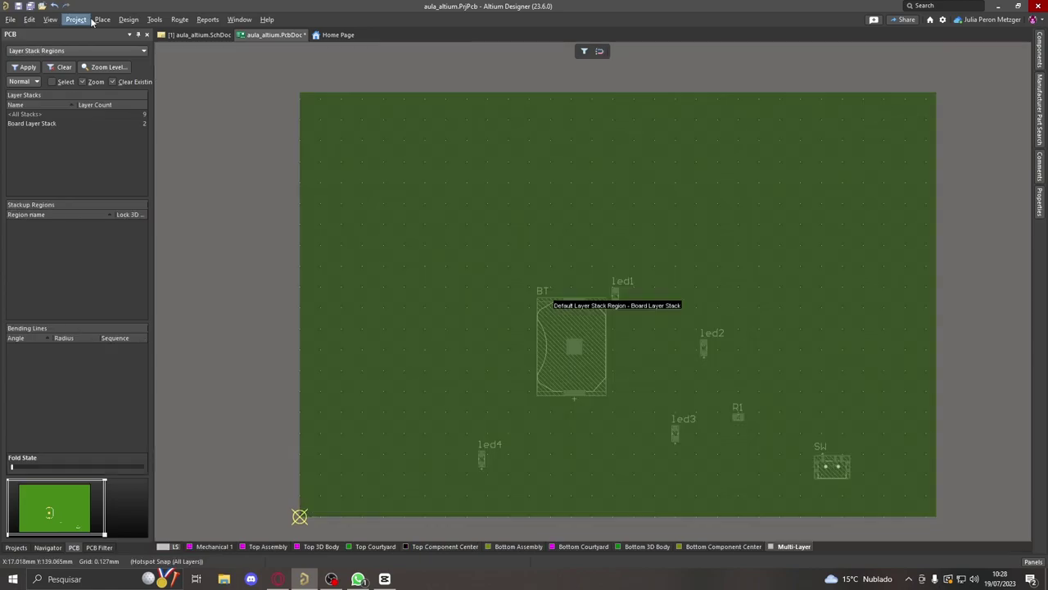
click(129, 19)
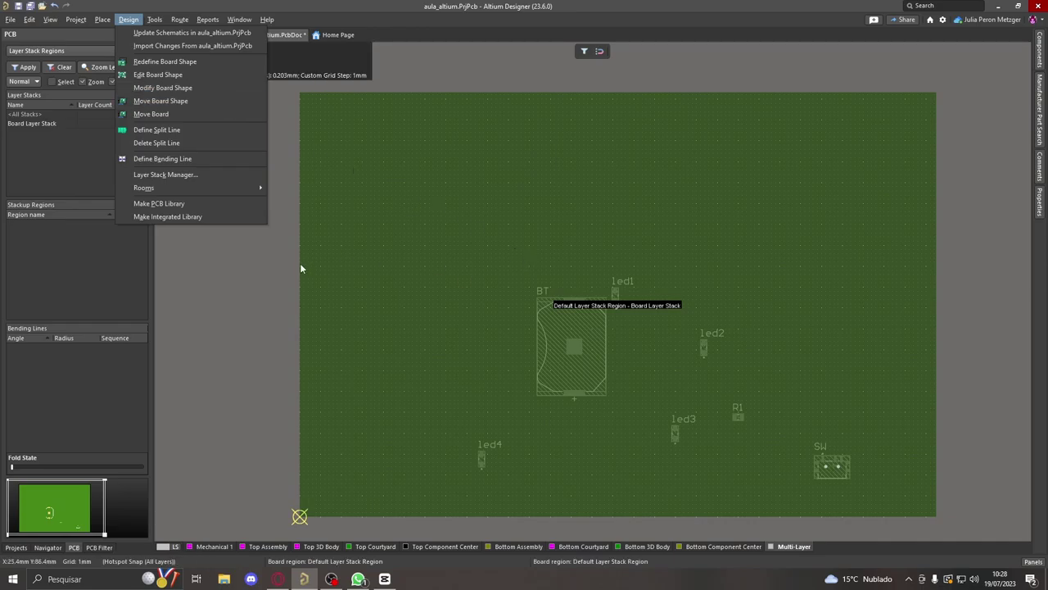
mouse_move(50, 19)
click(96, 55)
key(2)
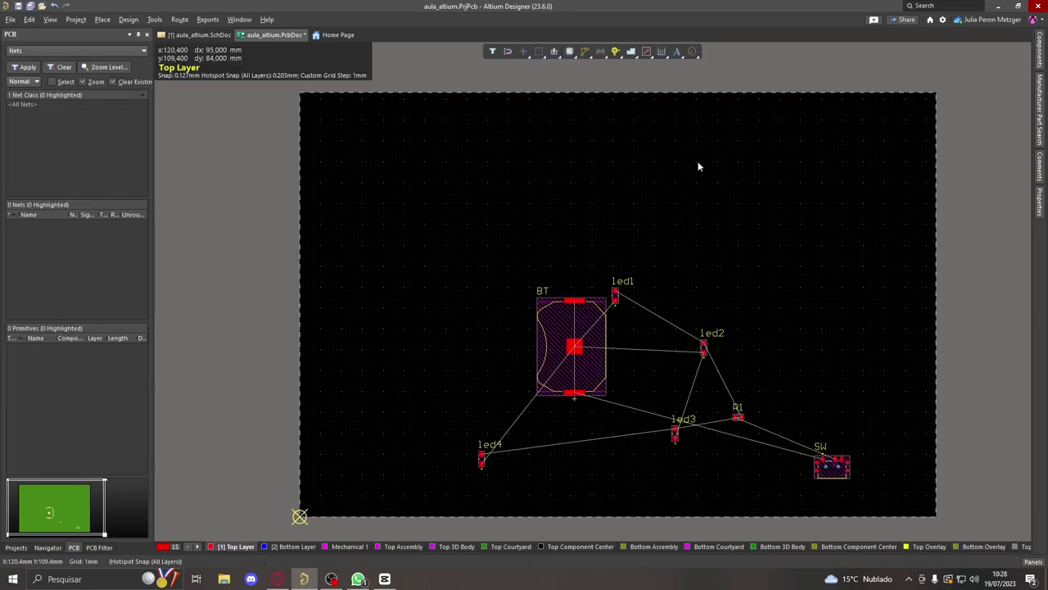
- Draw a full circle of about 25.9 mm radius on the Top Layer near the board's lower-left corner
click(697, 58)
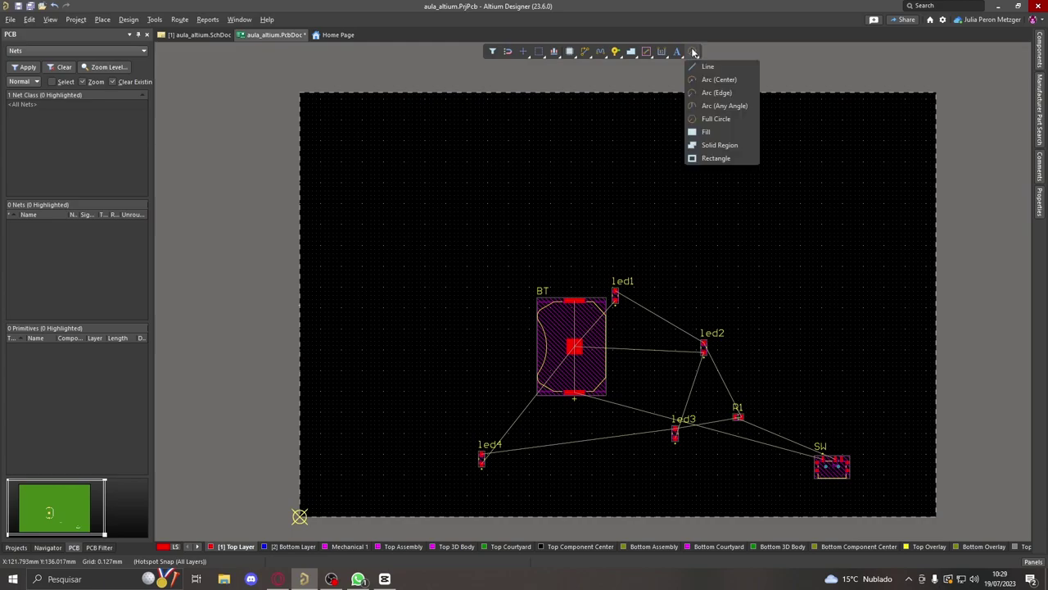
click(707, 120)
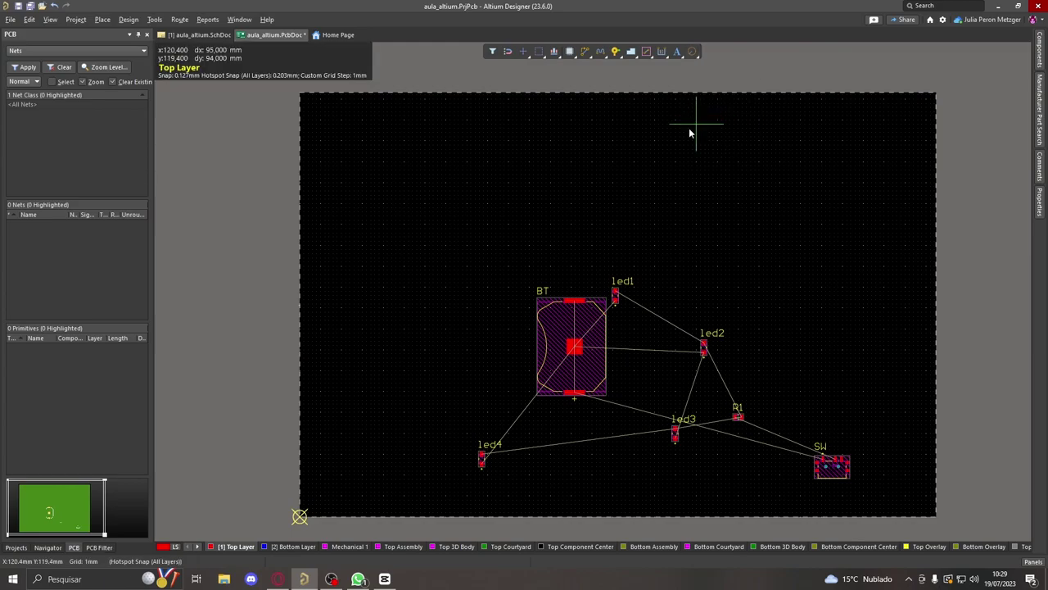
click(384, 434)
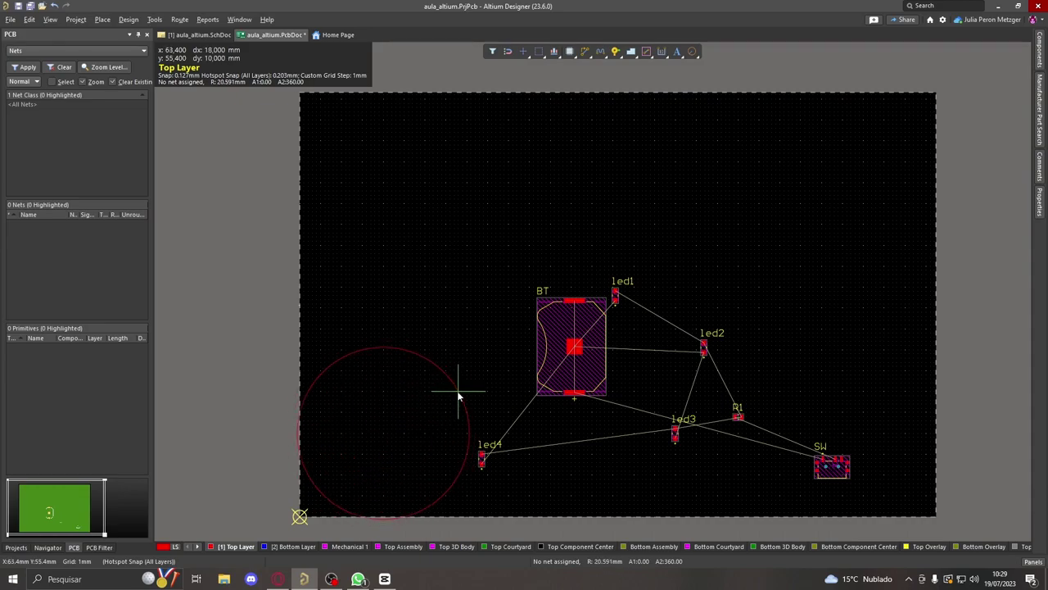
click(480, 385)
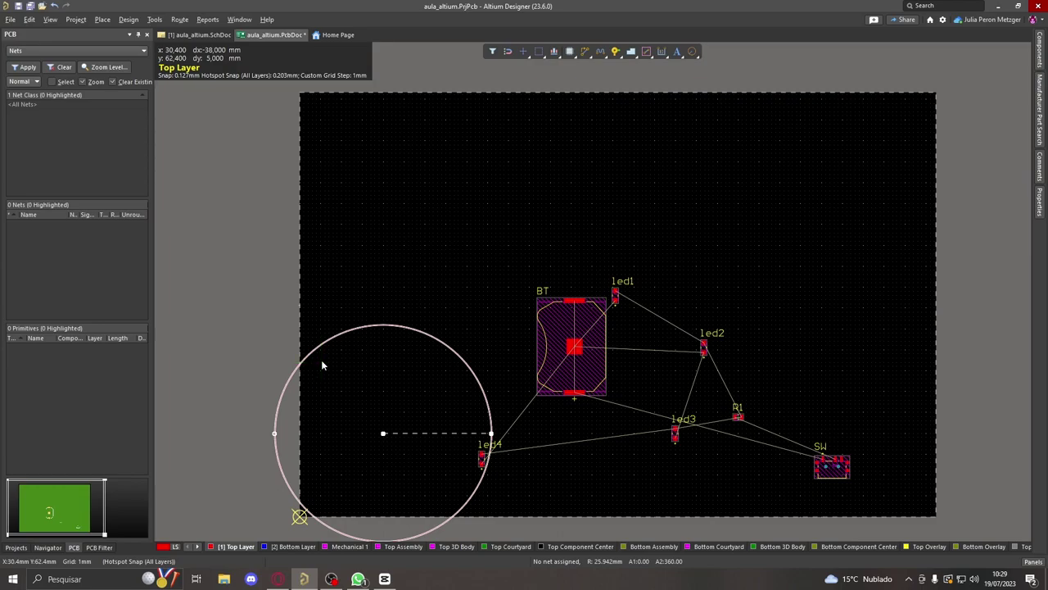
- Define the board shape from the selected circle and delete the Top Layer circle around its edge
click(128, 20)
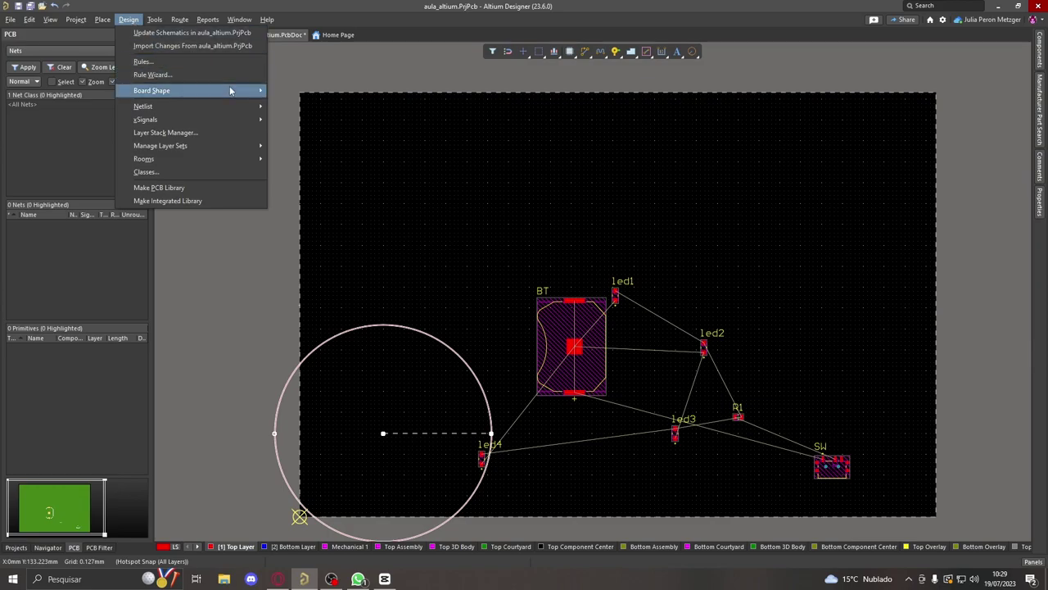
mouse_move(233, 91)
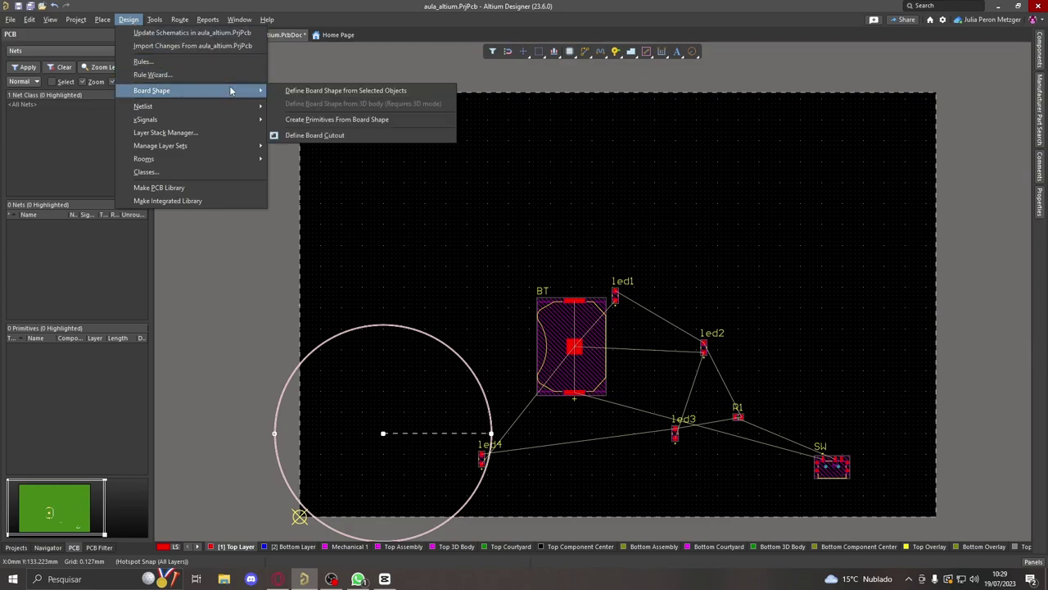
click(302, 93)
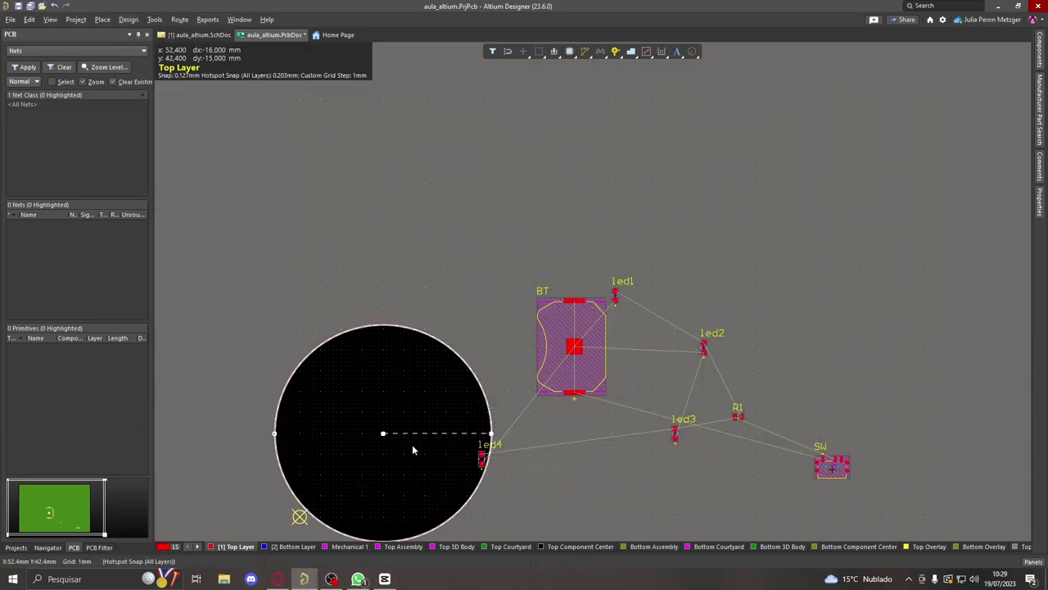
click(492, 344)
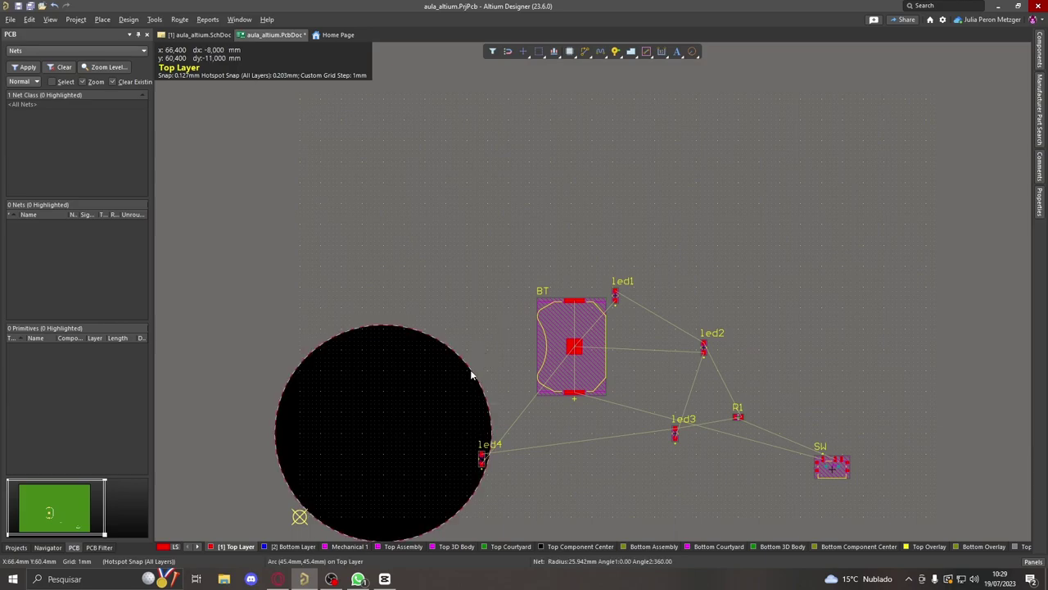
click(471, 374)
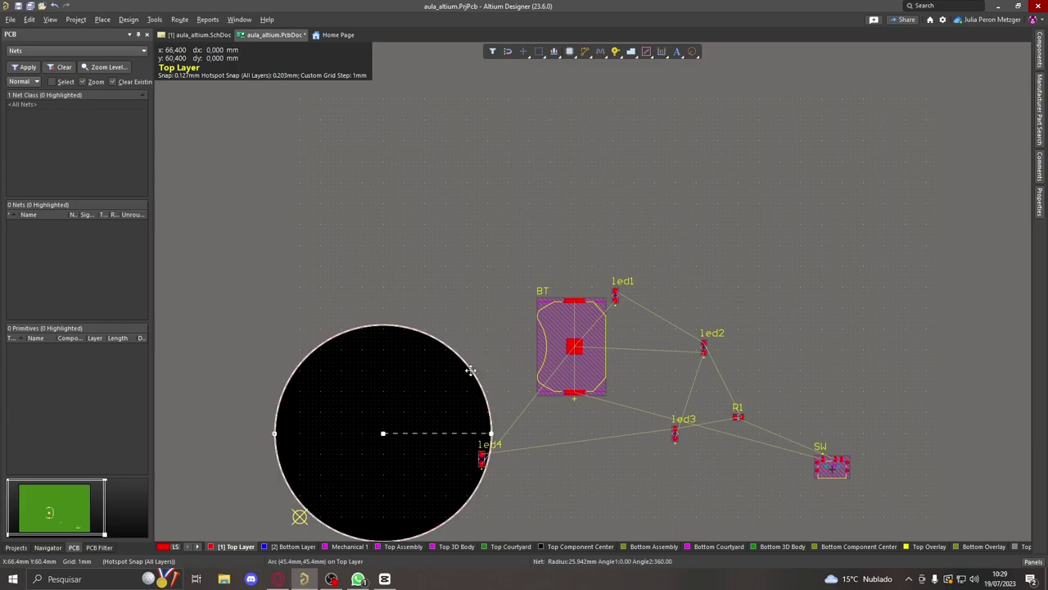
click(456, 375)
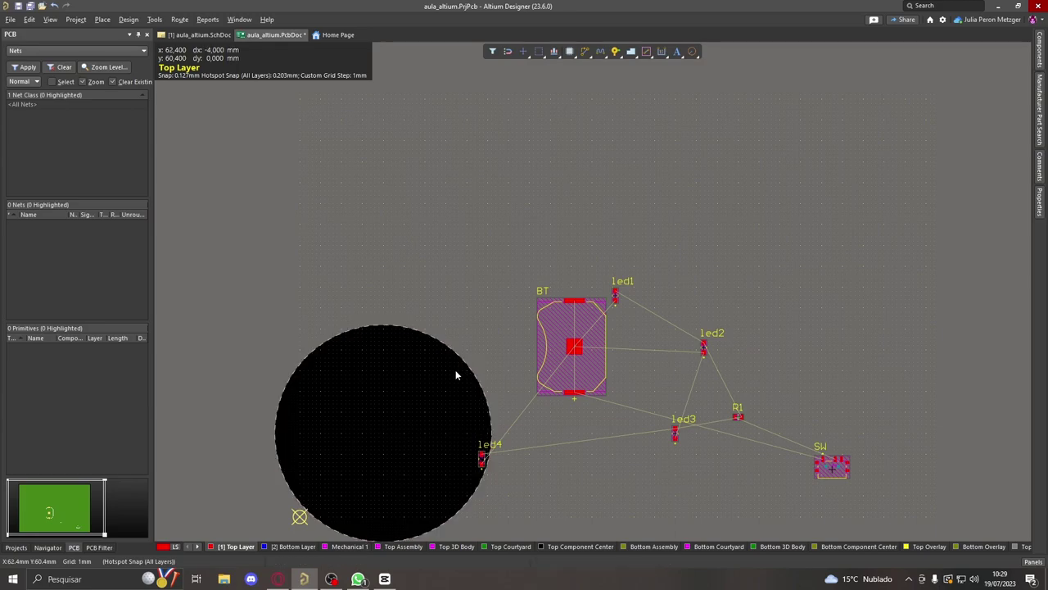
- Create outline primitives from the round board shape on the Top Layer with a custom line width
click(128, 19)
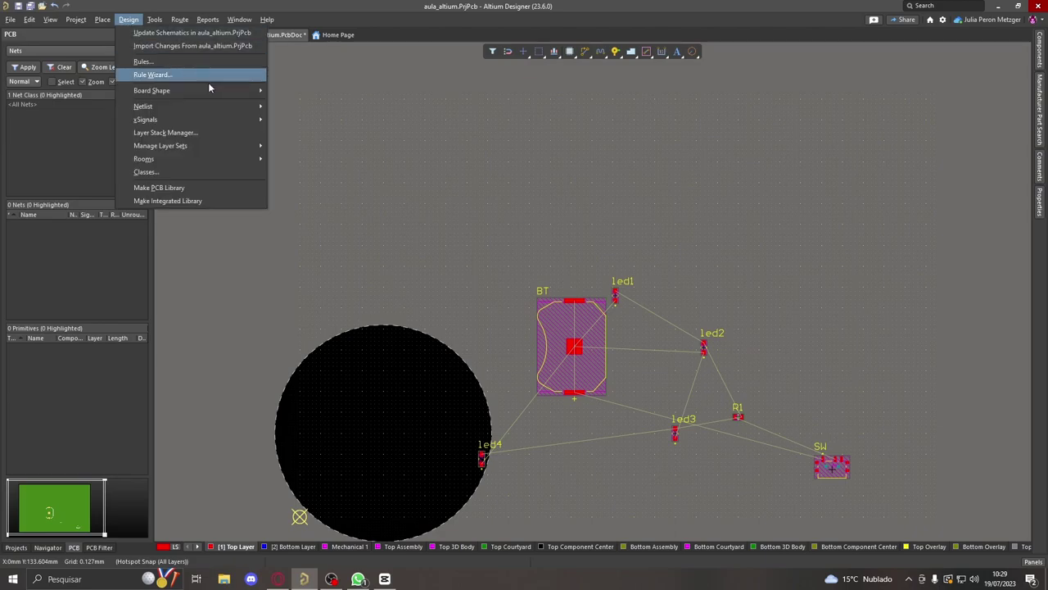
mouse_move(217, 91)
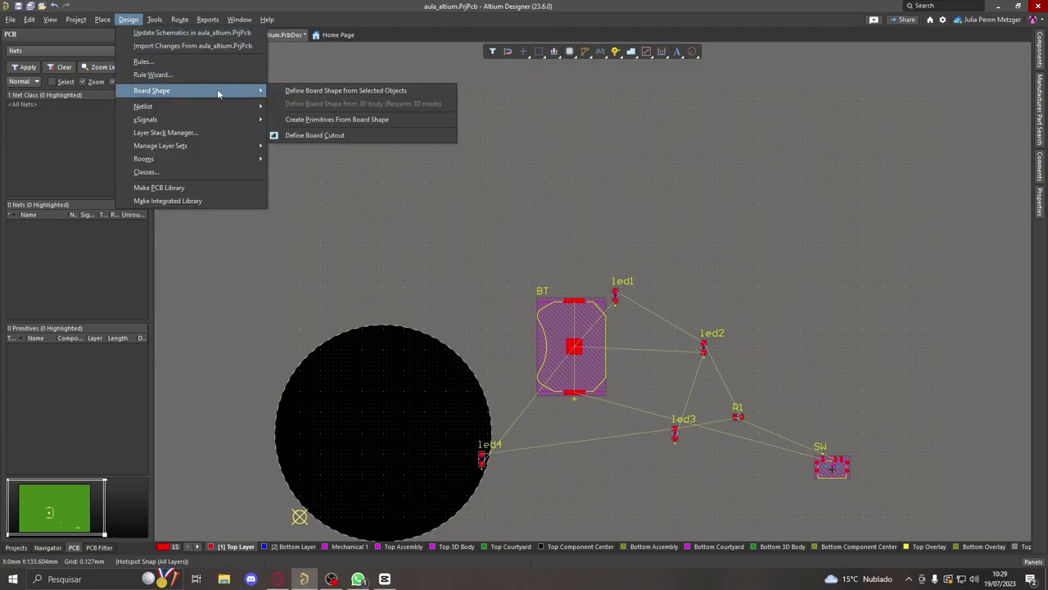
click(335, 117)
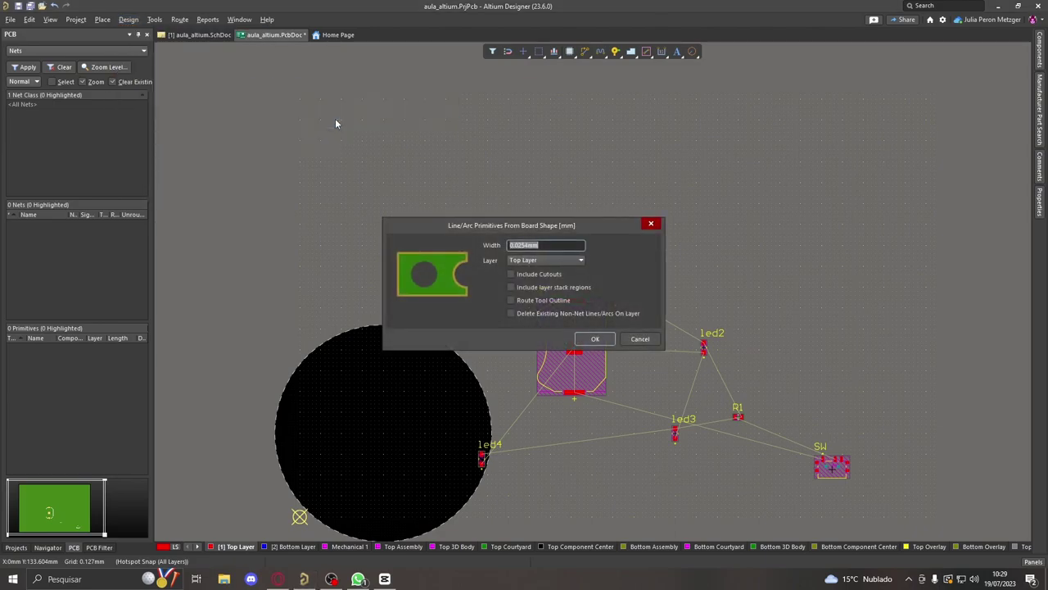
text(0.0)
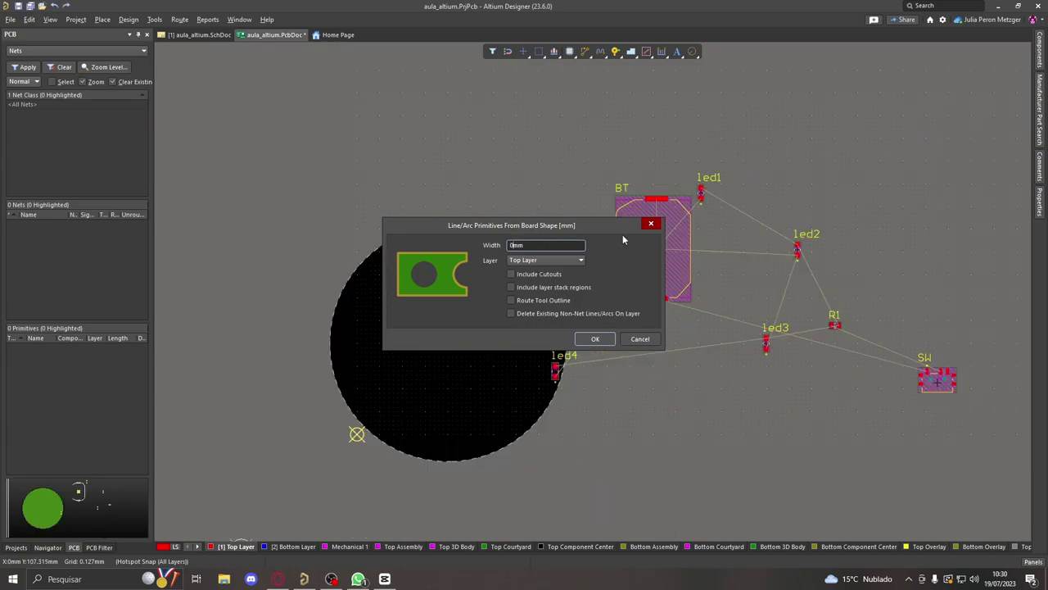
text(2)
click(596, 339)
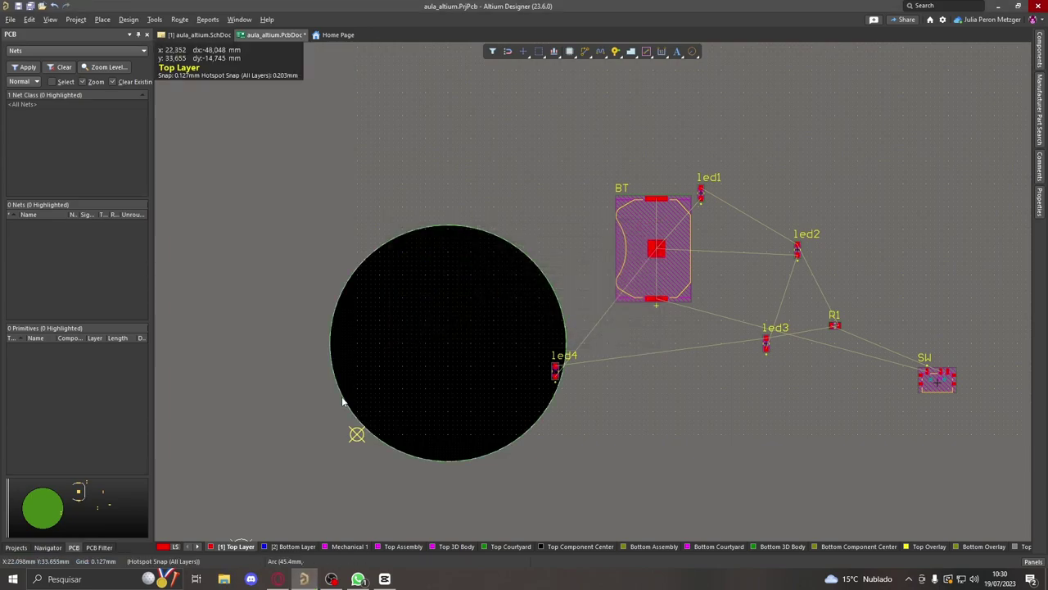
- Inspect the round board's outline up close and in 3D Layout Mode, and return to 2D Layout Mode
ctrl+scroll(338, 395, up, 5)
ctrl+scroll(344, 348, down, 5)
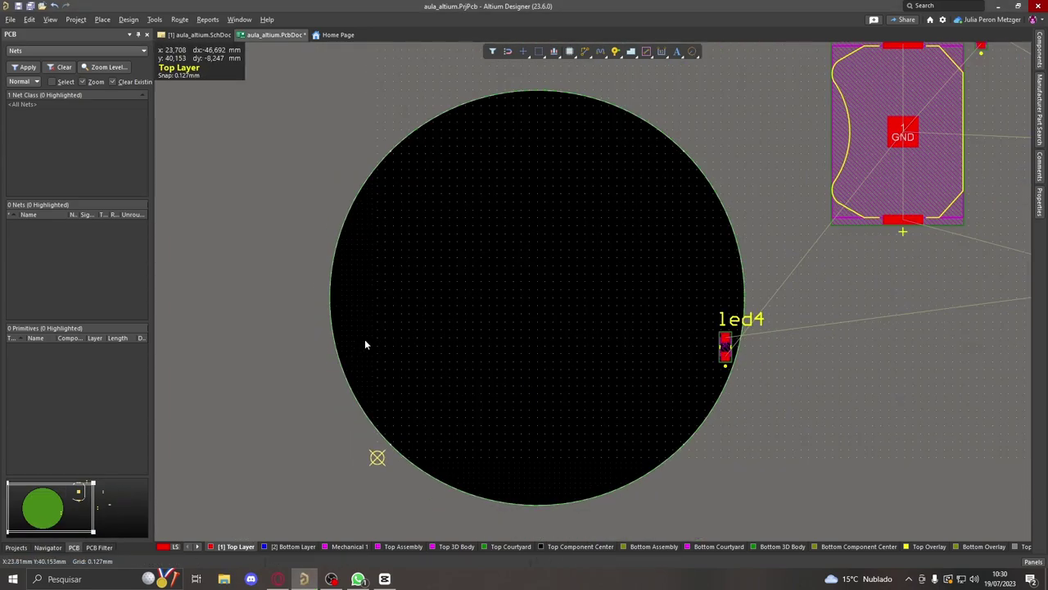
click(50, 20)
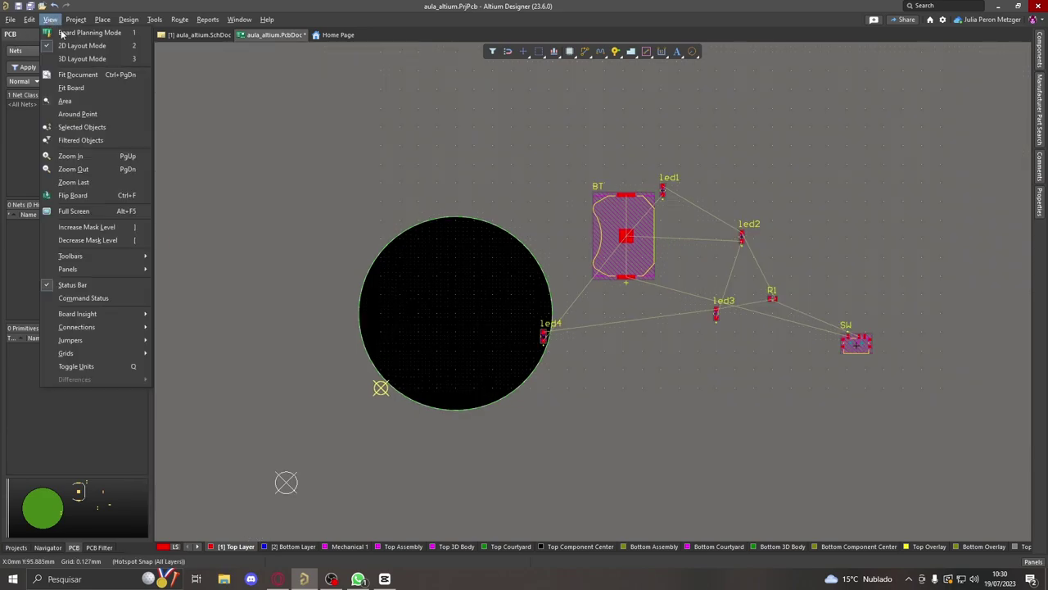
click(86, 59)
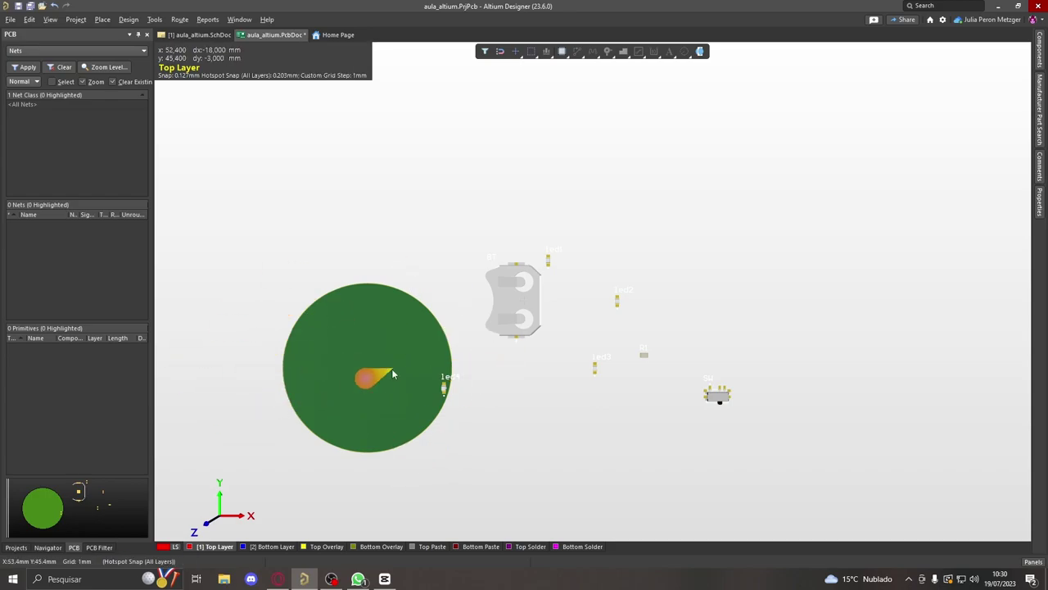
key(2)
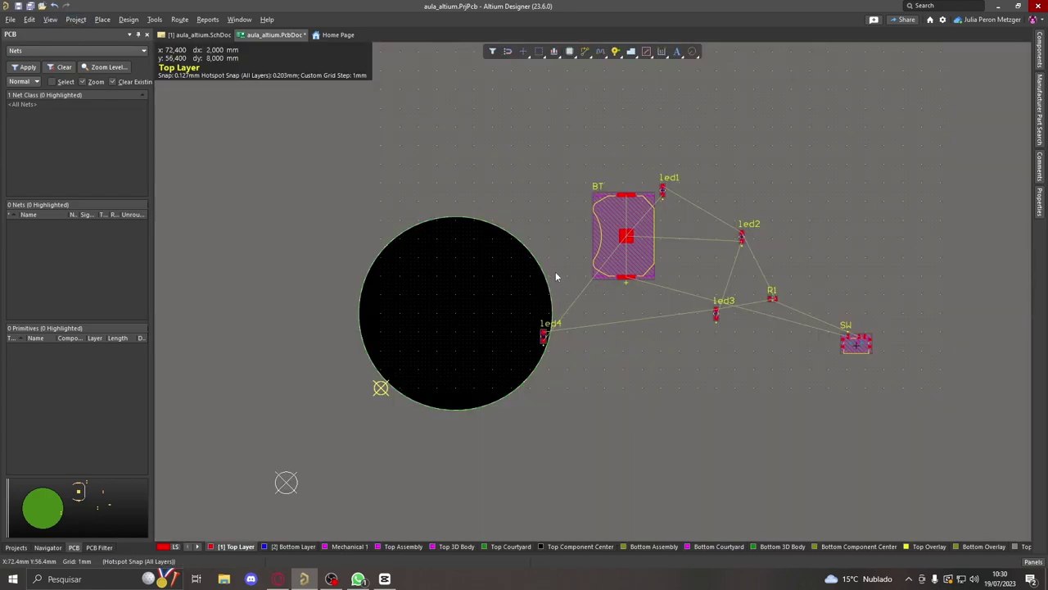
click(692, 50)
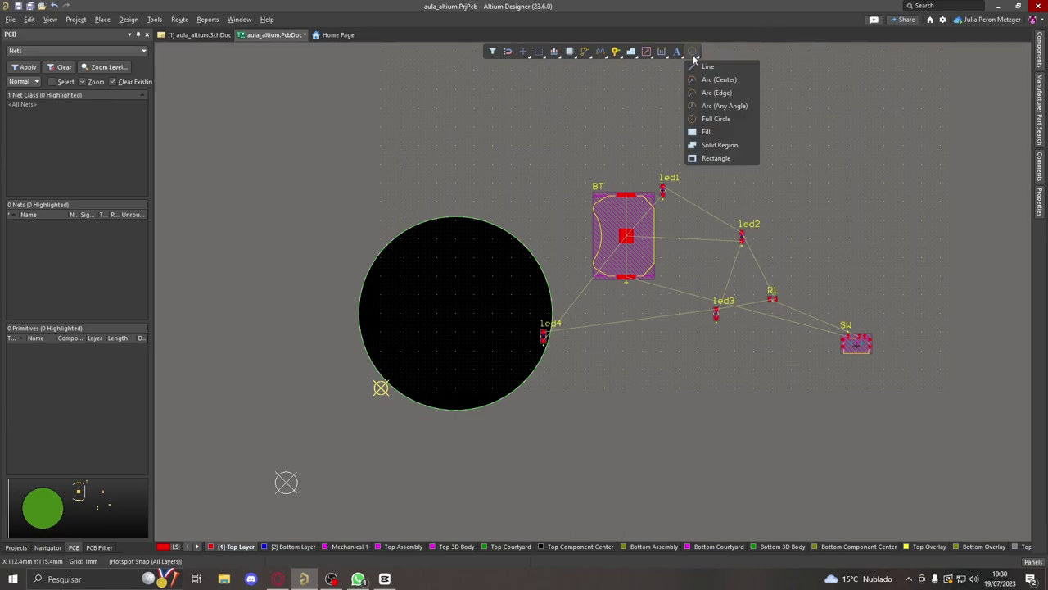
click(740, 72)
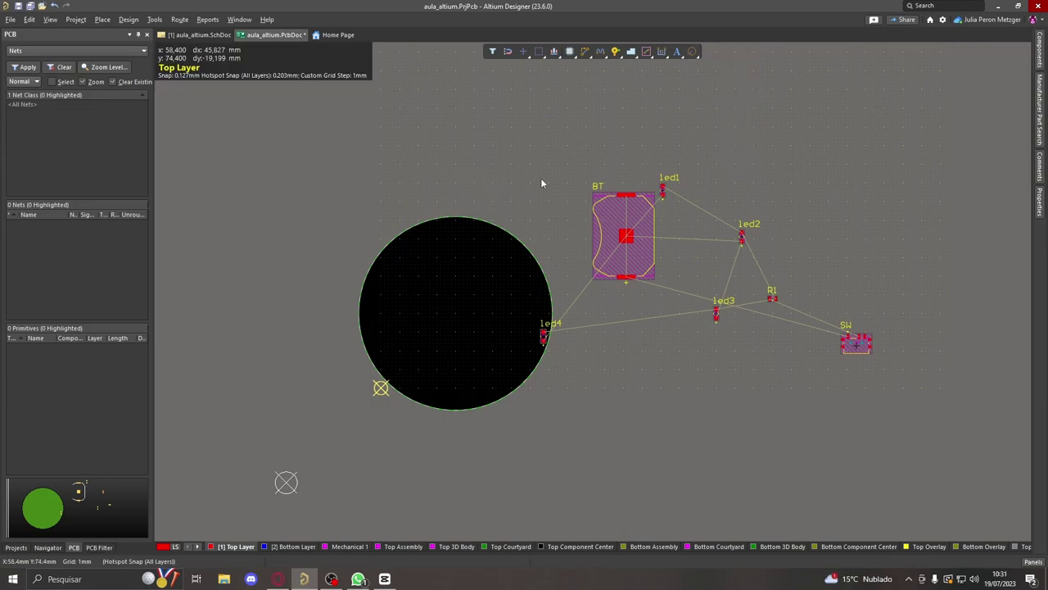
key(Escape)
click(696, 51)
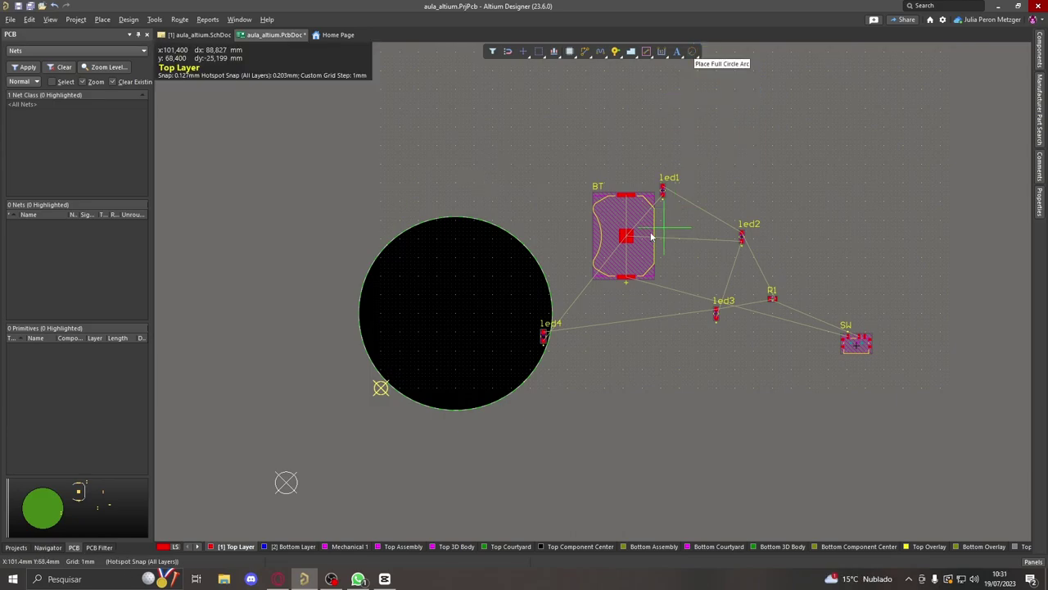
key(Escape)
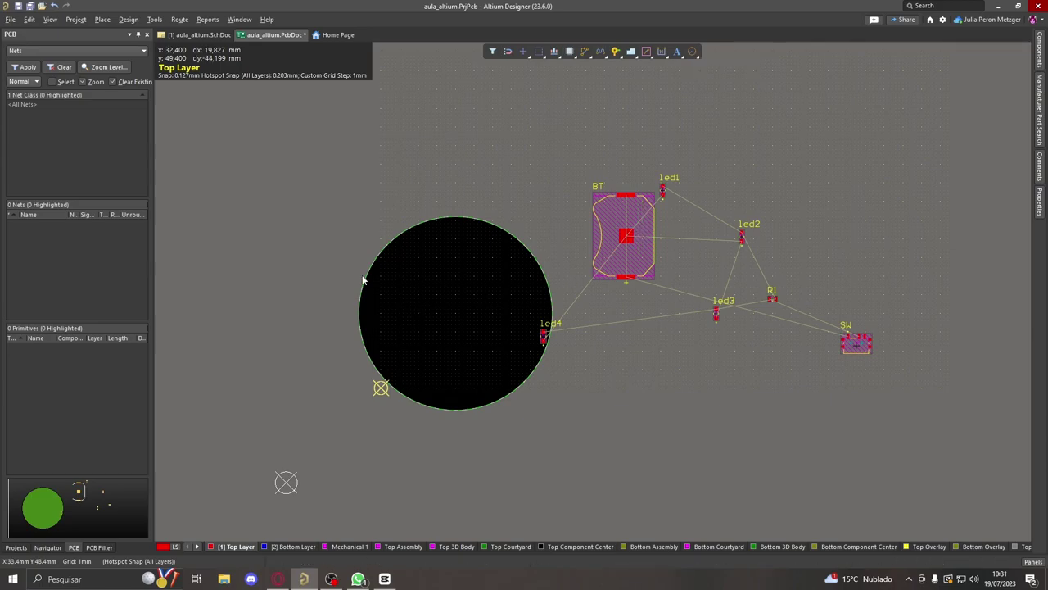
- Review the available file import formats and the commands for defining the board shape
click(11, 19)
mouse_move(98, 201)
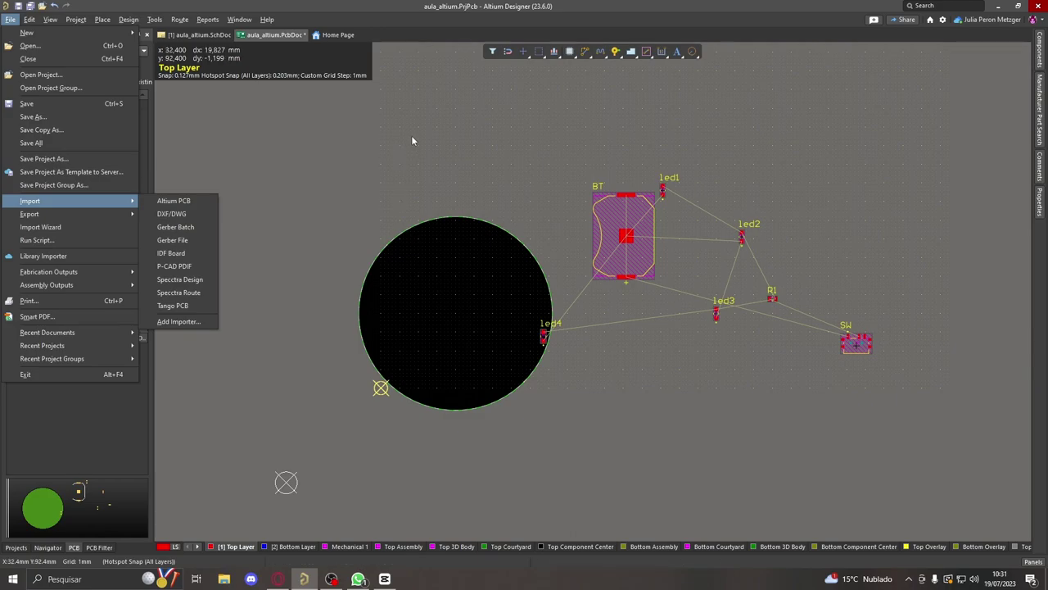
click(353, 213)
click(128, 19)
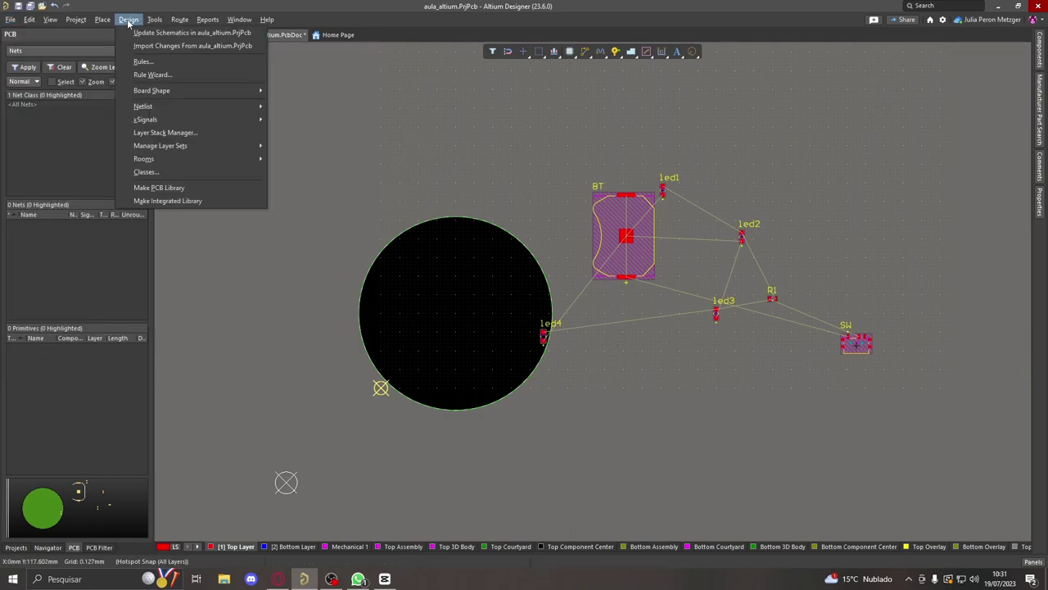
mouse_move(228, 92)
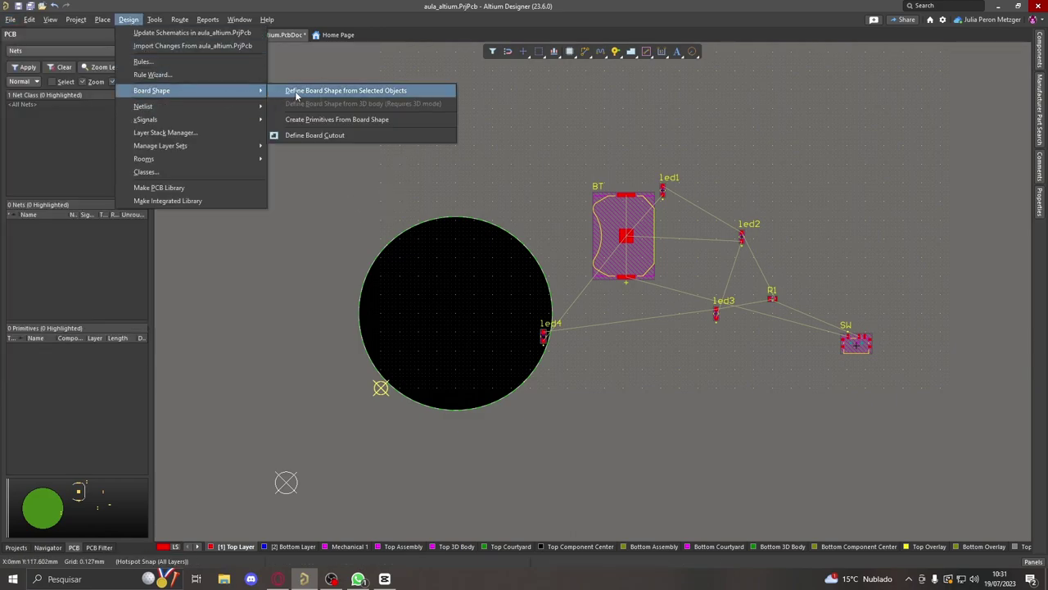
click(296, 90)
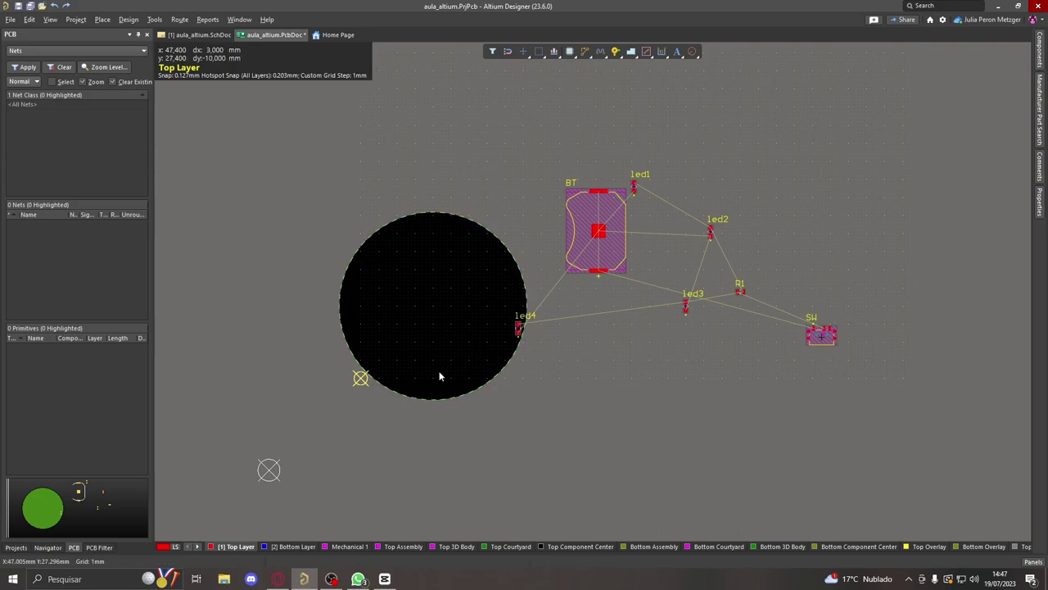
- Undo the round board shape back to the rectangular board and delete the leftover circle
click(480, 328)
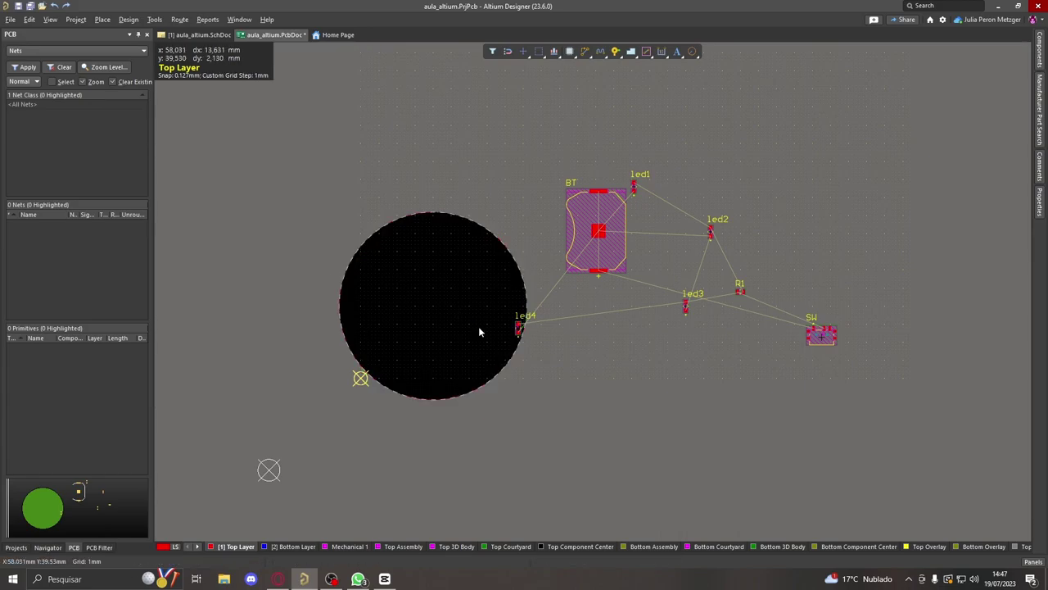
key(ctrl+z)
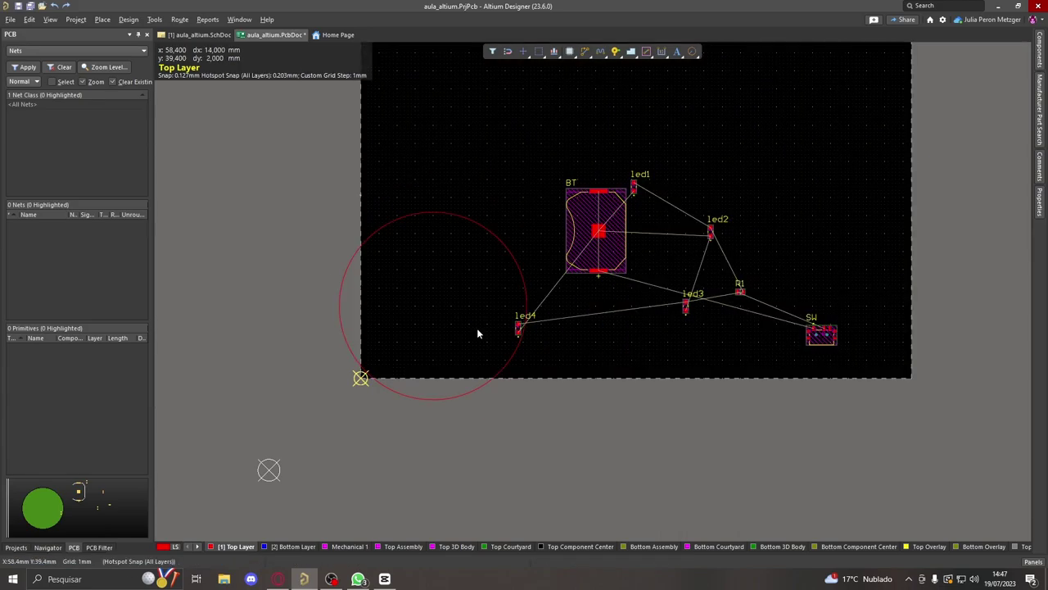
click(518, 267)
key(Delete)
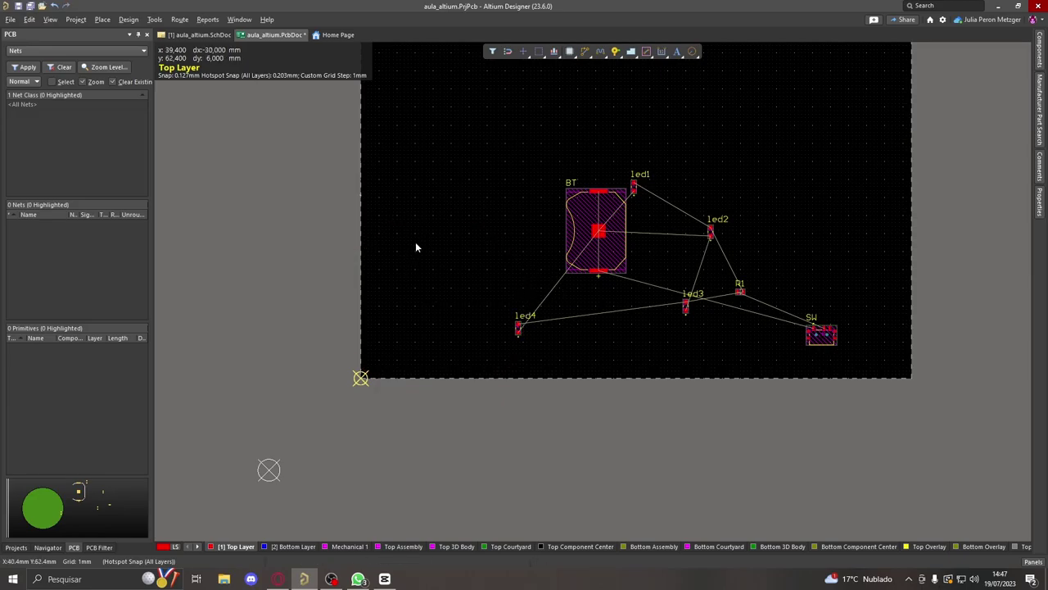
- Move the BT battery holder to the rectangular board's lower-left area, near the grid origin
ctrl+scroll(461, 243, down, 4)
ctrl+scroll(462, 244, up, 3)
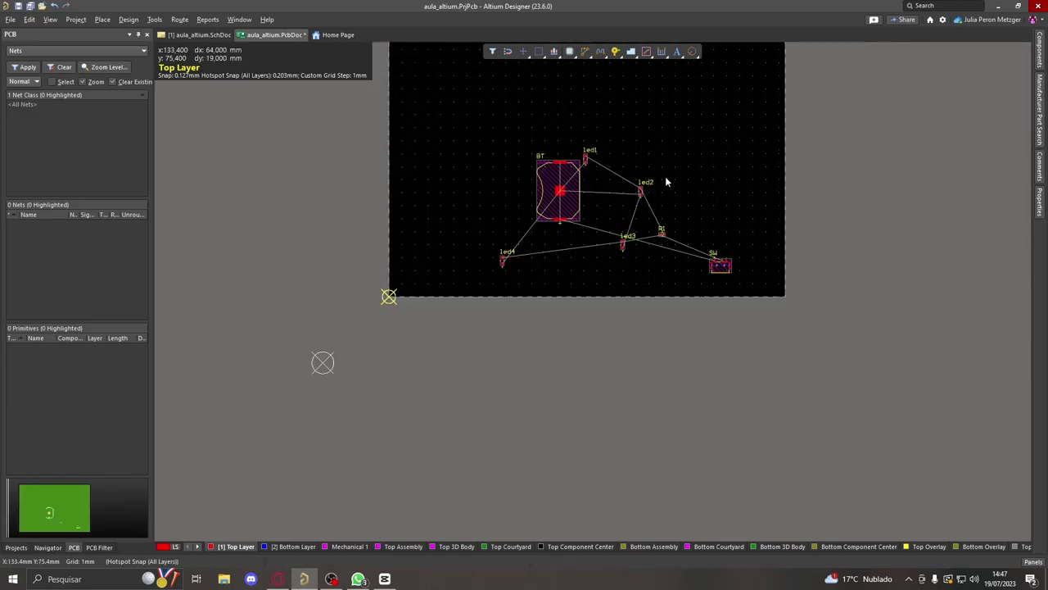
drag(559, 237, 435, 297)
ctrl+scroll(436, 292, up, 5)
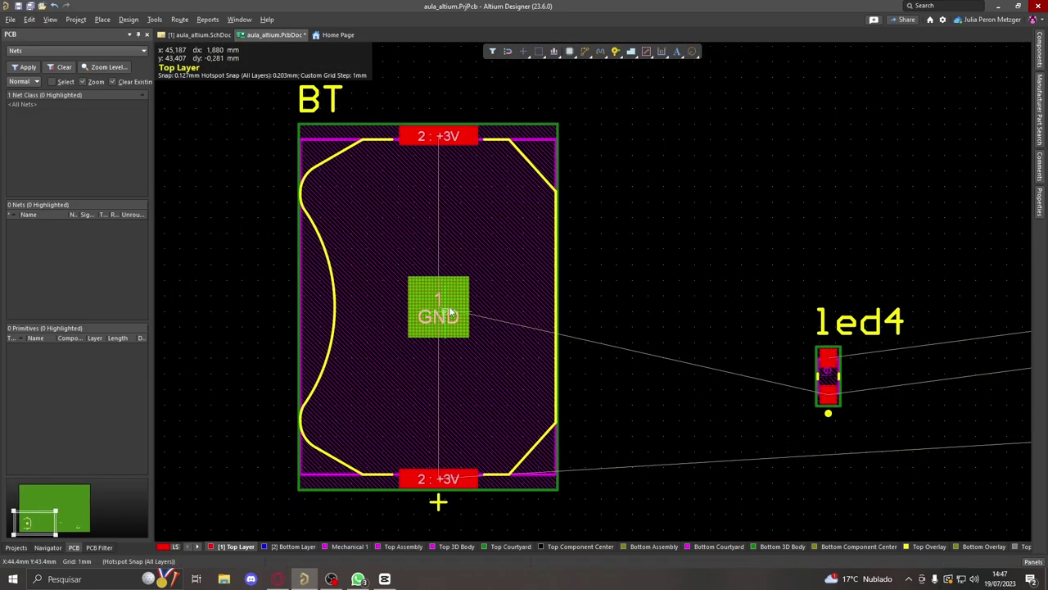
- Draw a full circle centred on BT's GND pad that encloses the holder, and define the board shape from it
click(438, 292)
ctrl+scroll(475, 283, down, 3)
ctrl+scroll(479, 280, up, 2)
click(686, 141)
key(d)
key(s)
key(d)
- Create outline primitives along the edge of the new round board surrounding BT
key(t)
key(Left)
key(s)
key(Down)
key(Down)
key(Return)
click(597, 339)
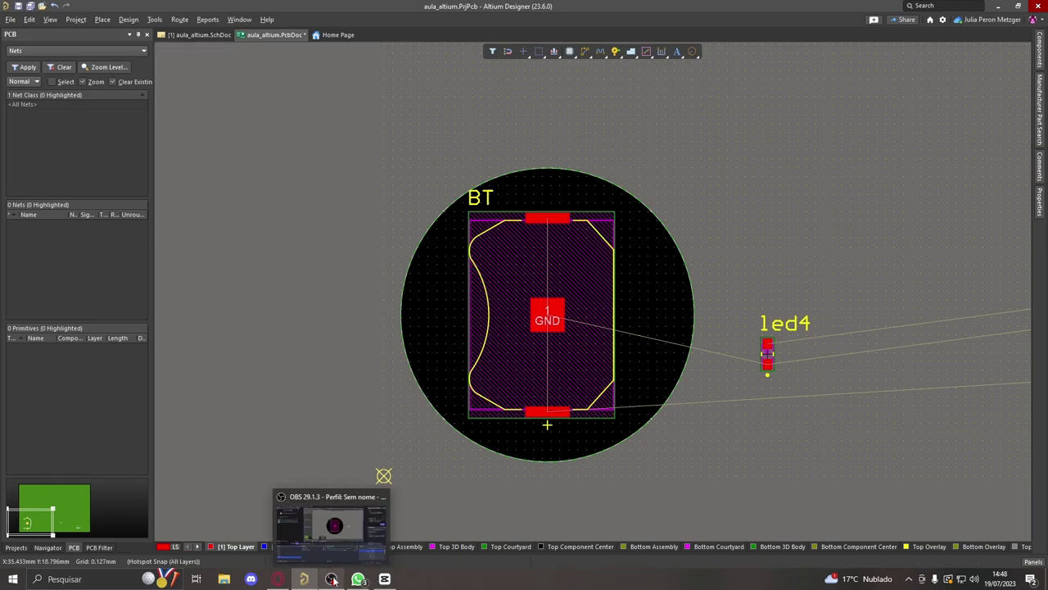
key(p)
key(f)
click(663, 229)
key(Escape)
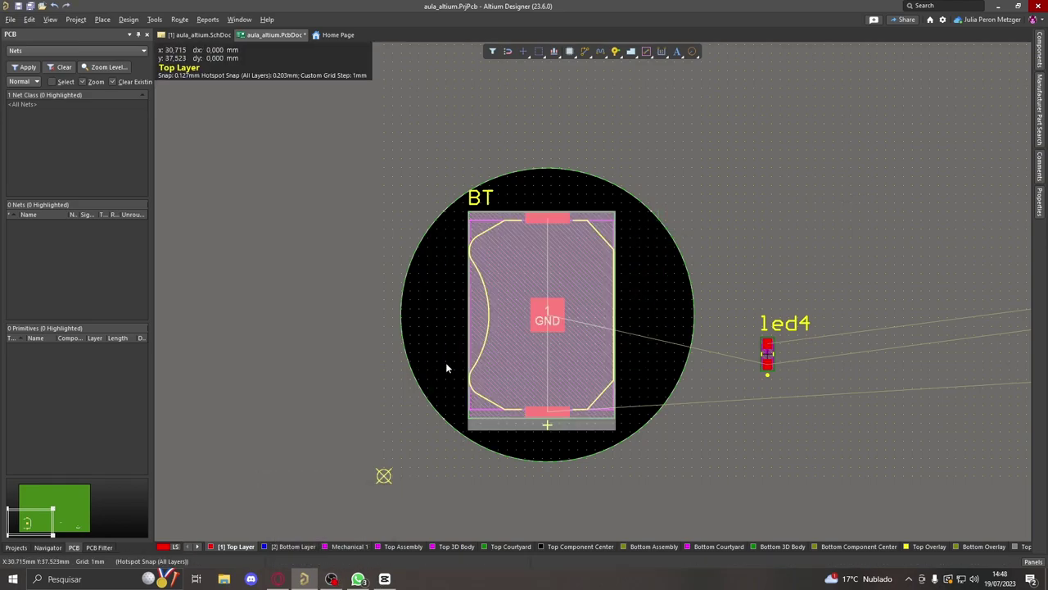
- Move the BT battery holder off the round board, to the area above led4
drag(567, 311, 841, 156)
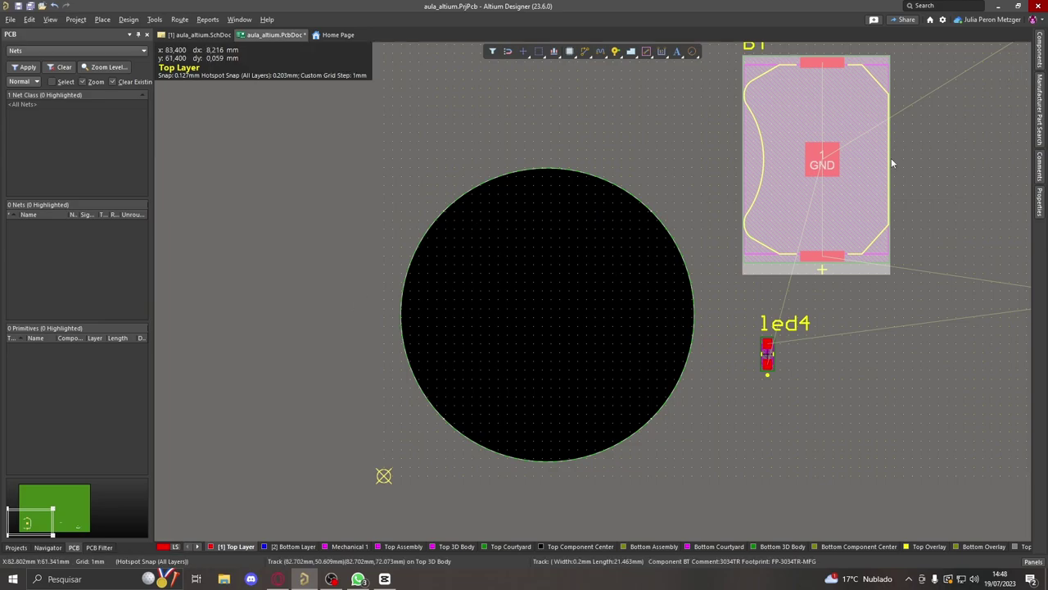
- Move the BT battery holder back onto the round board, roughly centred within its outline
scroll(886, 164, down, 2)
scroll(889, 156, up, 3)
ctrl+scroll(901, 146, down, 2)
ctrl+scroll(901, 146, down, 1)
right_drag(971, 152, 859, 189)
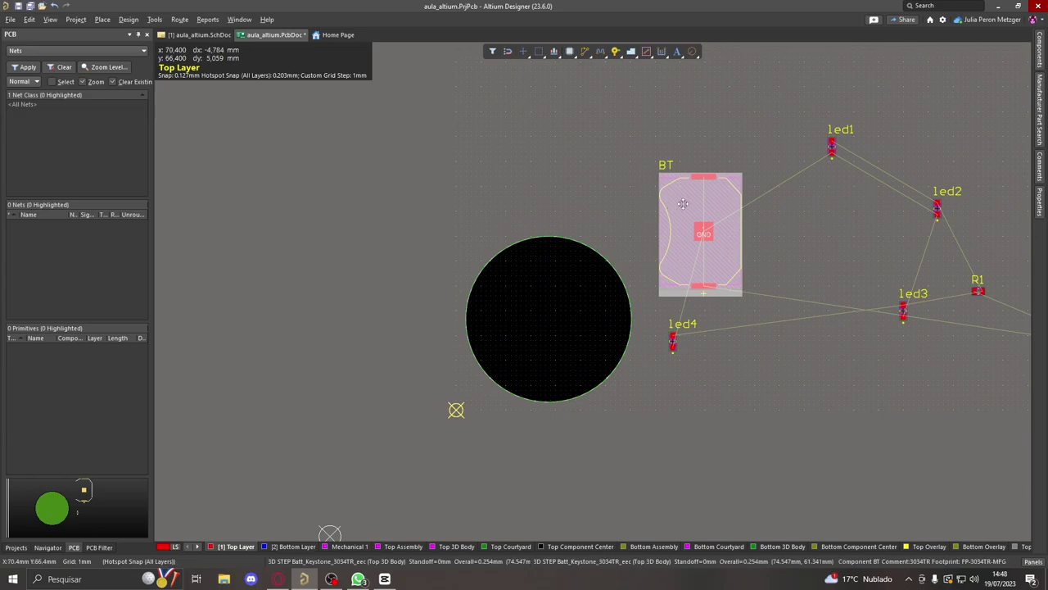
right_drag(927, 208, 871, 321)
scroll(583, 244, down, 1)
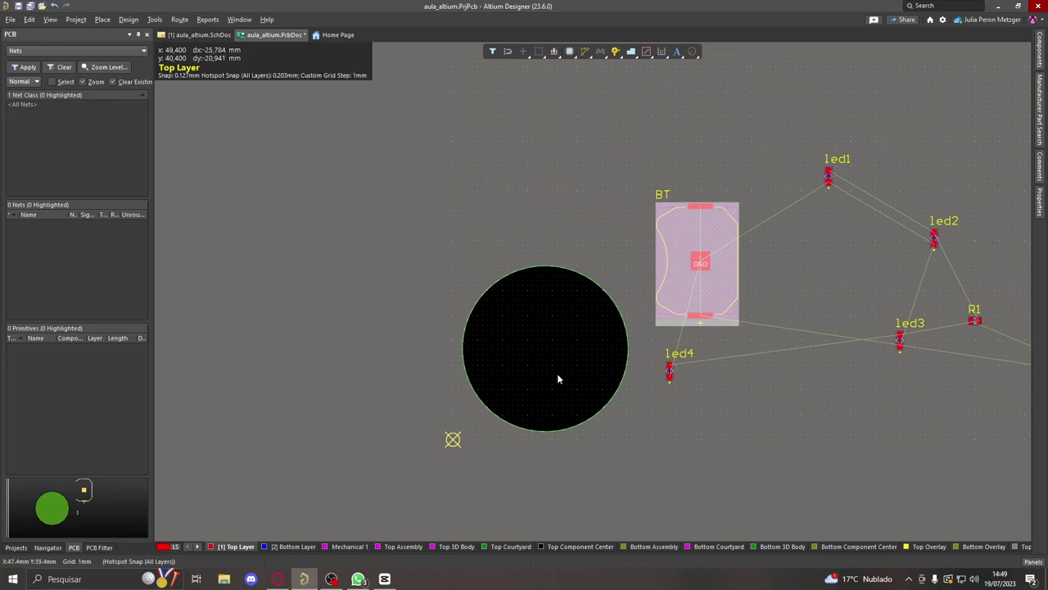
ctrl+scroll(533, 366, up, 2)
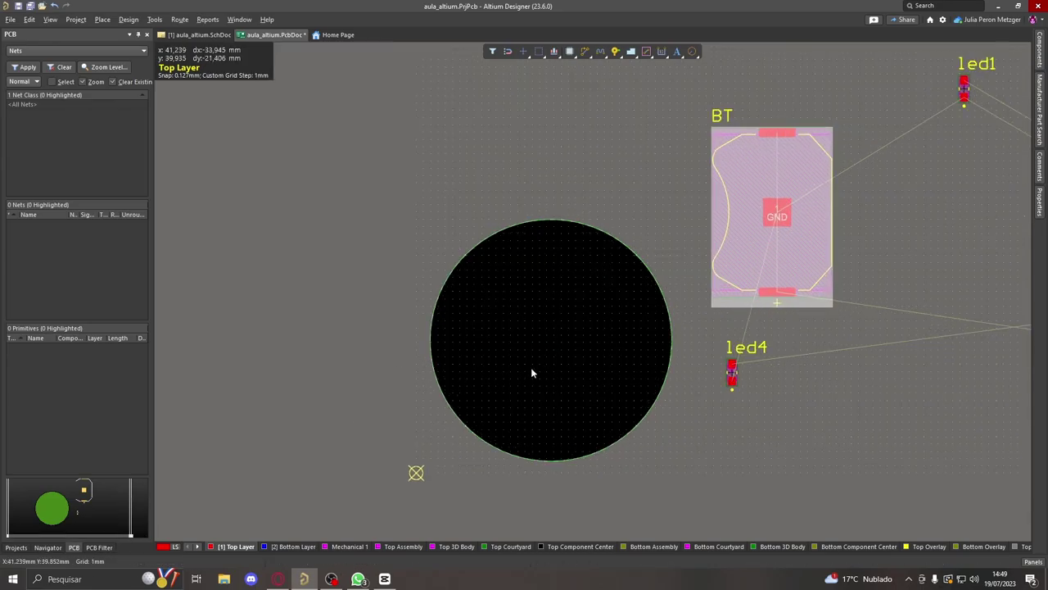
drag(580, 90, 801, 305)
drag(683, 209, 464, 336)
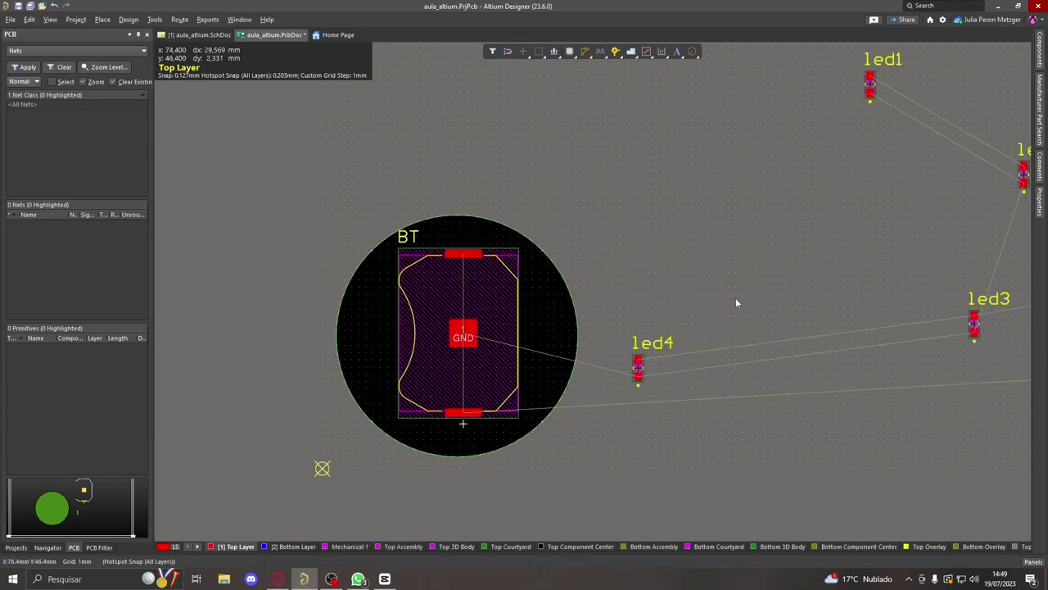
- Place led4 on the round board, in the gap between BT and the board's right edge
drag(690, 322, 627, 398)
drag(637, 360, 542, 321)
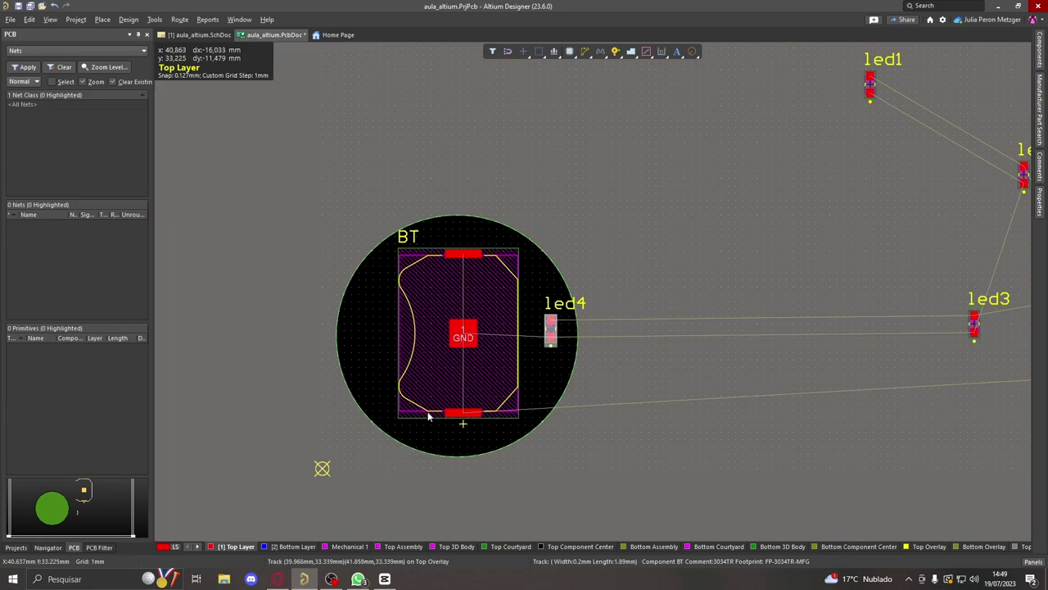
ctrl+scroll(613, 401, up, 2)
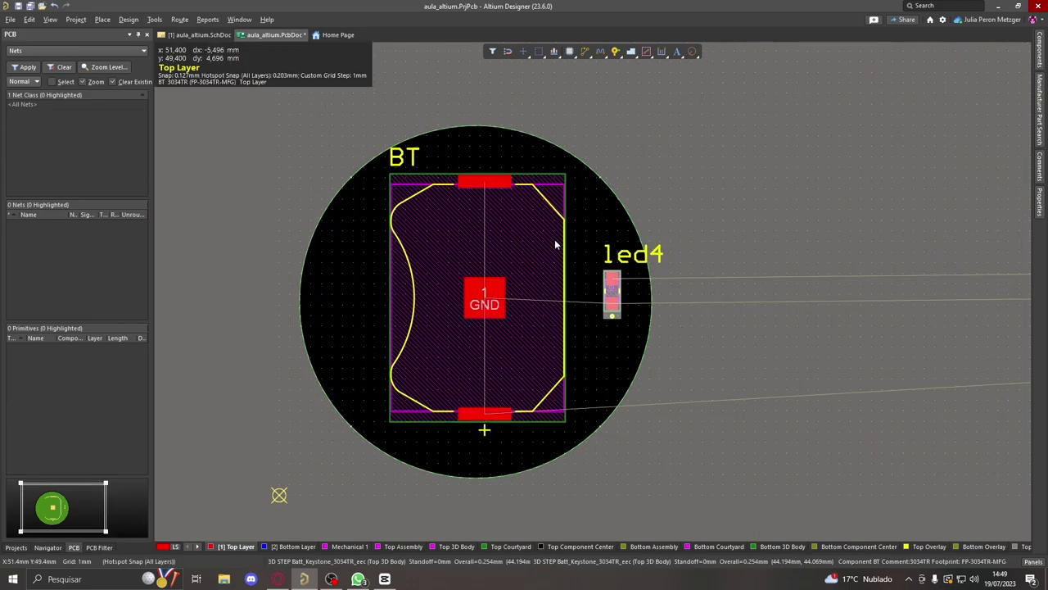
click(776, 165)
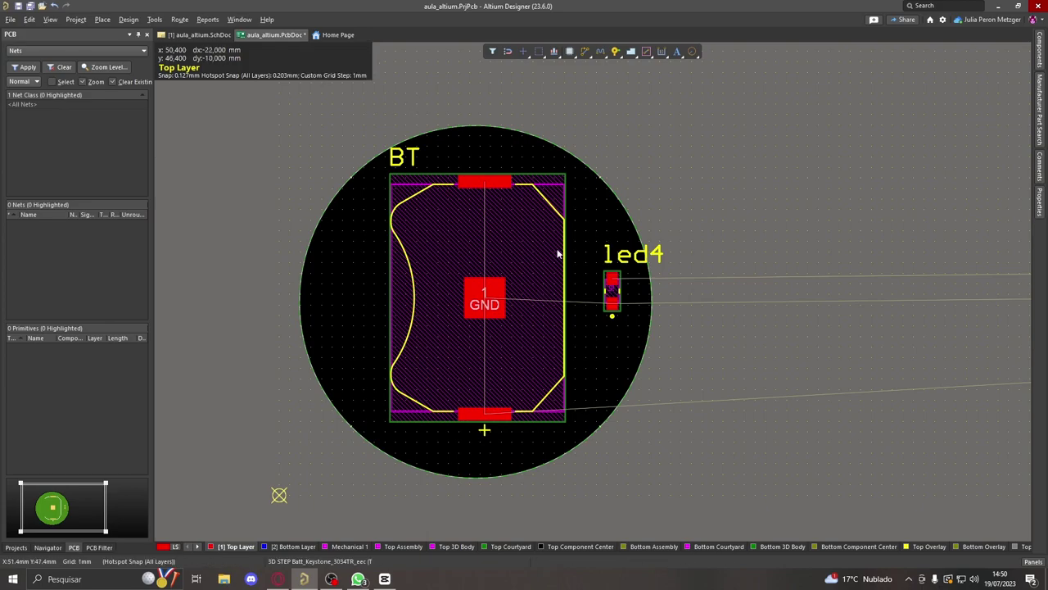
- View the board in 3D layout mode and flip it to inspect both the top side and the underside
click(50, 19)
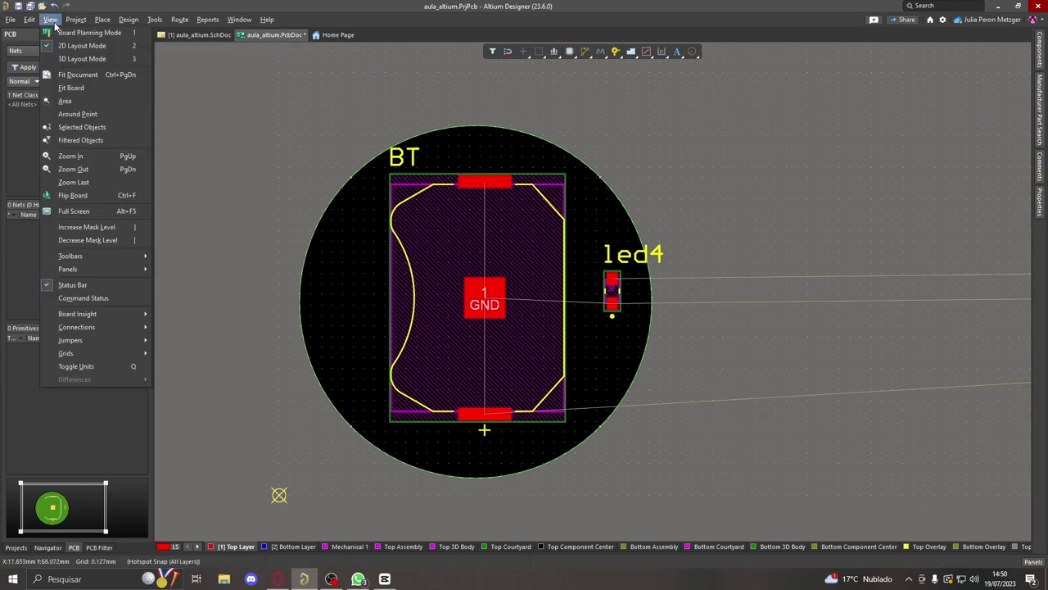
click(74, 45)
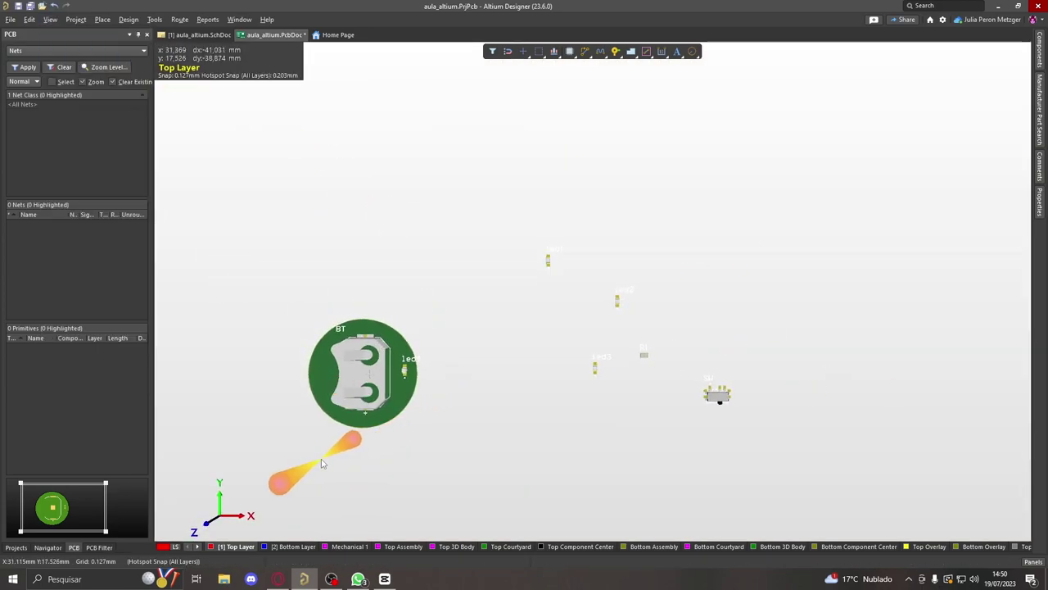
ctrl+scroll(360, 385, up, 6)
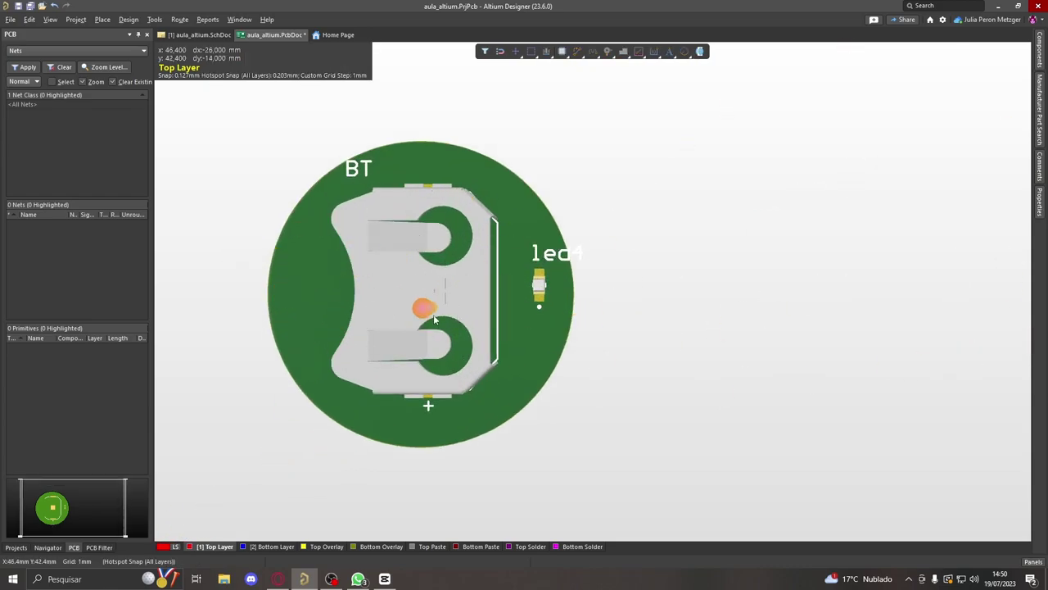
right_click(528, 288)
key(Escape)
key(v)
key(b)
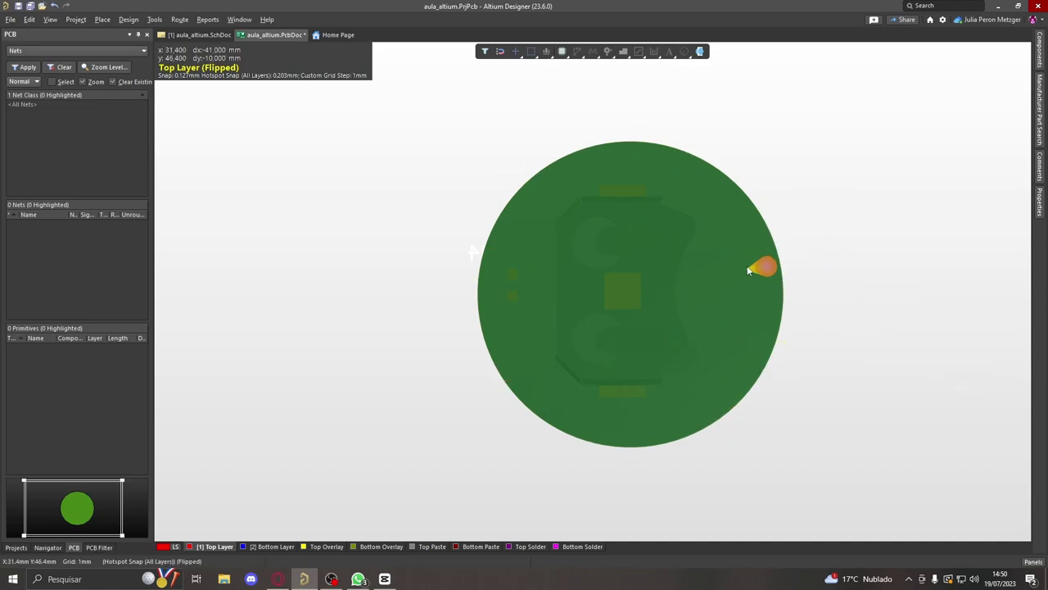
right_click(746, 265)
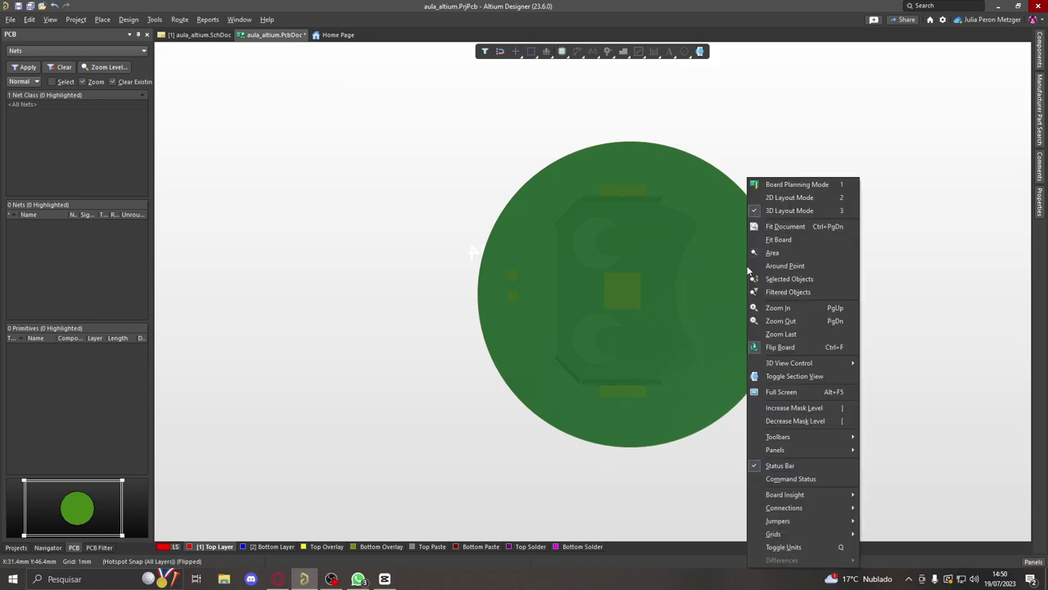
key(Escape)
key(v)
key(b)
shift+right_drag(857, 288, 915, 367)
key(0)
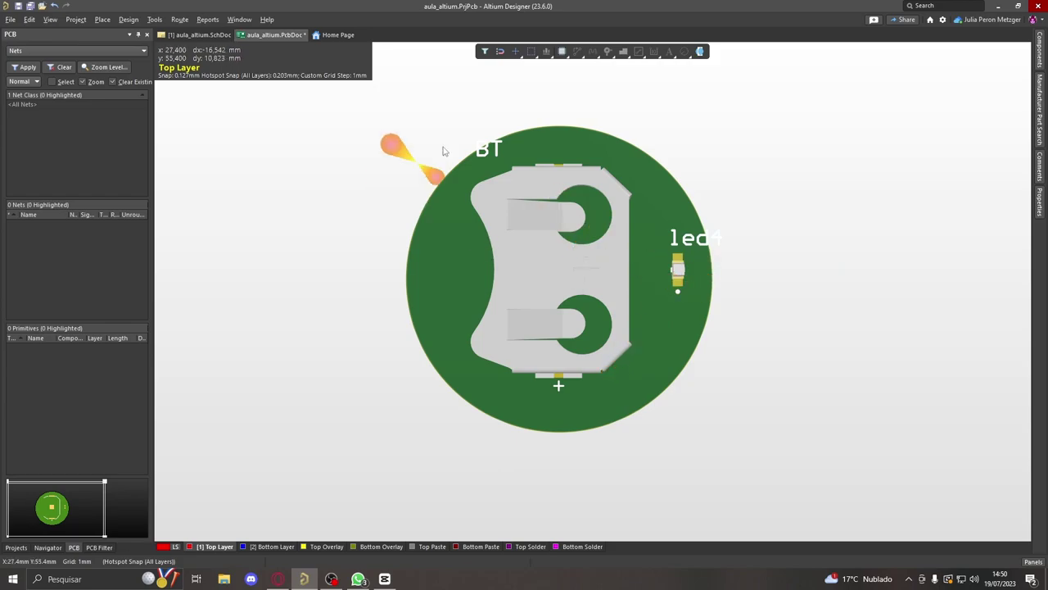
- Shift BT slightly left on the round board, and return to 2D layout mode after viewing the flipped side
mouse_move(550, 269)
mouse_down()
mouse_move(548, 284)
mouse_move(538, 270)
mouse_up()
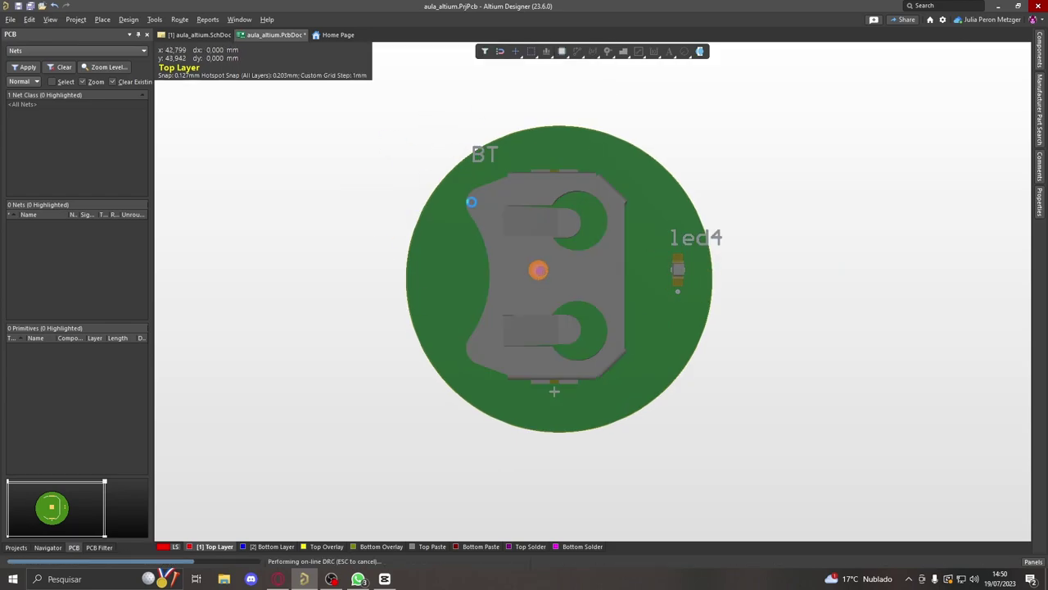
key(ctrl+f)
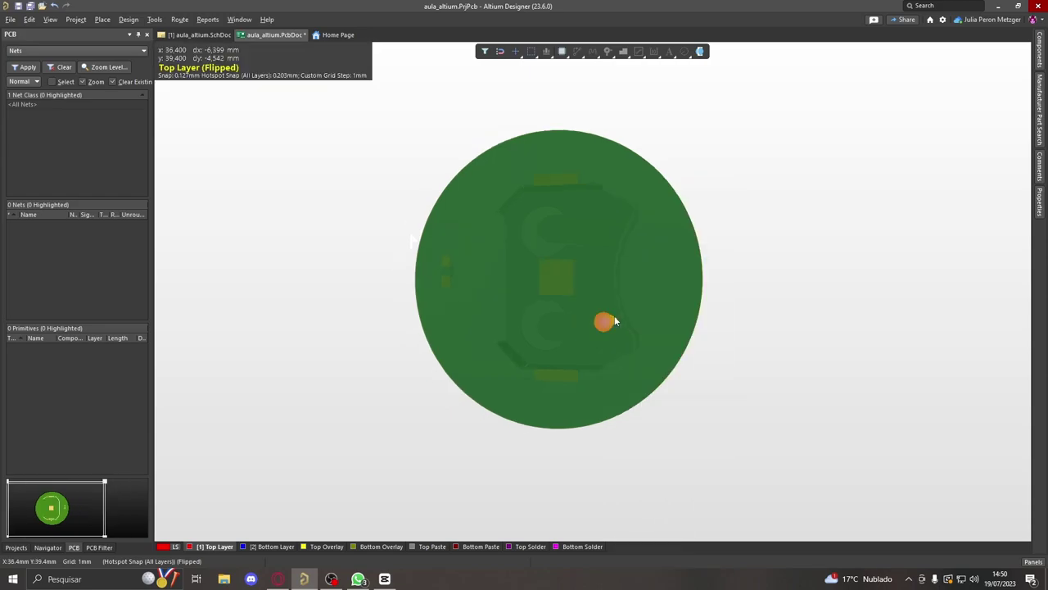
key(ctrl+f)
click(50, 19)
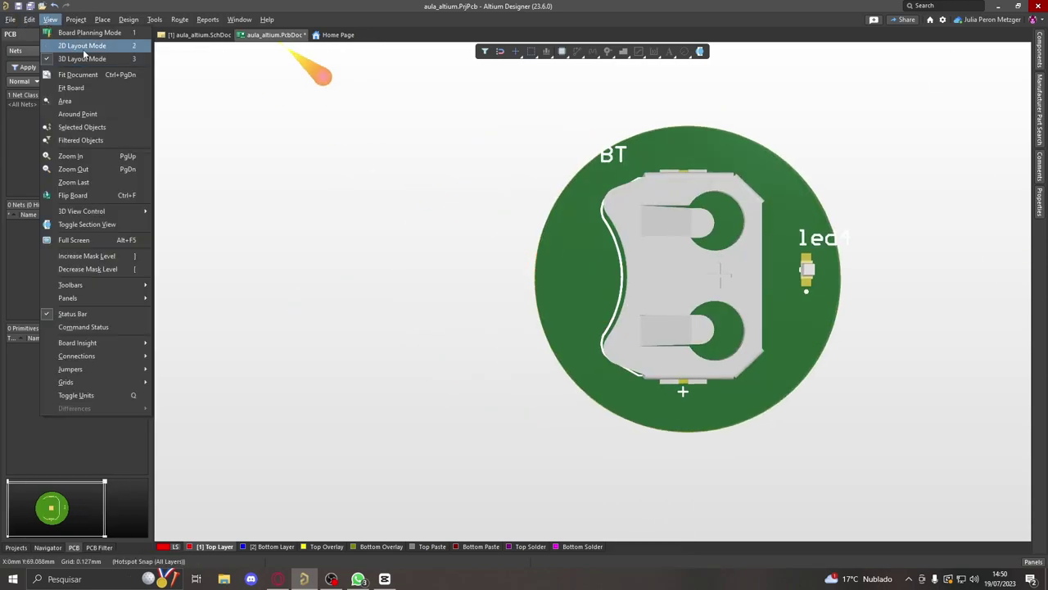
click(82, 47)
- Assign led4 to the Bottom Layer
click(612, 292)
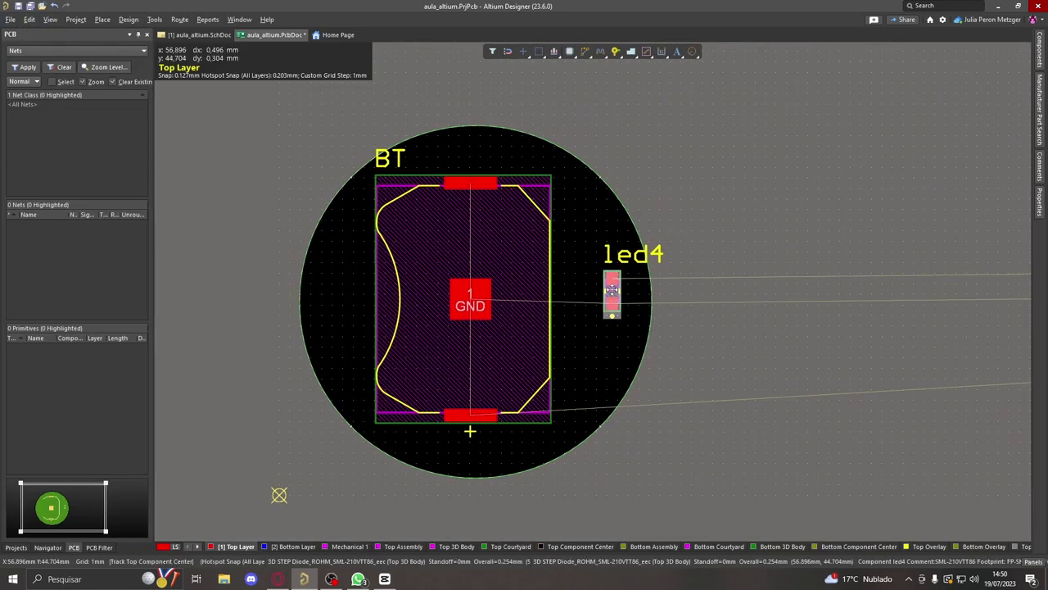
click(1038, 199)
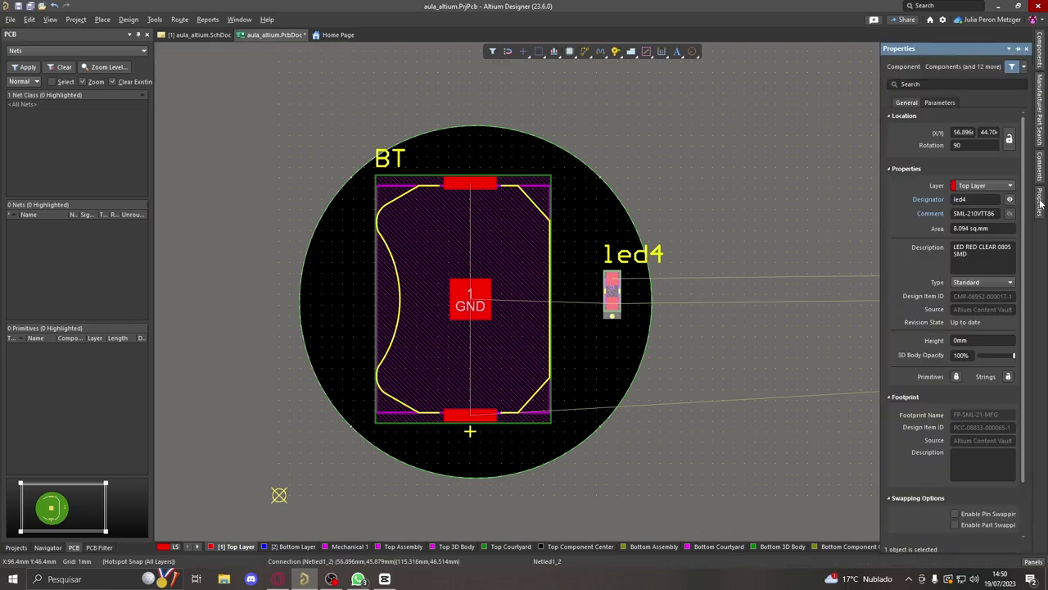
click(964, 186)
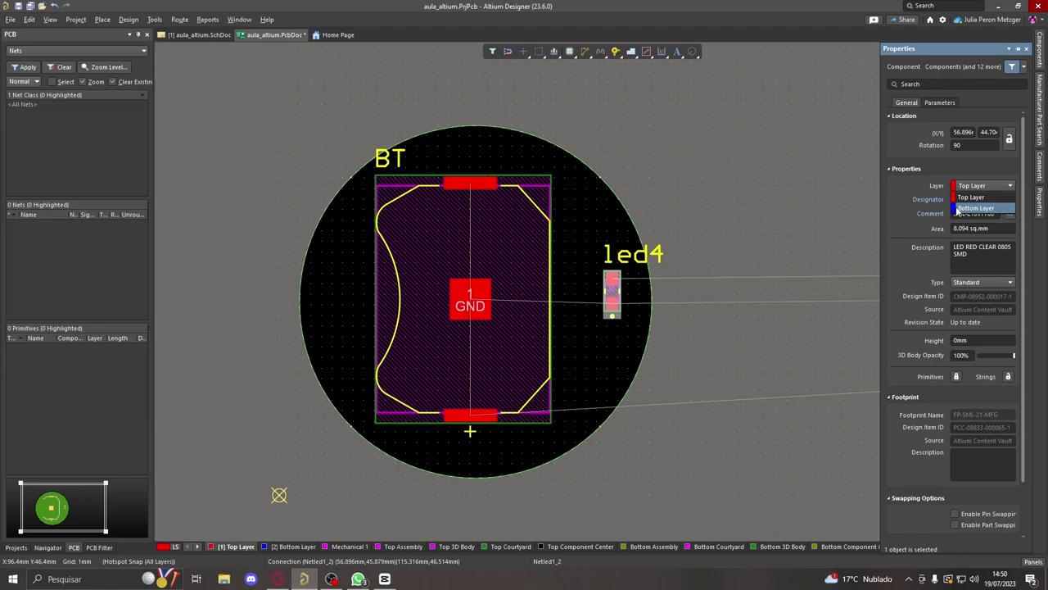
click(960, 209)
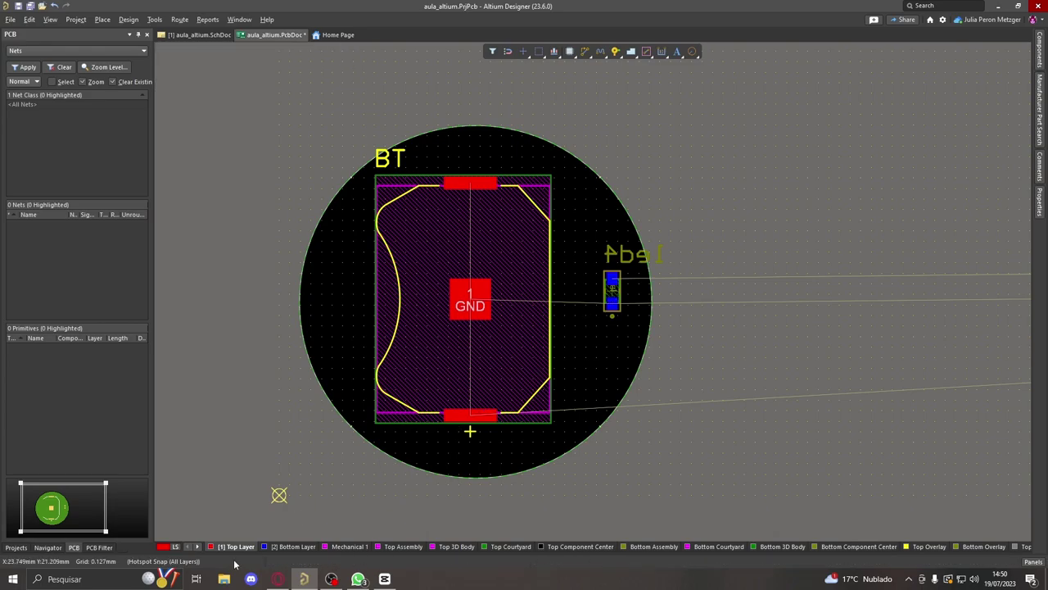
- Alternate the active layer between Top Layer and Bottom Layer, leaving Bottom Layer active
click(282, 547)
click(237, 547)
click(291, 546)
click(245, 546)
click(293, 546)
- Examine led4 on the flipped board in 3D layout mode, and return to 2D layout mode
key(3)
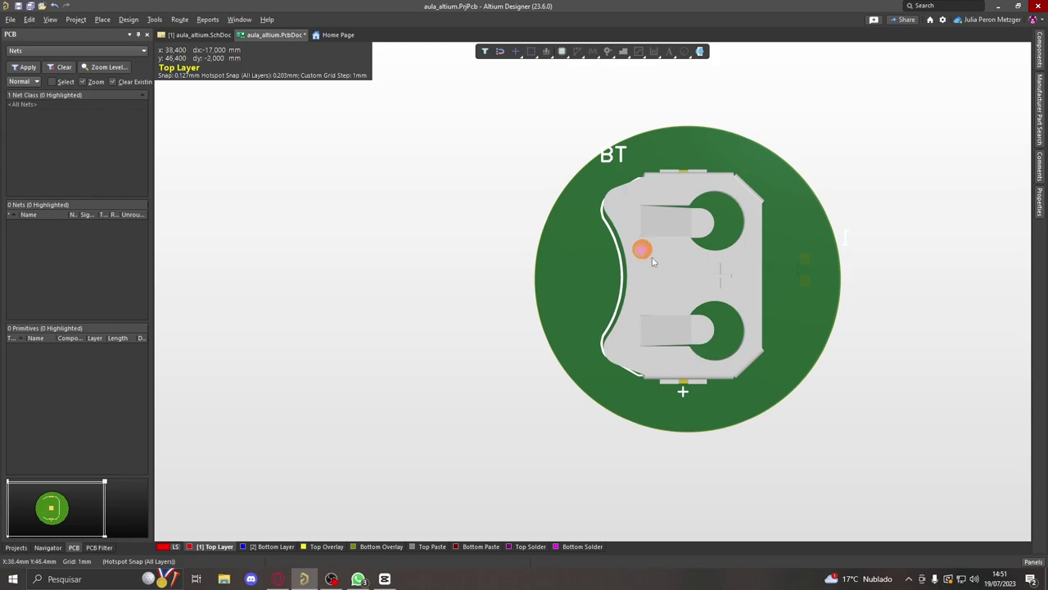
right_click(724, 287)
click(753, 346)
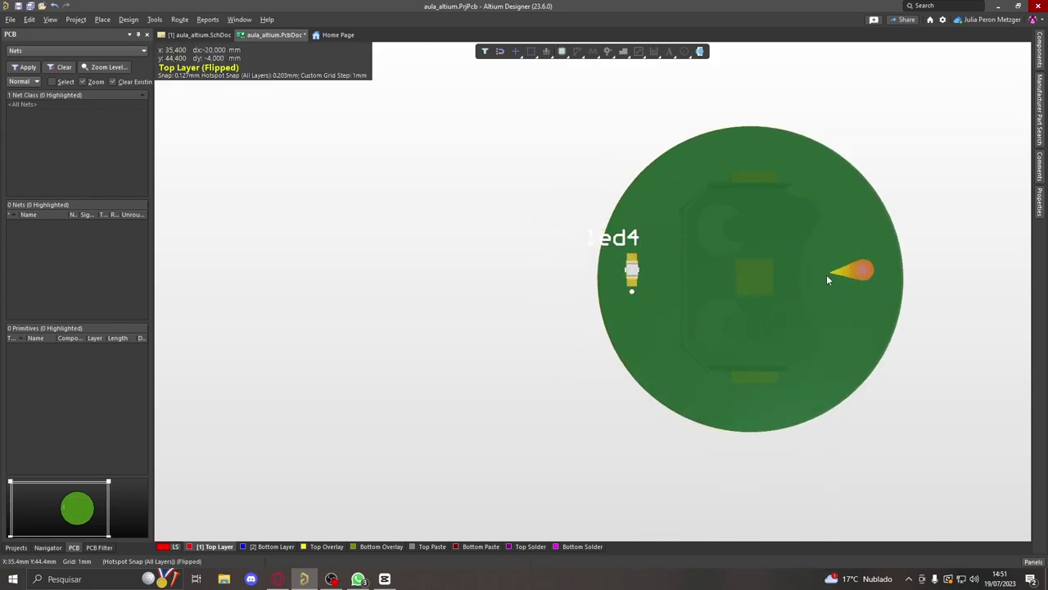
key(2)
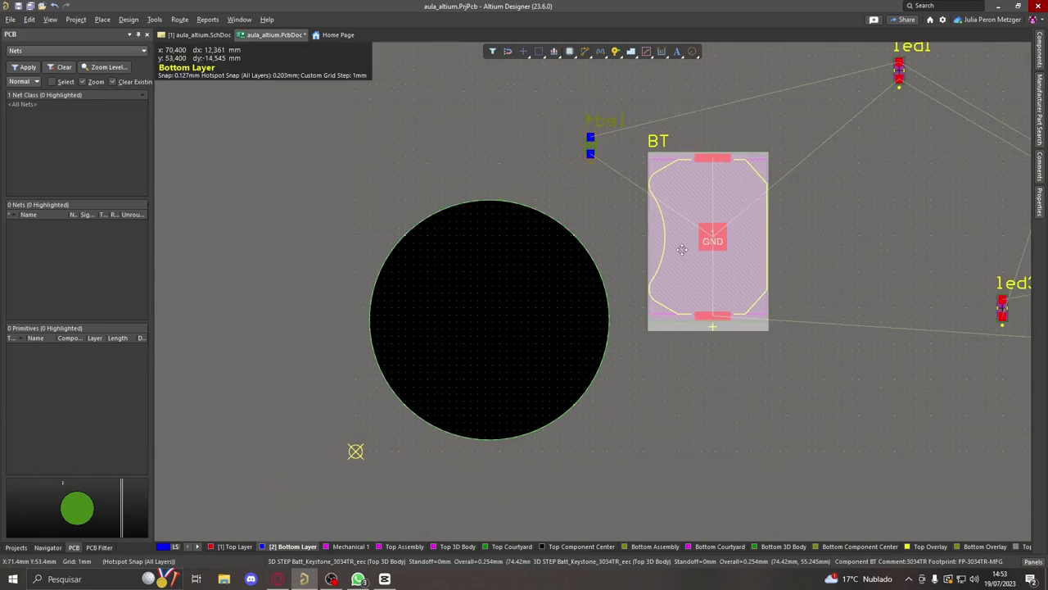
- Place a text string on the Bottom Layer near the centre of the empty round board
ctrl+scroll(377, 326, up, 1)
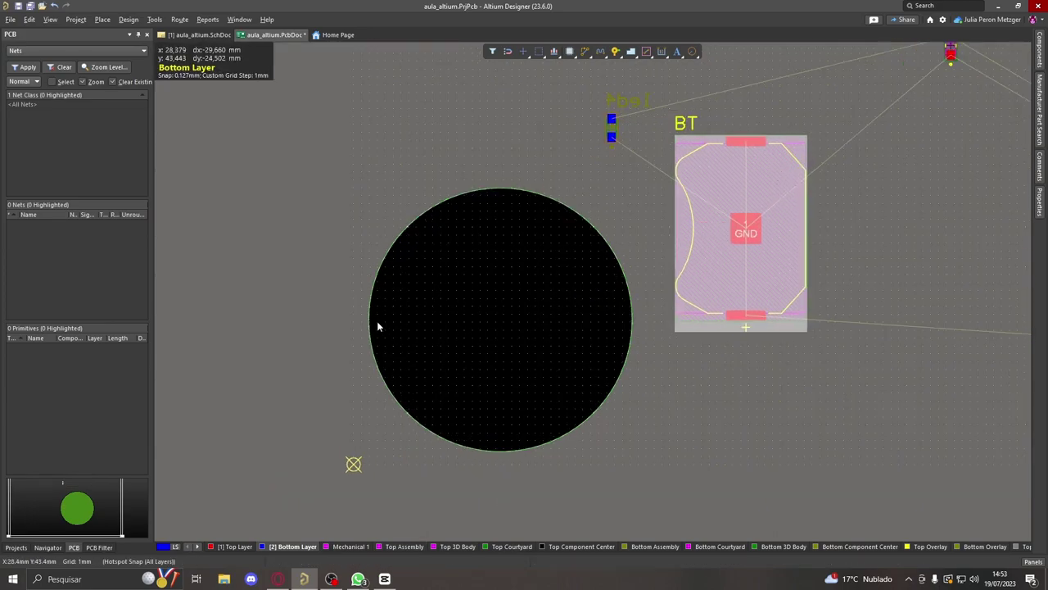
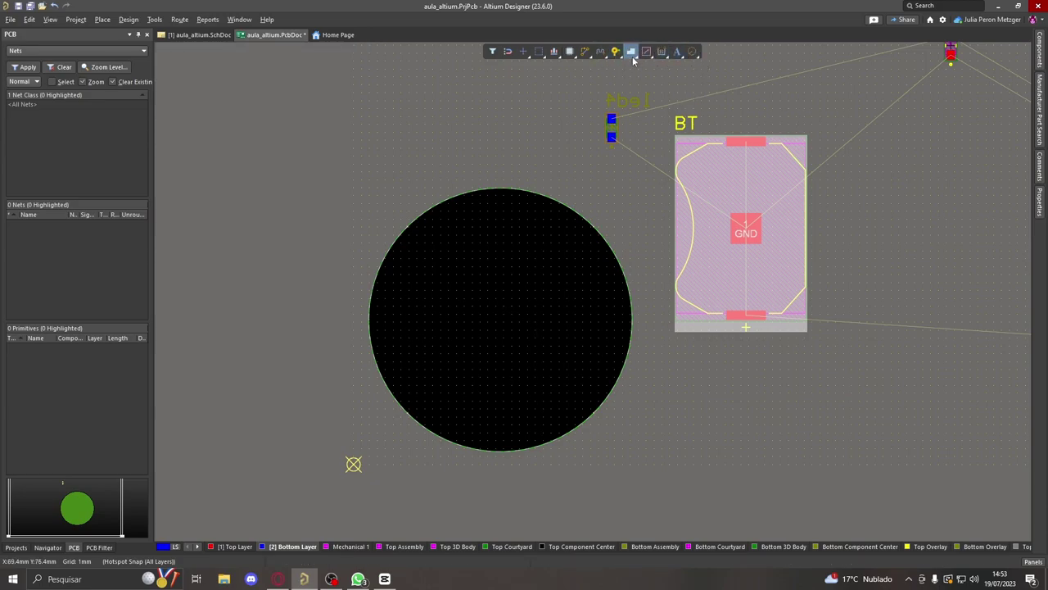
click(676, 52)
ctrl+scroll(499, 350, up, 2)
click(441, 310)
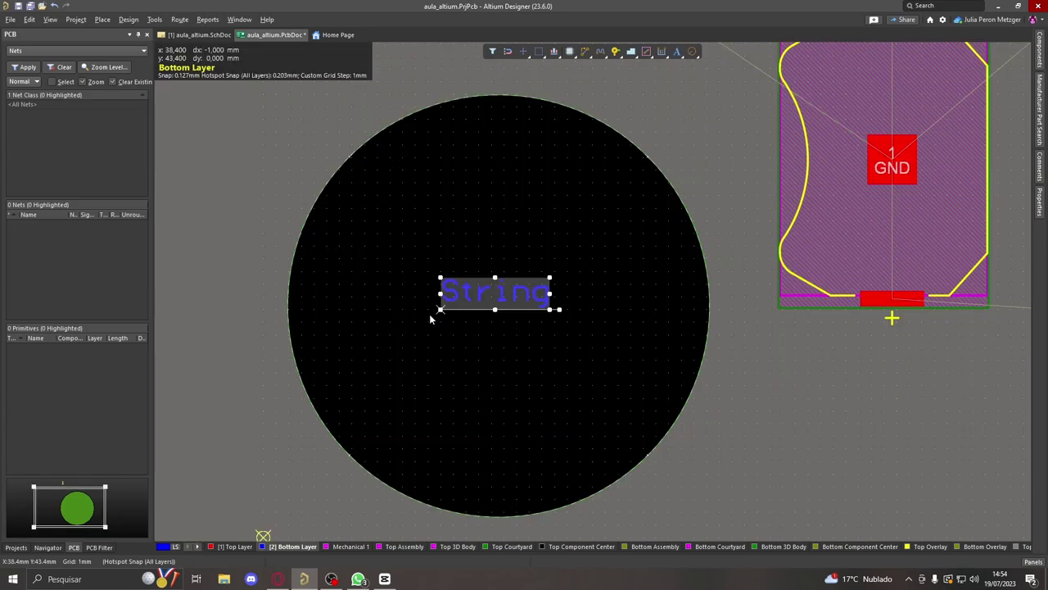
click(532, 350)
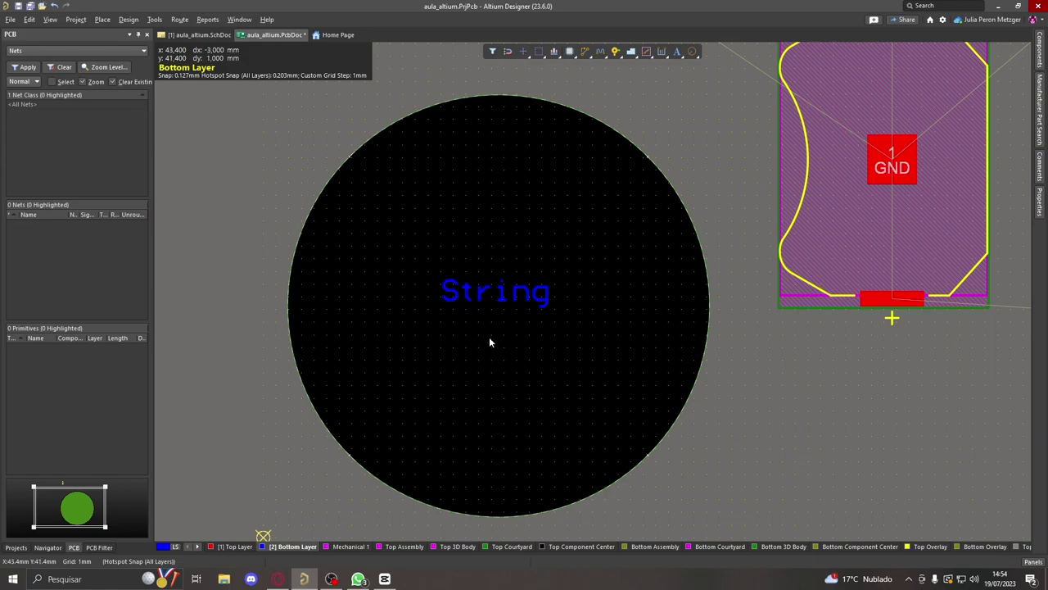
- Set the text string's layer to Top Overlay and check its appearance in 3D layout mode
click(511, 288)
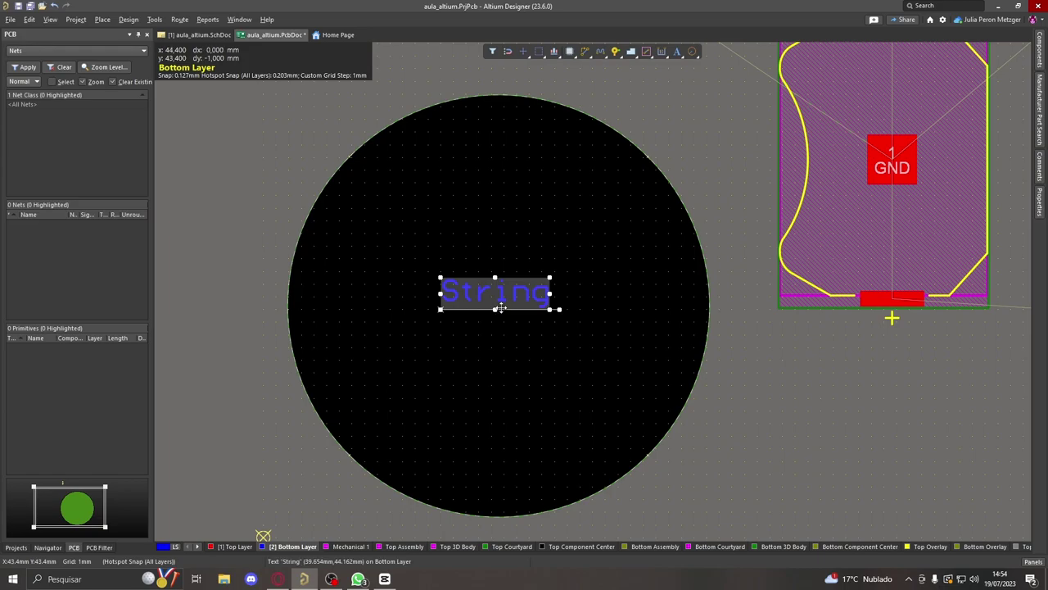
click(1041, 212)
click(987, 204)
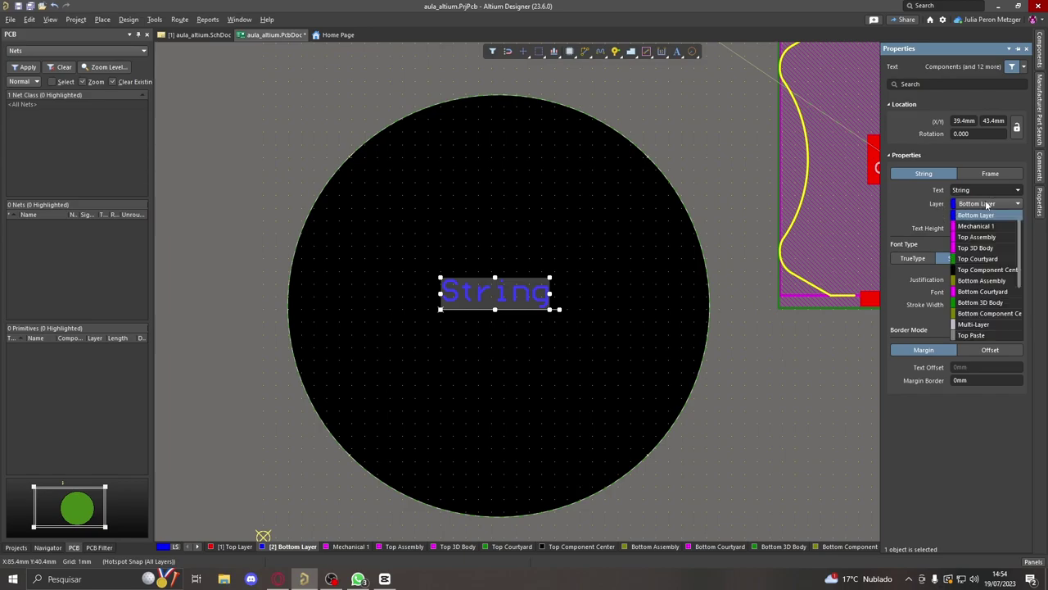
scroll(987, 287, down, 3)
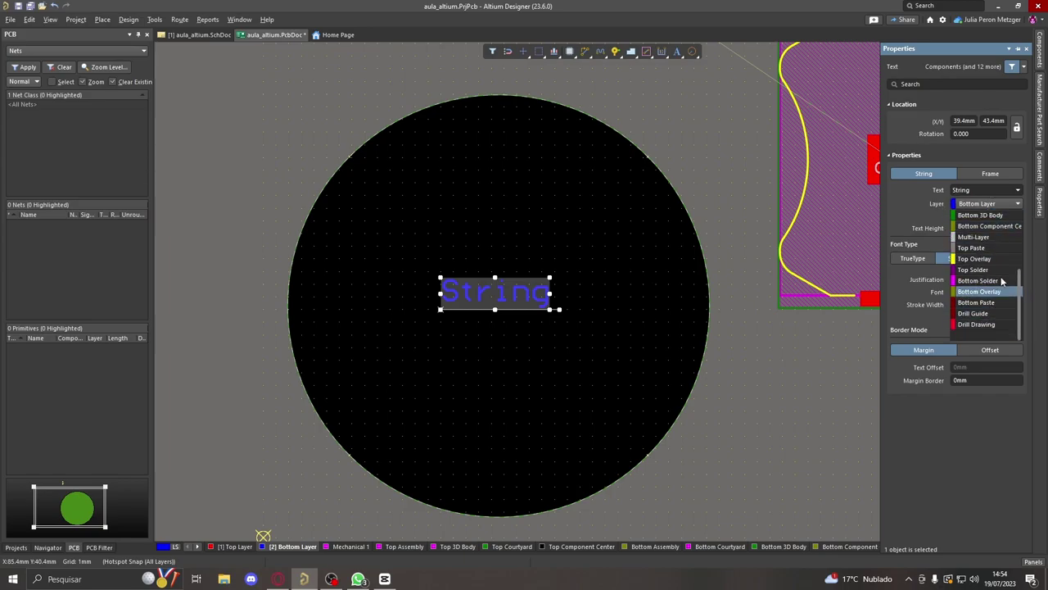
scroll(983, 295, up, 3)
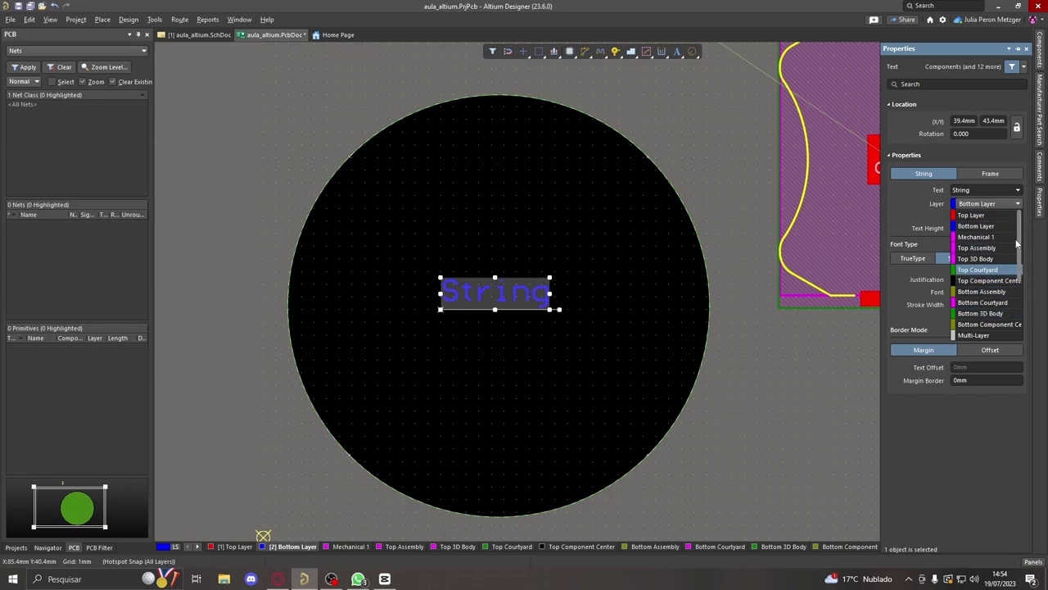
scroll(983, 291, down, 2)
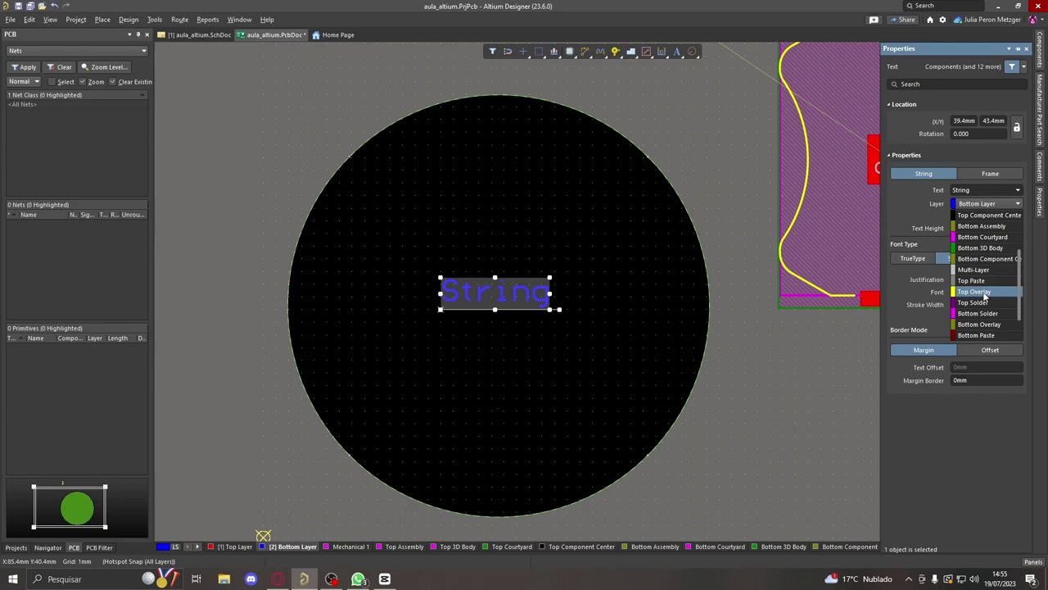
click(985, 292)
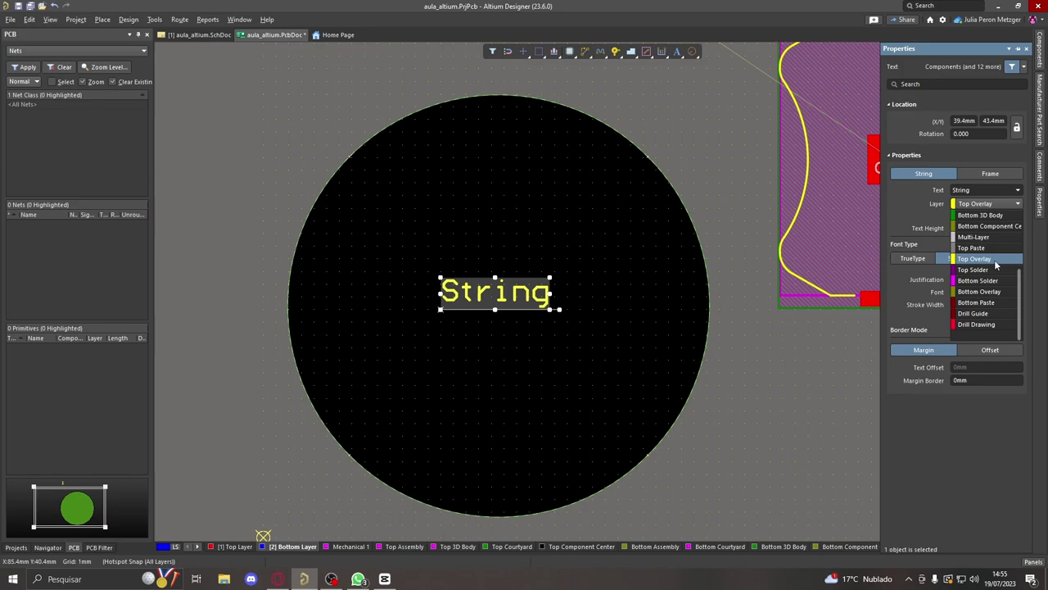
click(996, 265)
key(3)
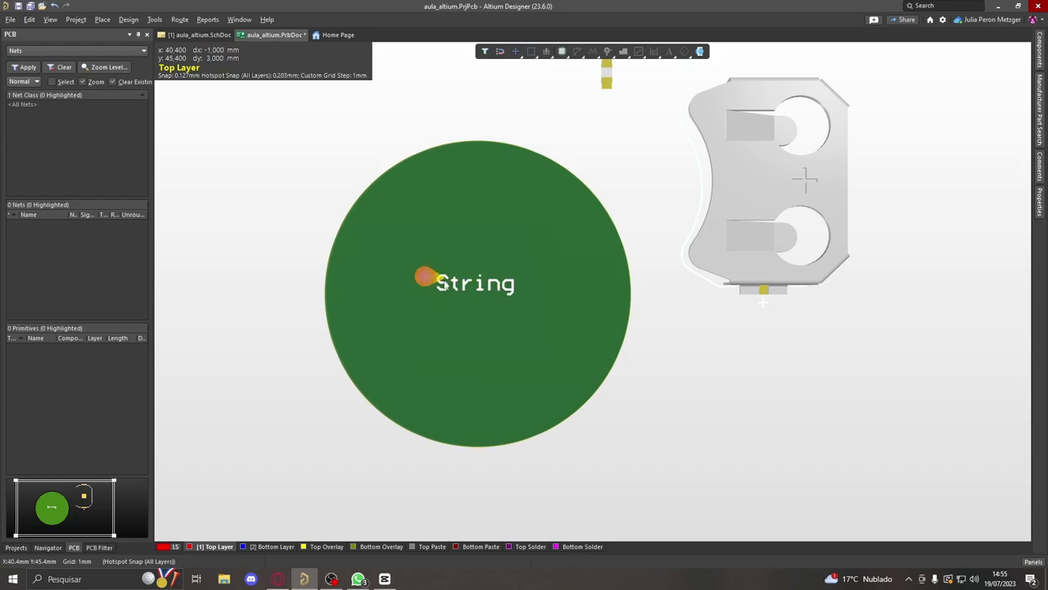
key(2)
- Copy the text string and paste the duplicate above the original on the round board
click(467, 291)
key(ctrl+c)
click(467, 289)
key(ctrl+v)
click(484, 211)
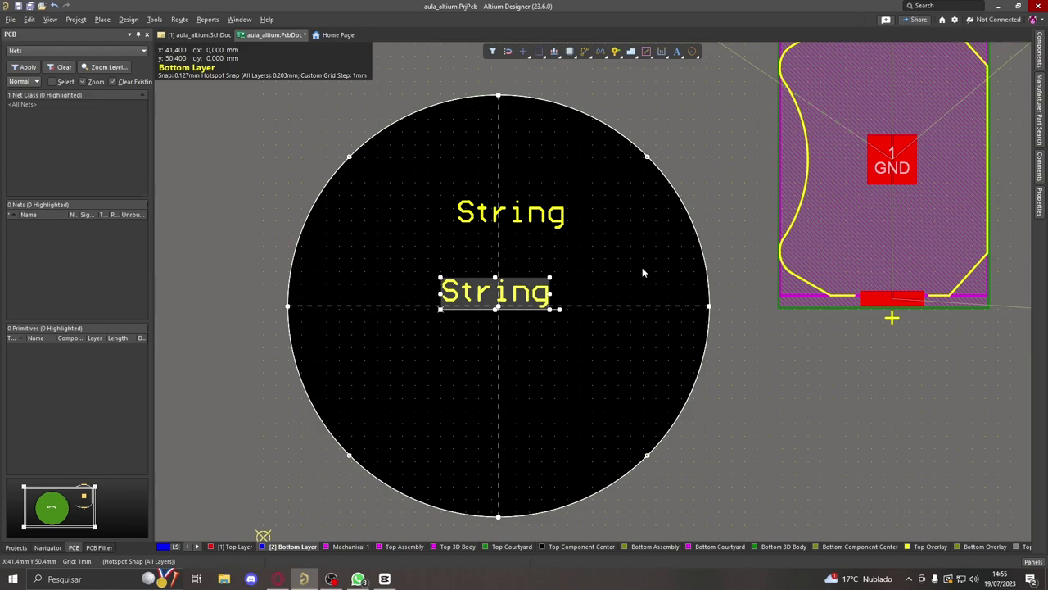
- Set the layer of the upper text string on the round board to Bottom Overlay
click(573, 246)
click(541, 217)
click(1042, 212)
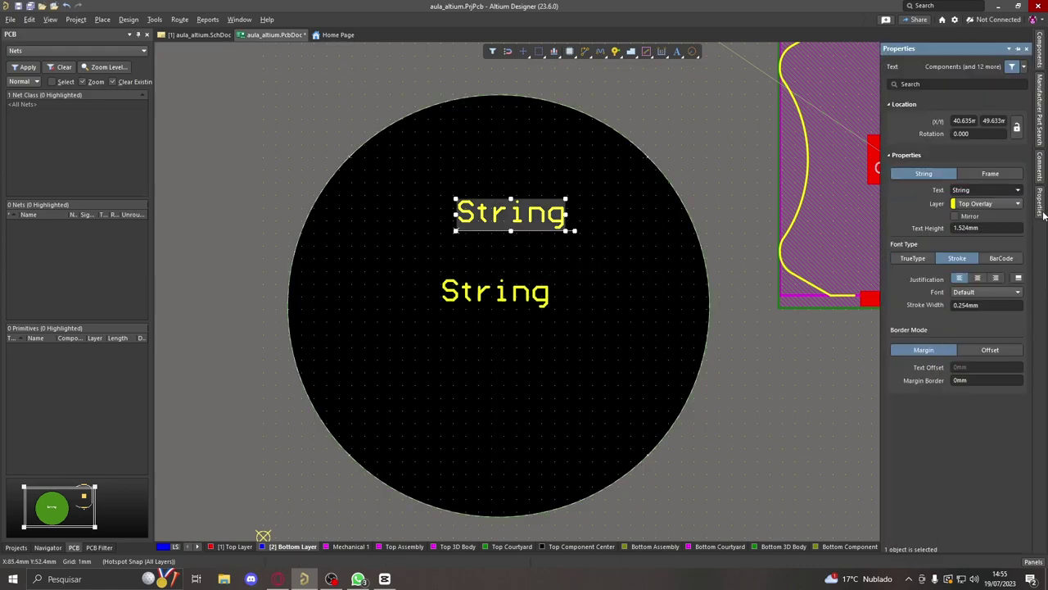
click(1004, 204)
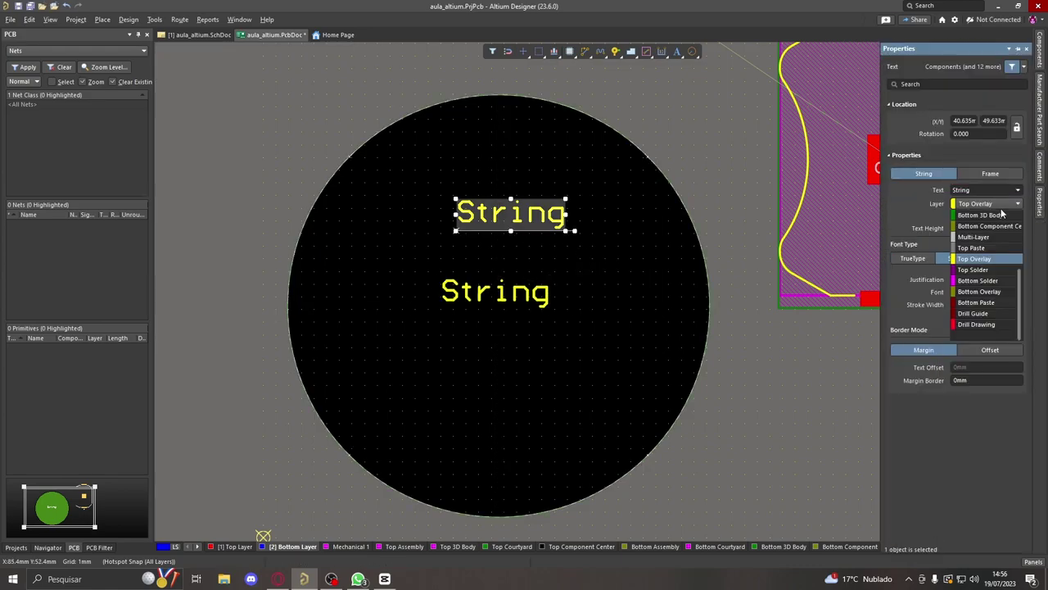
click(969, 293)
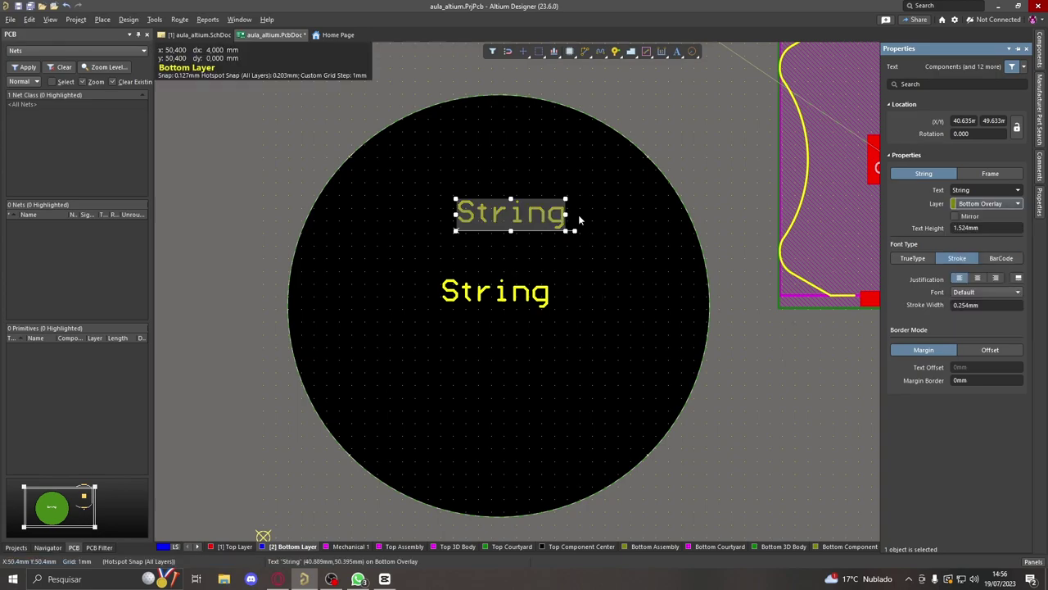
- Check the text strings on both sides of the round board in 3D layout mode, flipping the board over and back
key(3)
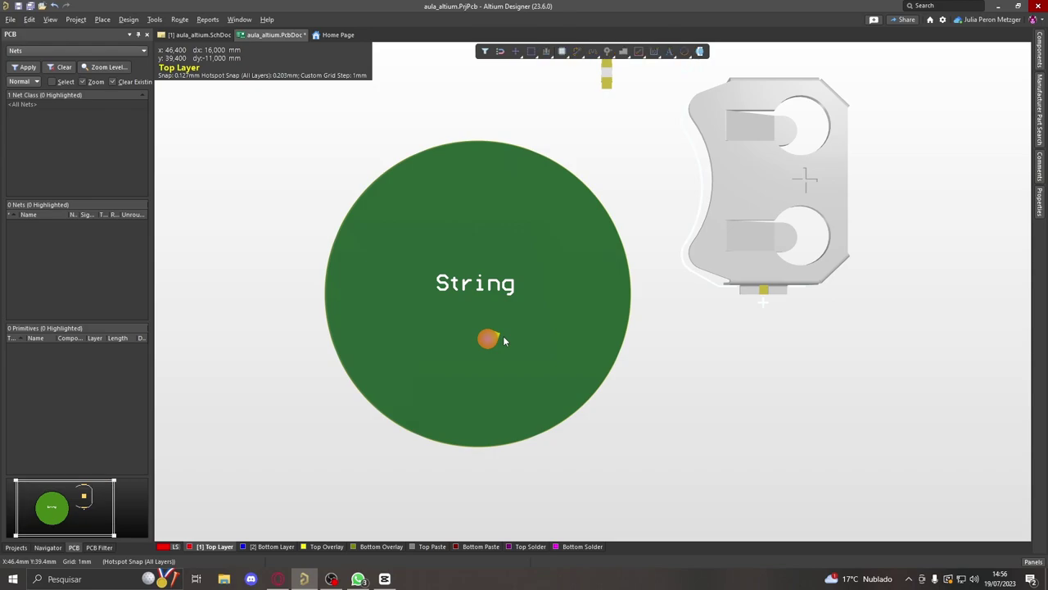
key(ctrl+f)
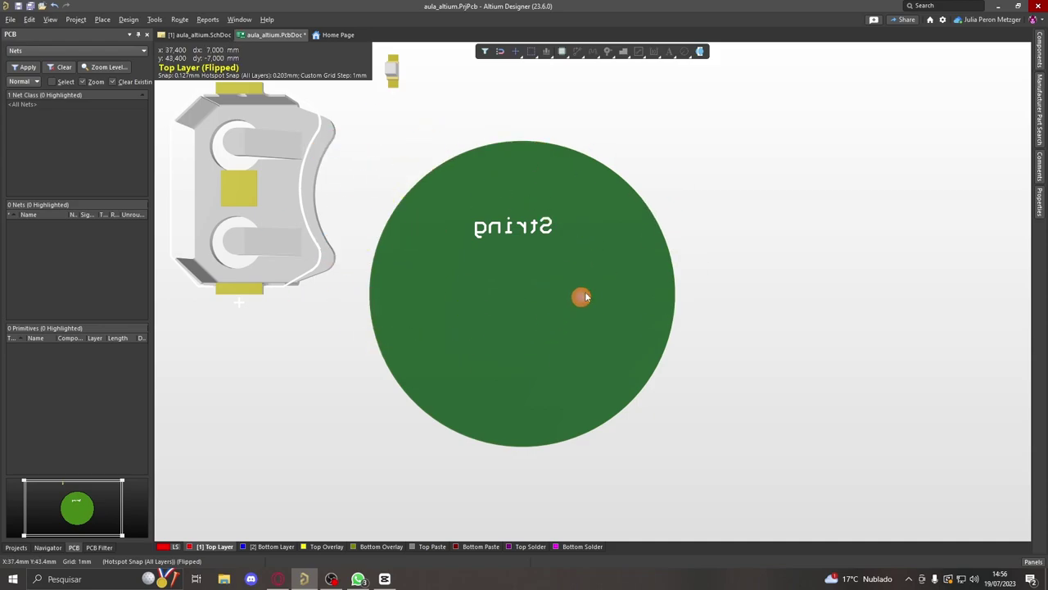
key(v)
key(b)
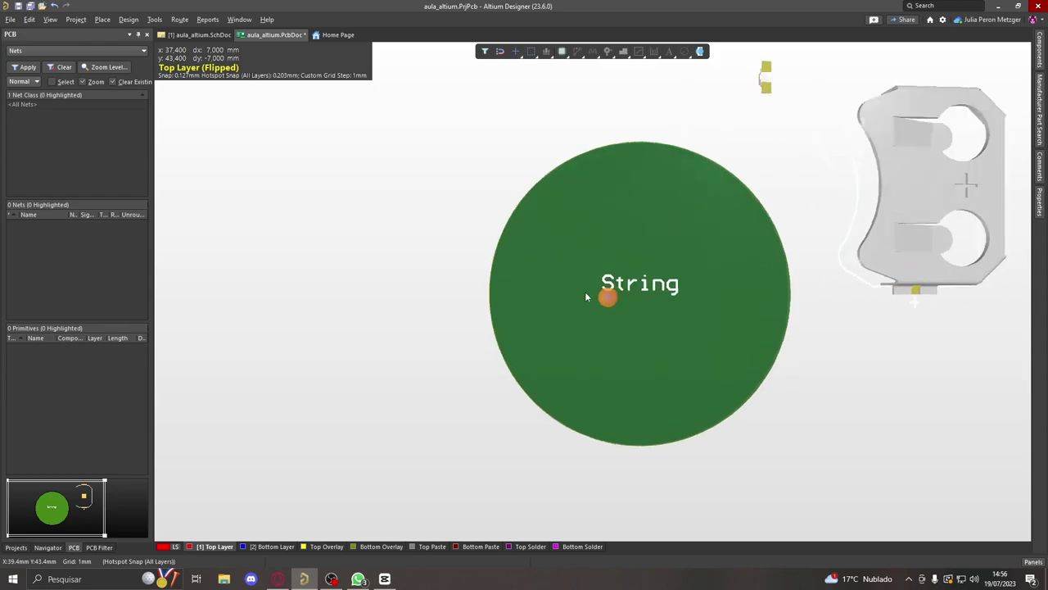
- Switch to the 2D board view, review the layers available for the Top Overlay string, and delete both text strings from the board
key(2)
click(983, 203)
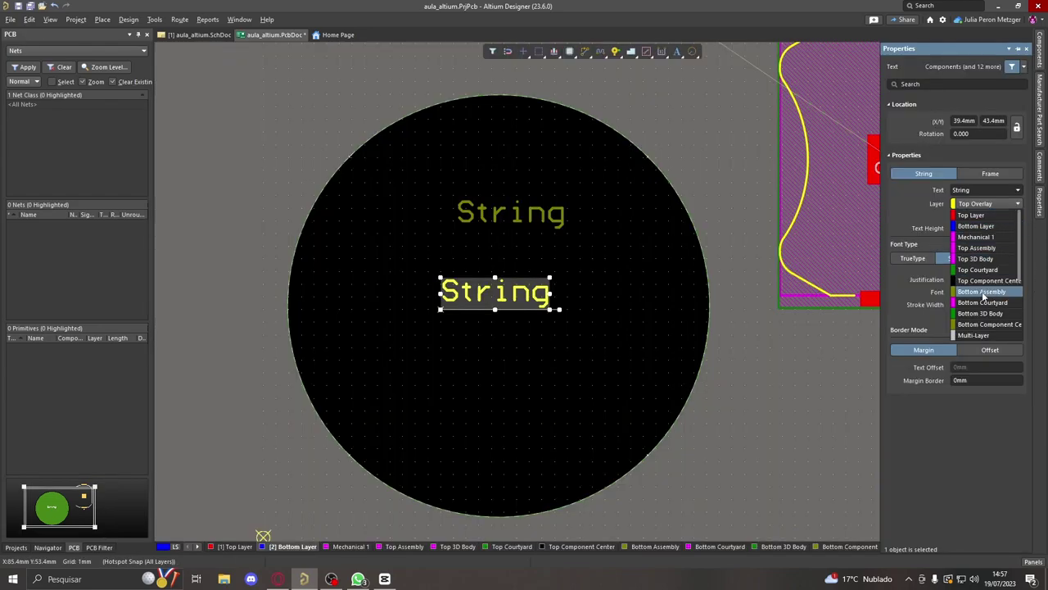
scroll(991, 238, down, 3)
scroll(991, 301, up, 3)
scroll(996, 301, down, 3)
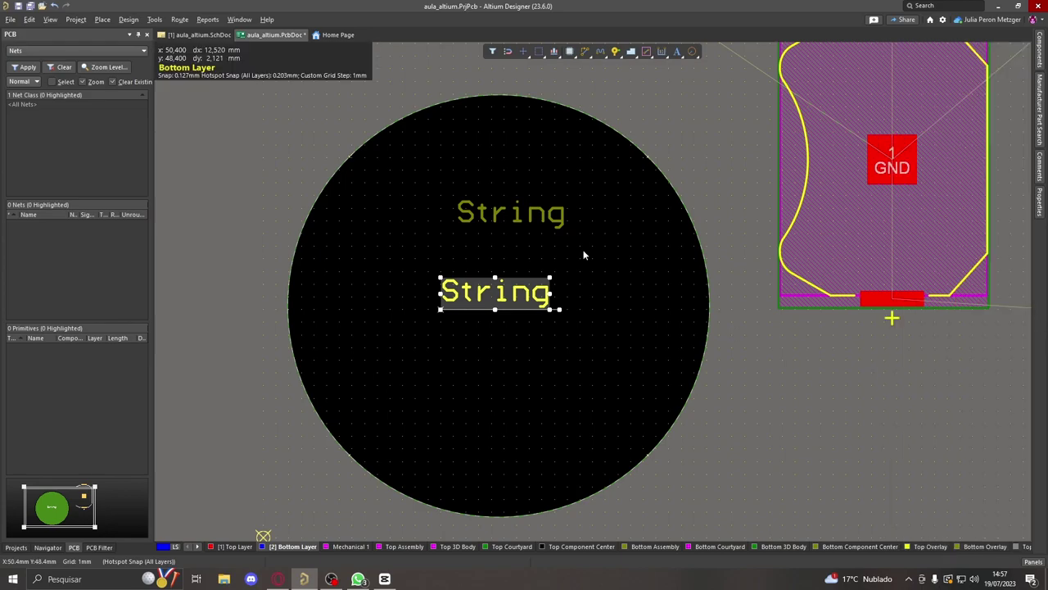
key(Delete)
drag(614, 273, 421, 162)
key(Delete)
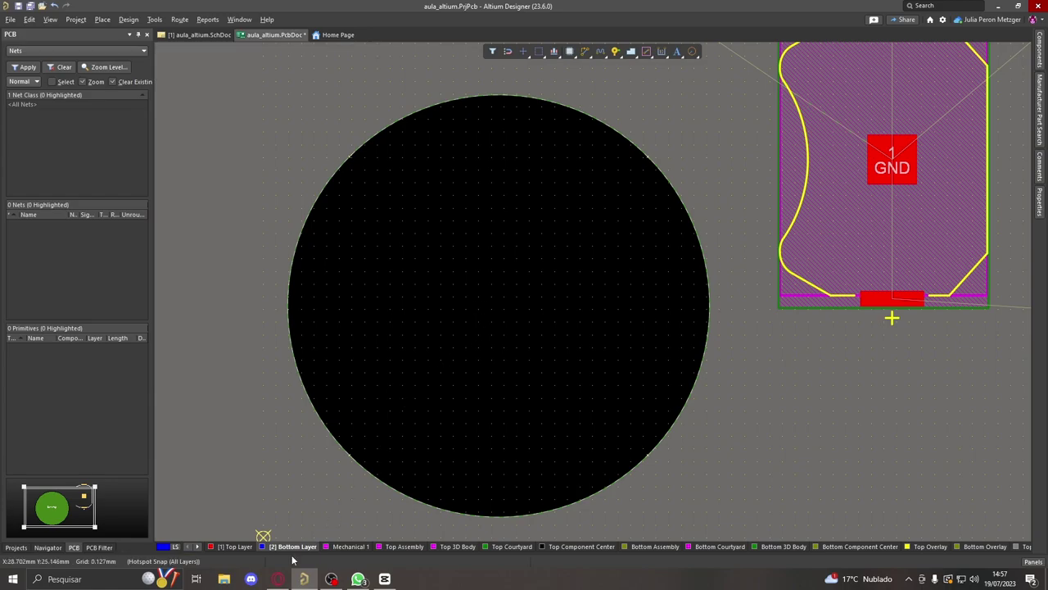
- Check the logo design in the browser, then import its image onto the Bottom Layer at 600 DPI within an area enclosing the circular board
click(278, 579)
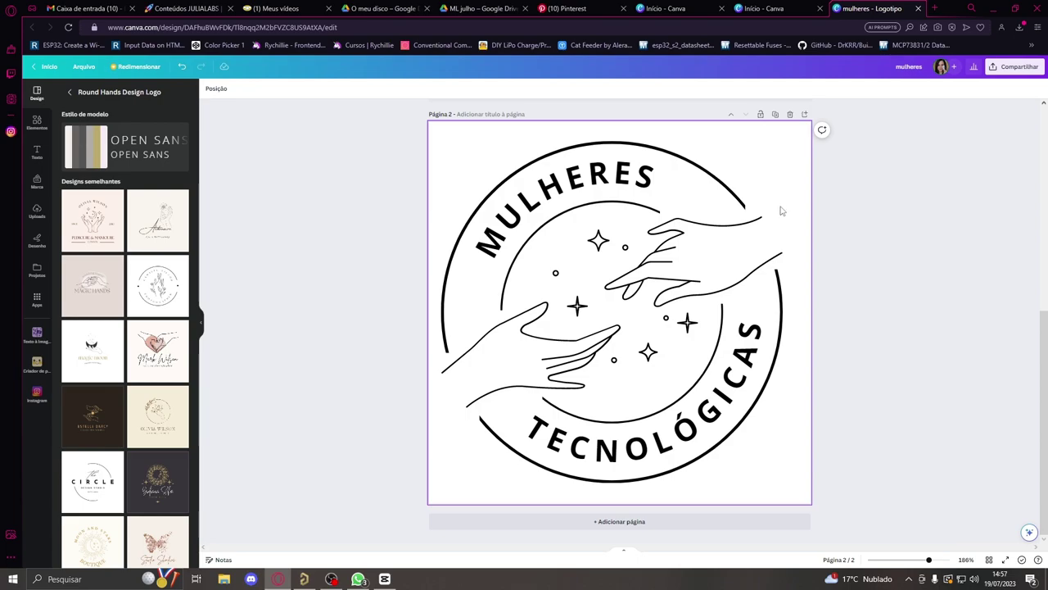
key(alt+Tab)
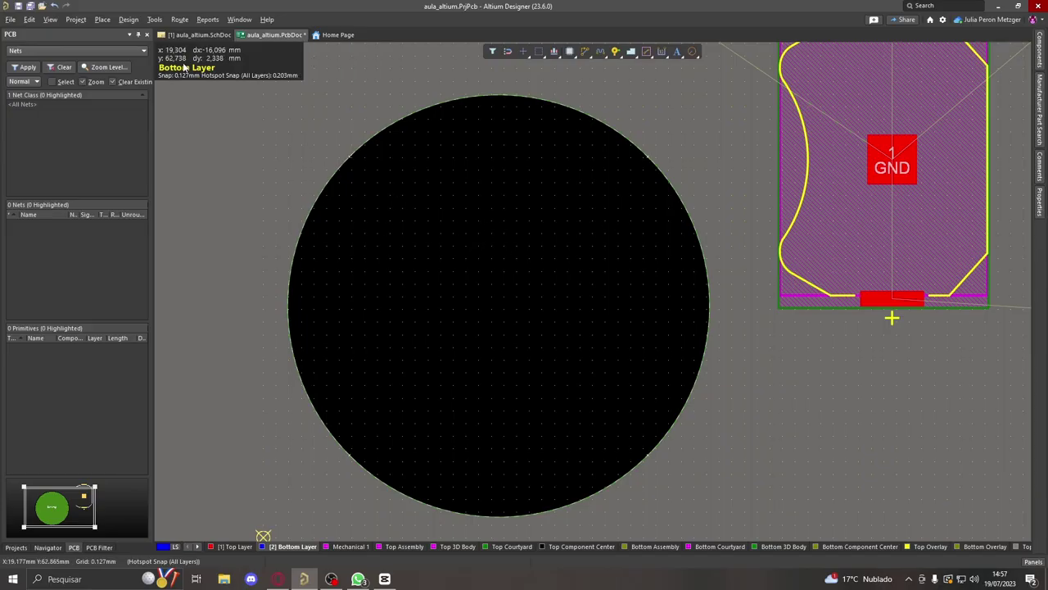
click(102, 20)
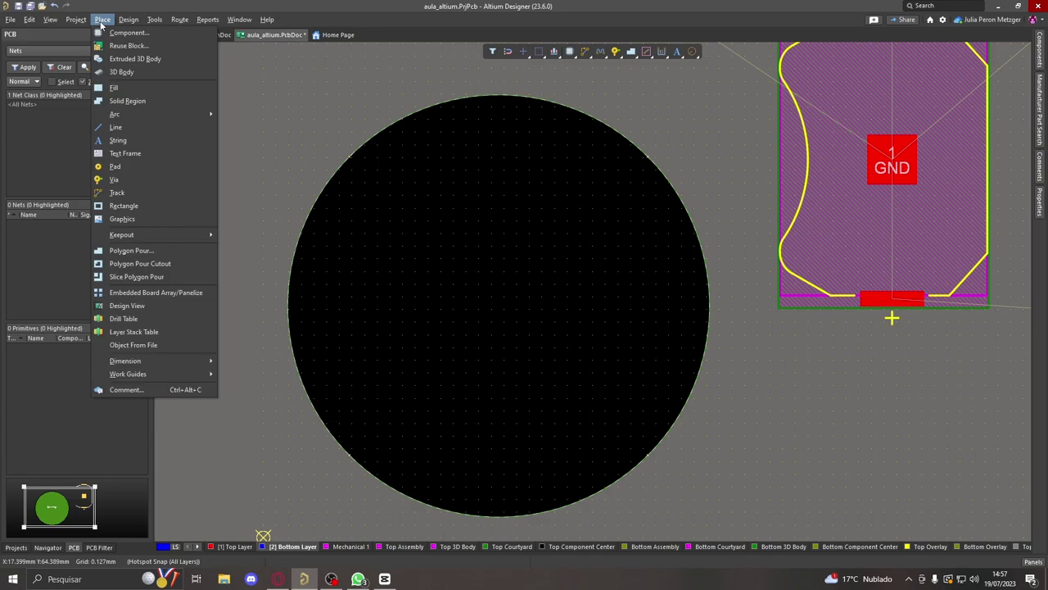
click(154, 166)
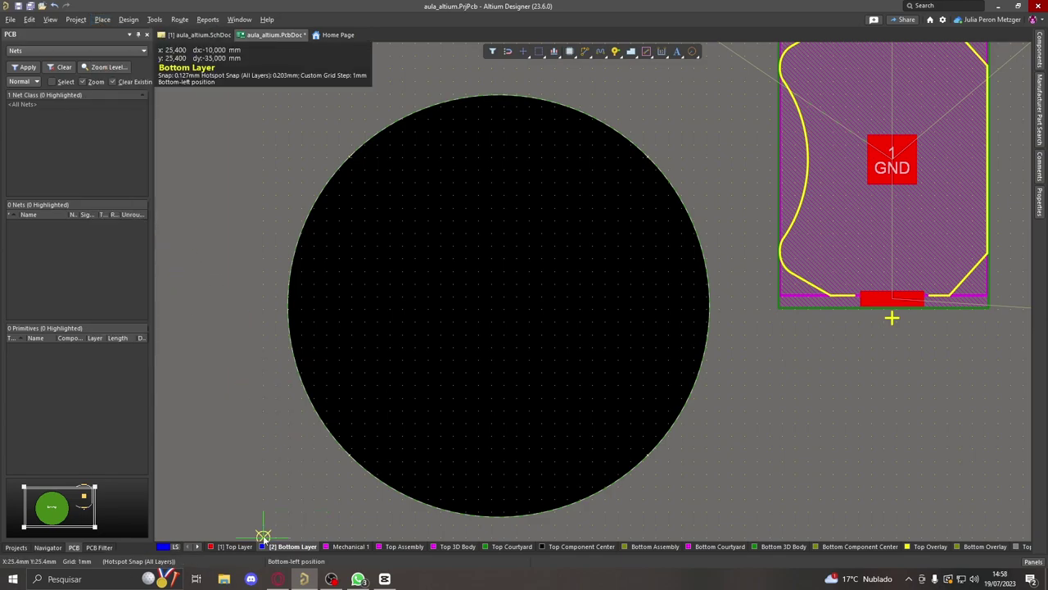
click(288, 512)
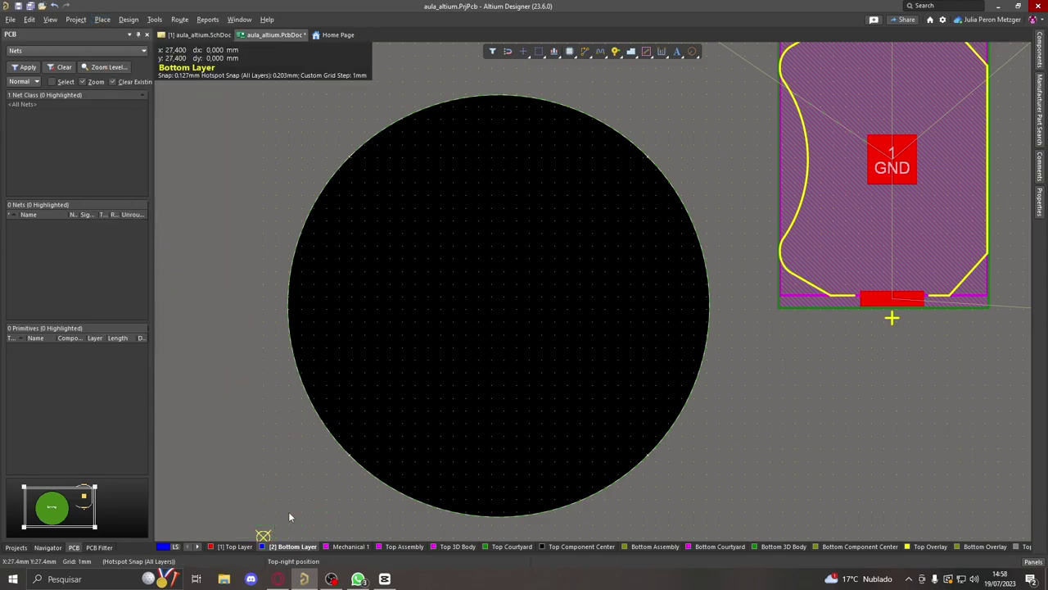
click(713, 98)
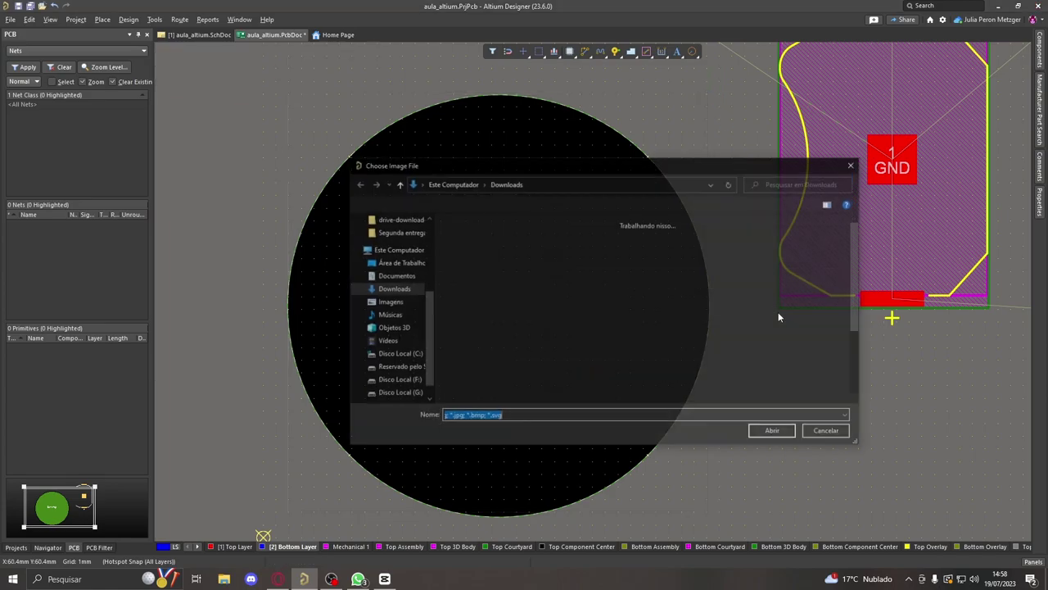
click(774, 432)
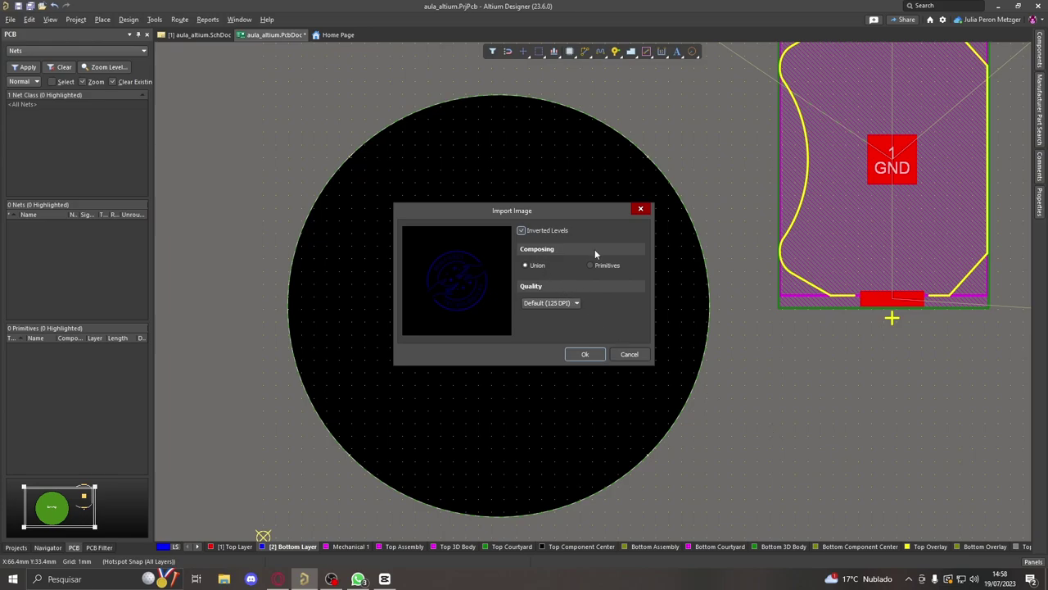
click(562, 306)
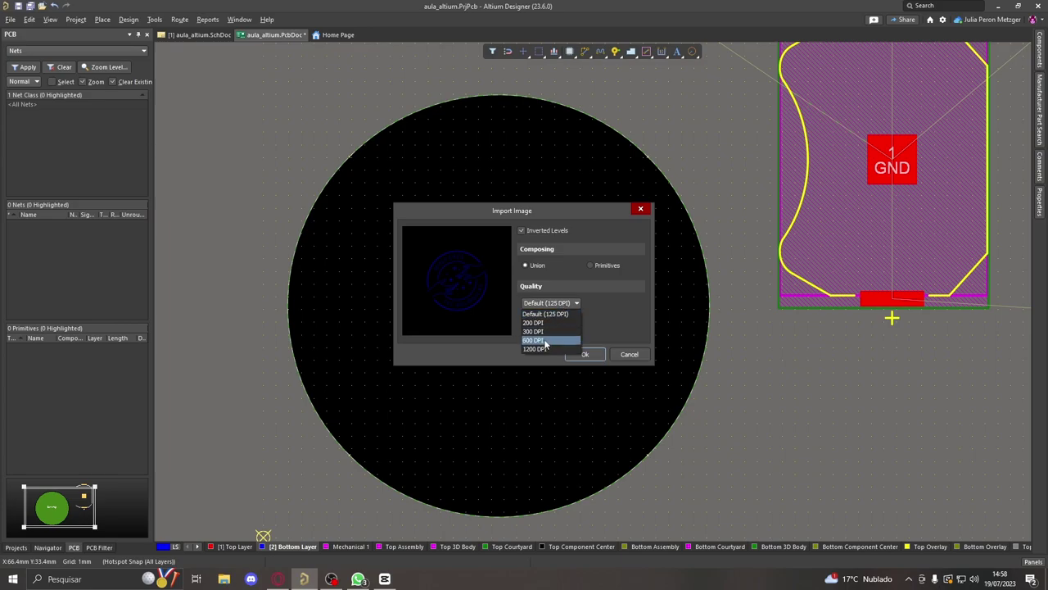
click(550, 339)
click(583, 354)
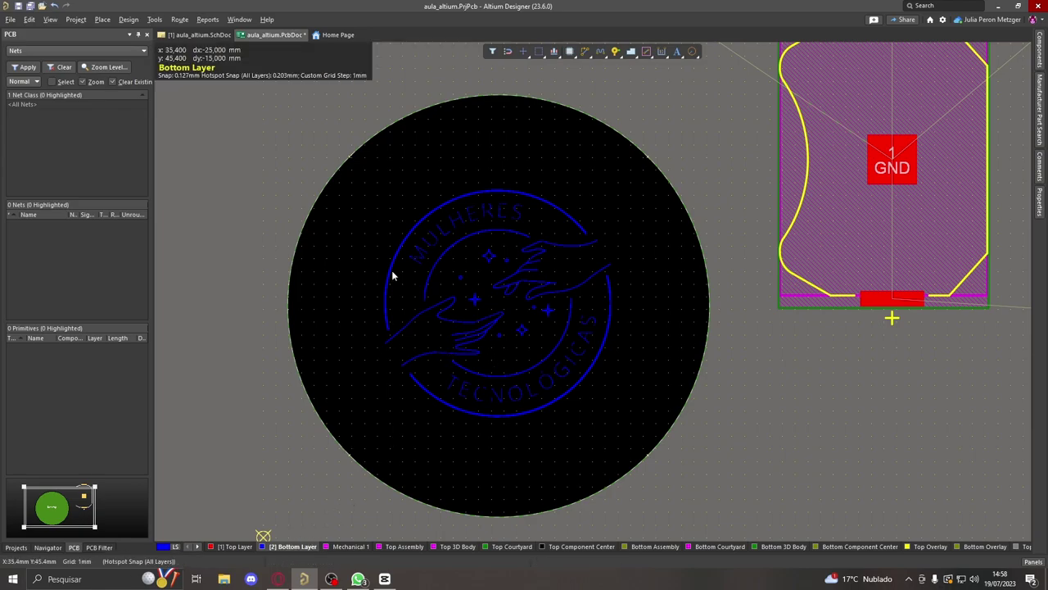
- Select the whole imported logo with an area selection and move it to the Top Overlay layer
click(372, 169)
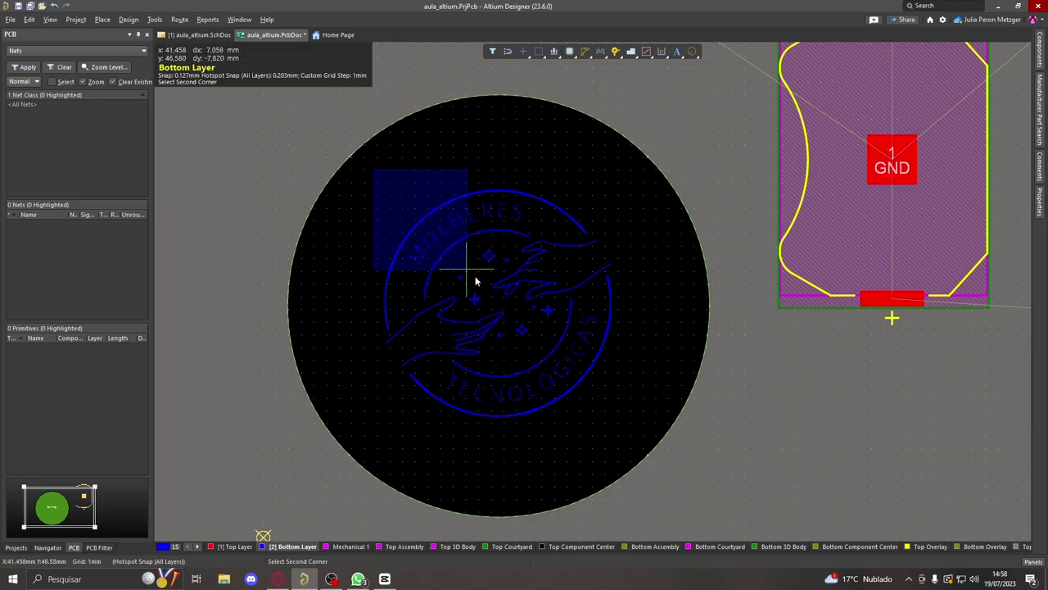
click(642, 449)
click(1040, 215)
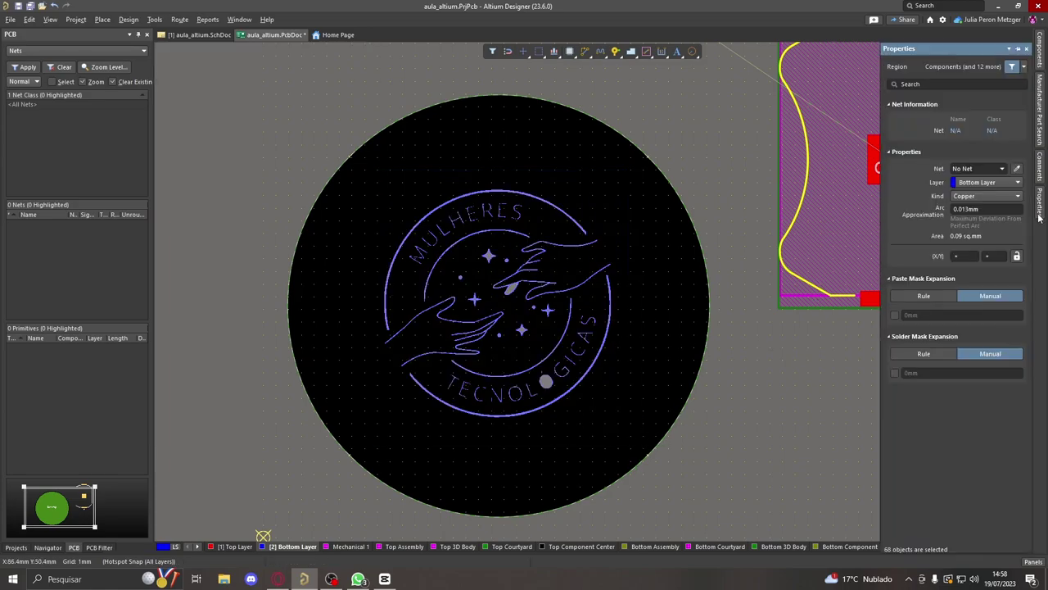
click(960, 182)
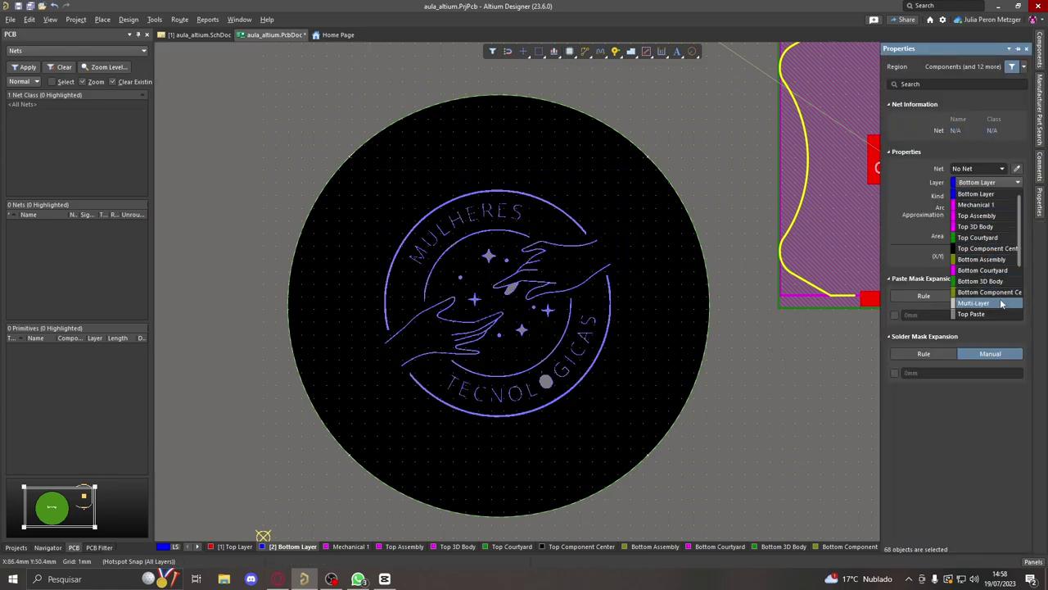
scroll(983, 270, down, 3)
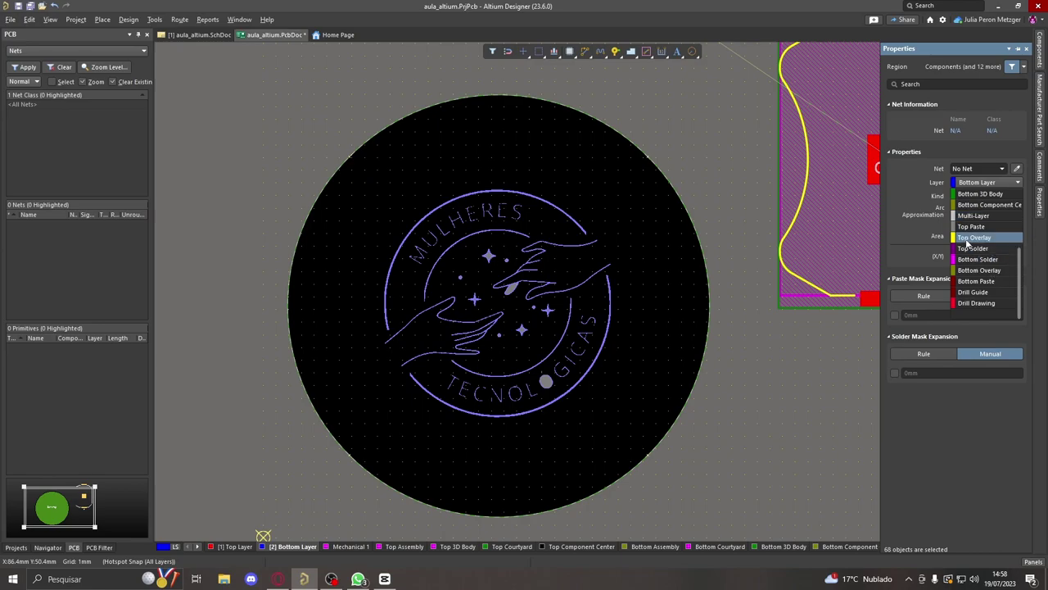
click(975, 237)
- Examine the quality of the logo's lettering and line work on the Top Overlay up close
ctrl+scroll(628, 286, up, 4)
ctrl+scroll(302, 403, up, 2)
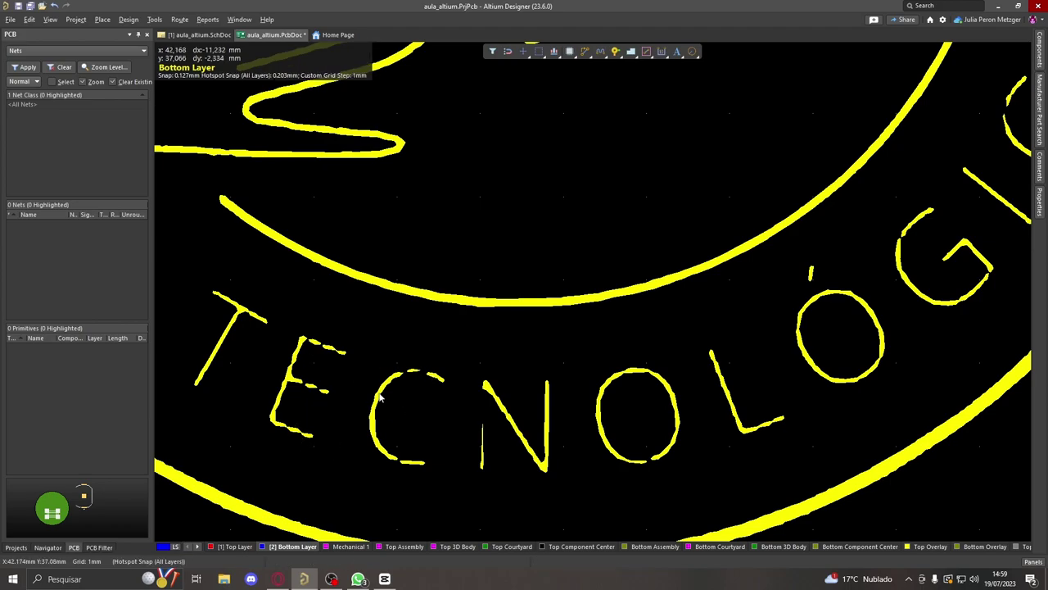
ctrl+scroll(485, 423, down, 1)
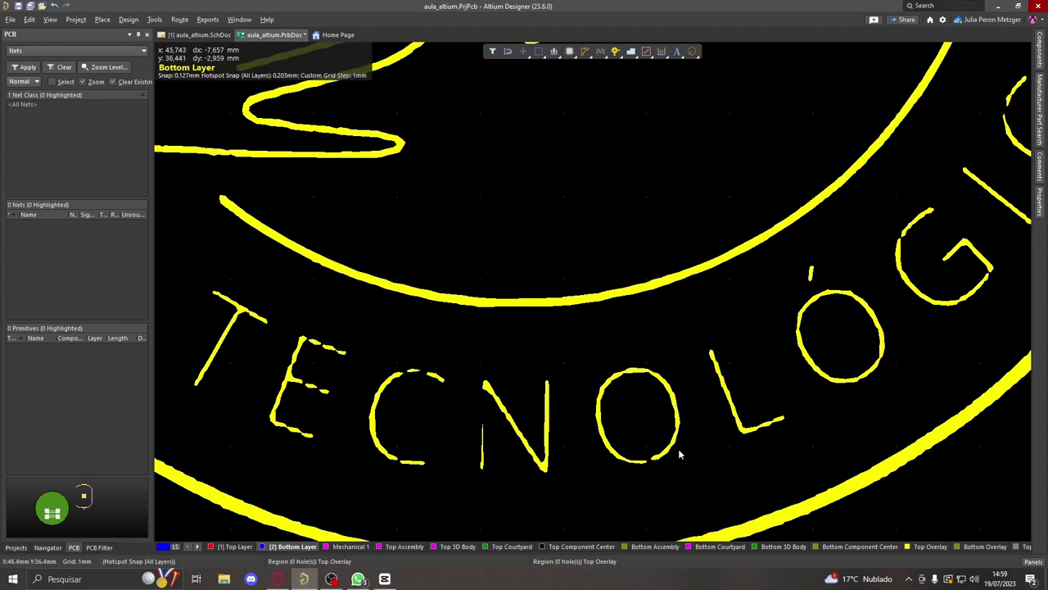
ctrl+scroll(827, 319, down, 2)
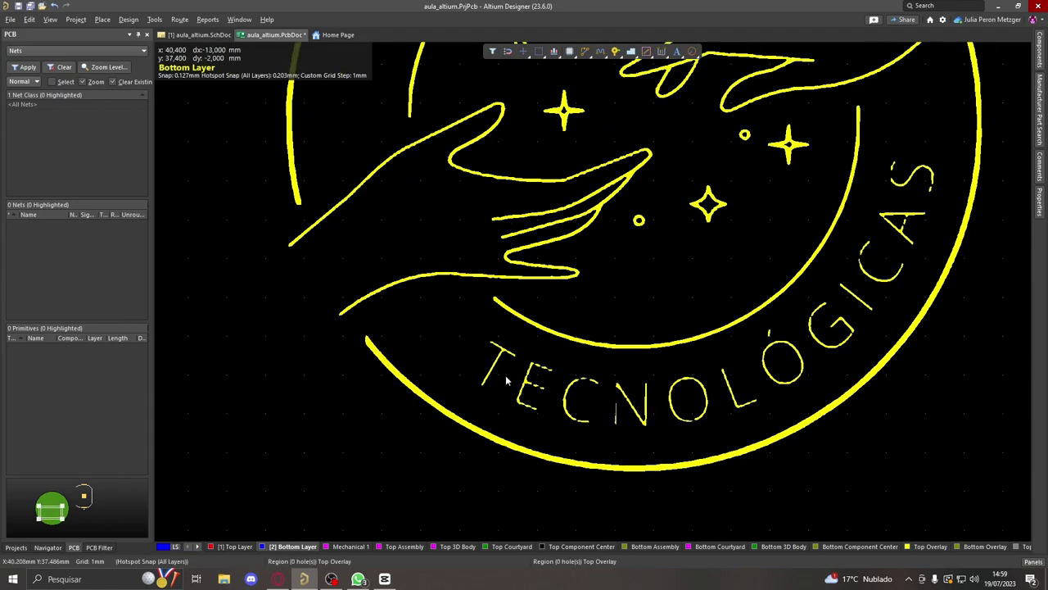
ctrl+scroll(763, 203, down, 3)
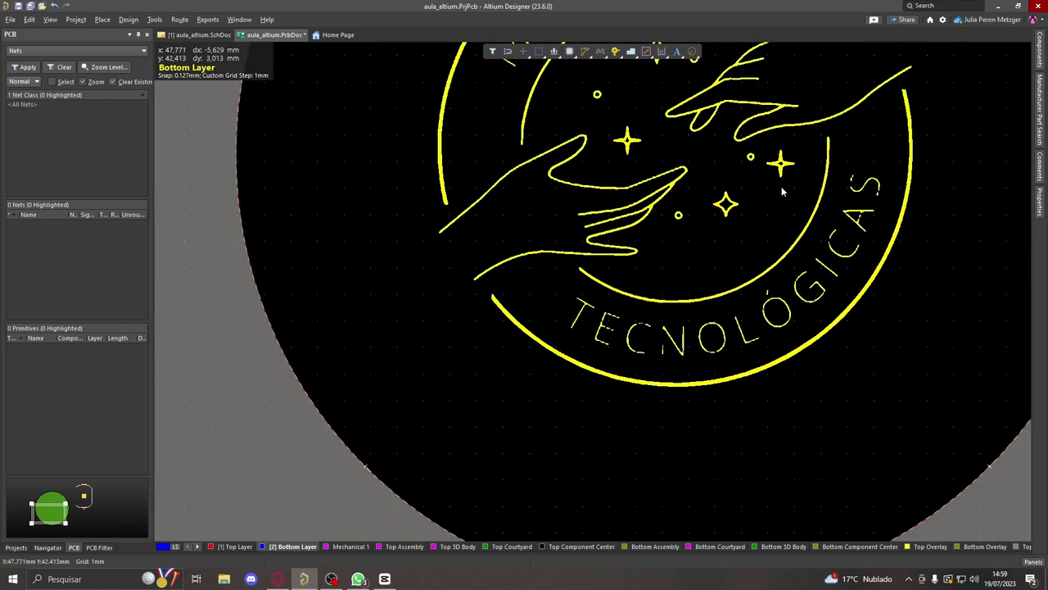
ctrl+scroll(821, 186, up, 2)
ctrl+scroll(824, 191, down, 1)
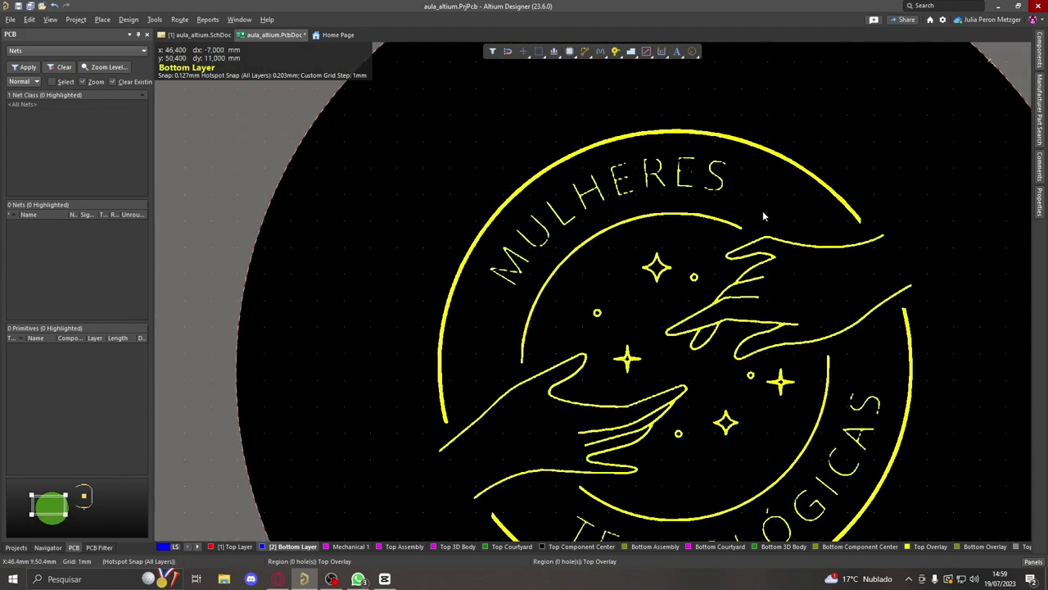
ctrl+scroll(465, 146, down, 1)
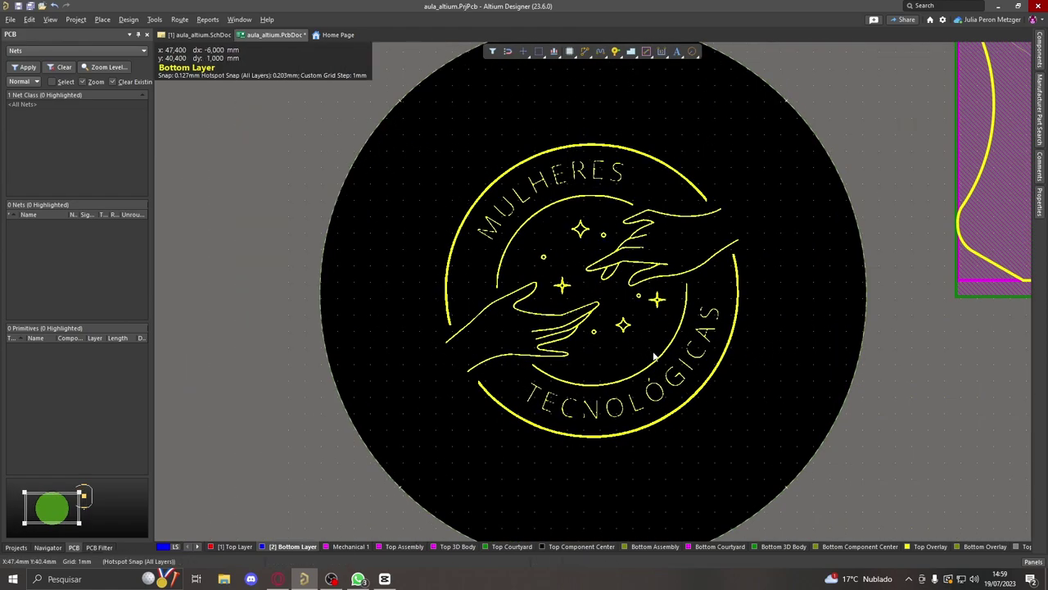
ctrl+scroll(712, 320, up, 4)
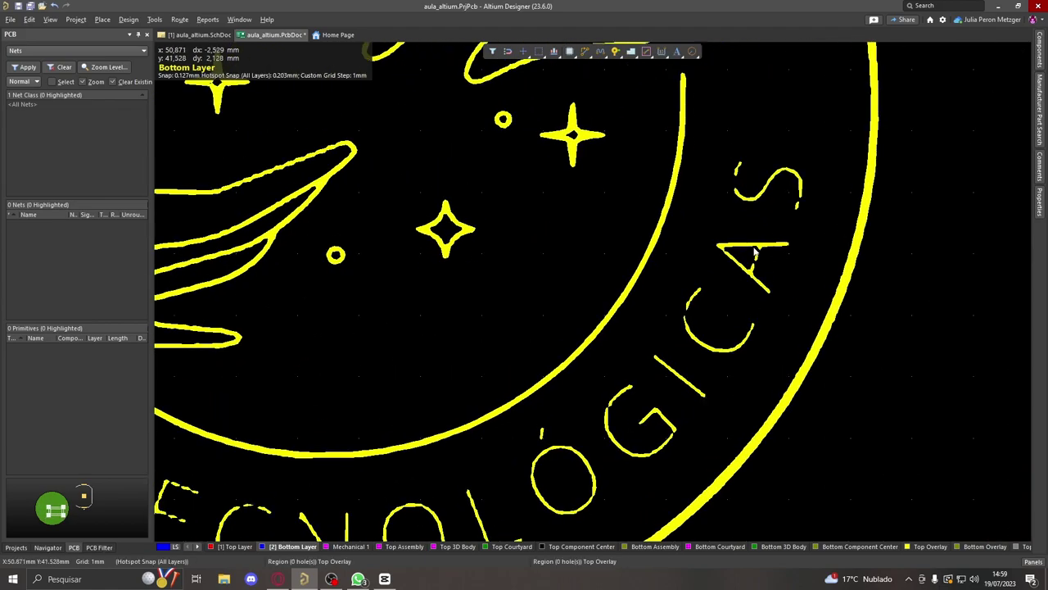
ctrl+scroll(755, 254, down, 6)
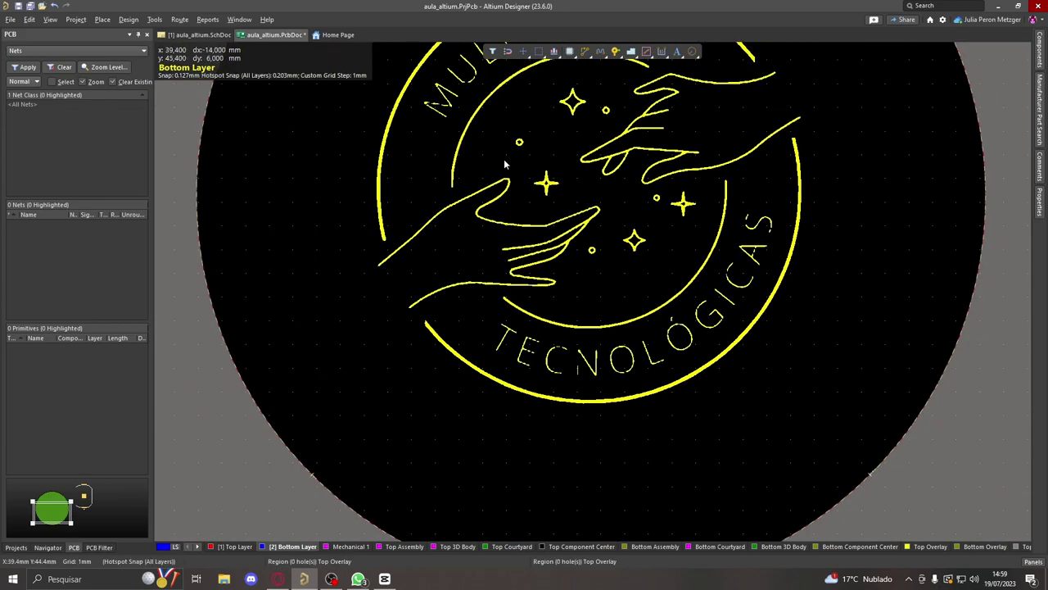
ctrl+scroll(718, 227, down, 1)
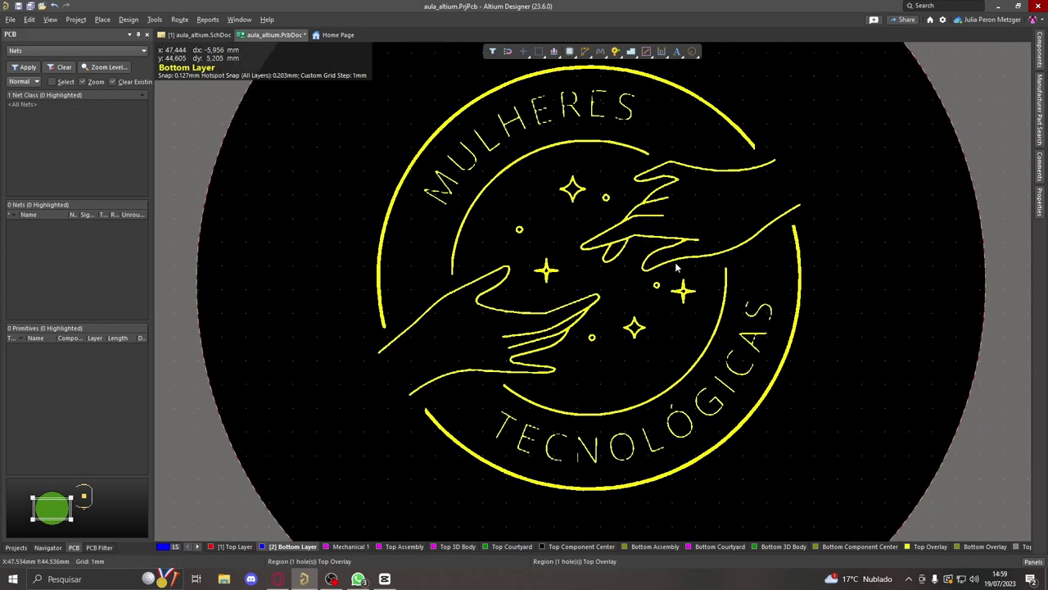
ctrl+scroll(677, 266, up, 2)
ctrl+scroll(688, 258, down, 3)
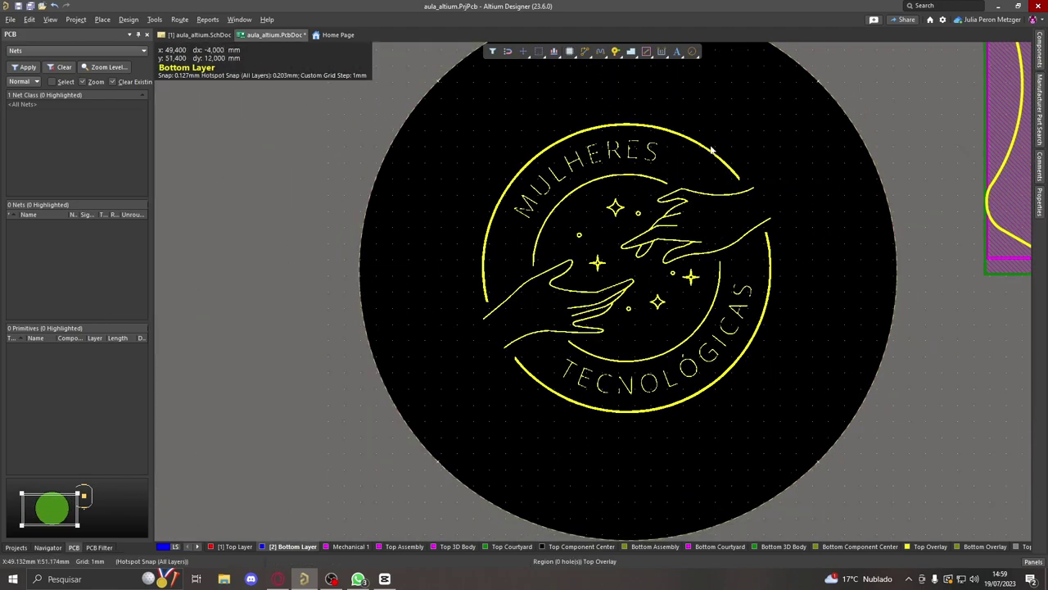
- Select all regions of the imported logo on the Top Overlay
drag(469, 121, 799, 425)
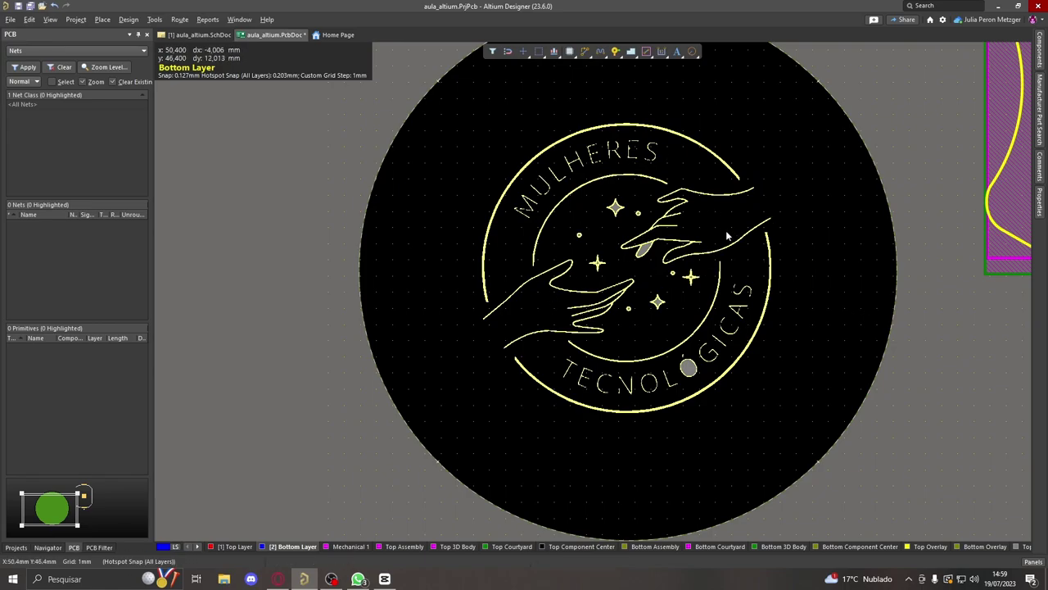
scroll(775, 254, down, 2)
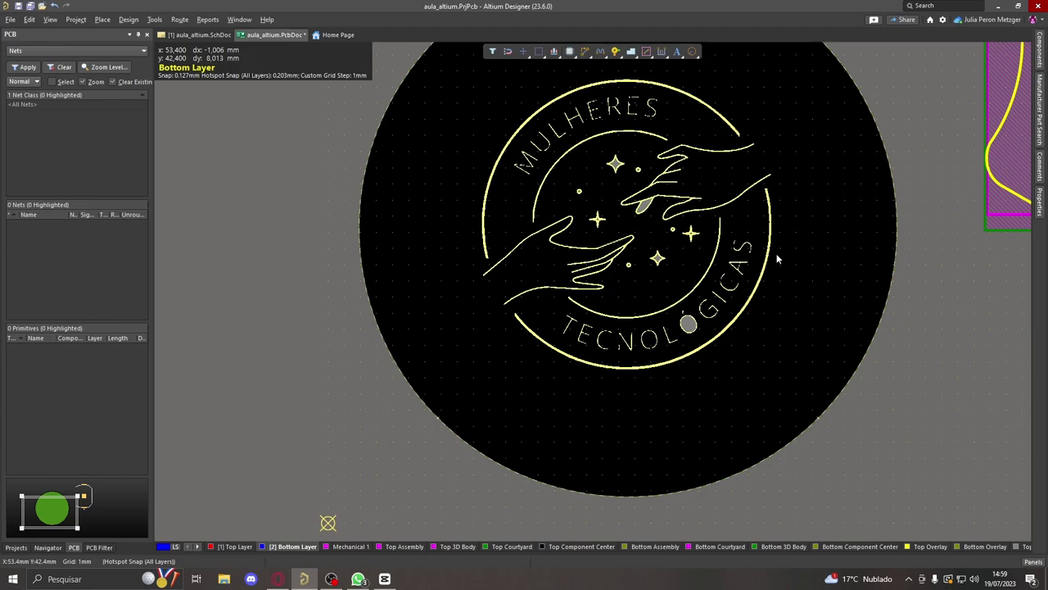
scroll(778, 260, up, 2)
ctrl+scroll(778, 260, down, 2)
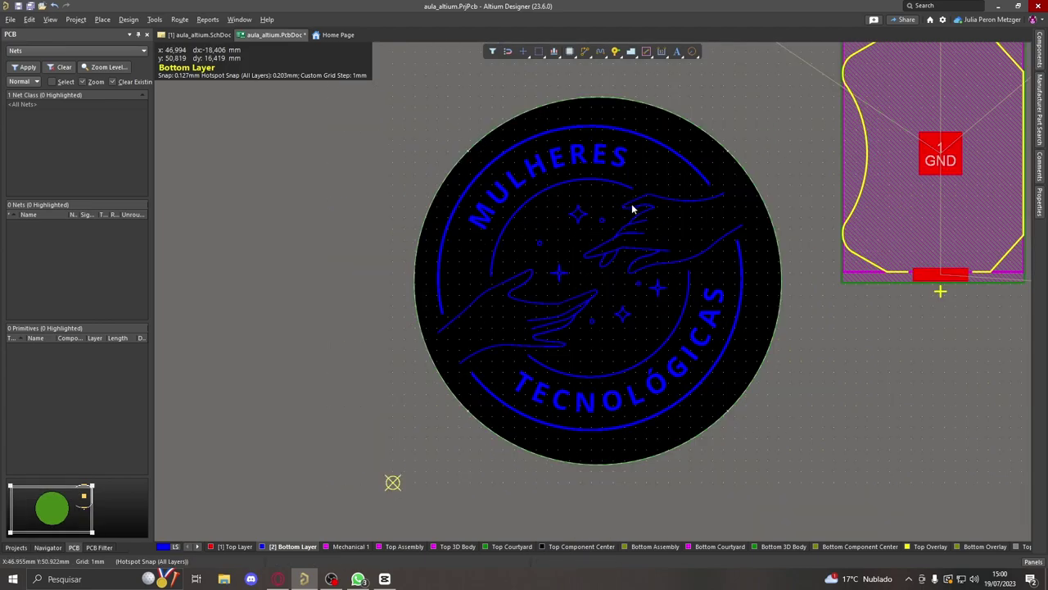
- Inspect the enlarged logo's outlines on the Bottom Layer, briefly selecting the lower hand
ctrl+scroll(592, 423, up, 8)
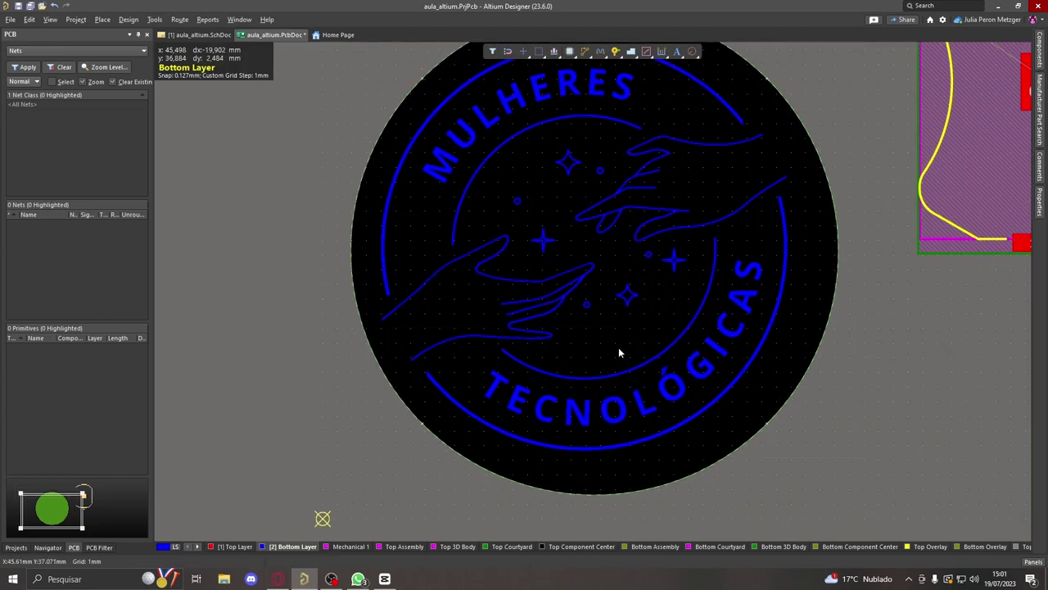
click(550, 209)
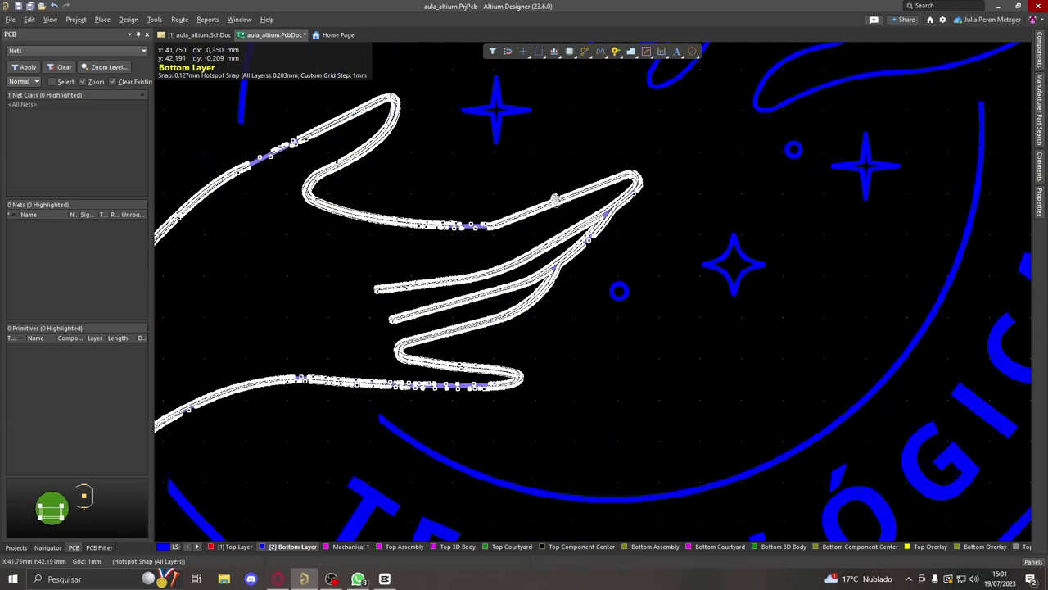
click(663, 363)
ctrl+scroll(664, 365, down, 6)
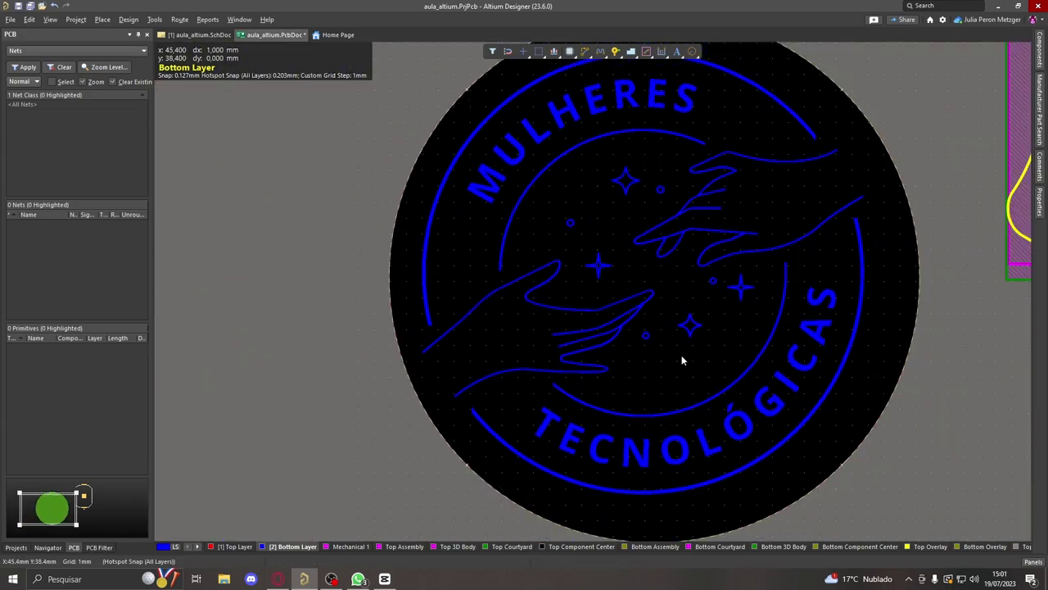
scroll(681, 354, up, 1)
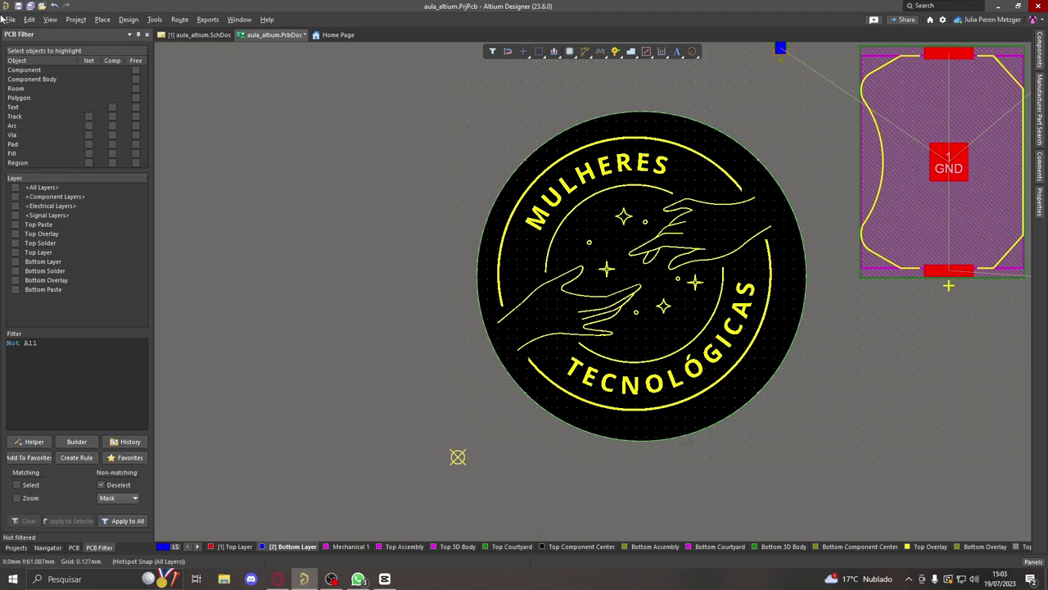
- Display the board in 3D and examine the logo's silkscreen lettering up close
click(50, 19)
click(73, 60)
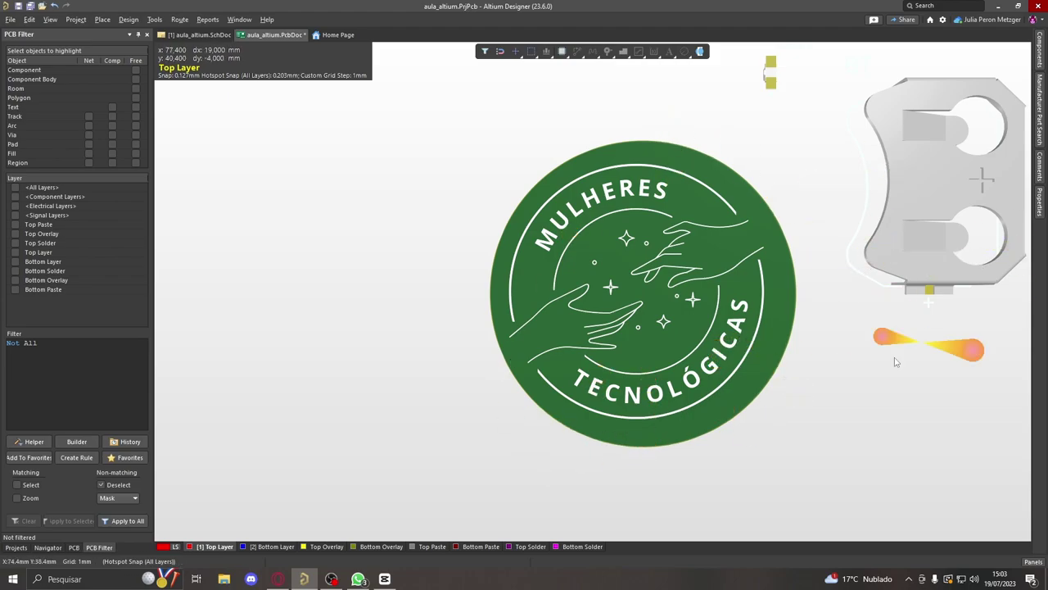
ctrl+scroll(702, 379, up, 3)
ctrl+scroll(745, 323, up, 3)
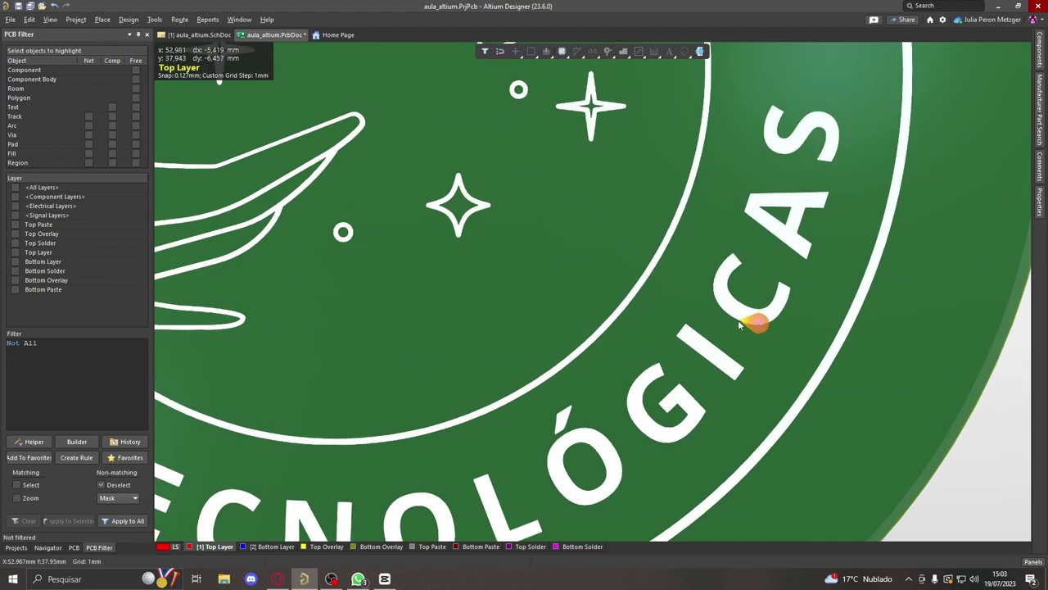
- Return the board to 2D and create a union from the selected logo objects
ctrl+scroll(745, 328, down, 5)
ctrl+scroll(610, 180, down, 2)
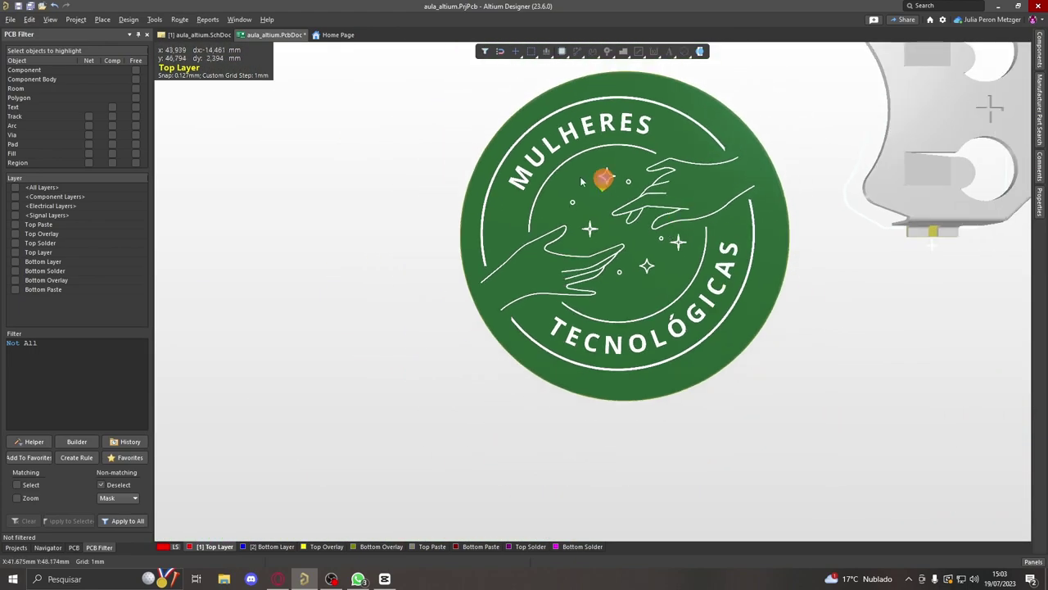
click(49, 18)
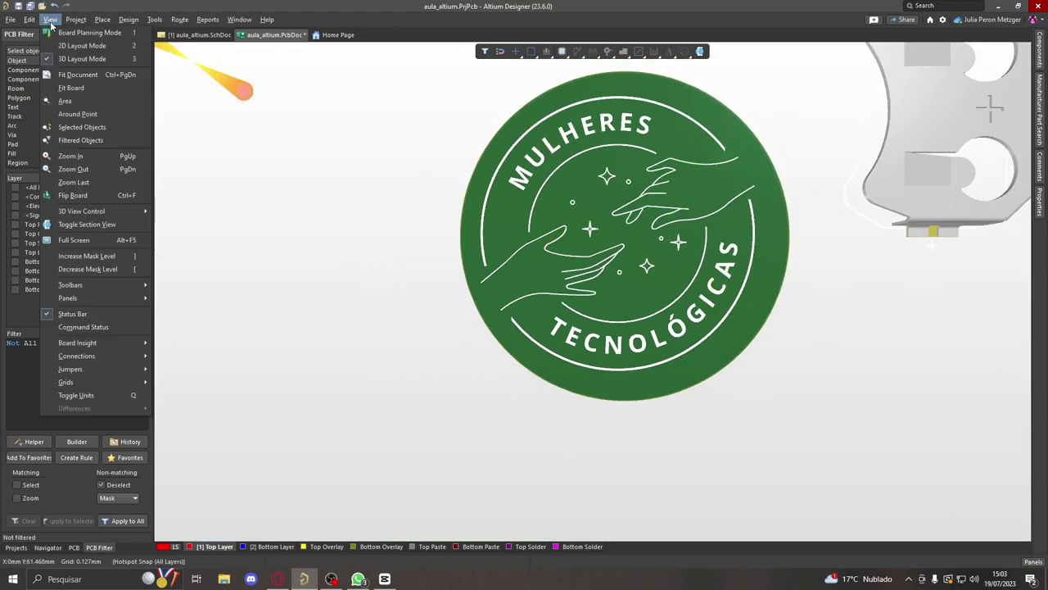
click(82, 215)
right_click(685, 54)
mouse_move(751, 114)
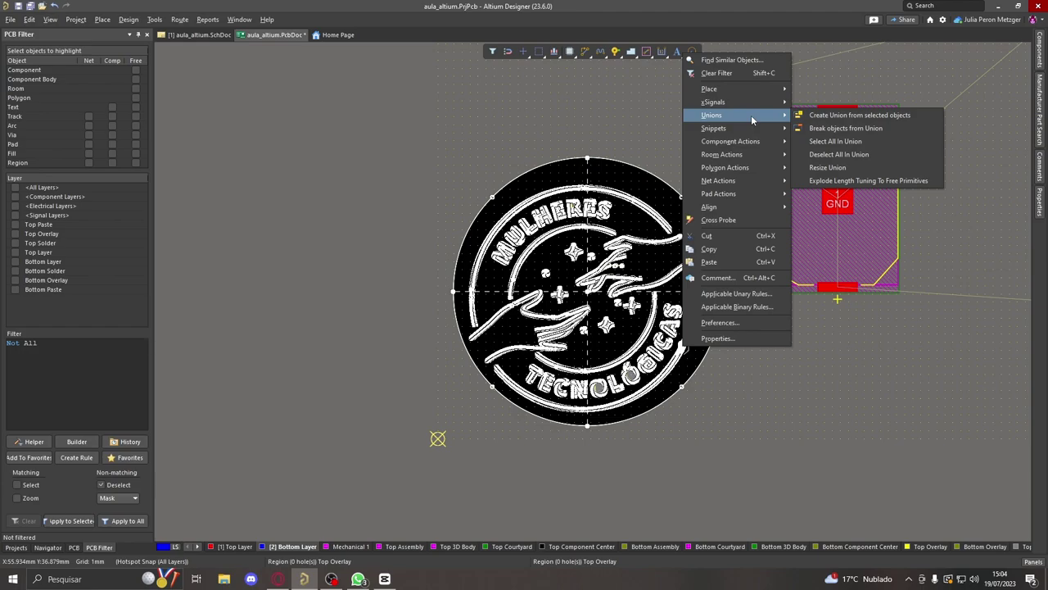
click(842, 117)
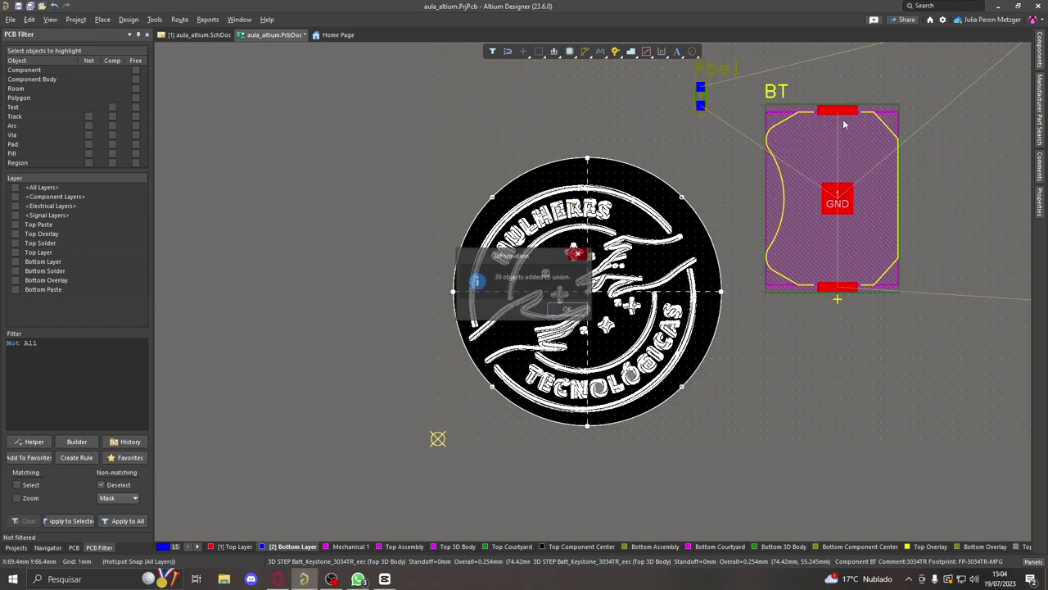
click(569, 310)
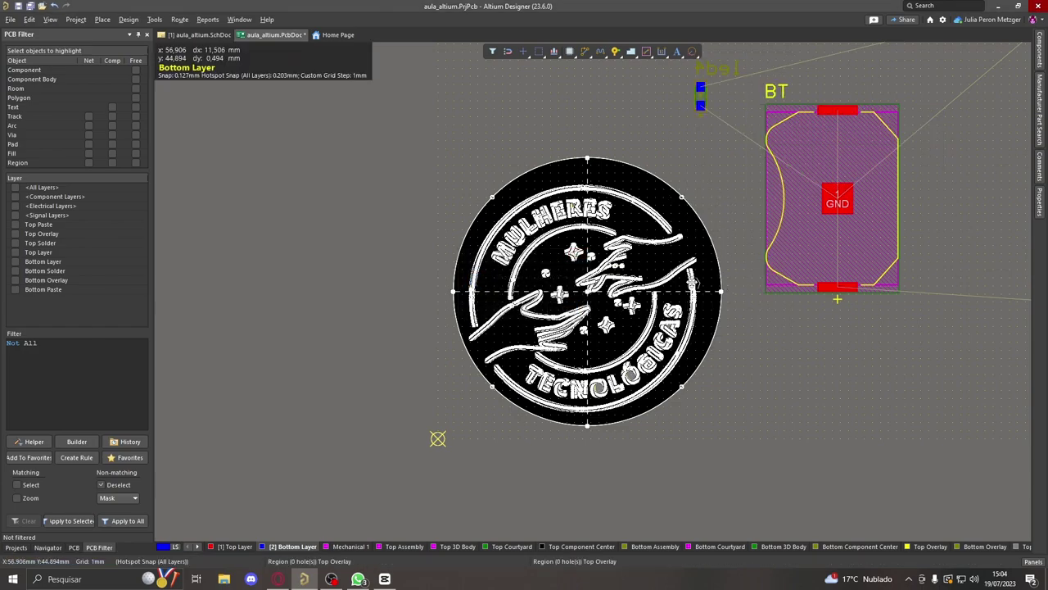
- Resize the logo union from its upper corner so the artwork fills the round board
right_click(694, 277)
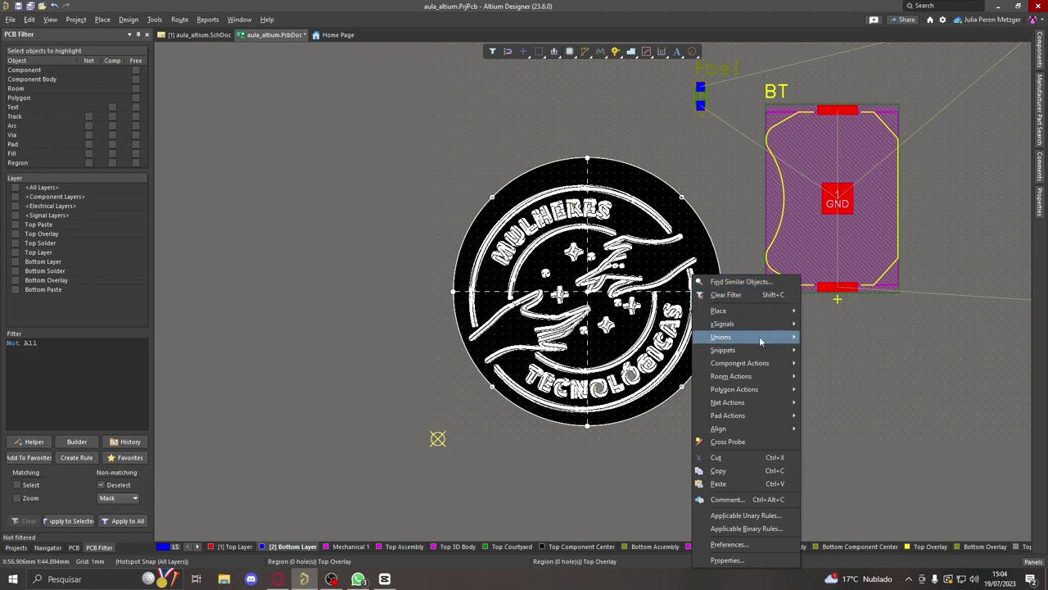
mouse_move(763, 335)
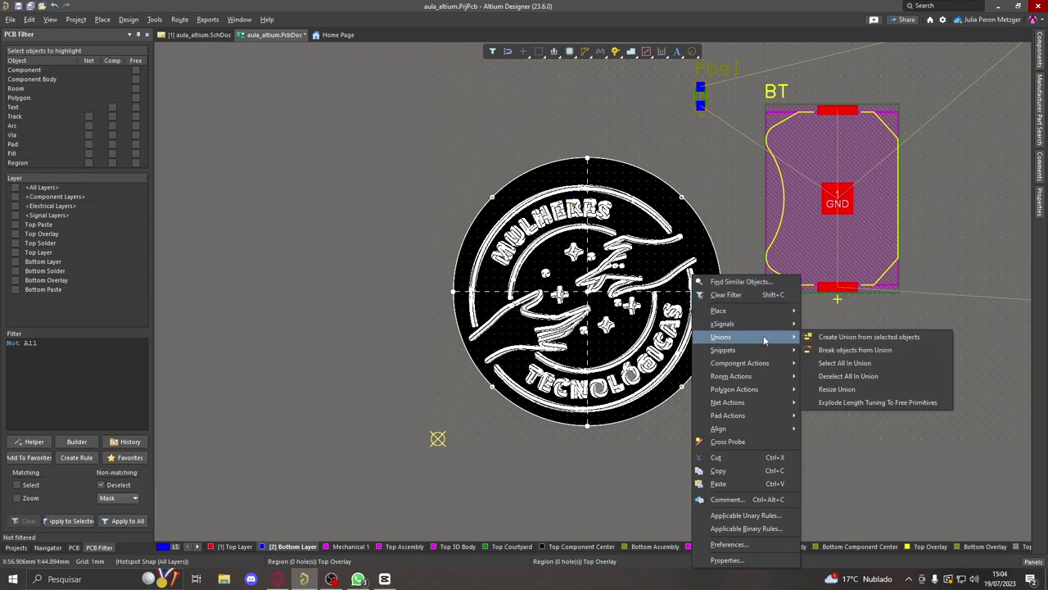
click(841, 392)
click(644, 215)
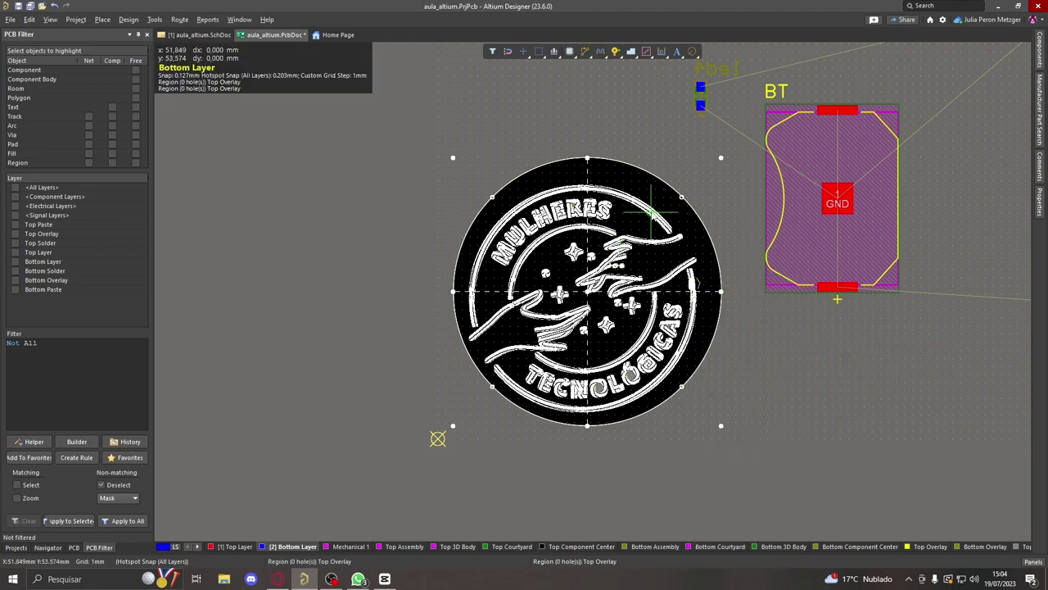
drag(722, 155, 749, 145)
ctrl+scroll(825, 393, up, 2)
ctrl+scroll(826, 393, down, 5)
right_drag(849, 424, 701, 386)
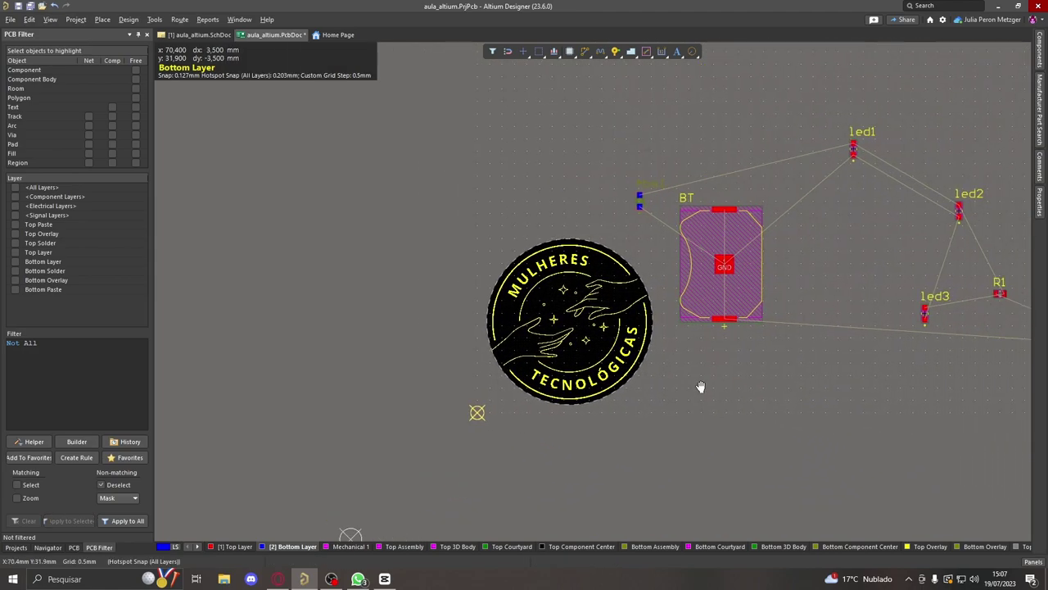
scroll(646, 387, down, 2)
ctrl+scroll(644, 340, up, 2)
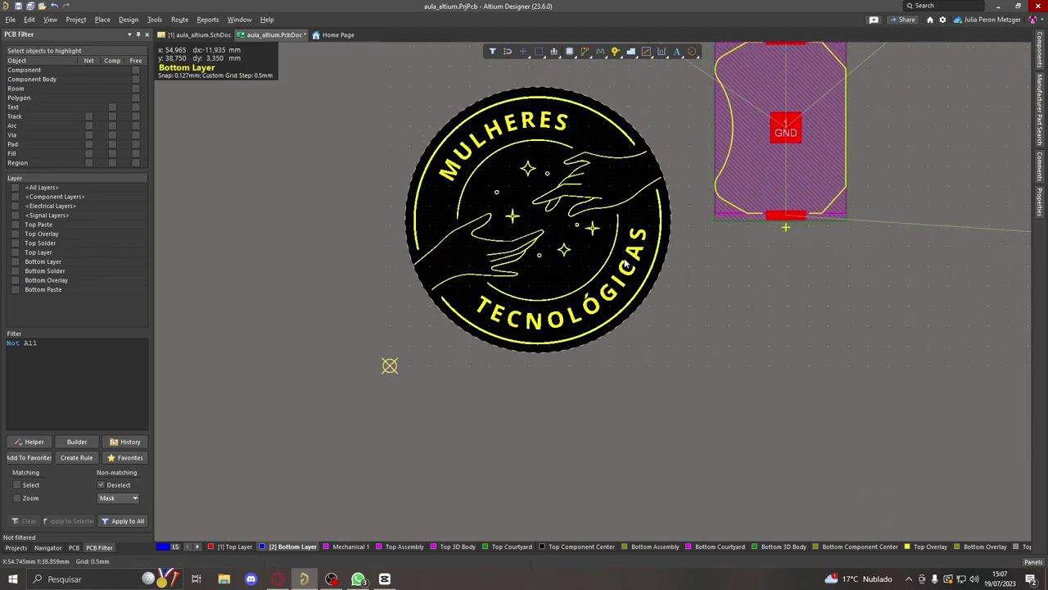
scroll(626, 264, up, 2)
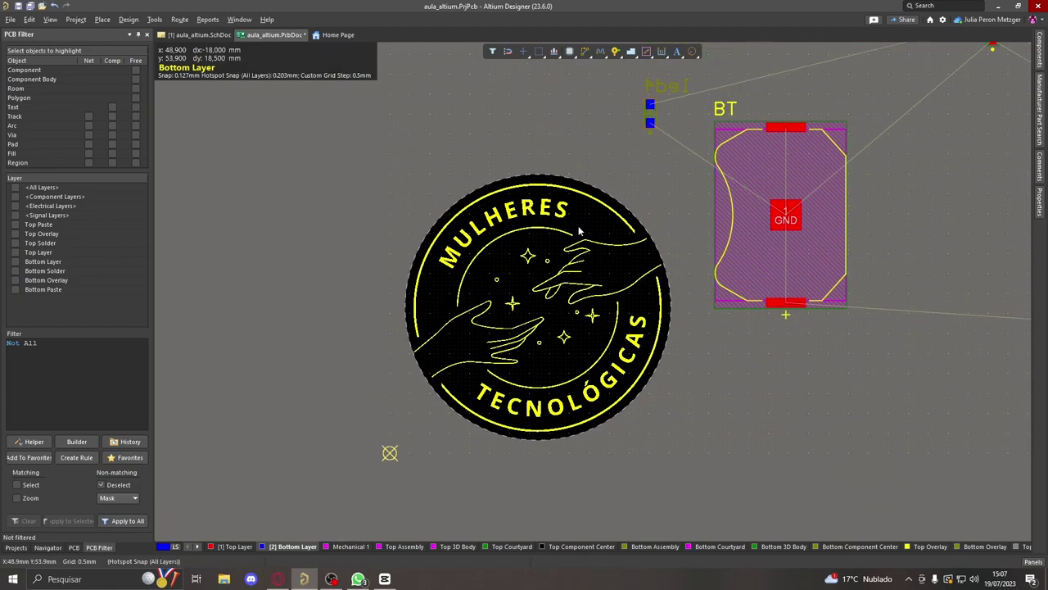
- Display the board in 3D and inspect how the enlarged logo fits within the round outline
click(50, 21)
click(86, 48)
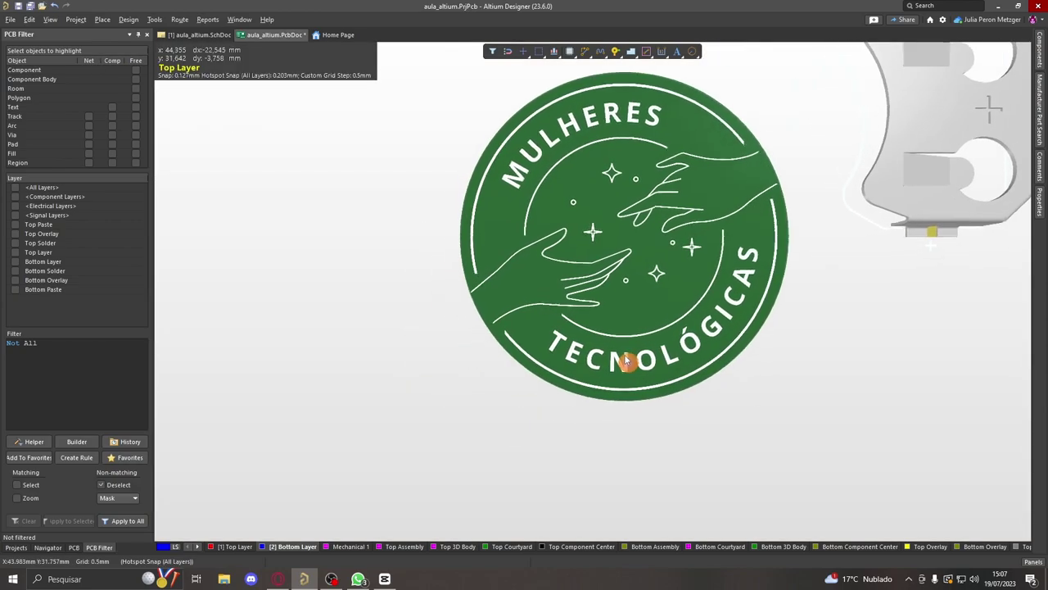
ctrl+scroll(819, 281, up, 2)
ctrl+scroll(543, 171, down, 1)
ctrl+scroll(503, 98, down, 3)
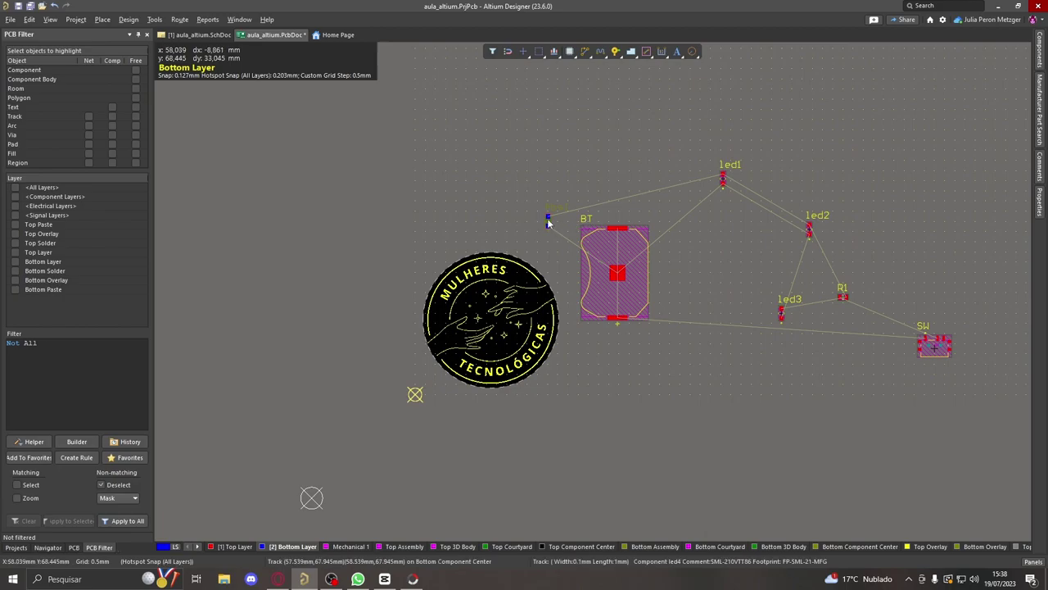
- Examine the logo on the round board and the component footprints still lying outside it
ctrl+scroll(481, 330, up, 4)
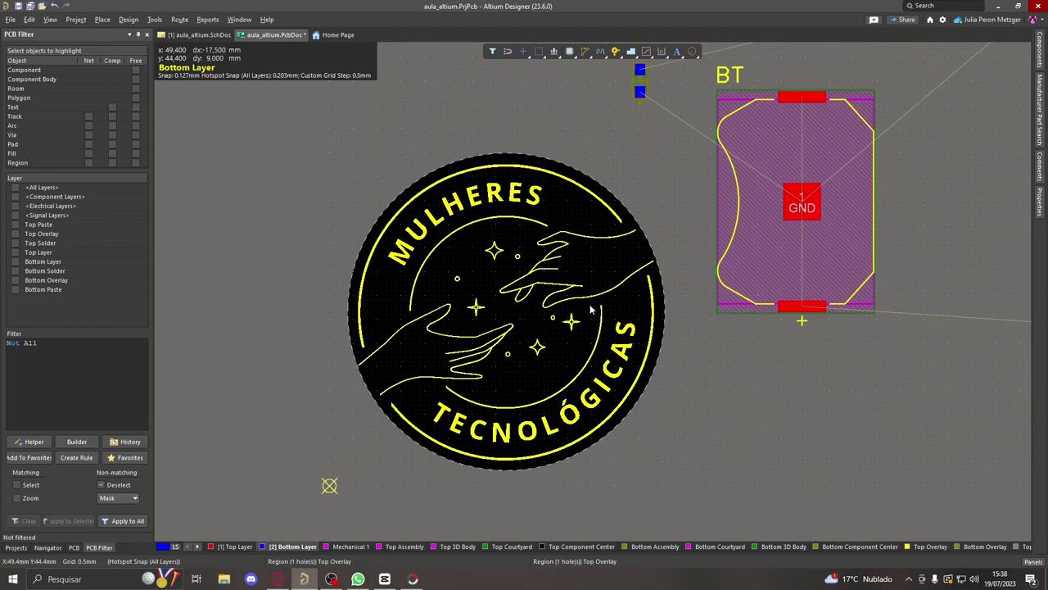
ctrl+scroll(588, 266, down, 4)
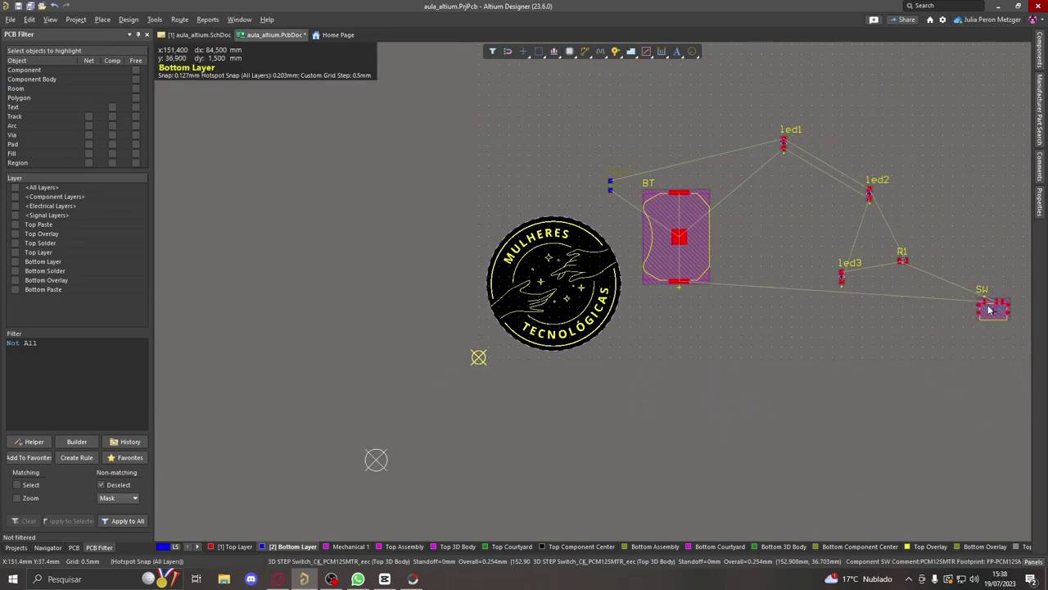
drag(1027, 293, 961, 324)
ctrl+scroll(535, 246, up, 2)
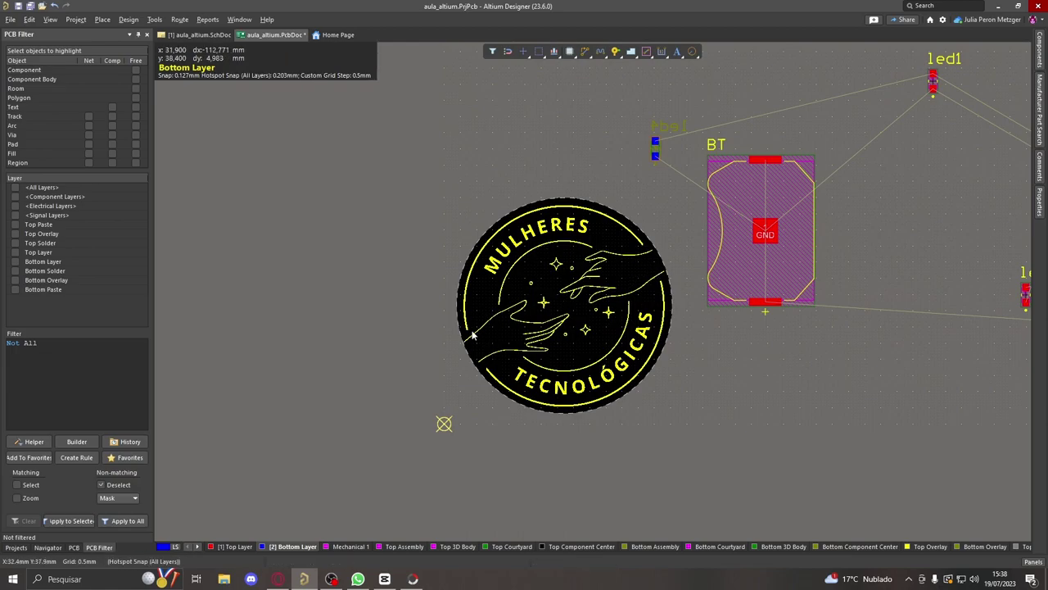
ctrl+scroll(667, 260, up, 1)
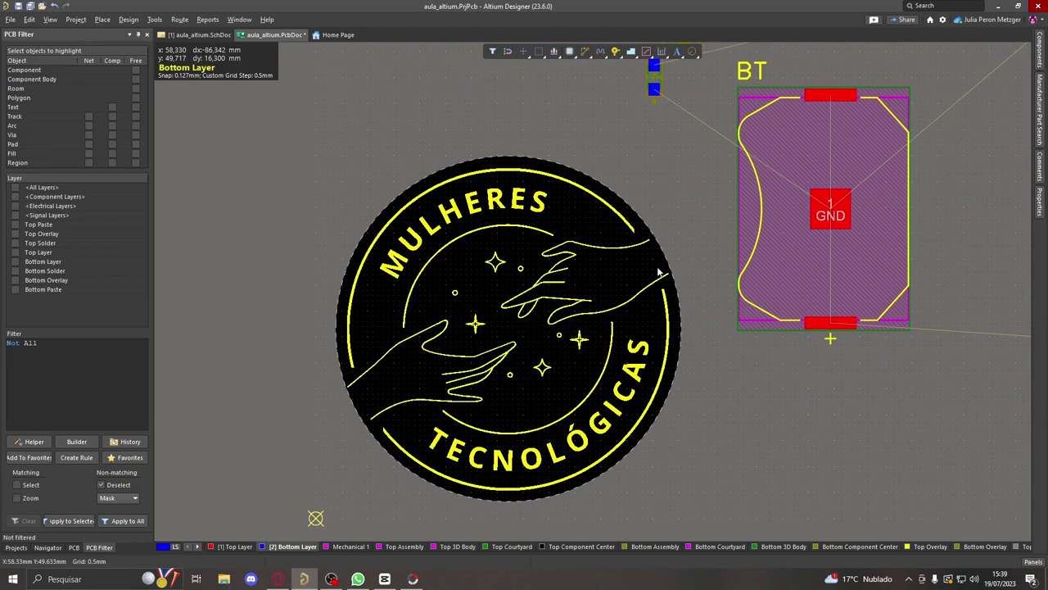
ctrl+scroll(664, 266, down, 2)
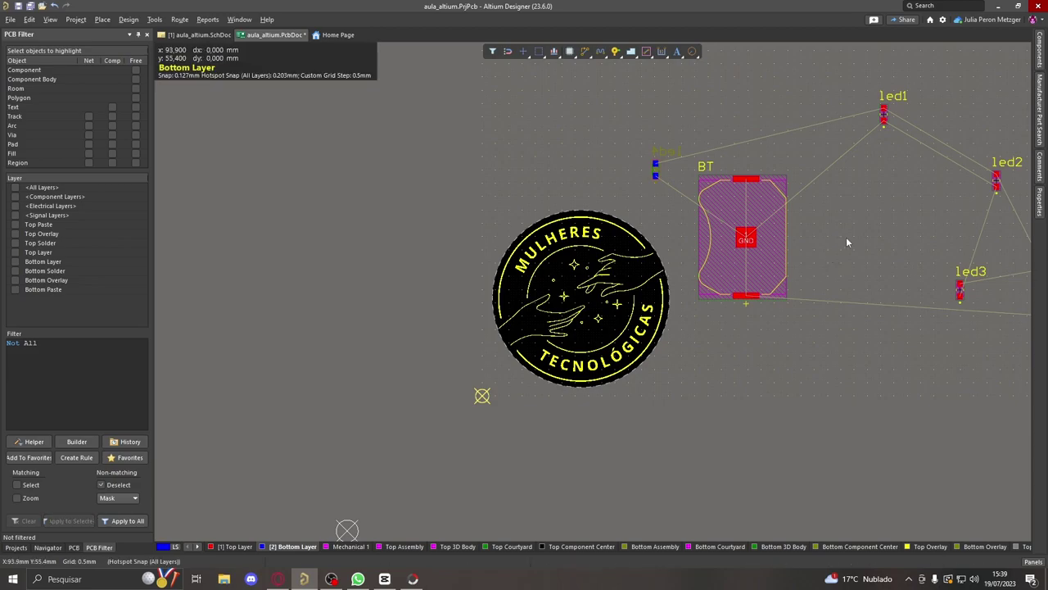
ctrl+scroll(869, 203, down, 2)
scroll(852, 213, up, 3)
scroll(868, 215, down, 2)
ctrl+scroll(864, 290, up, 2)
- Assign the battery holder BT to the Bottom Layer and place it on the round board
drag(827, 205, 680, 361)
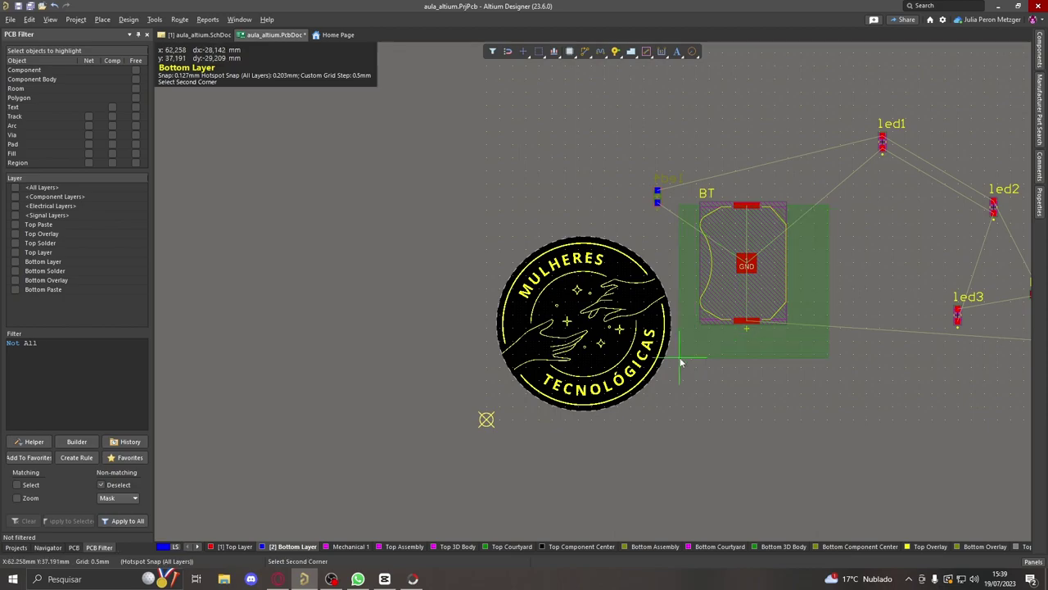
click(680, 361)
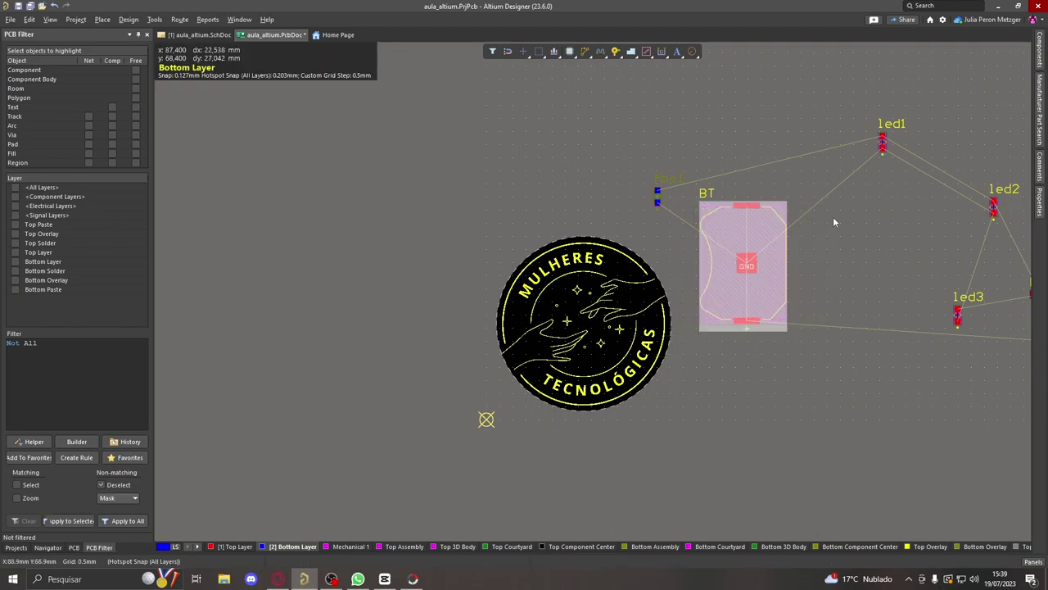
click(1039, 213)
click(993, 187)
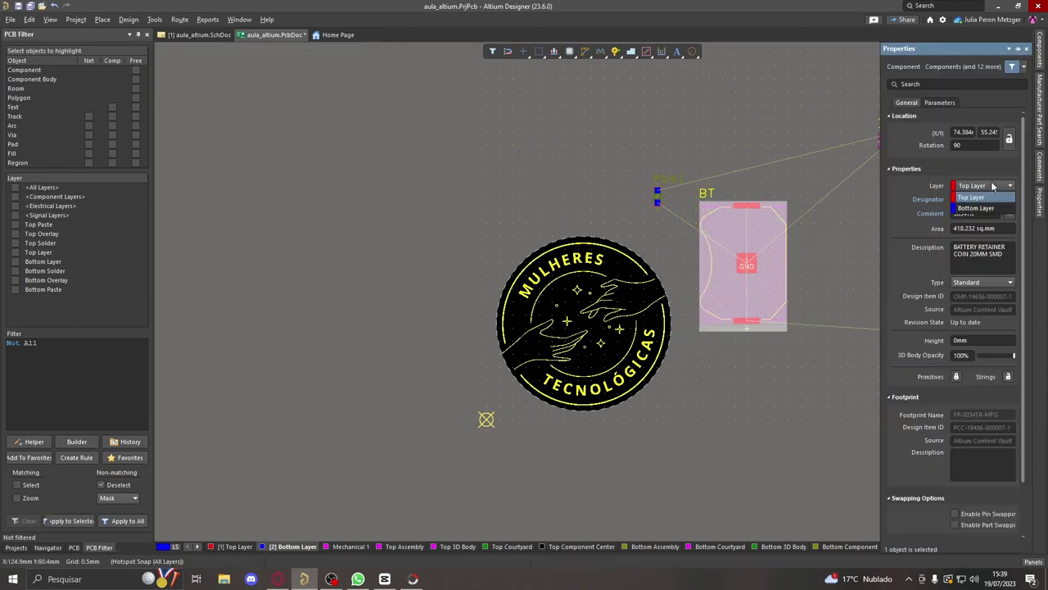
click(974, 208)
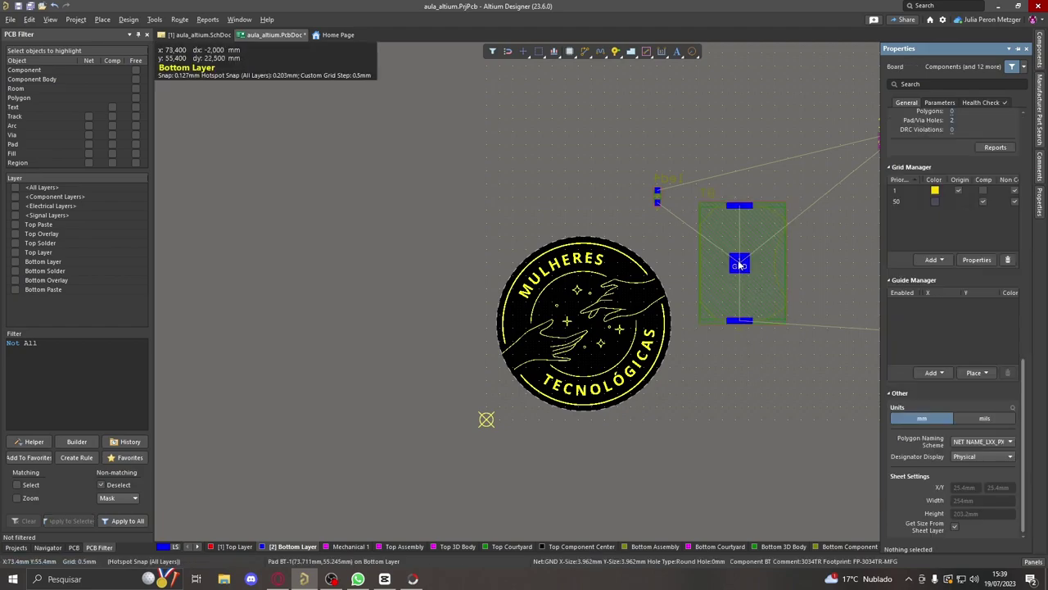
drag(828, 347, 697, 191)
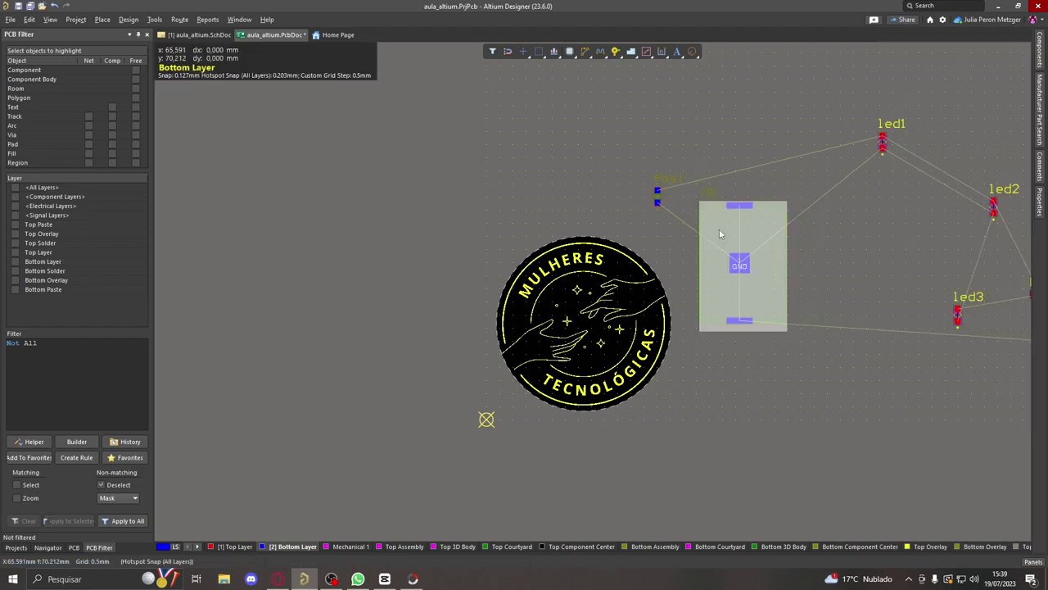
drag(738, 257, 596, 326)
- Display the board in 3D and flip it to inspect the battery holder on the underside
click(49, 19)
click(82, 59)
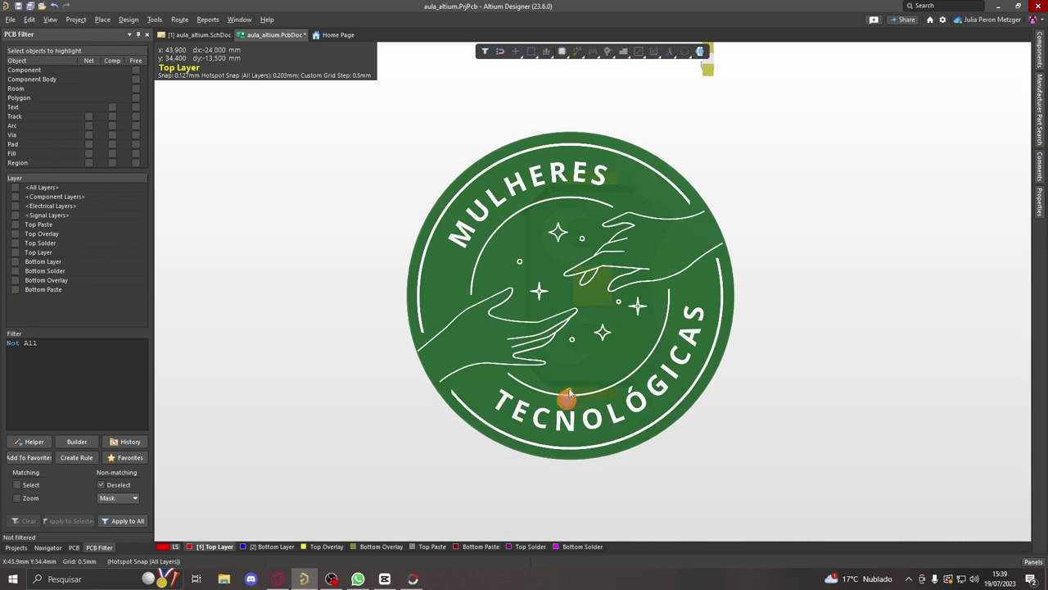
key(ctrl+f)
key(0)
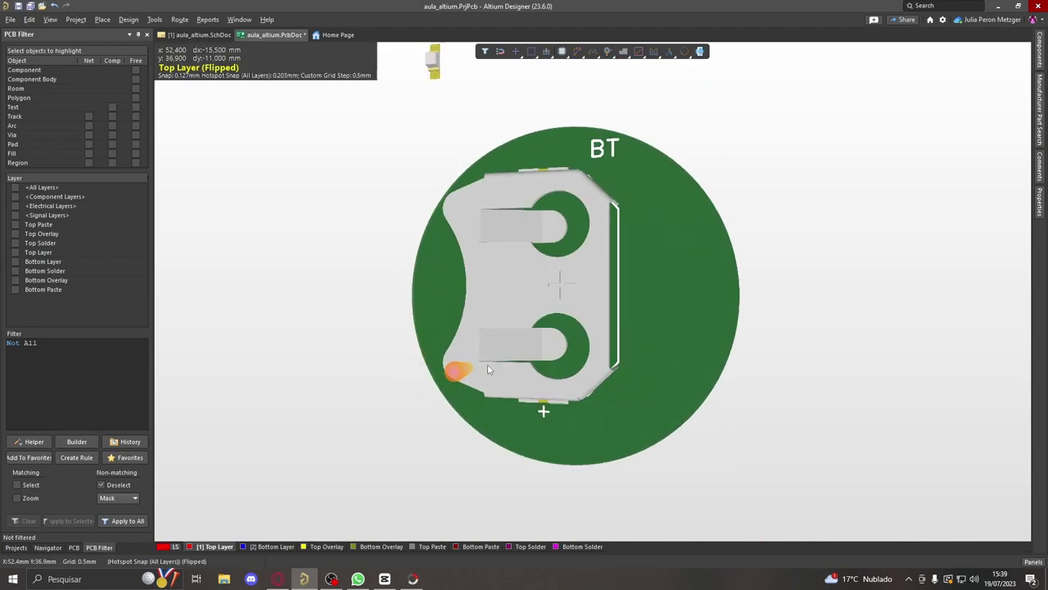
key(ctrl+f)
key(ctrl+f)
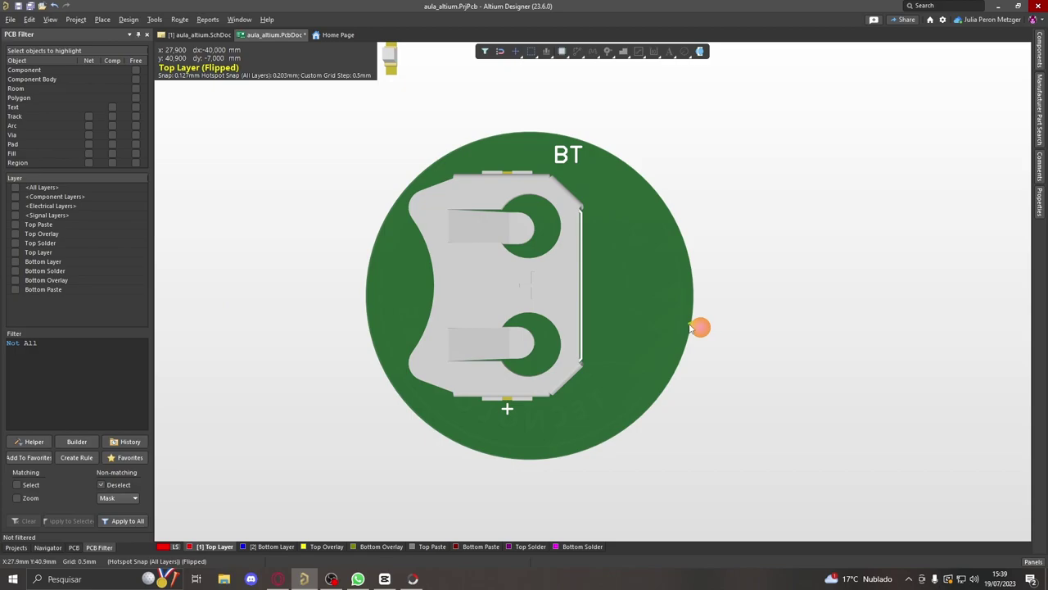
key(ctrl+f)
- Shift the battery holder closer to the board's edge in the flipped 3D view, then flip the board back
drag(920, 274, 912, 297)
right_click(912, 302)
click(927, 338)
scroll(723, 358, down, 4)
scroll(784, 365, up, 3)
right_drag(784, 365, 444, 410)
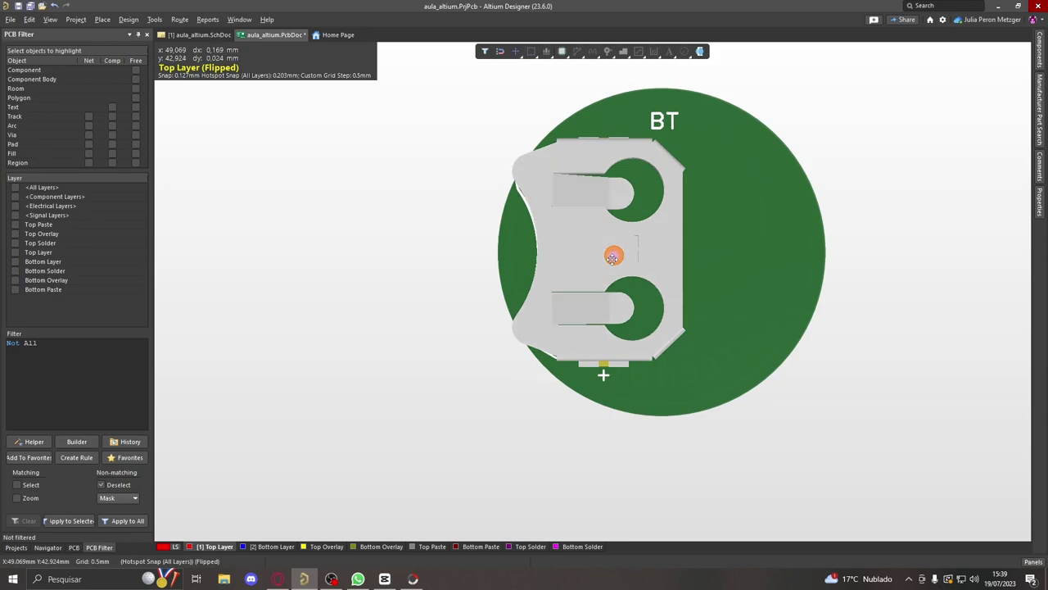
mouse_move(614, 255)
mouse_down()
mouse_move(634, 236)
mouse_move(612, 260)
mouse_up()
key(ctrl+f)
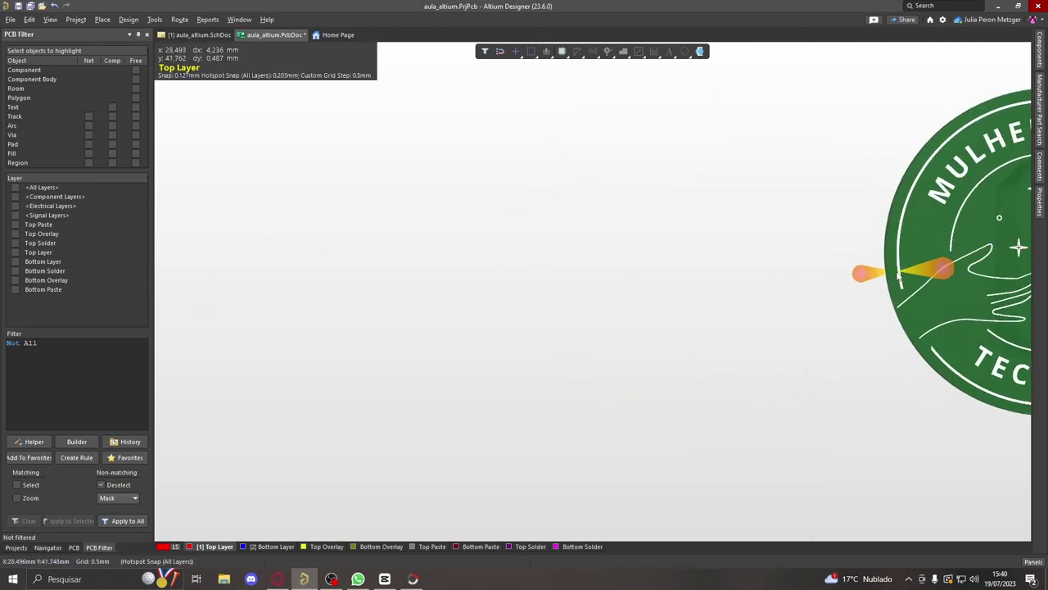
- In 2D, assign led4 to the Top Layer and place it on the logo together with led1, led2 and led3
key(2)
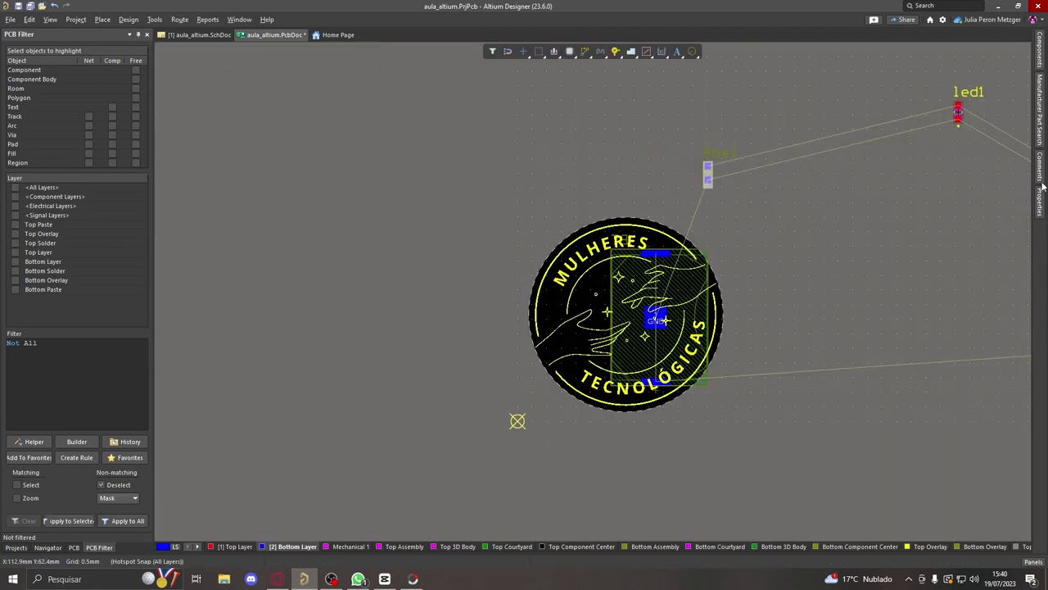
click(1041, 203)
click(979, 186)
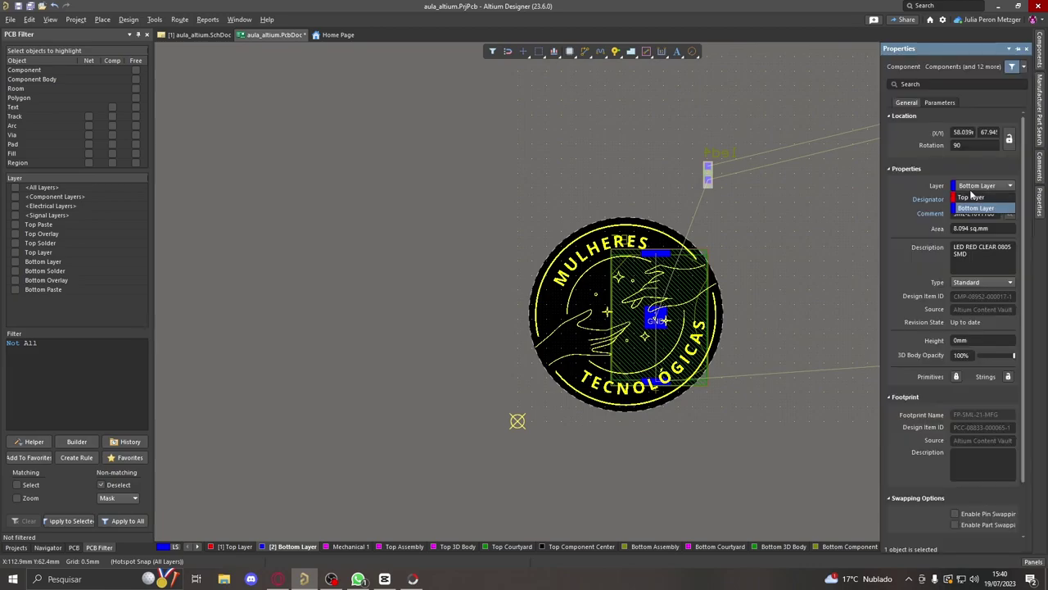
click(972, 198)
drag(708, 175, 604, 285)
ctrl+scroll(640, 323, up, 3)
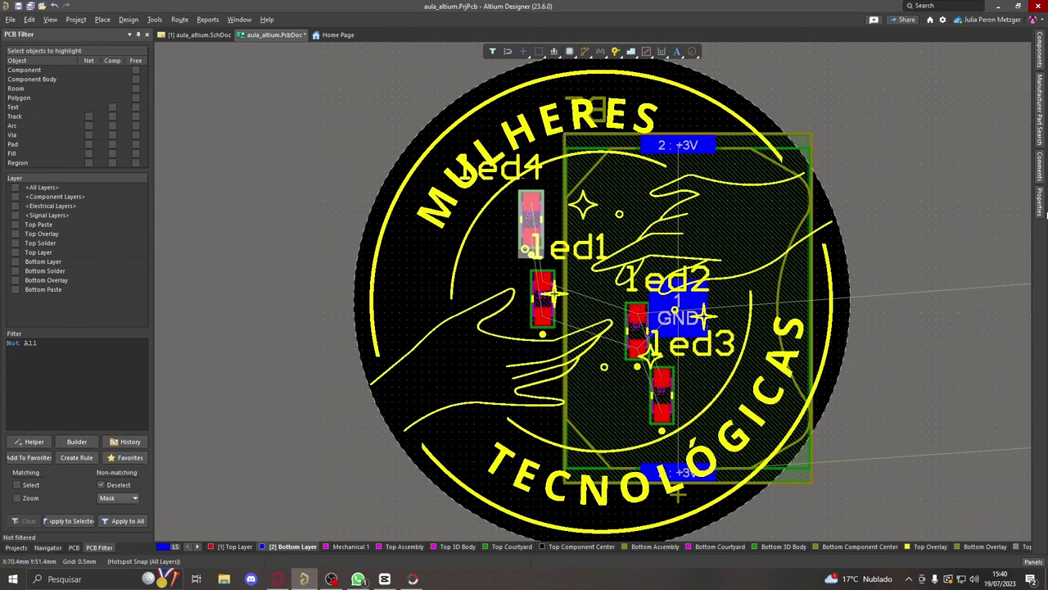
- Set the rotation of led4 to 75 degrees
click(1039, 211)
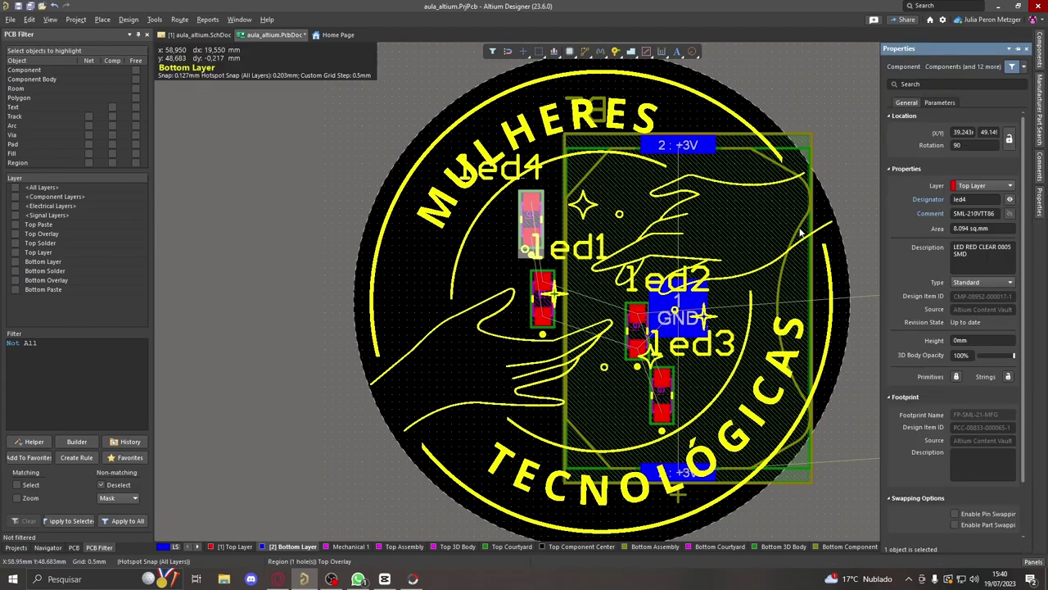
click(970, 145)
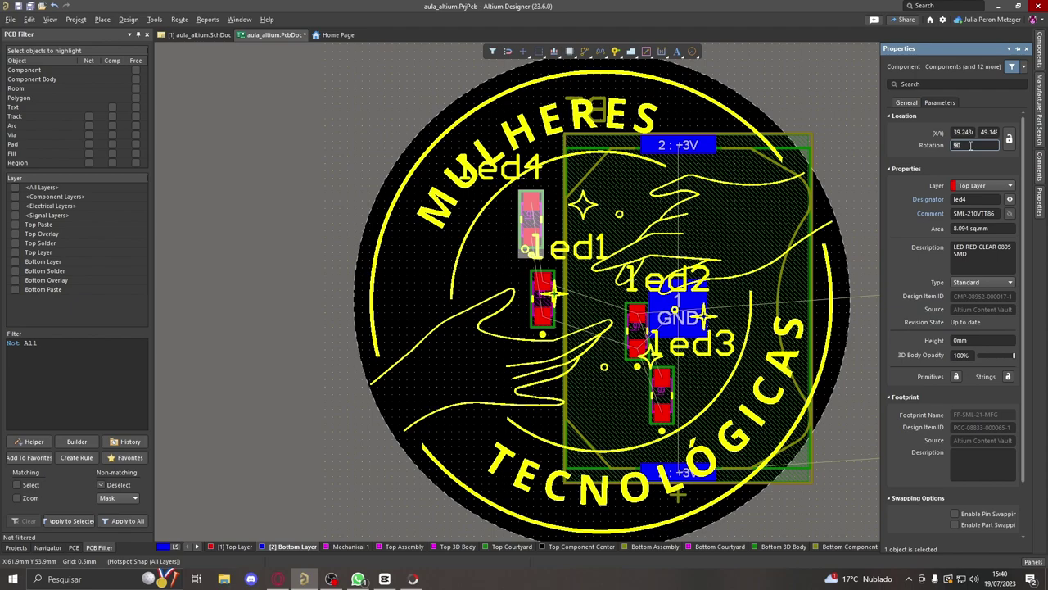
text(75)
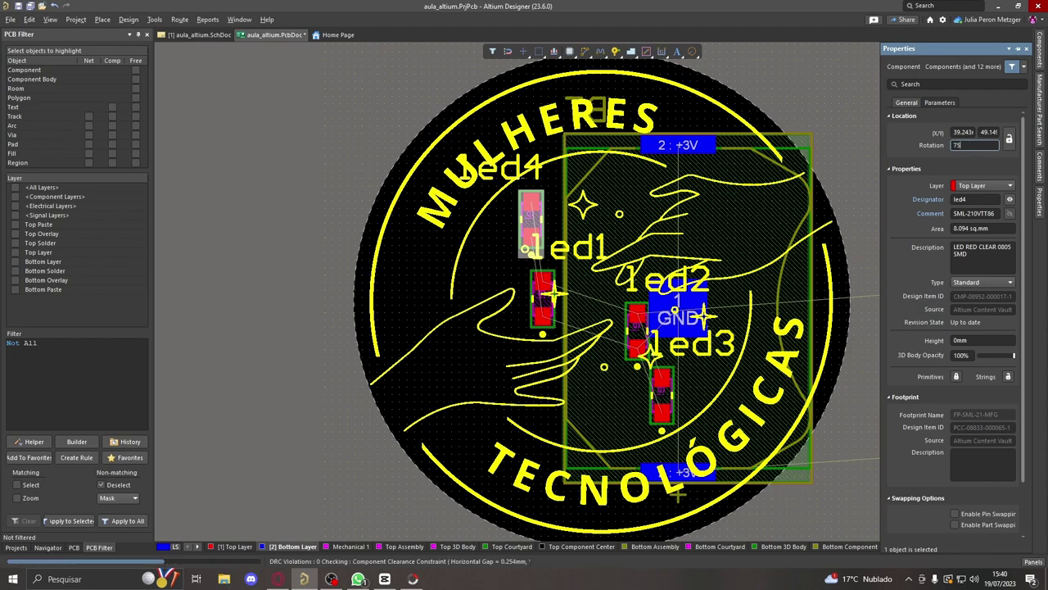
key(Return)
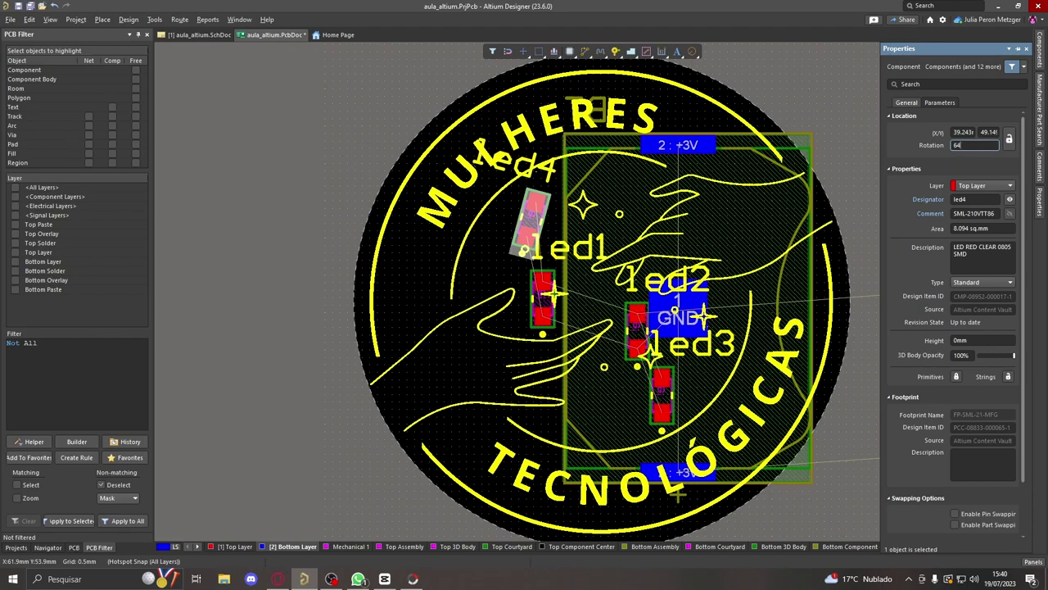
- Set the rotation of led4 to 64 degrees
key(Return)
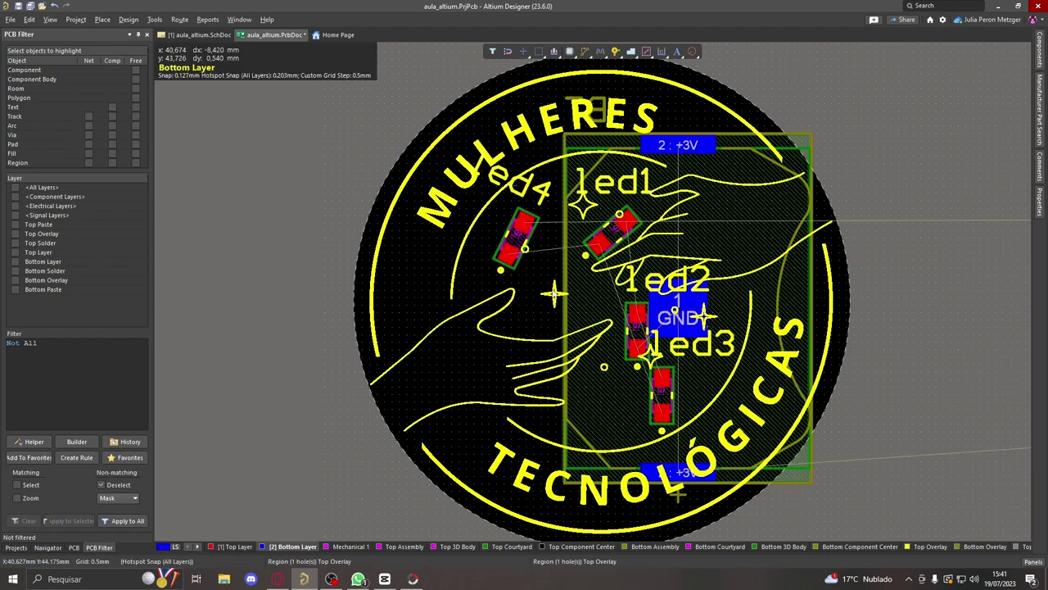
click(687, 310)
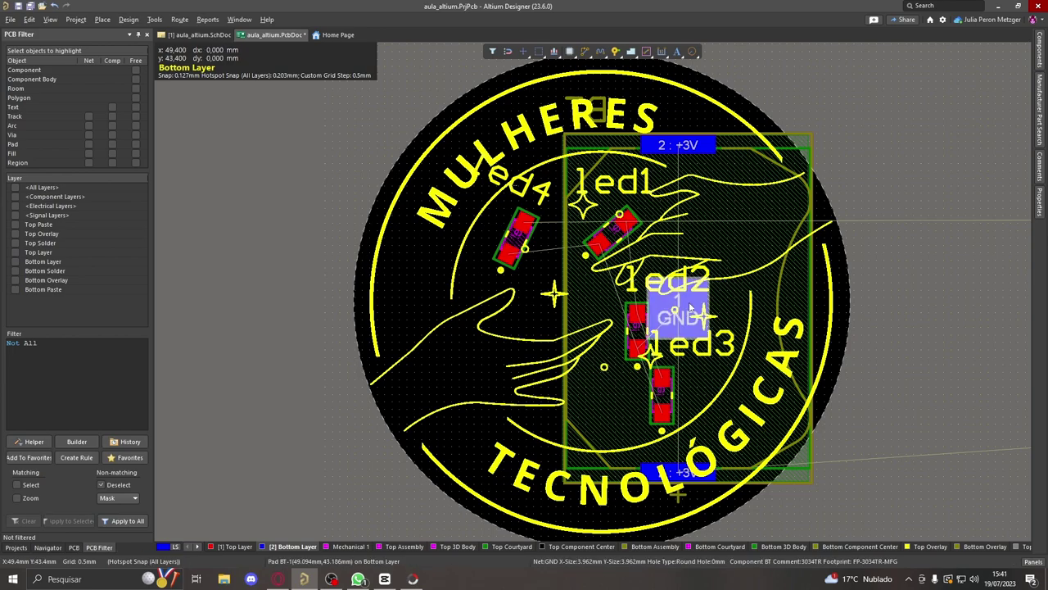
click(686, 309)
click(918, 317)
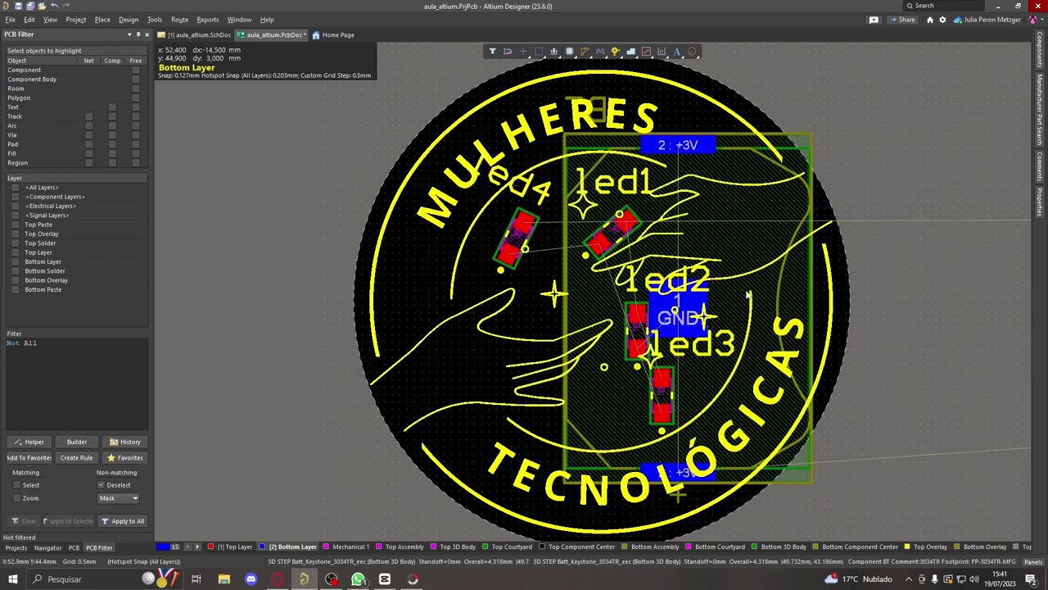
click(643, 338)
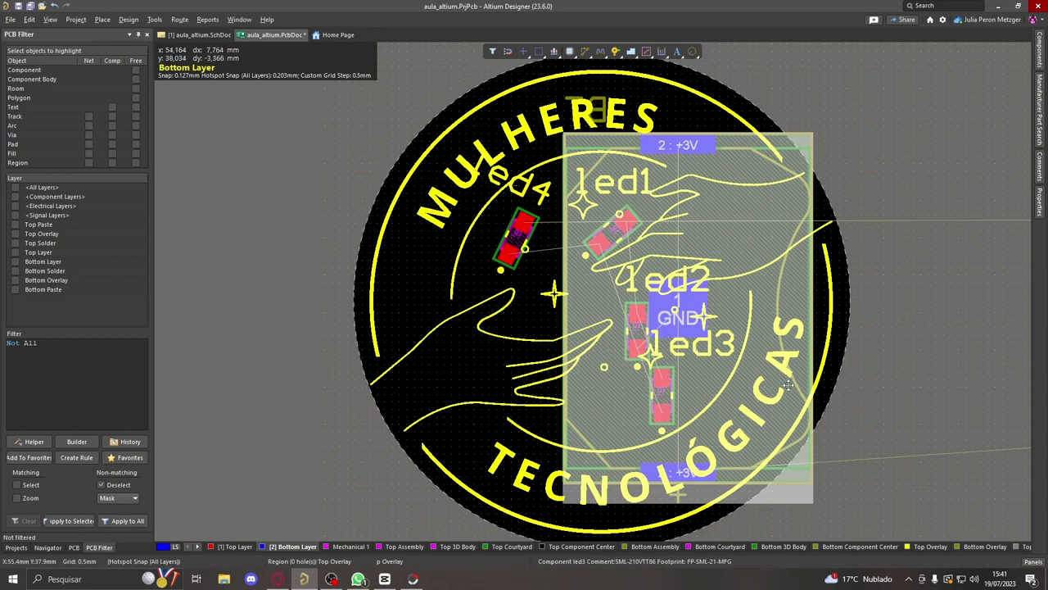
click(931, 312)
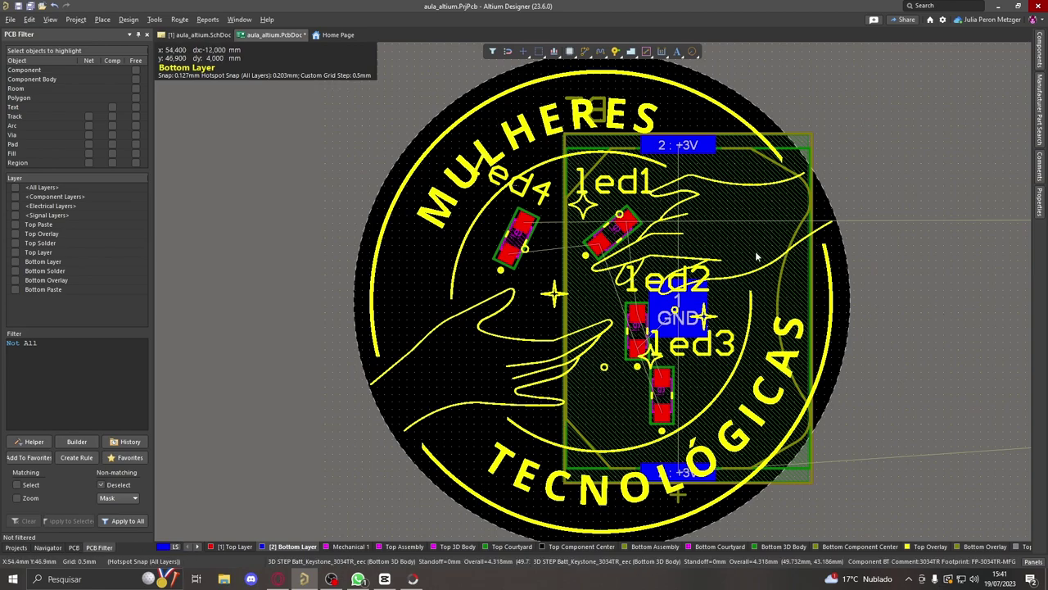
- Hide all bottom component layers and the Bottom Layer so the battery holder does not cover the LEDs
click(163, 547)
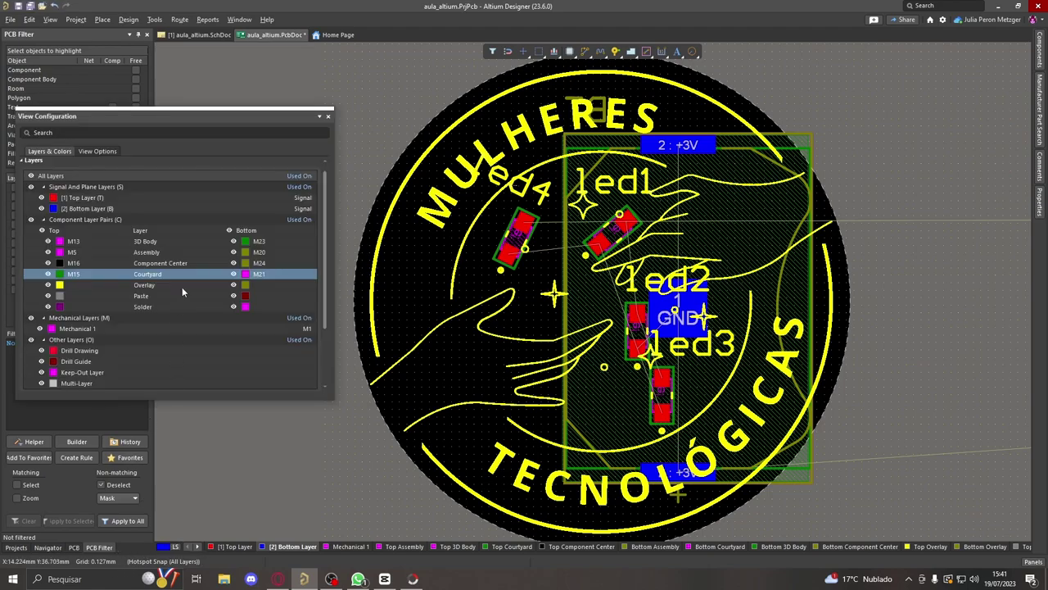
click(229, 231)
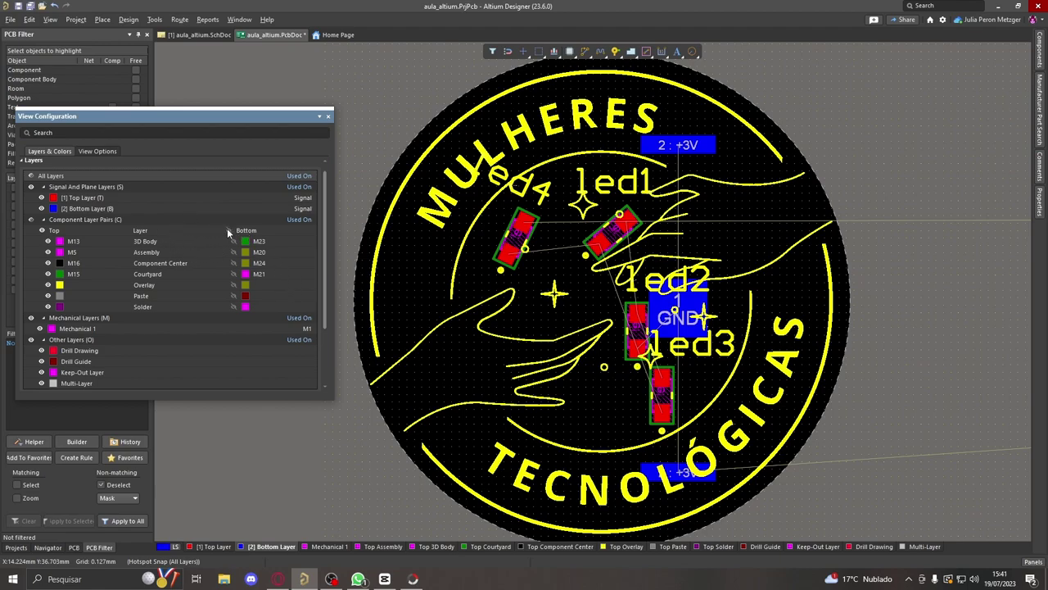
click(41, 210)
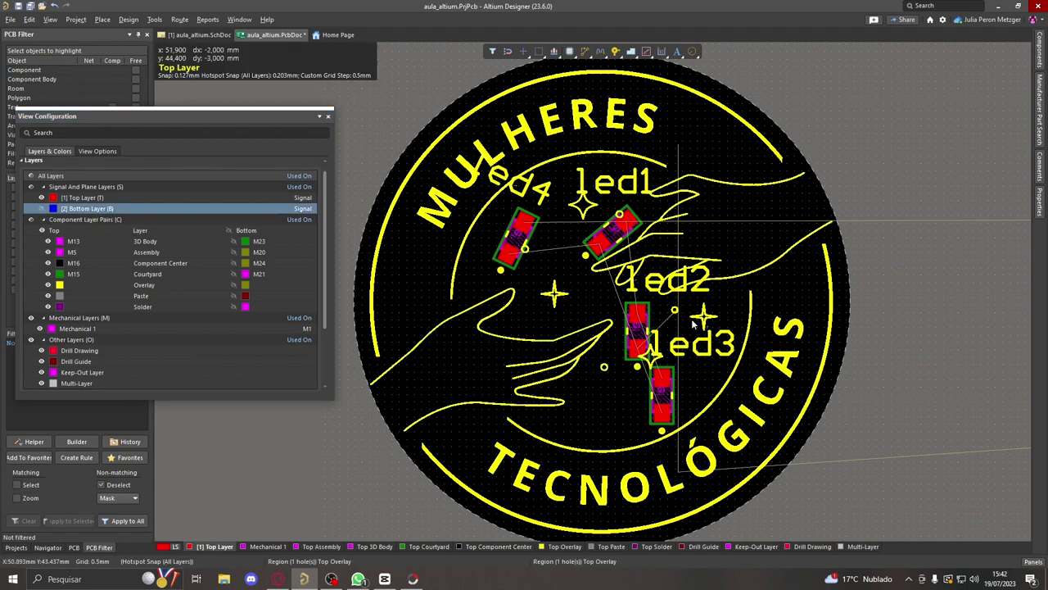
- Move led2 down between the lower hand's fingers and the inner arc, and set its rotation to 30 degrees
drag(635, 328, 591, 421)
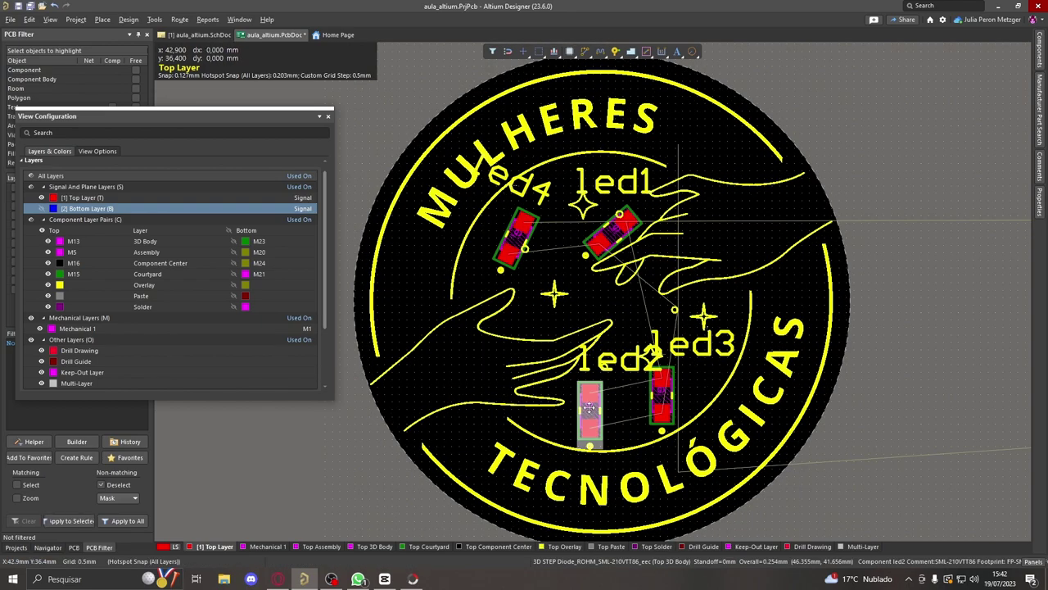
click(1039, 199)
text(90)
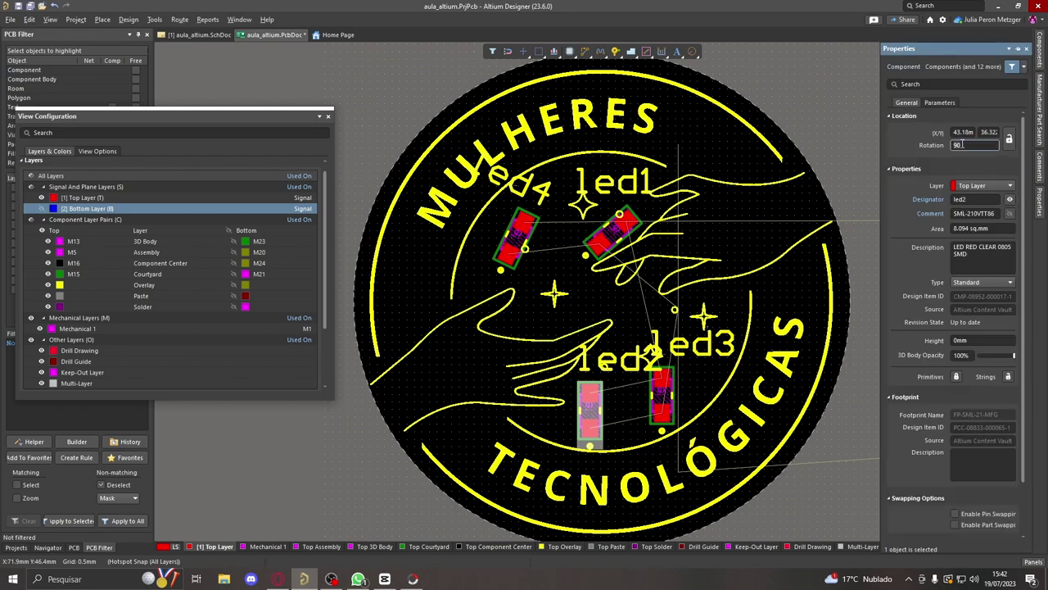
key(Return)
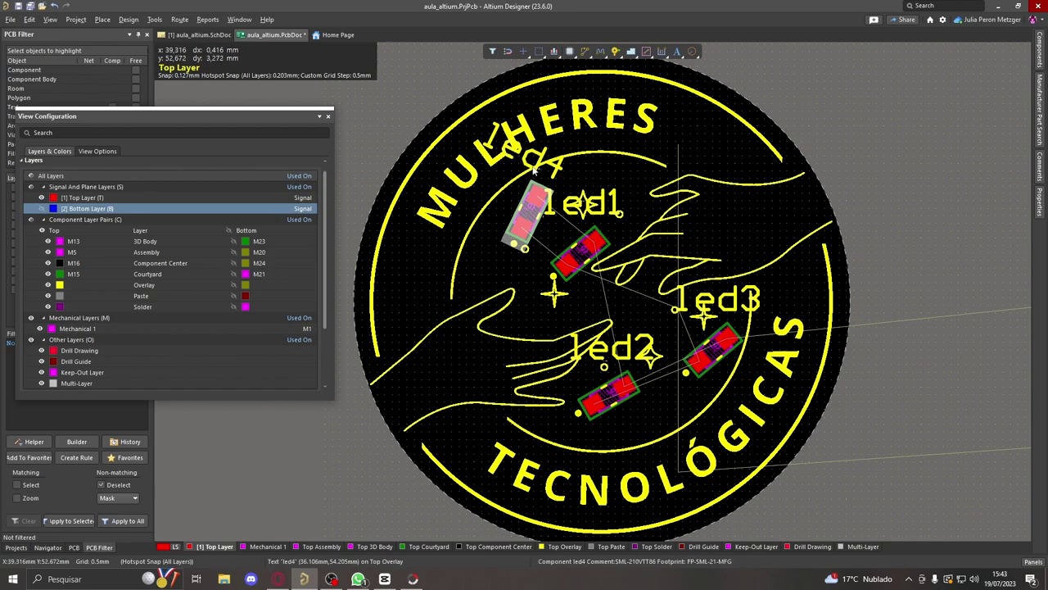
- View the board in 3D to check the rotated LEDs against the logo, and return to the 2D layout
click(50, 18)
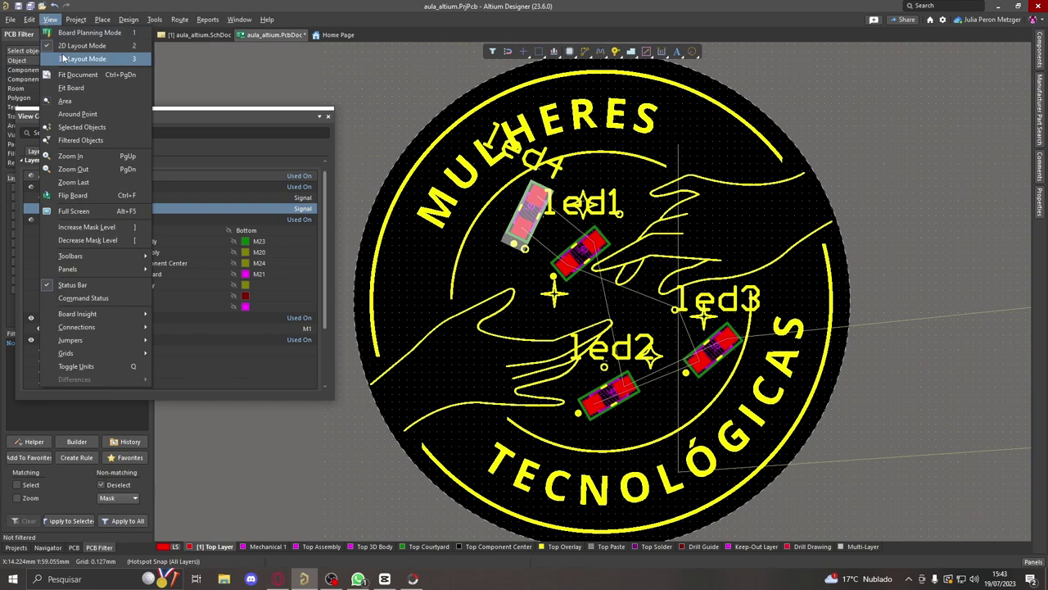
click(82, 58)
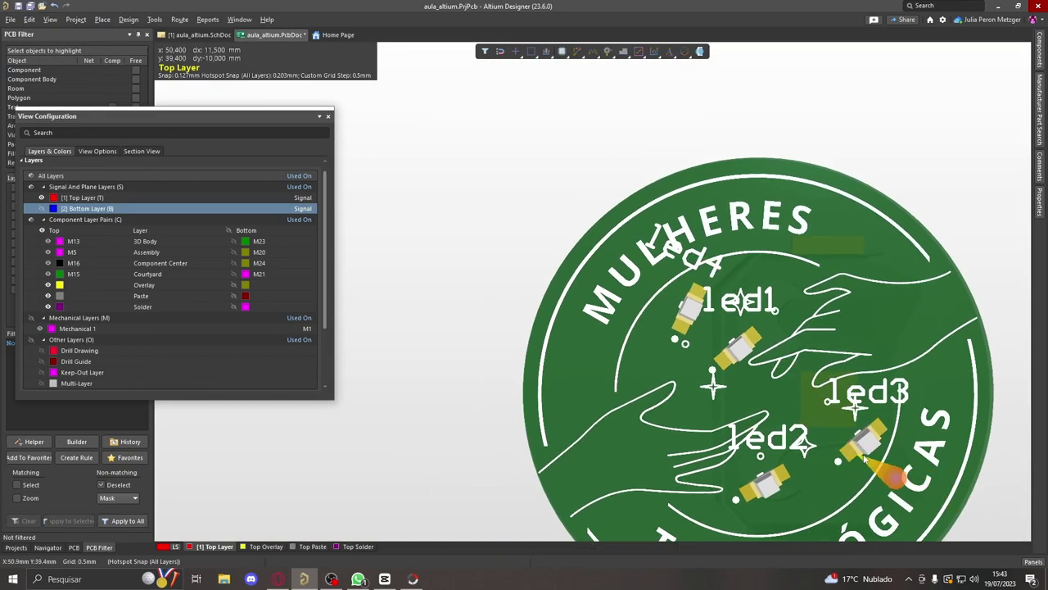
scroll(869, 452, down, 3)
scroll(868, 450, up, 1)
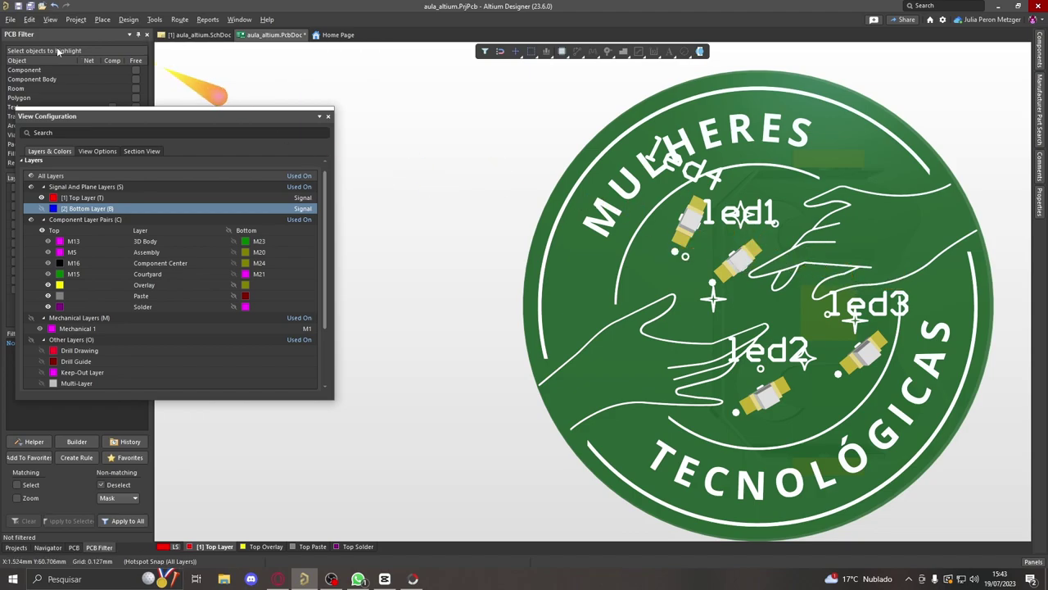
click(51, 19)
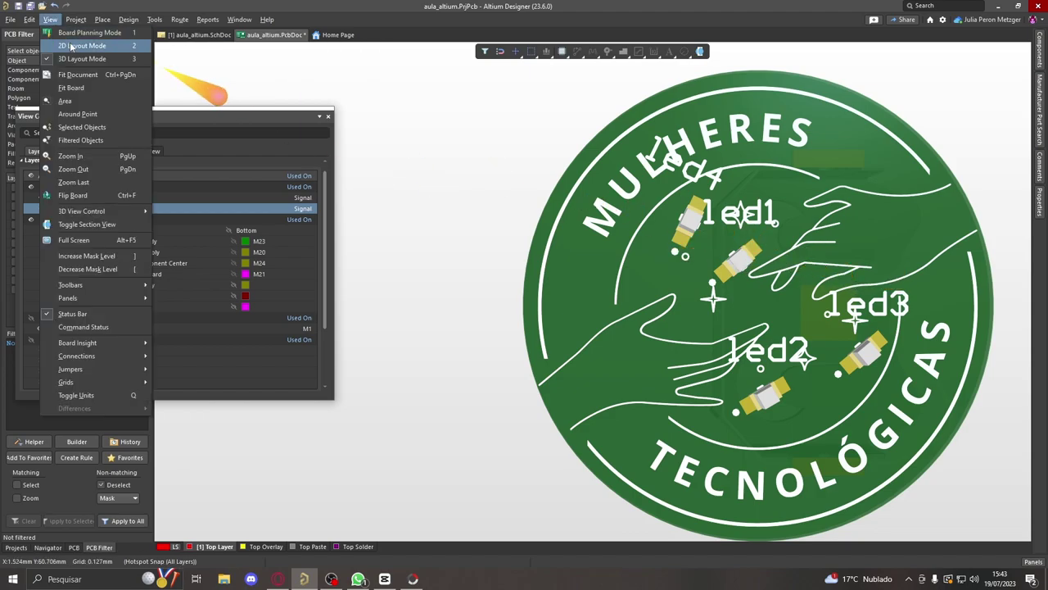
click(72, 46)
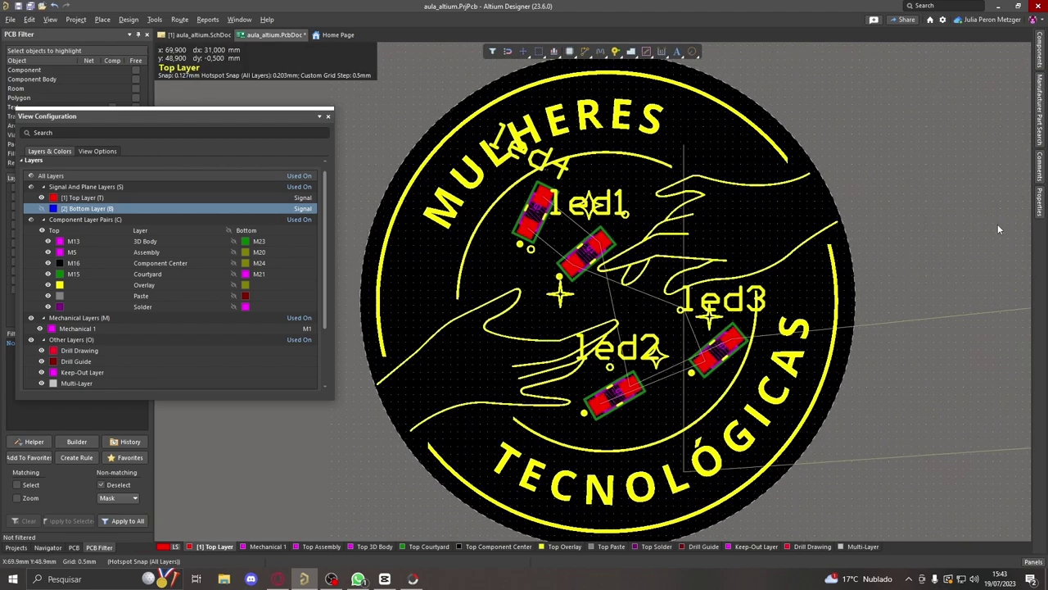
- Hide the designator texts of led3 and led2
click(1043, 219)
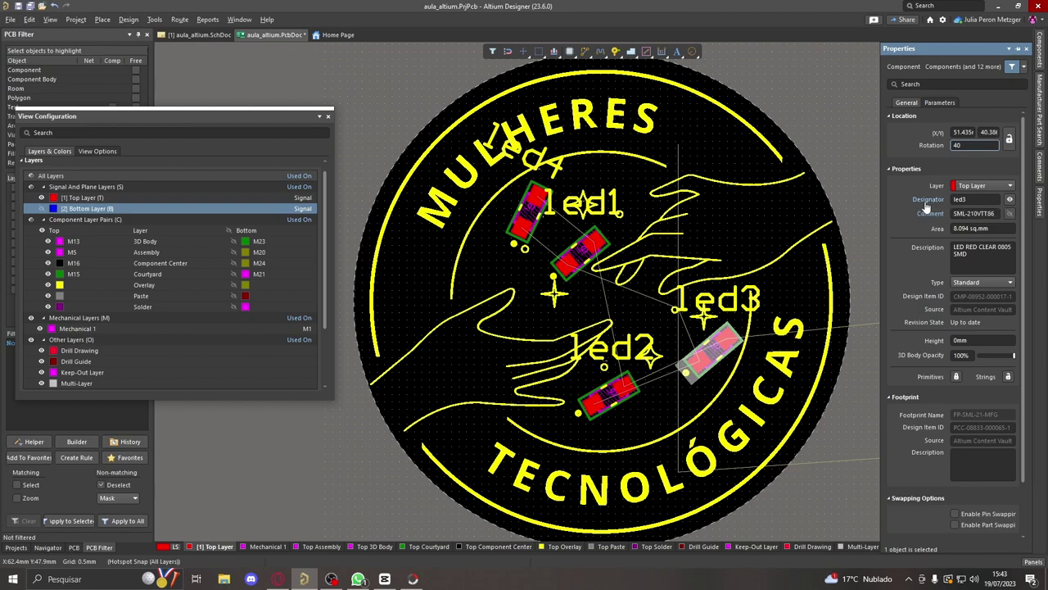
click(1011, 200)
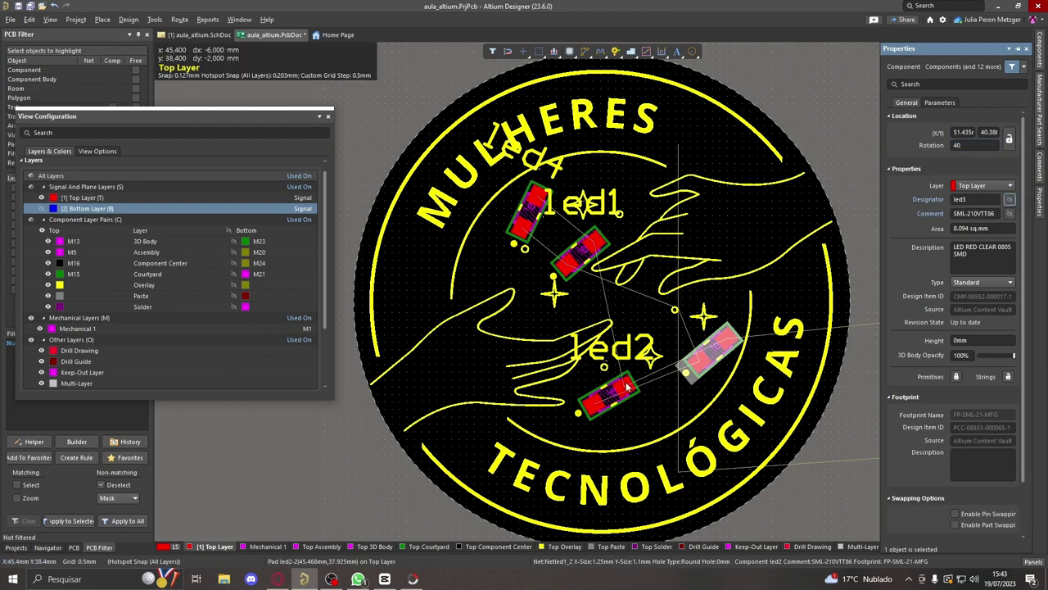
click(616, 391)
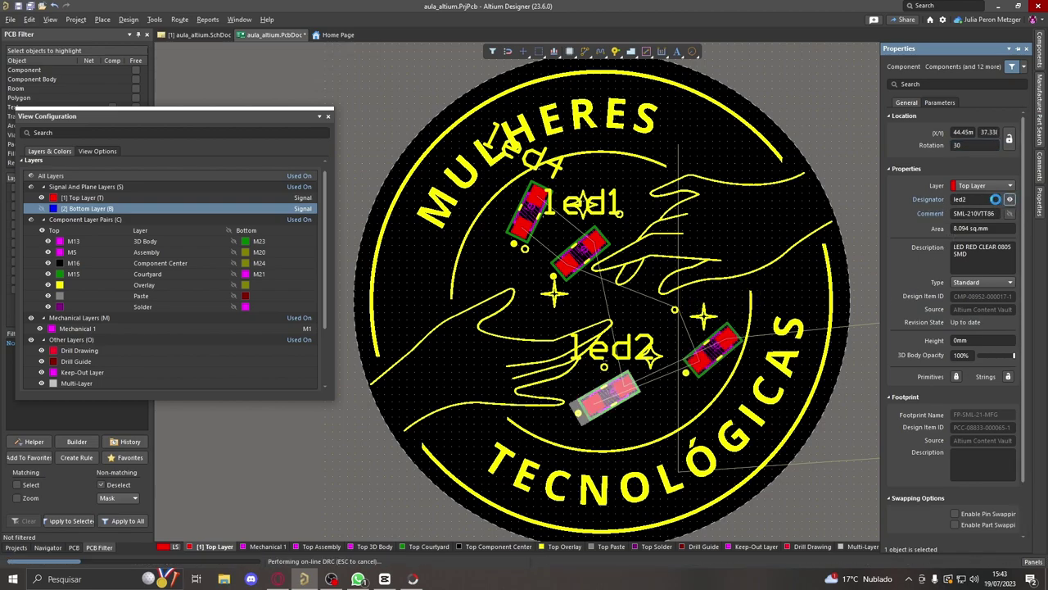
click(1010, 199)
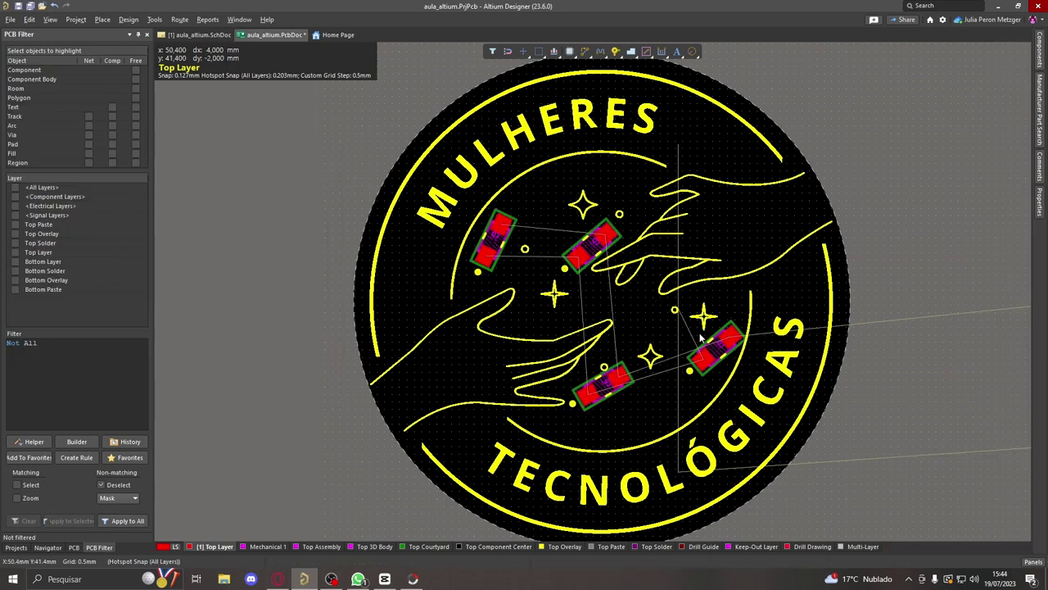
- Examine the four LEDs up close in 2D, checking their pads, net connections and placement relative to the logo artwork
ctrl+scroll(660, 372, up, 4)
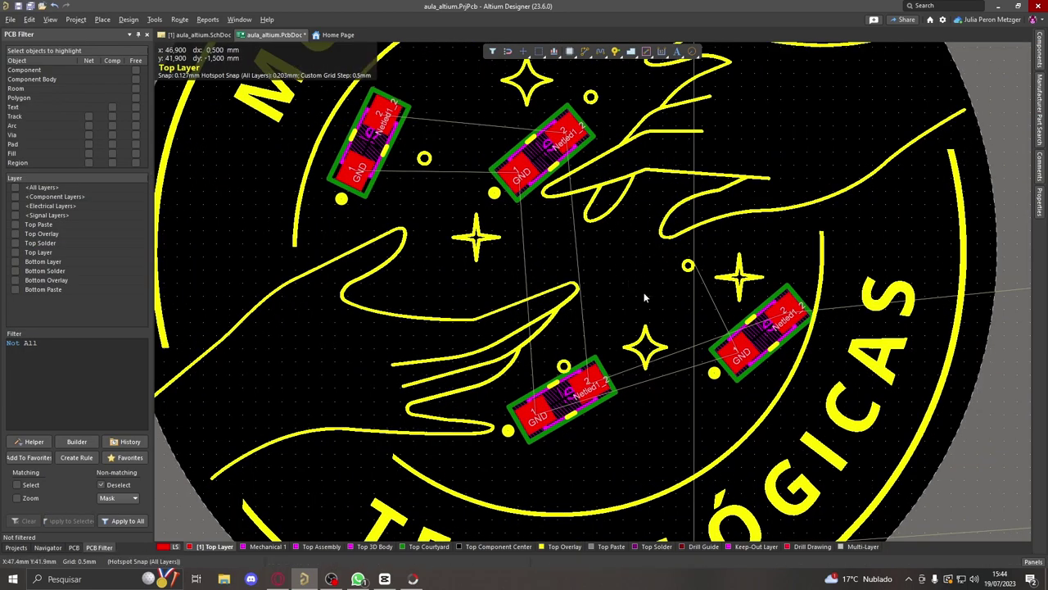
ctrl+scroll(645, 297, down, 2)
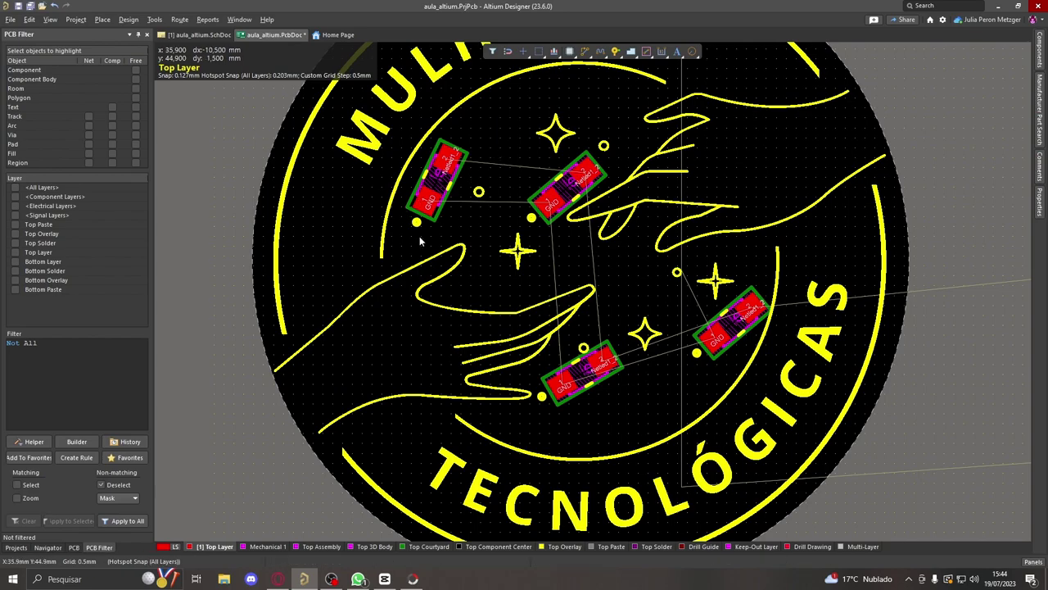
ctrl+scroll(420, 240, up, 5)
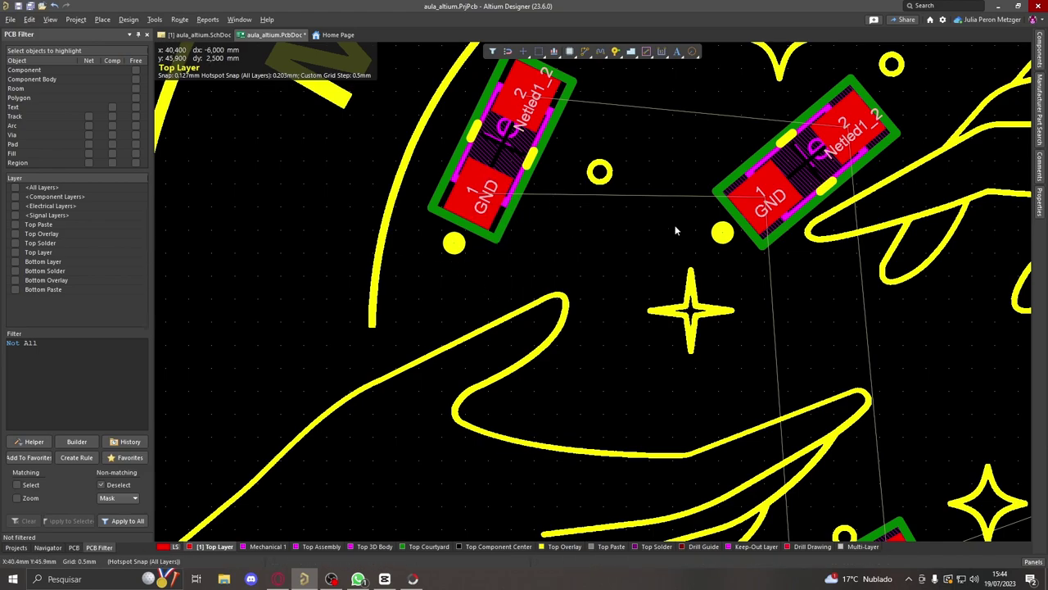
ctrl+scroll(862, 296, down, 5)
right_drag(863, 295, 720, 279)
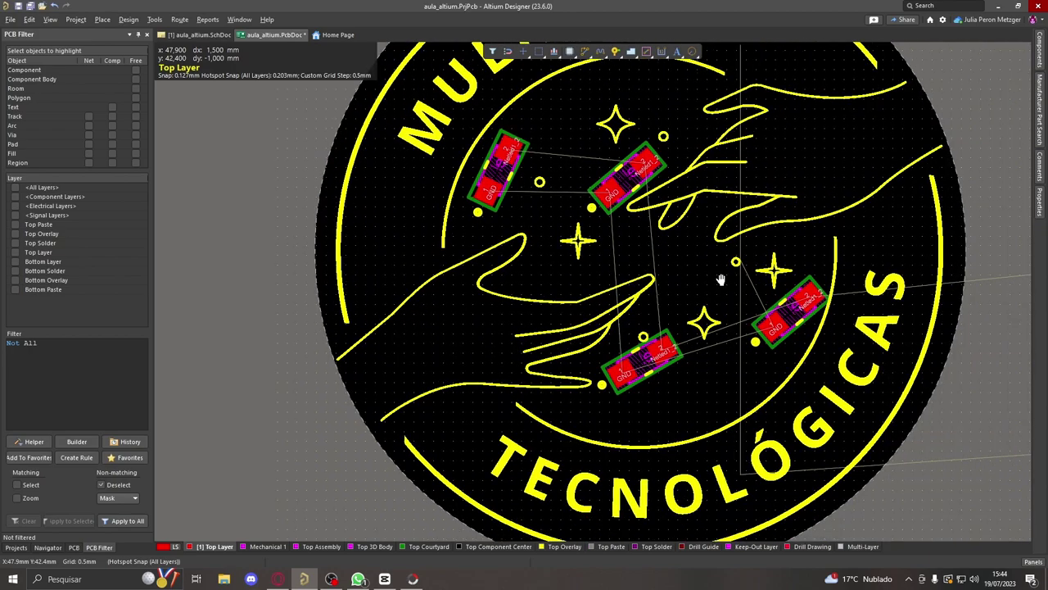
ctrl+scroll(752, 336, up, 2)
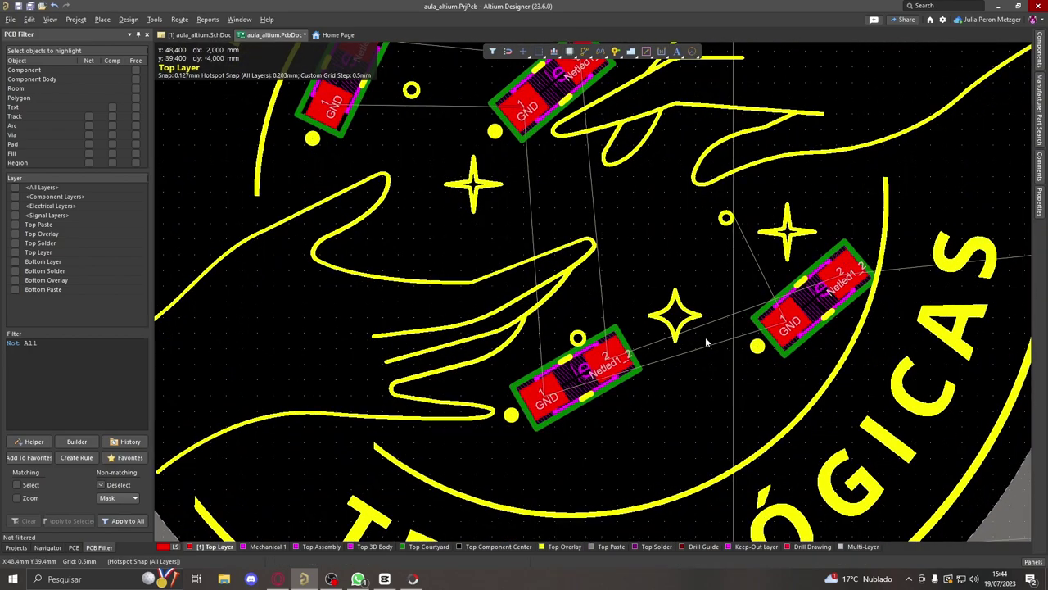
ctrl+scroll(765, 362, up, 2)
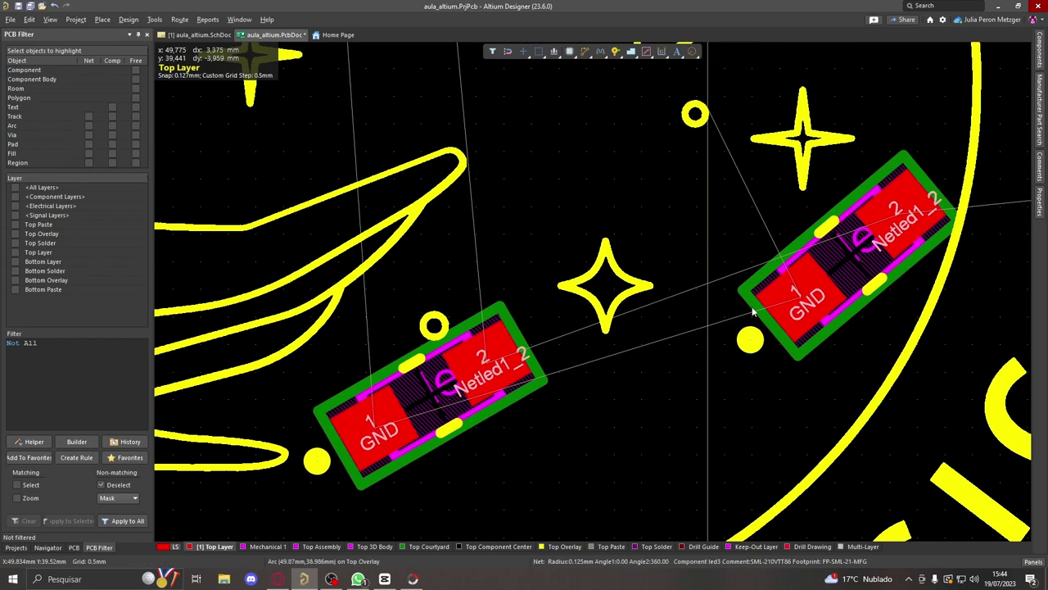
ctrl+scroll(753, 354, down, 1)
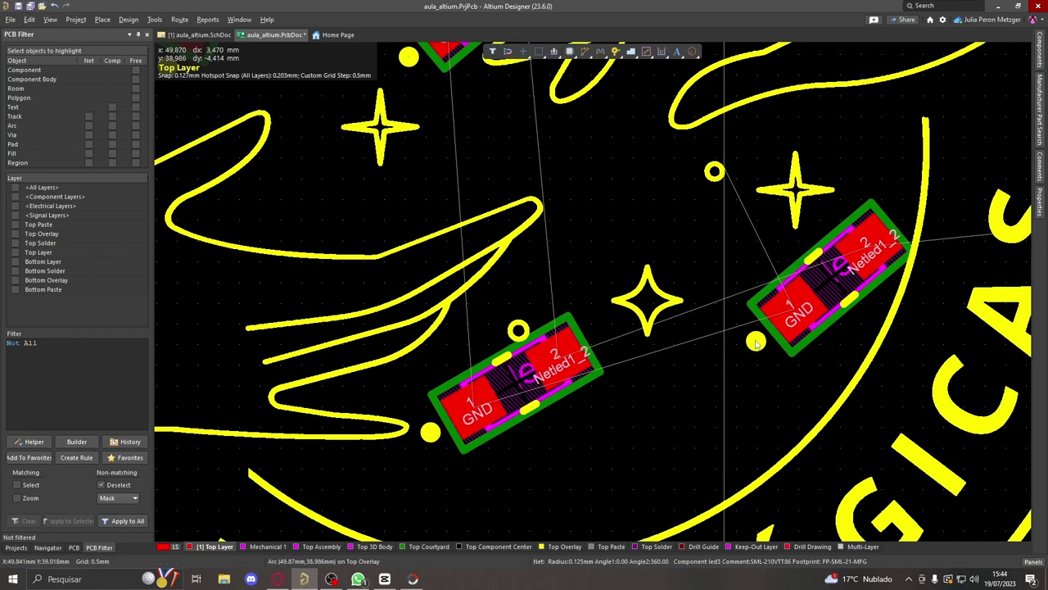
ctrl+scroll(756, 342, down, 3)
ctrl+scroll(718, 357, up, 2)
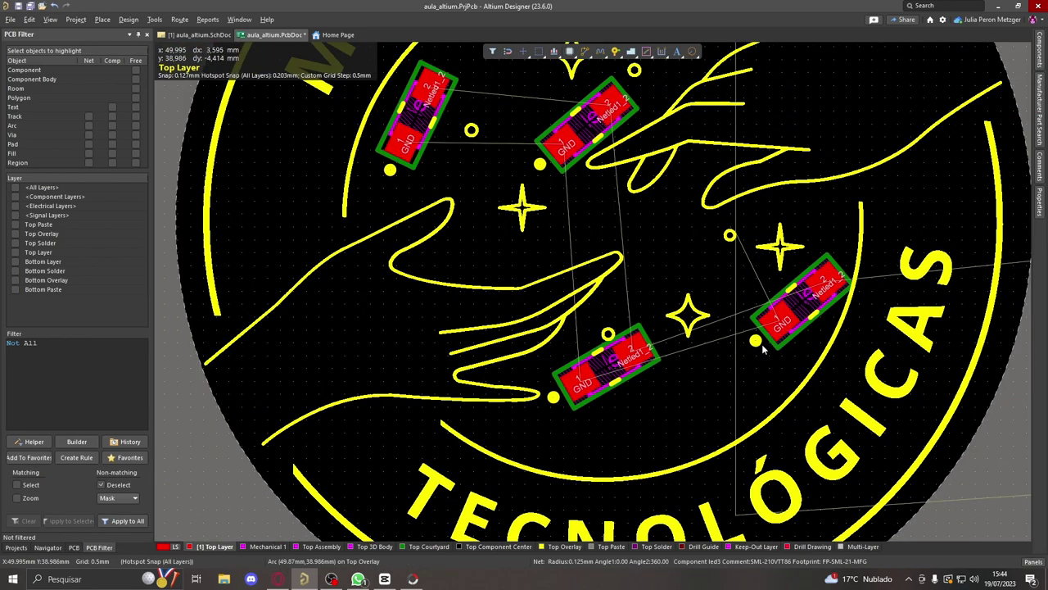
ctrl+scroll(799, 305, down, 3)
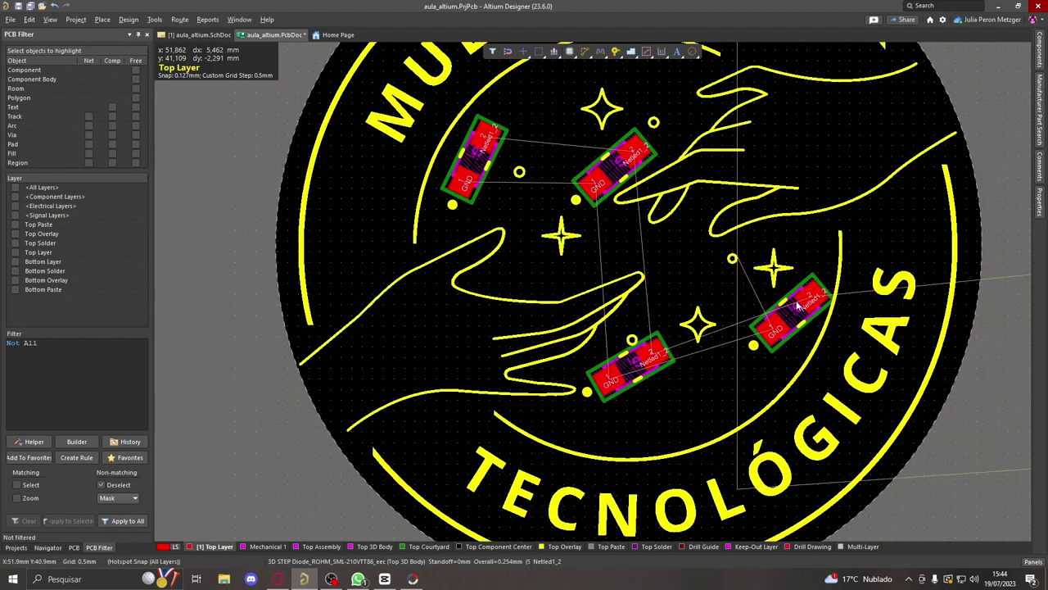
ctrl+scroll(790, 310, up, 1)
ctrl+scroll(666, 304, up, 1)
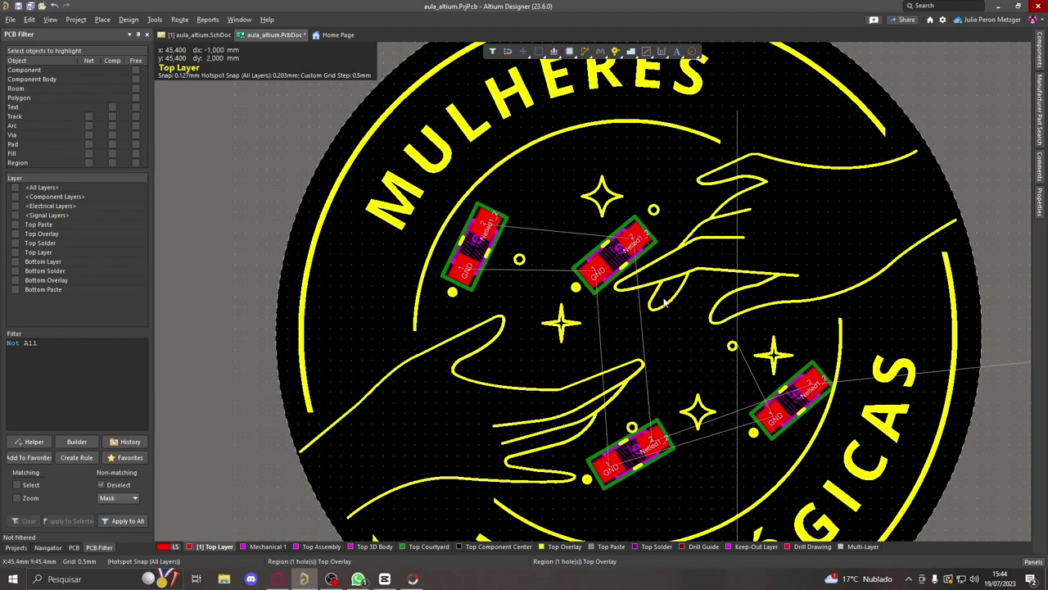
ctrl+scroll(666, 304, down, 1)
ctrl+scroll(665, 304, up, 1)
ctrl+scroll(856, 291, down, 2)
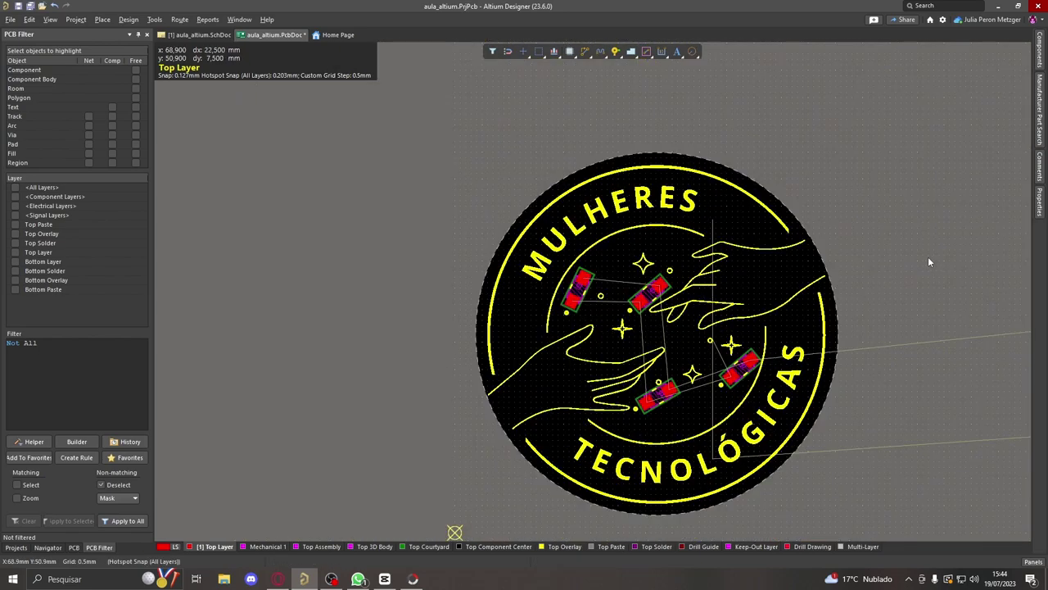
ctrl+scroll(817, 300, down, 1)
- Inspect the logo and LEDs in 3D without designator texts, and switch back to the 2D layout showing the whole board
click(50, 19)
click(74, 58)
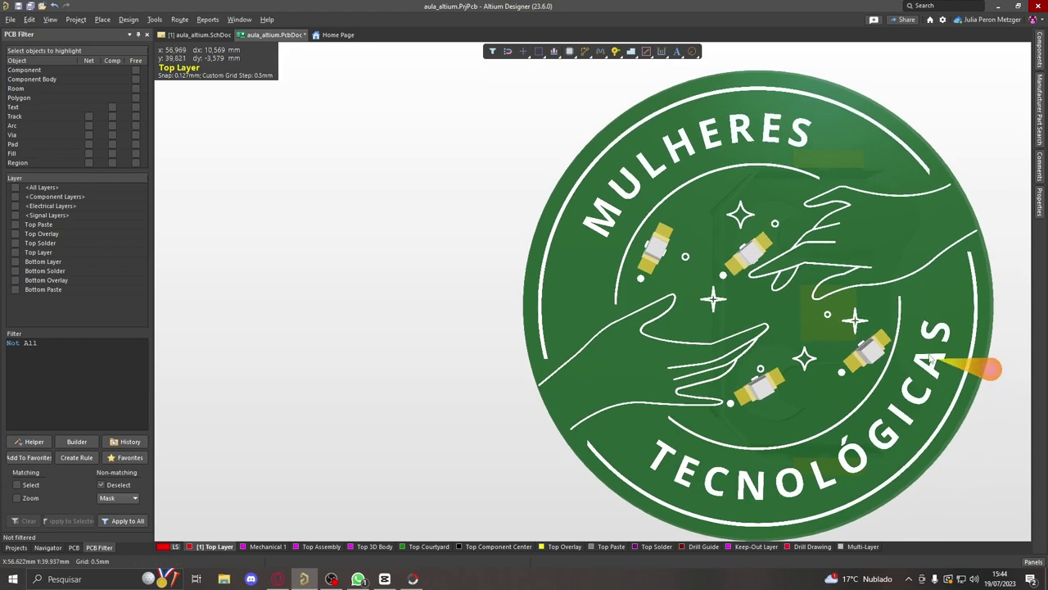
ctrl+scroll(983, 369, down, 2)
ctrl+scroll(971, 347, up, 1)
ctrl+scroll(982, 369, up, 3)
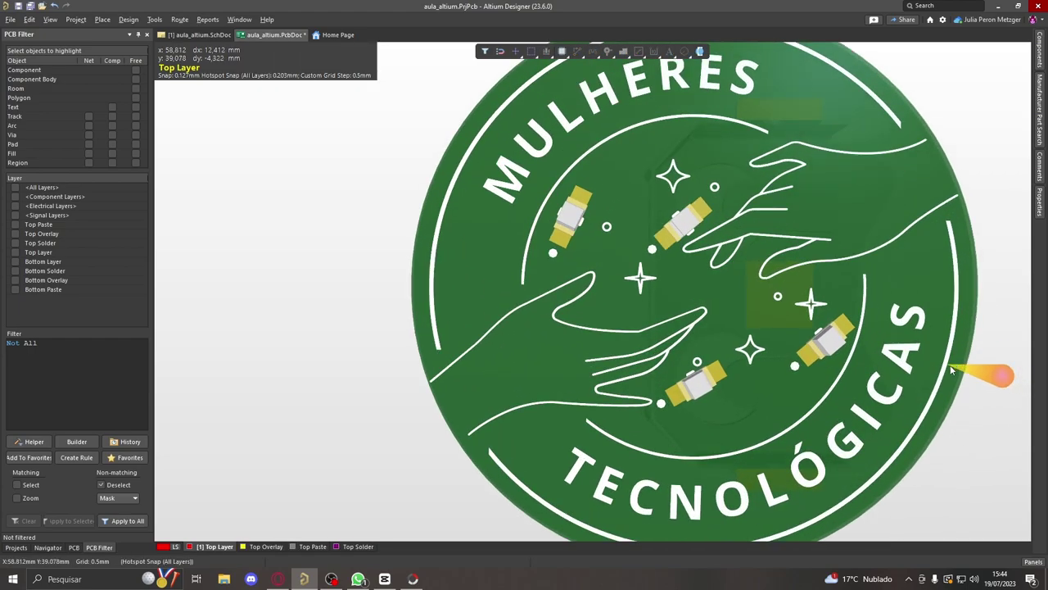
ctrl+scroll(958, 372, down, 3)
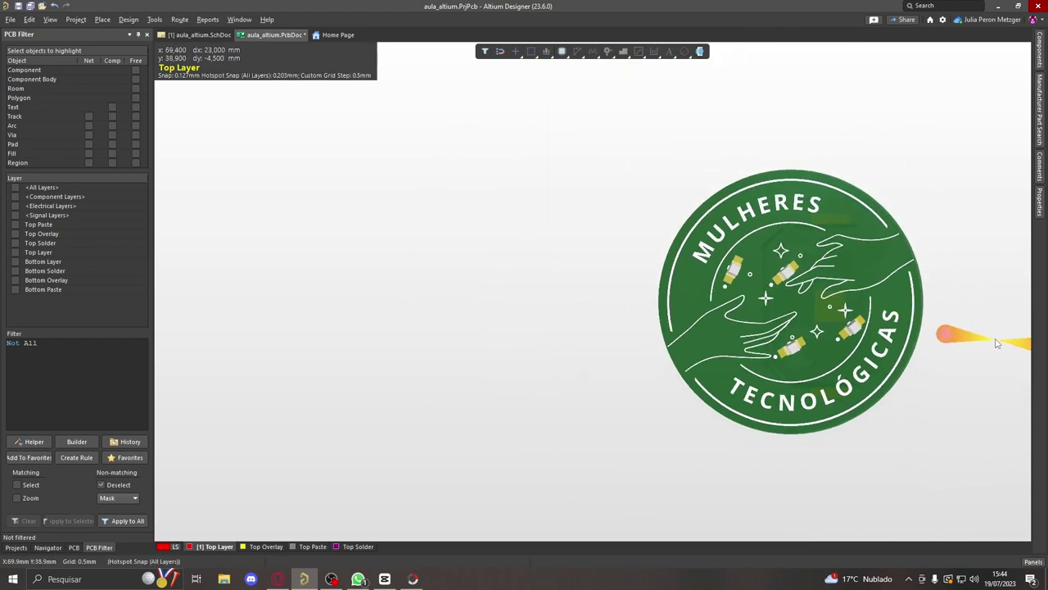
ctrl+scroll(955, 320, up, 2)
click(50, 19)
click(69, 48)
ctrl+scroll(819, 302, down, 3)
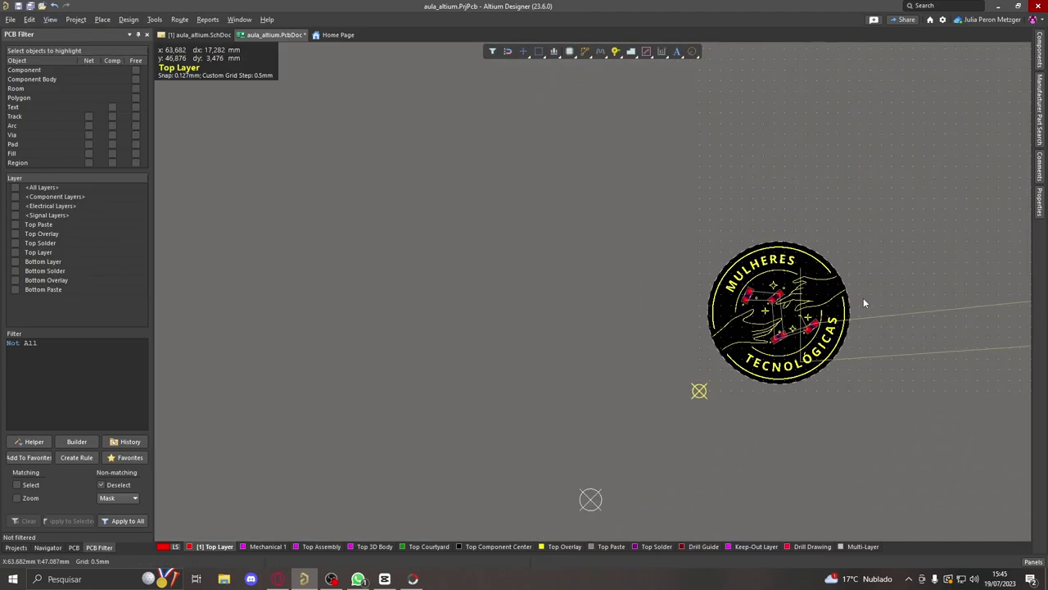
- Bring resistor R1 onto the round board and move the switch SW close beside it
shift+scroll(863, 297, down, 3)
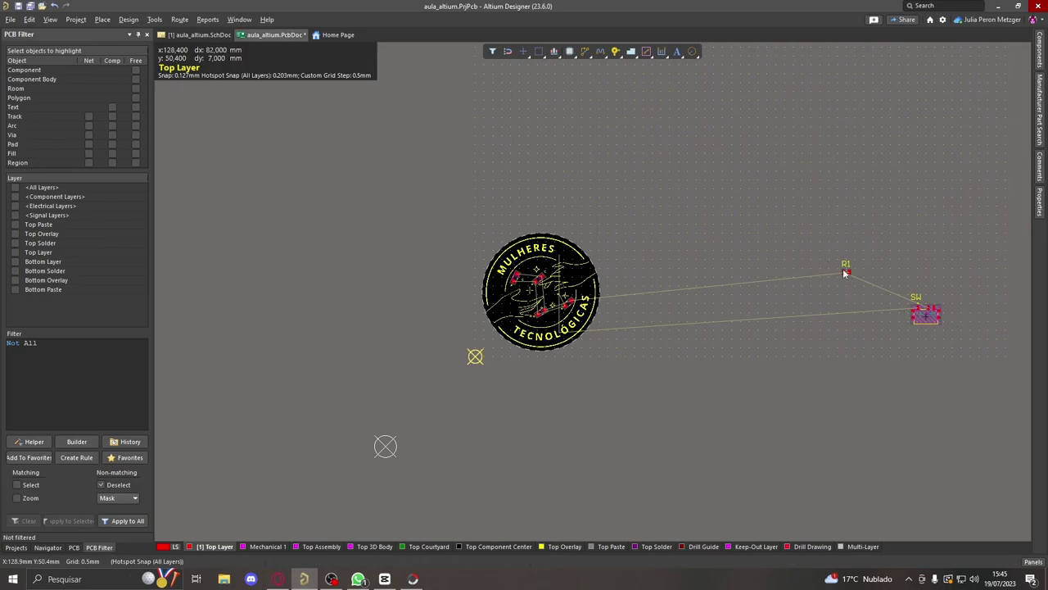
drag(847, 272, 568, 276)
drag(924, 317, 615, 307)
ctrl+scroll(552, 293, up, 4)
ctrl+scroll(522, 279, up, 3)
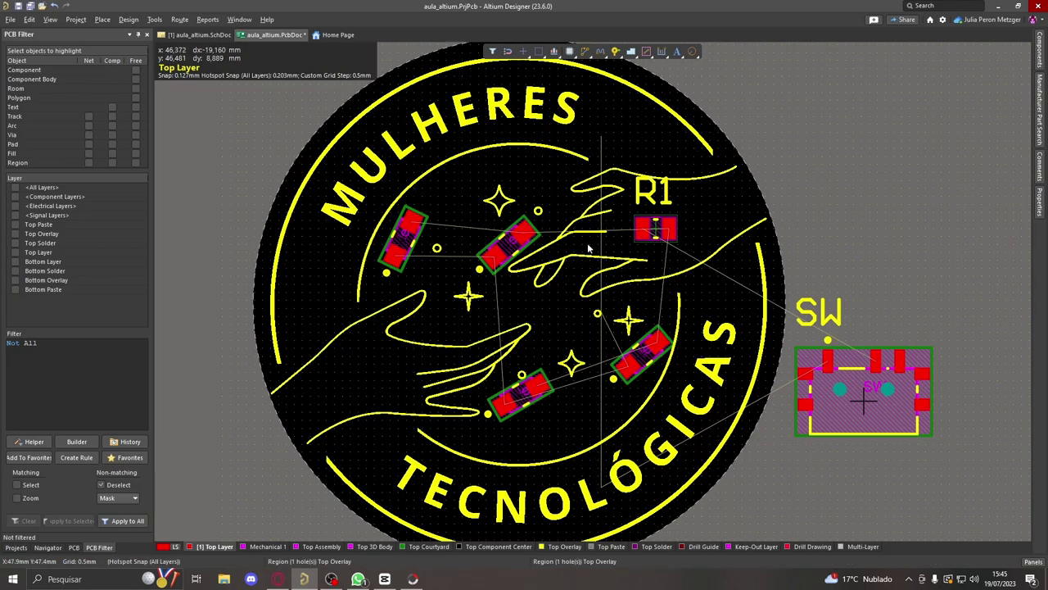
- Place R1, rotated to 110 degrees, on the wrist of the logo's upper hand, and move SW up beside the board edge
drag(661, 230, 727, 203)
key(space)
drag(864, 400, 896, 278)
- Inspect R1 and SW against the logo in 3D, and return to the 2D layout
key(3)
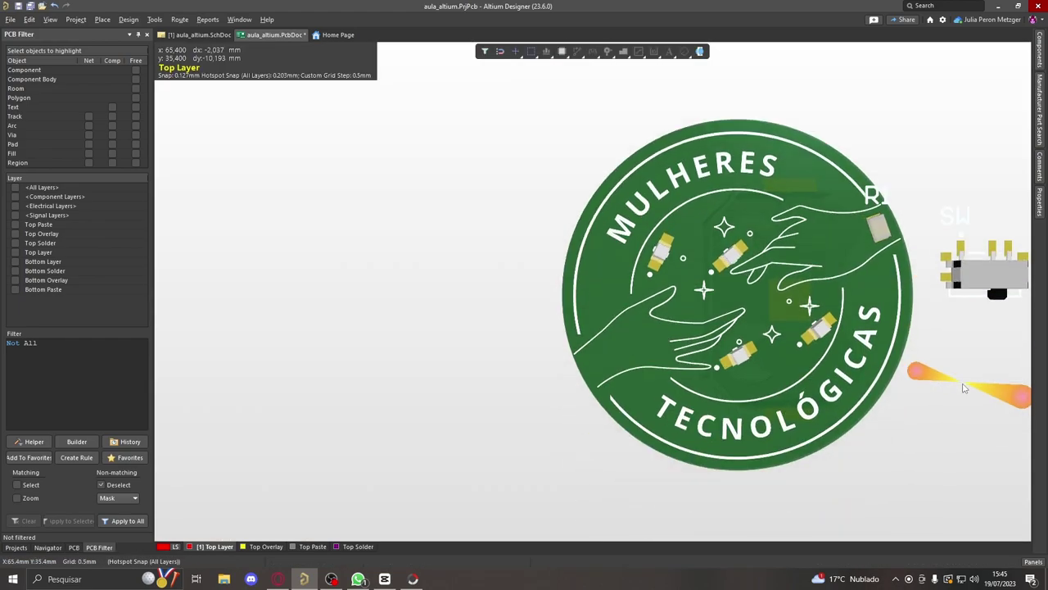
ctrl+scroll(901, 271, up, 3)
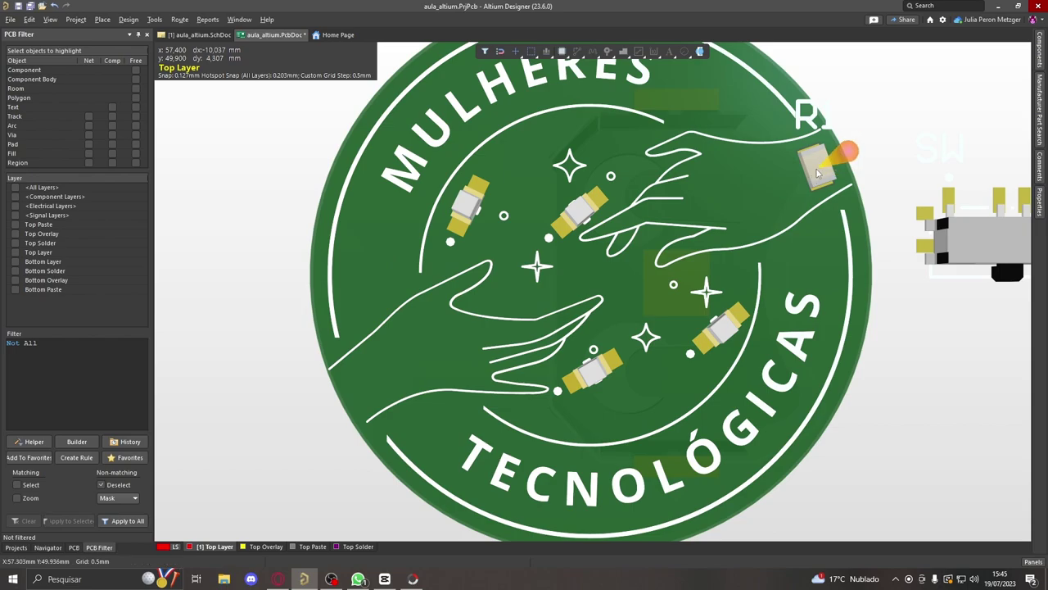
ctrl+scroll(909, 278, down, 2)
drag(928, 292, 204, 131)
click(50, 18)
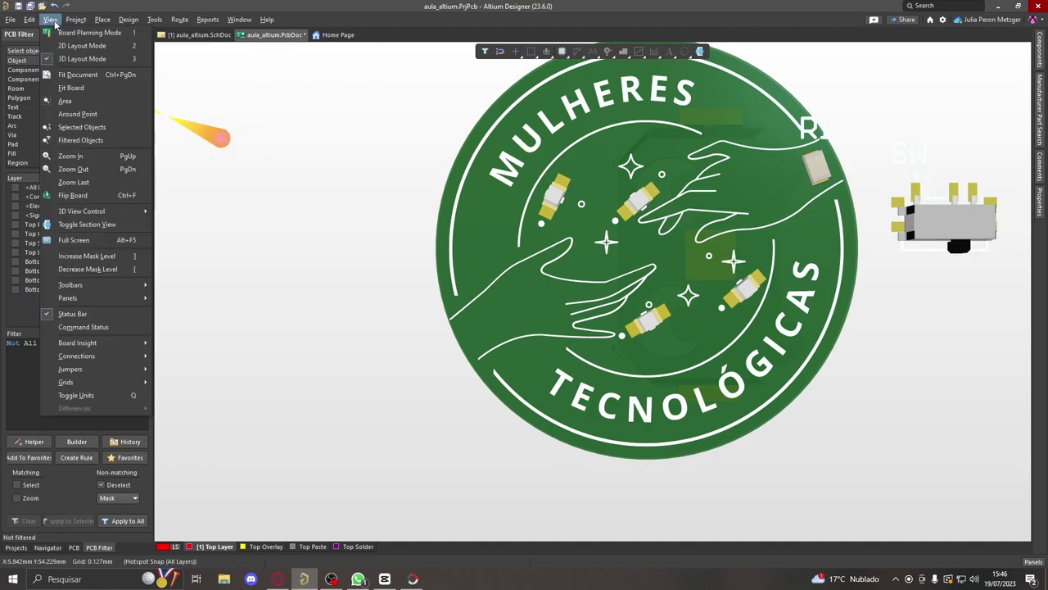
click(78, 154)
- Assign the switch SW to the Bottom Layer and hide R1's designator text
click(983, 186)
click(975, 208)
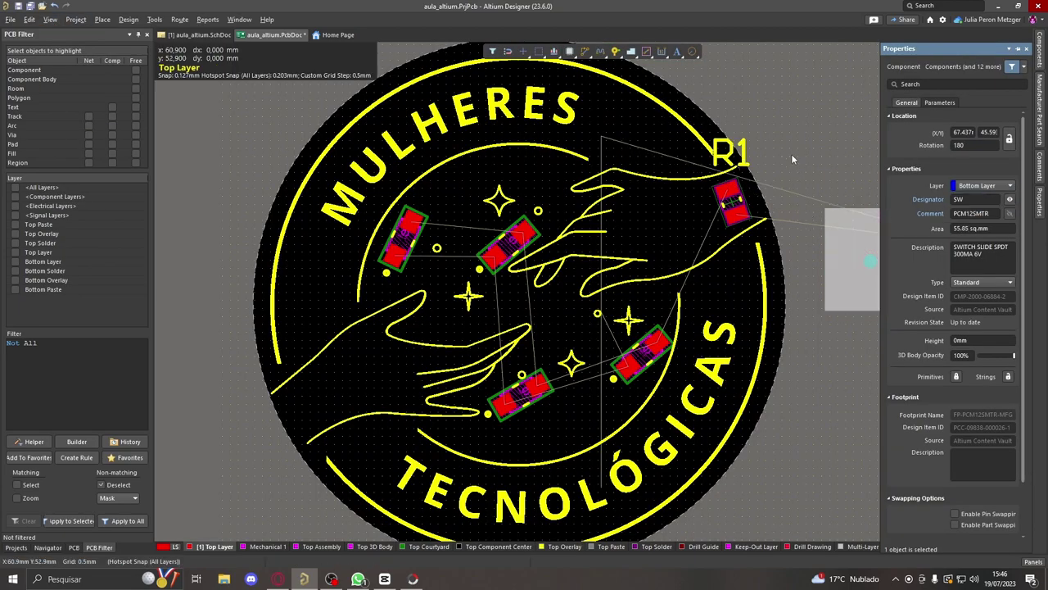
click(791, 154)
mouse_move(1045, 212)
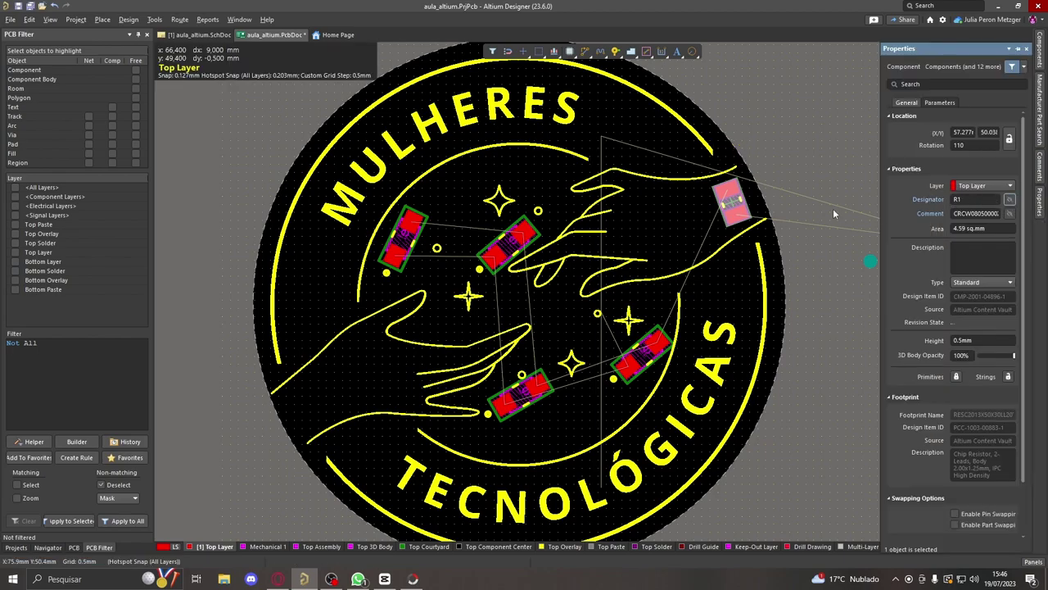
click(784, 157)
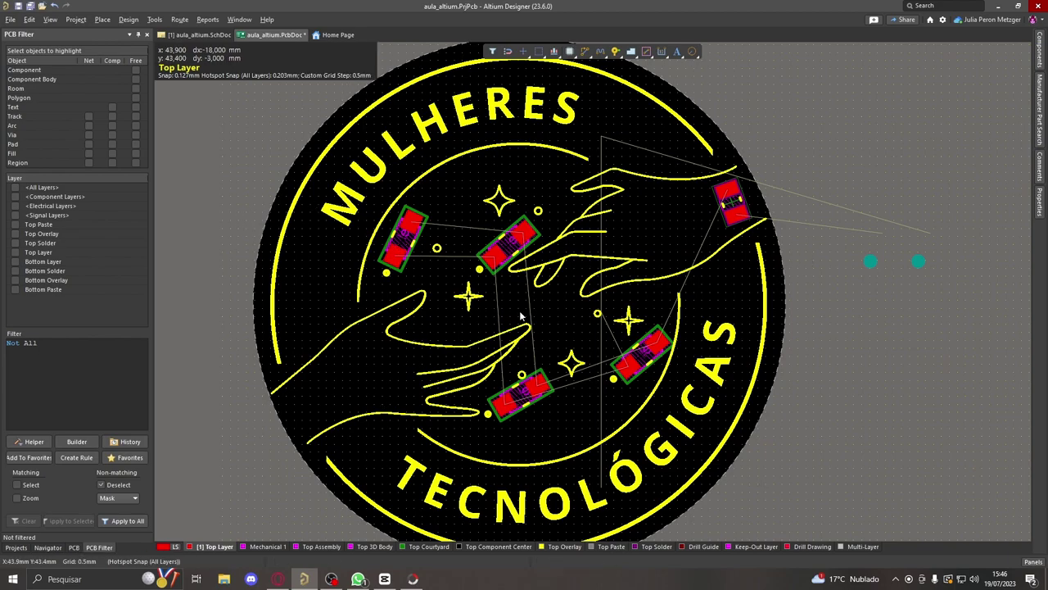
- Show the Bottom Layer and all bottom component layers, and hide the Top Layer with all top component layers
click(164, 546)
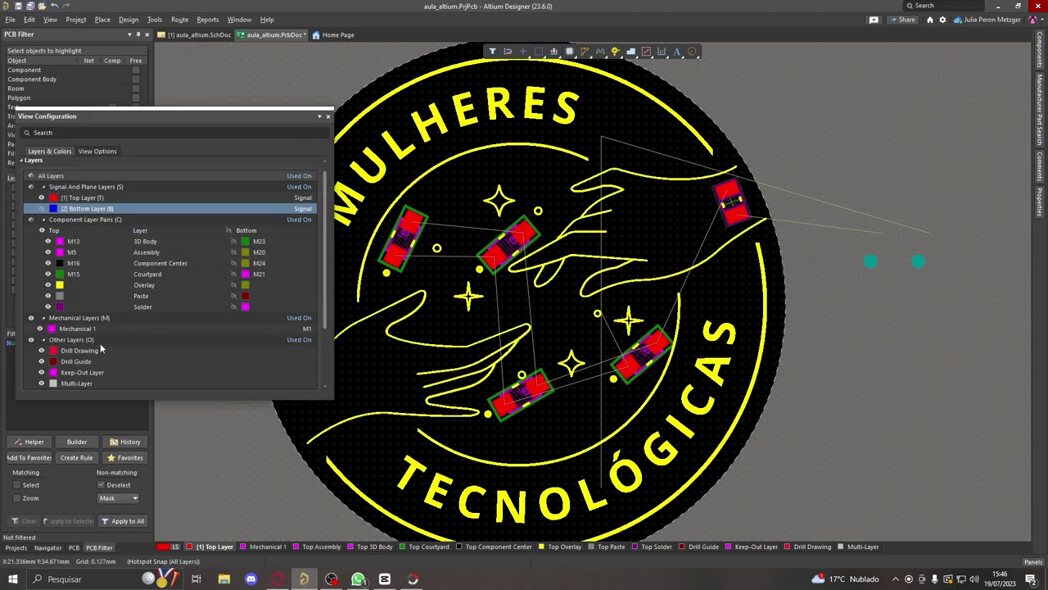
click(40, 231)
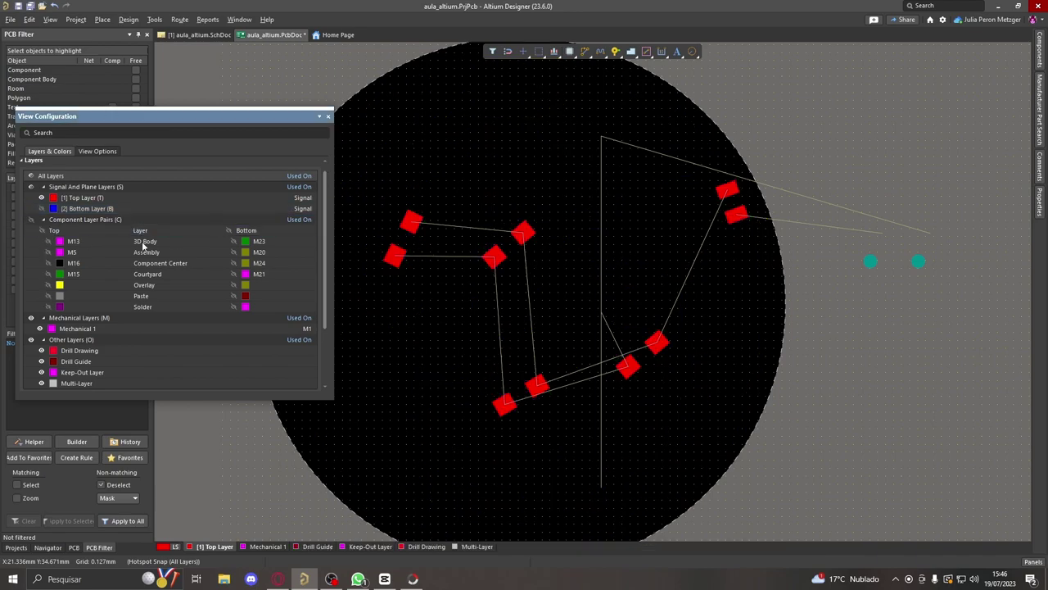
click(229, 231)
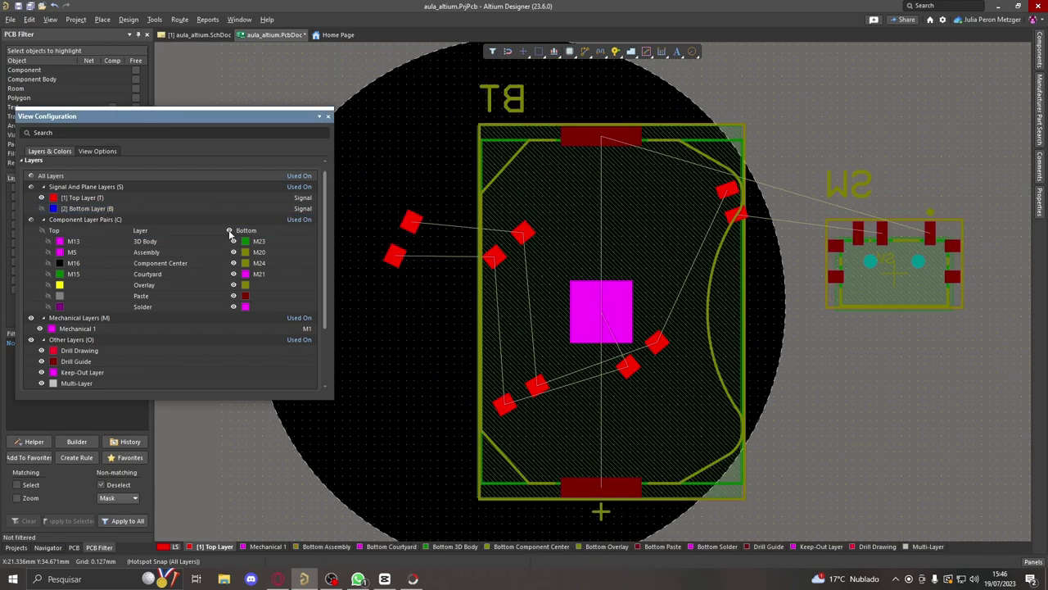
click(41, 208)
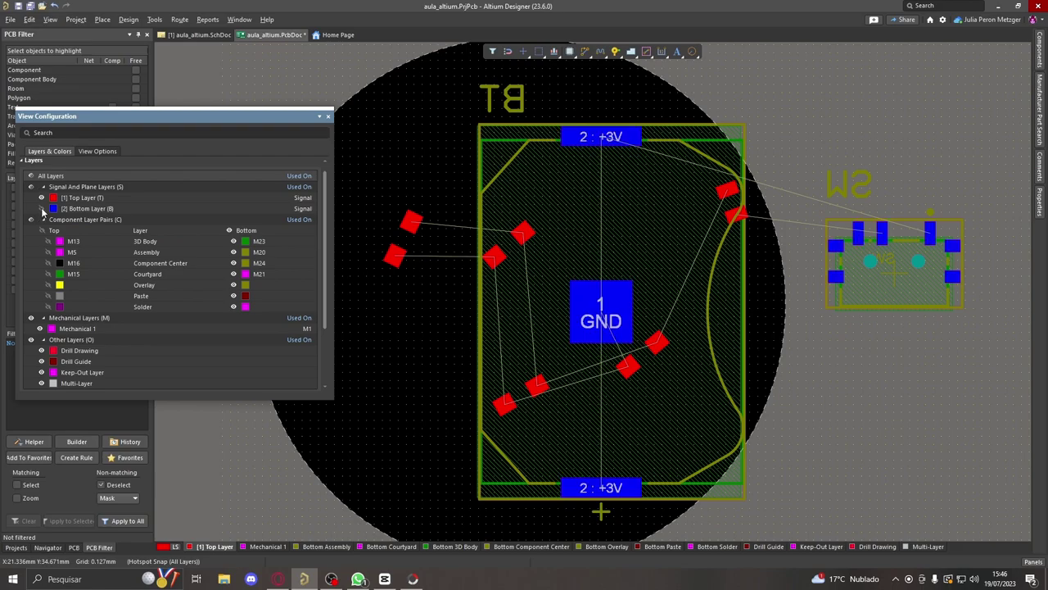
click(41, 197)
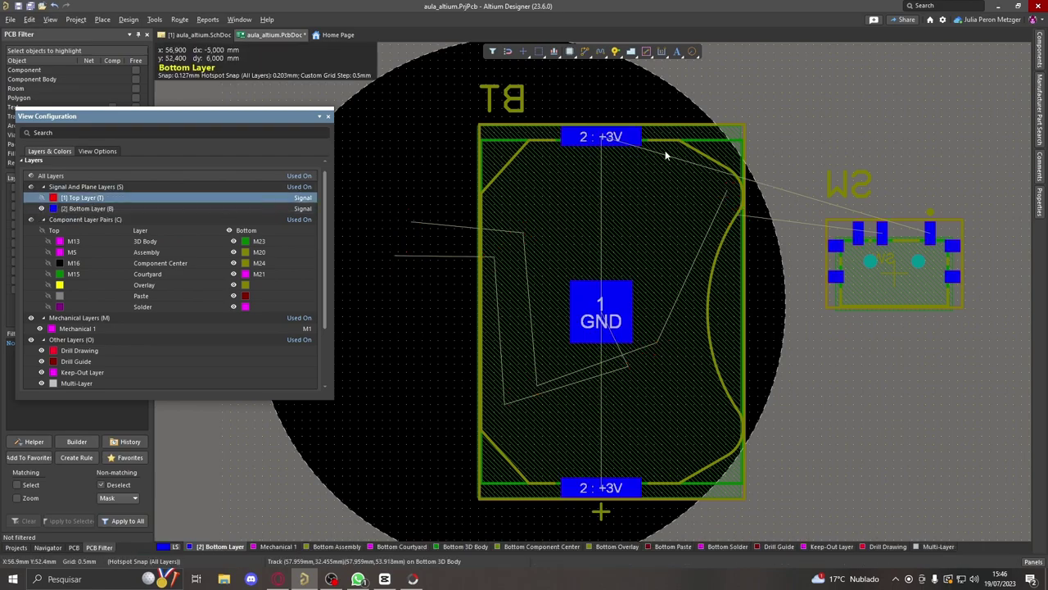
click(328, 116)
key(ctrl+f)
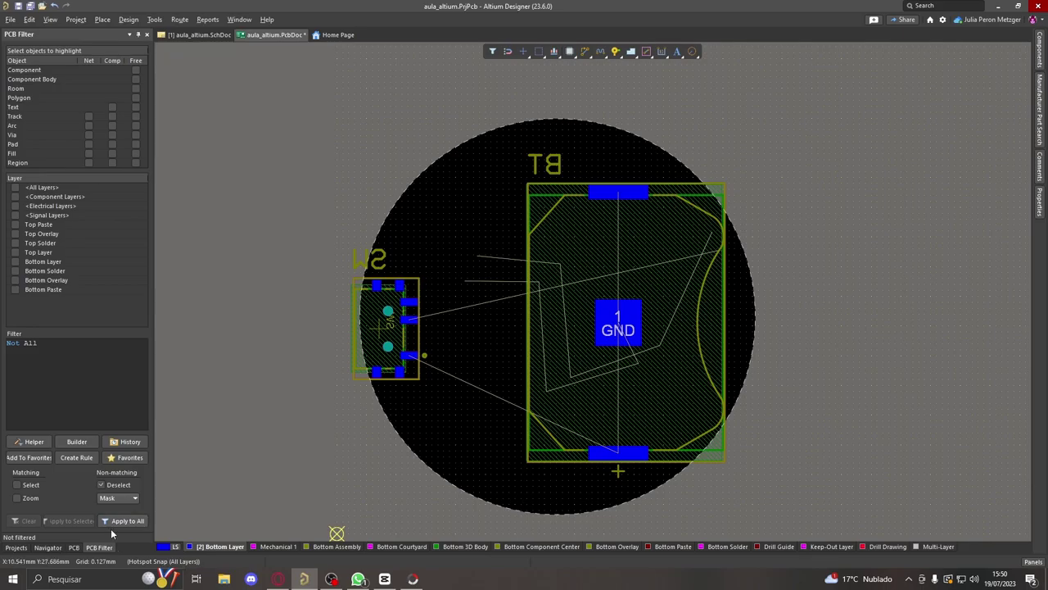
- Make the Top Layer and top component layers visible again, except for the top Overlay with the logo
click(164, 547)
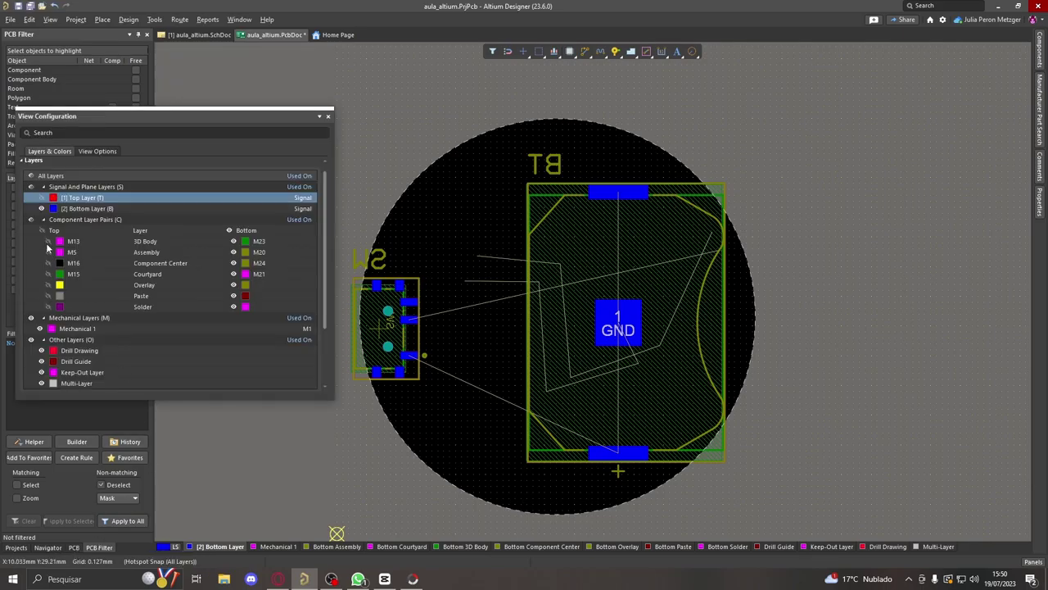
click(42, 197)
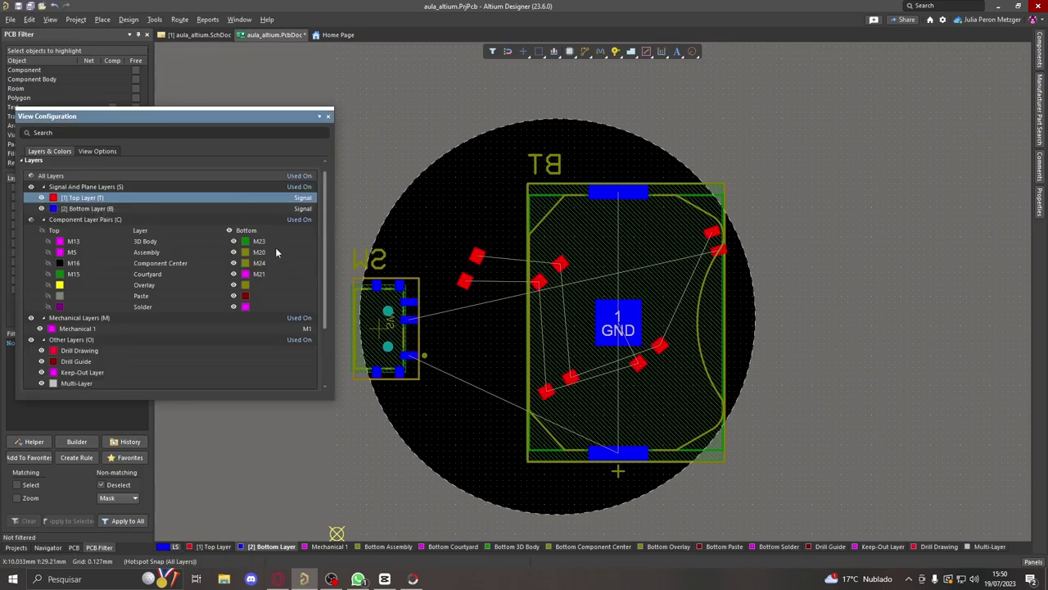
click(42, 232)
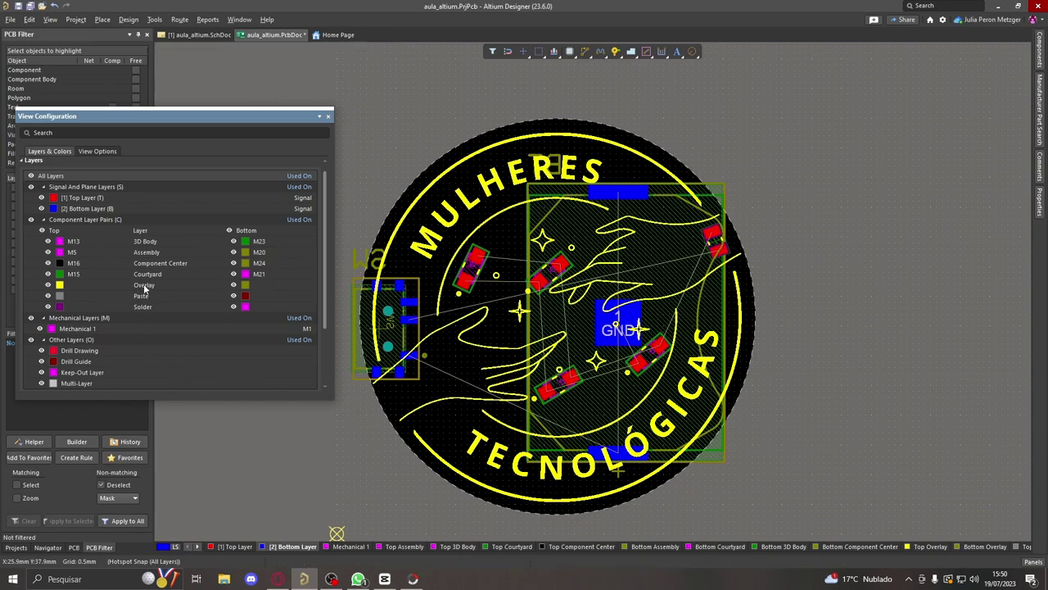
click(48, 284)
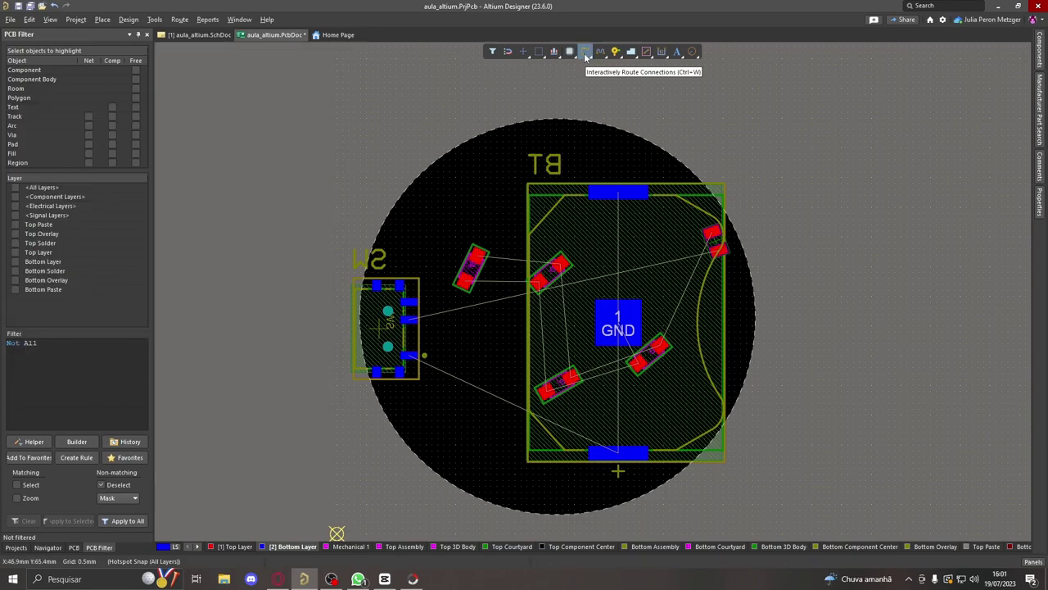
- Start interactive routing and alternate the active layer between Top Layer and Bottom Layer, ending on Bottom Layer
click(585, 52)
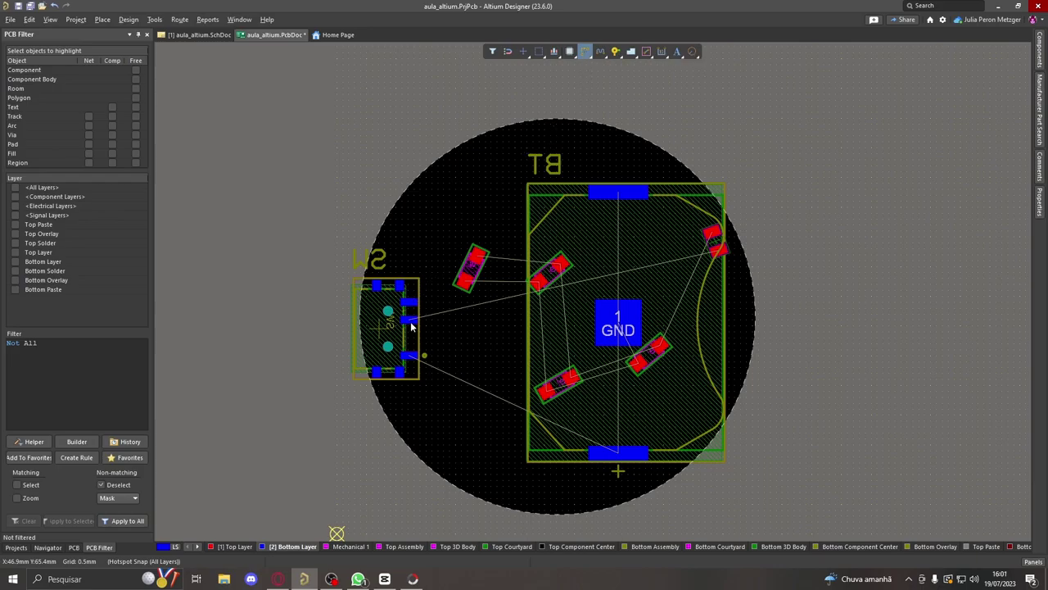
ctrl+scroll(217, 553, up, 1)
click(232, 551)
click(272, 551)
click(236, 547)
click(279, 547)
click(238, 548)
click(279, 547)
click(237, 547)
scroll(288, 550, down, 1)
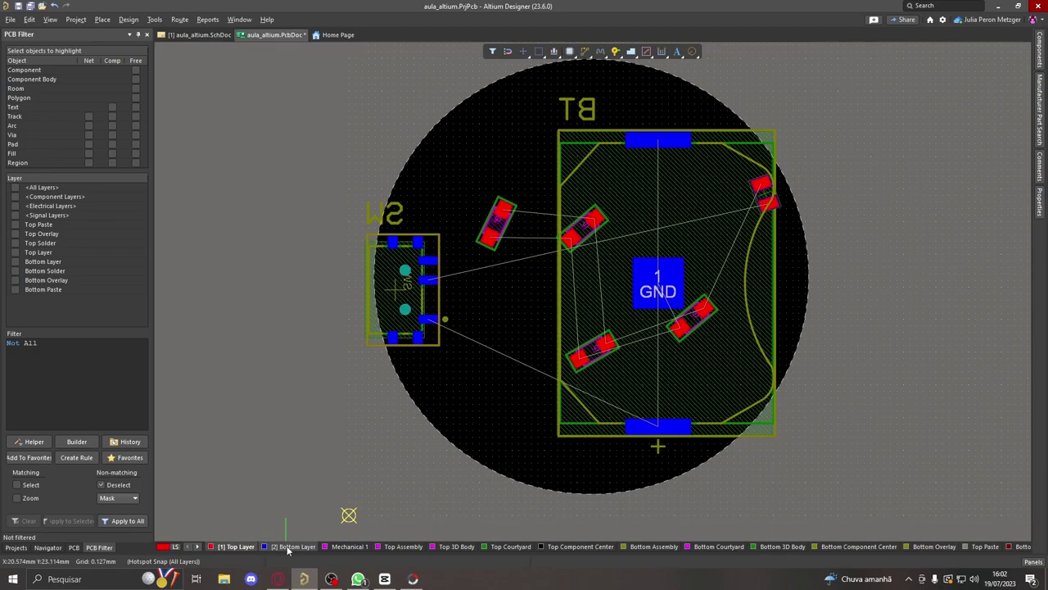
click(288, 547)
- Examine the pads and unrouted connections of the switch, battery holder and LEDs across the board
scroll(304, 499, down, 5)
scroll(352, 442, up, 4)
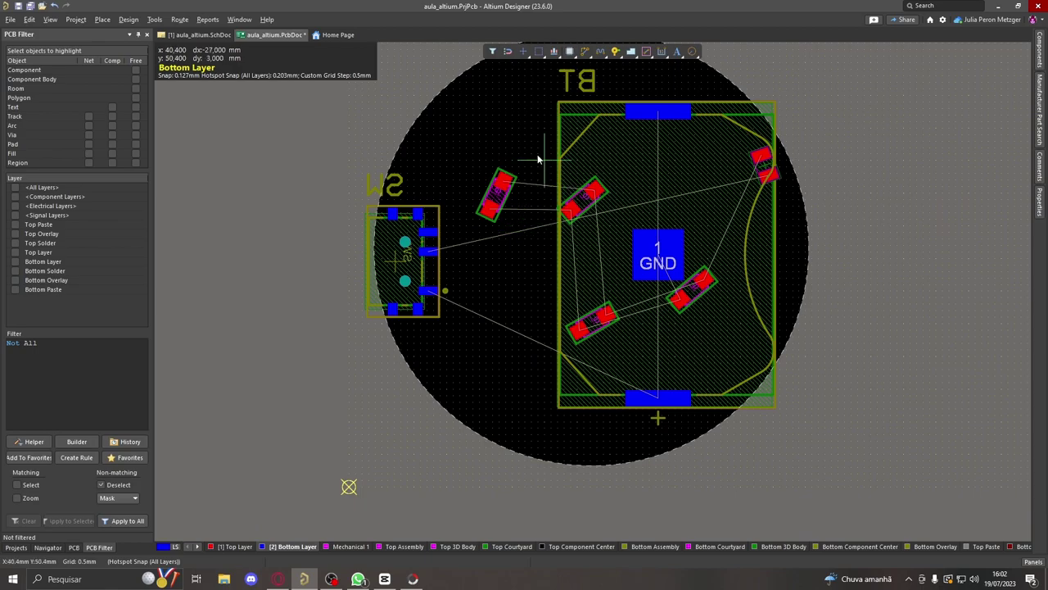
scroll(538, 159, up, 4)
scroll(594, 261, down, 2)
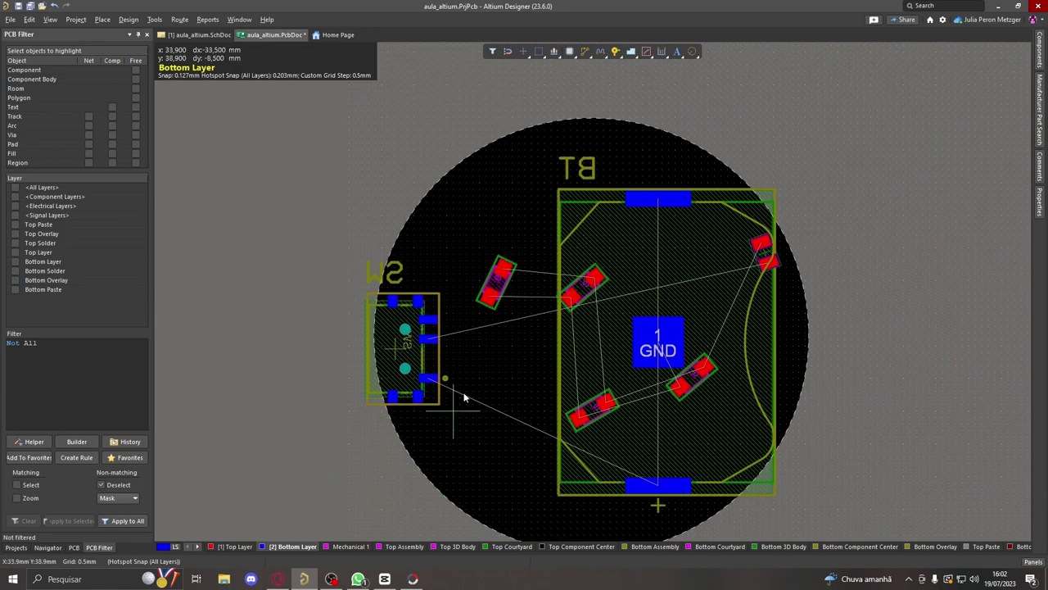
scroll(335, 475, down, 3)
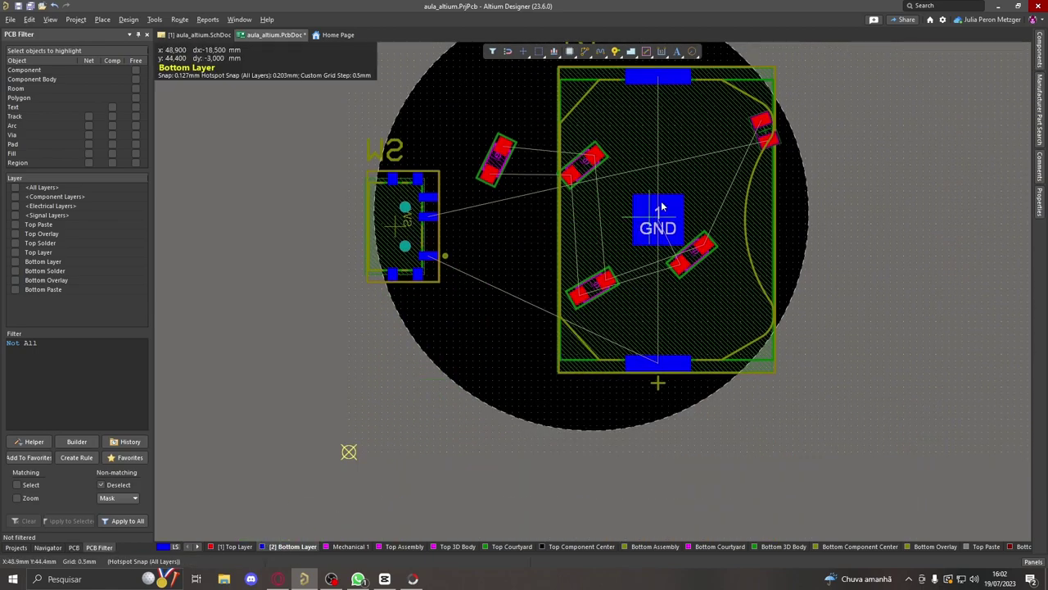
ctrl+scroll(697, 161, up, 2)
scroll(696, 162, up, 4)
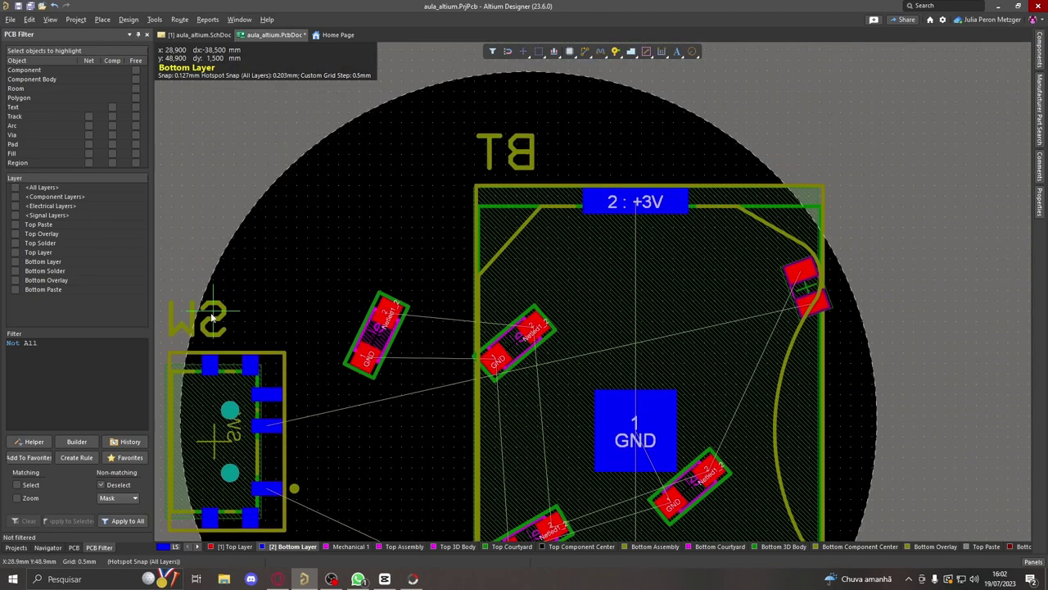
scroll(678, 387, down, 5)
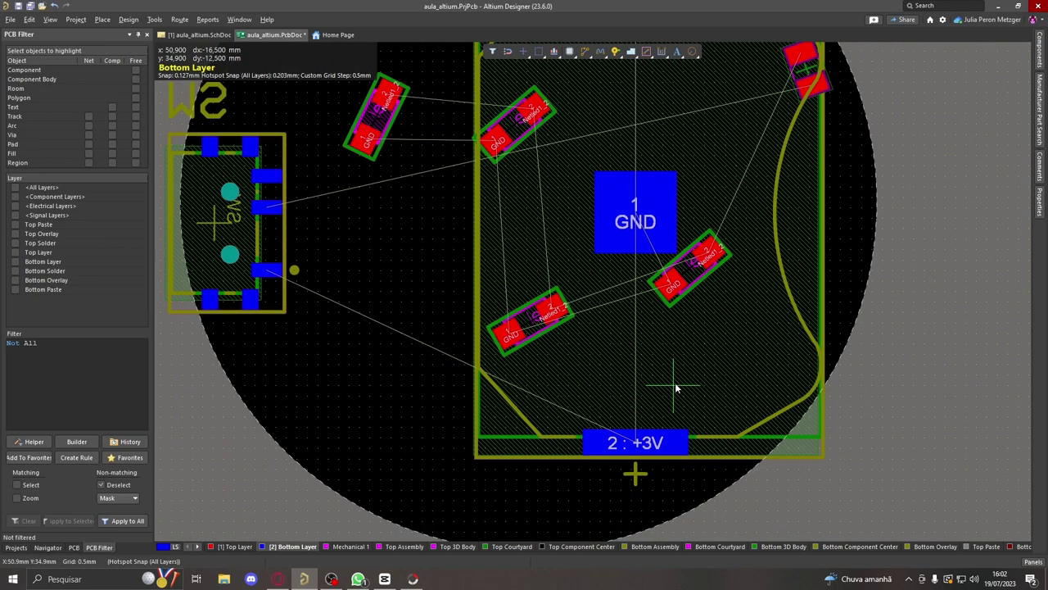
scroll(274, 320, up, 2)
scroll(276, 320, down, 4)
ctrl+scroll(276, 251, up, 1)
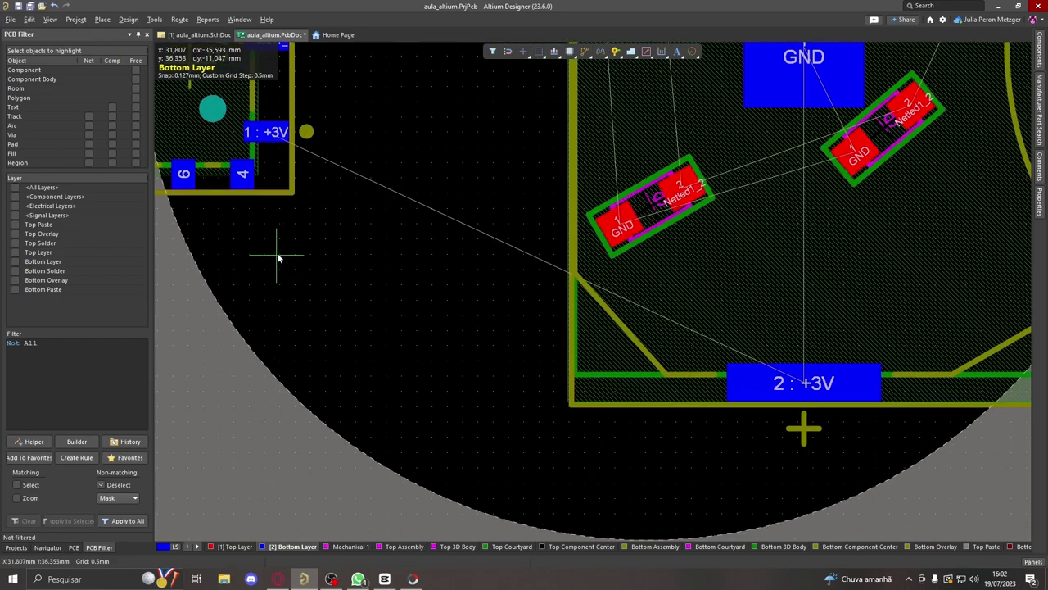
click(272, 132)
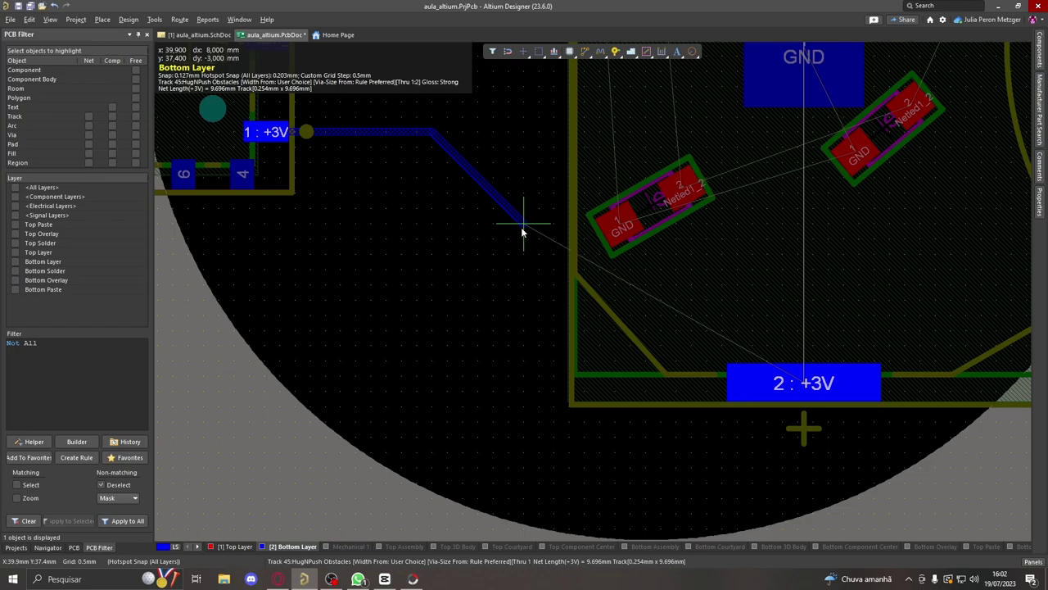
key(Escape)
key(Escape)
- Start a track from the switch's +3V pad on the Bottom Layer and check its routing width options
key(ctrl+w)
click(307, 133)
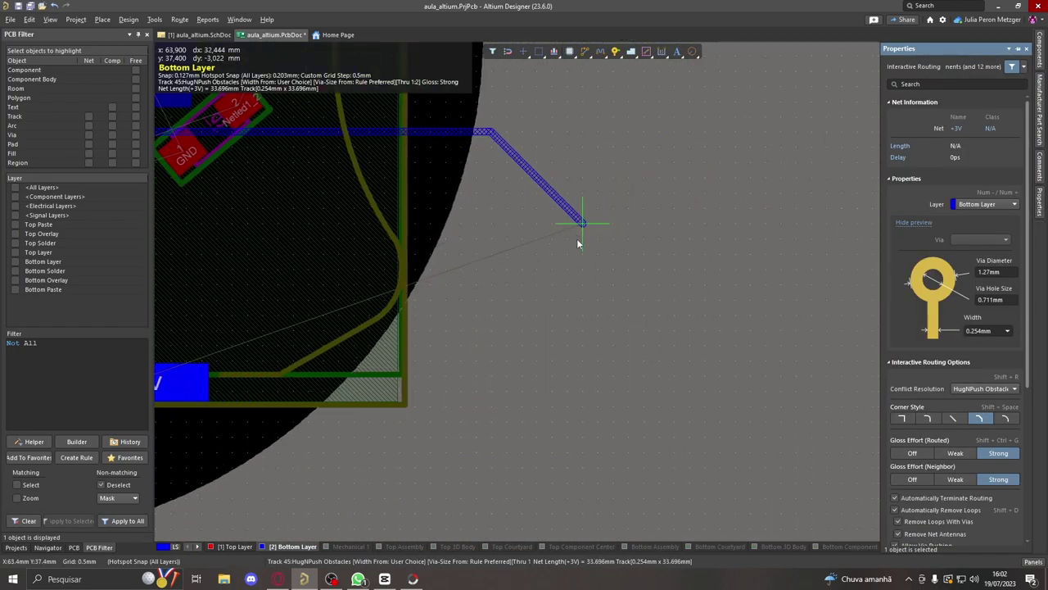
click(993, 330)
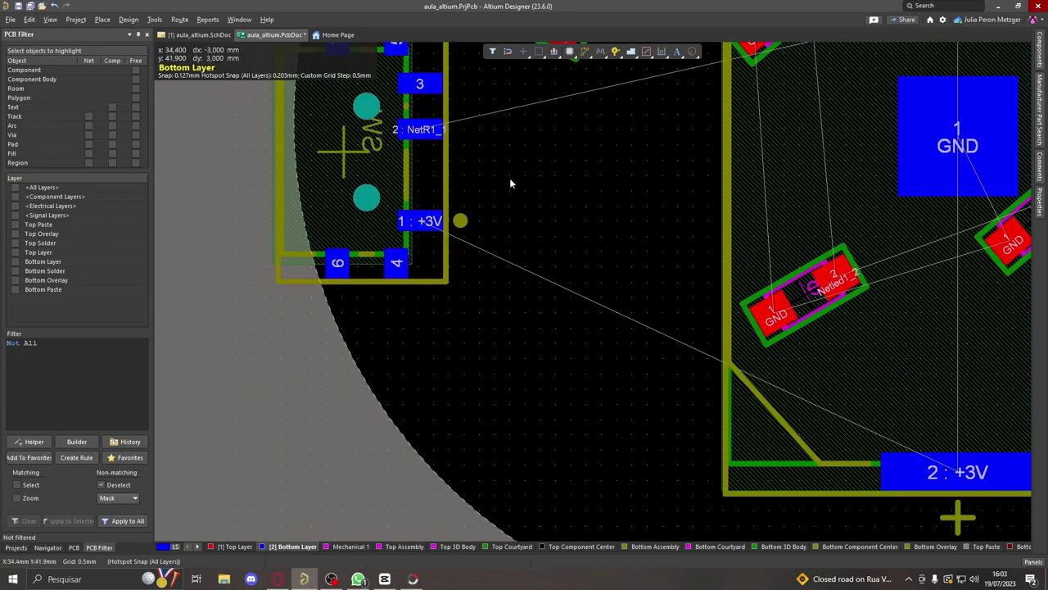
- Open the routing Width rule in the PCB design rules to edit its constraints
click(128, 19)
click(168, 59)
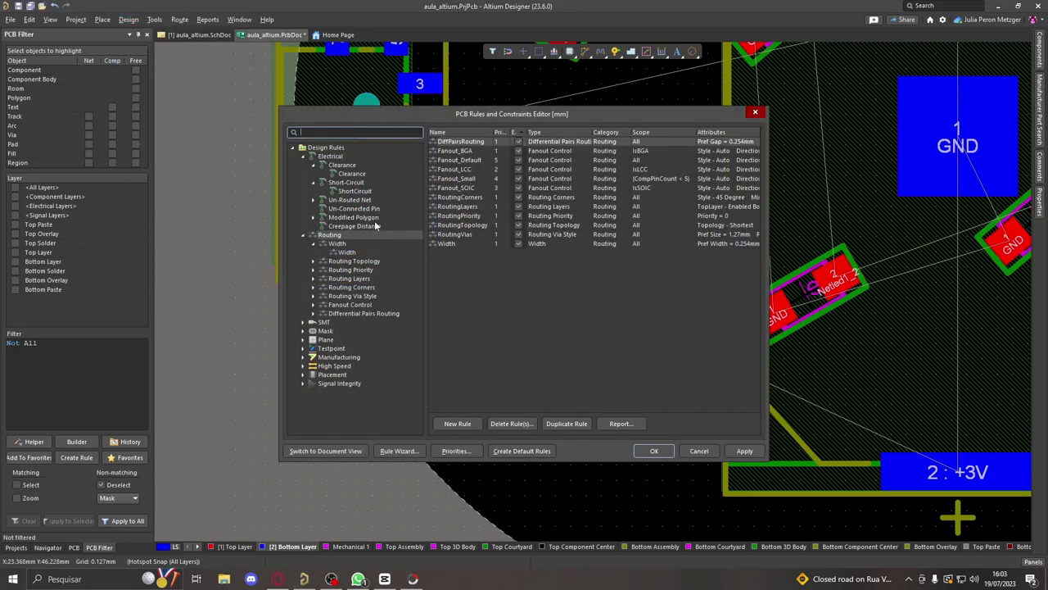
click(340, 244)
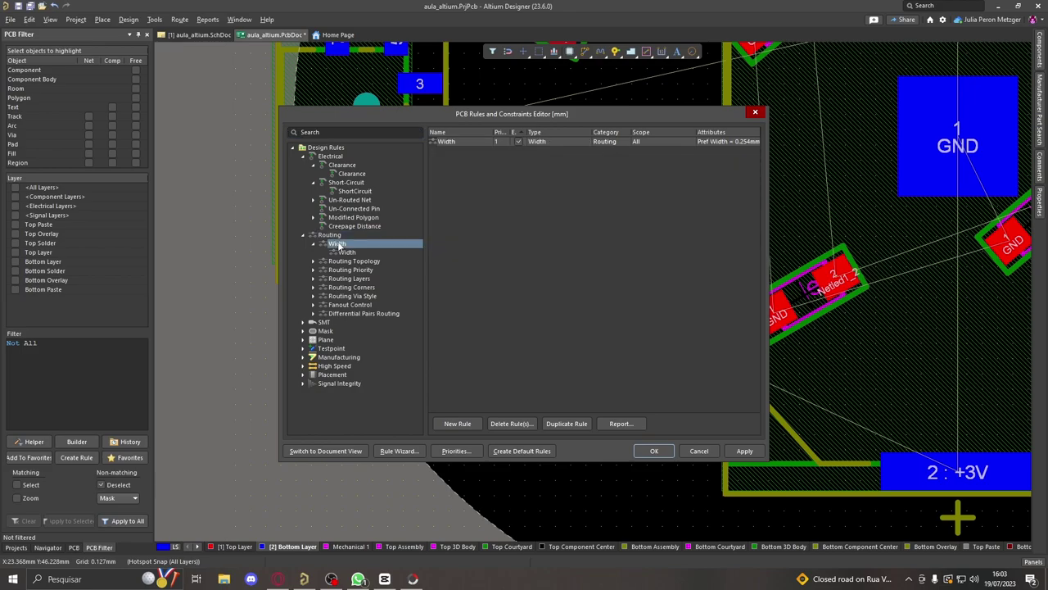
click(329, 235)
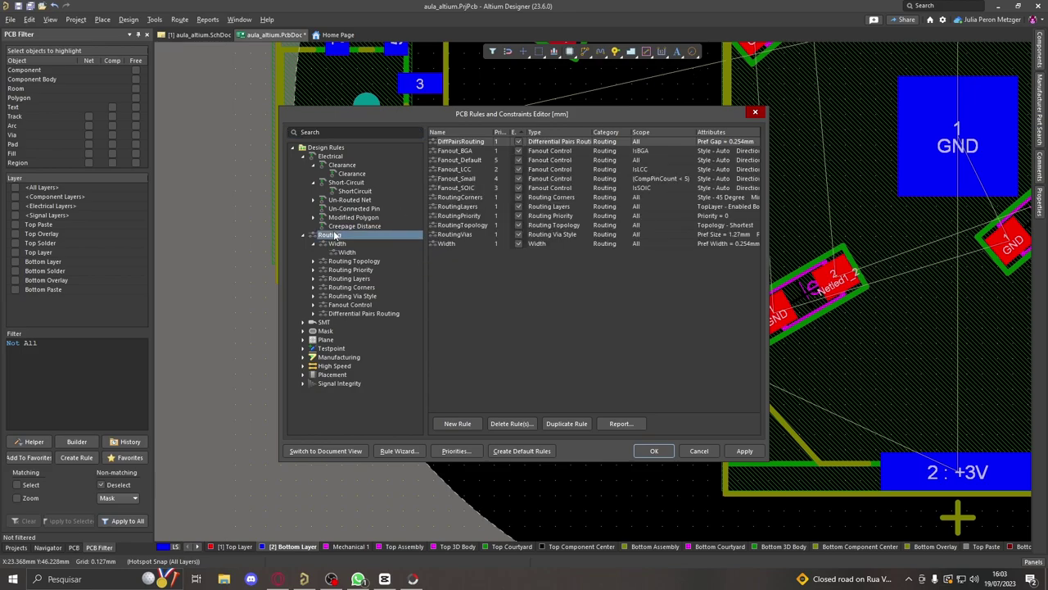
click(343, 245)
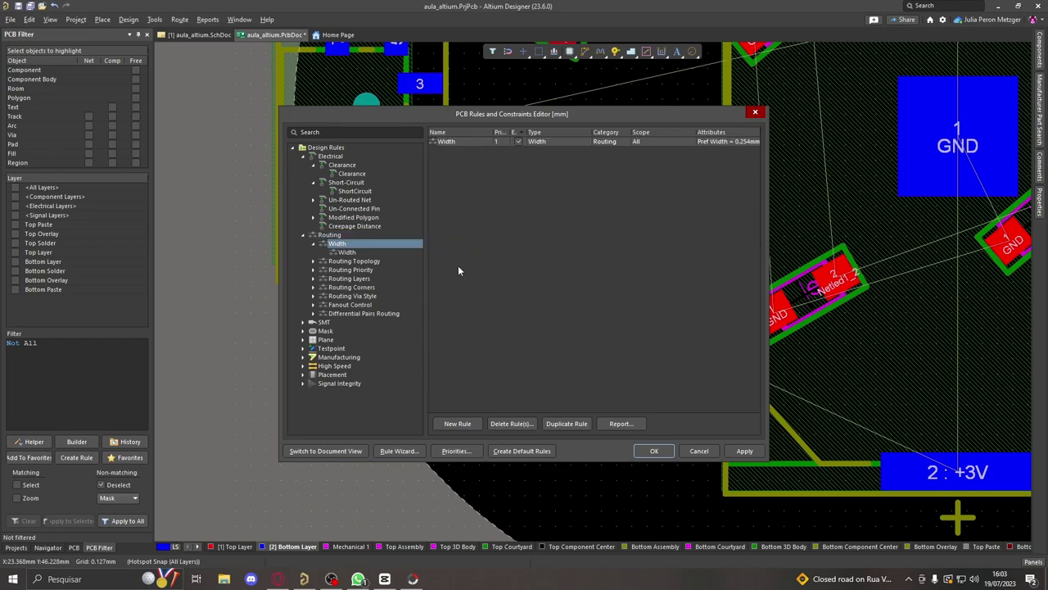
click(459, 141)
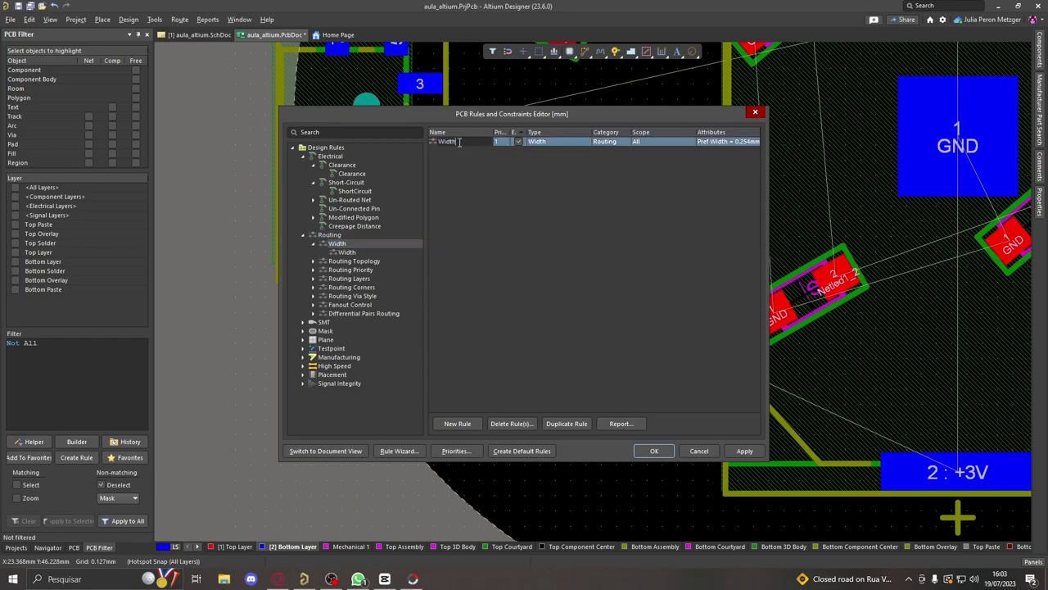
double_click(710, 142)
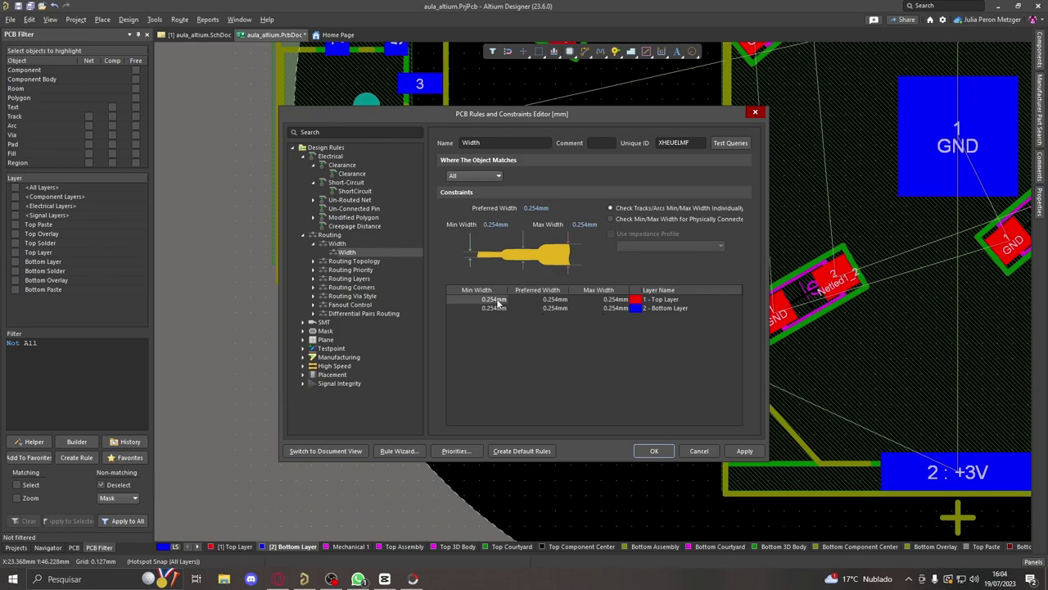
- Set the Width rule's preferred width to 0.5 mm for both the Top Layer and Bottom Layer
click(553, 300)
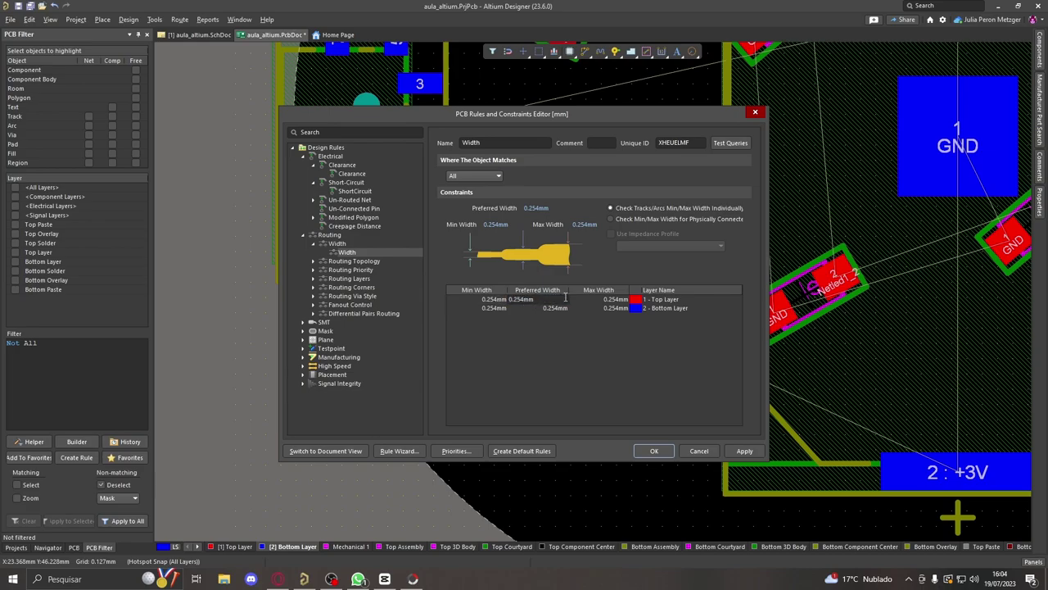
click(539, 309)
key(BackSpace)
key(BackSpace)
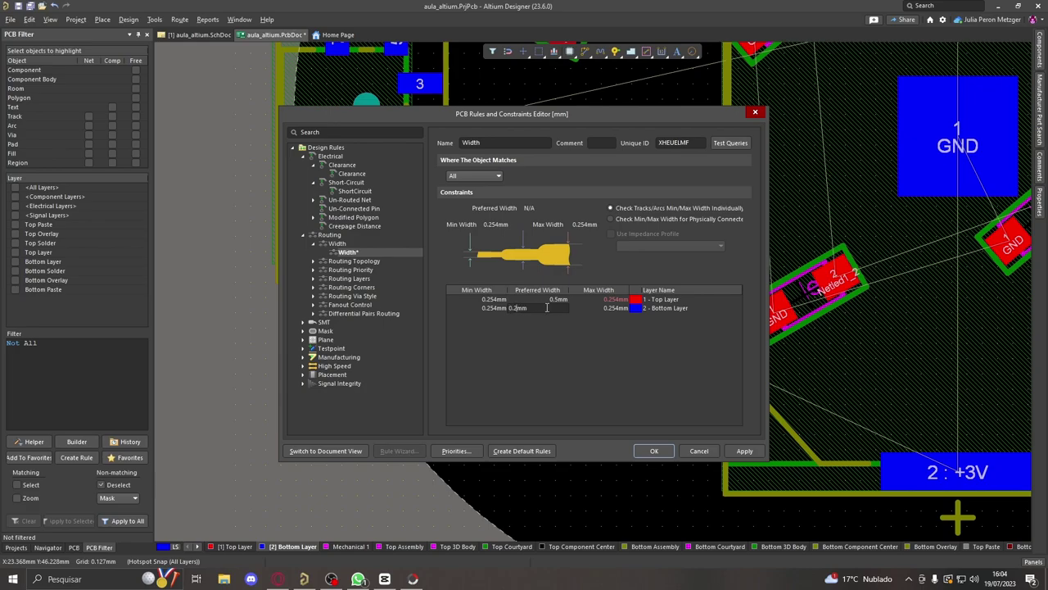
text(6)
text(5)
key(Return)
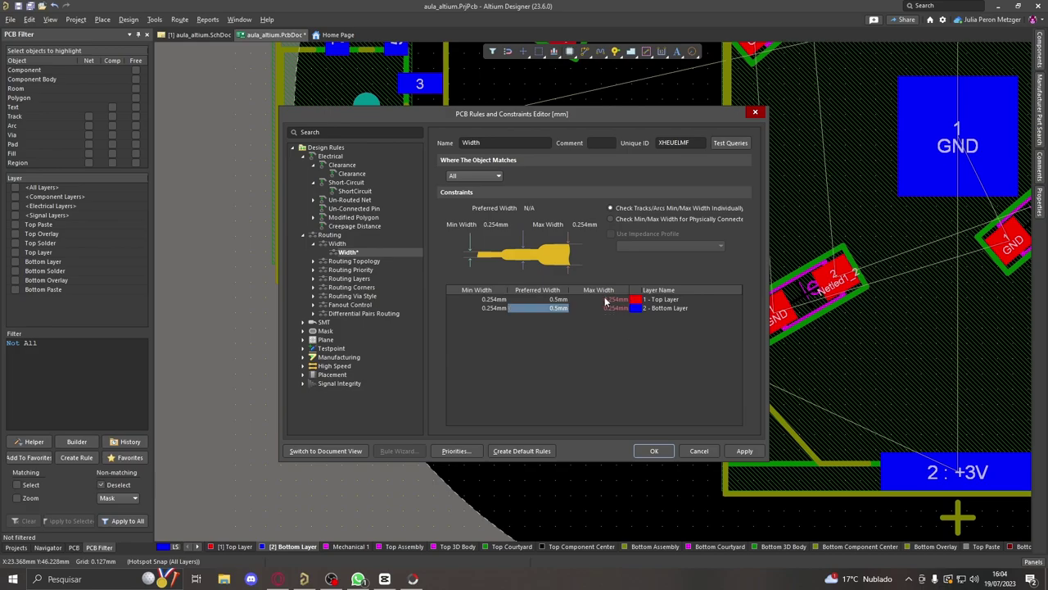
- Set the Width rule's maximum width to 1 mm for both the Top Layer and Bottom Layer and accept the rules
click(607, 300)
drag(585, 295, 564, 293)
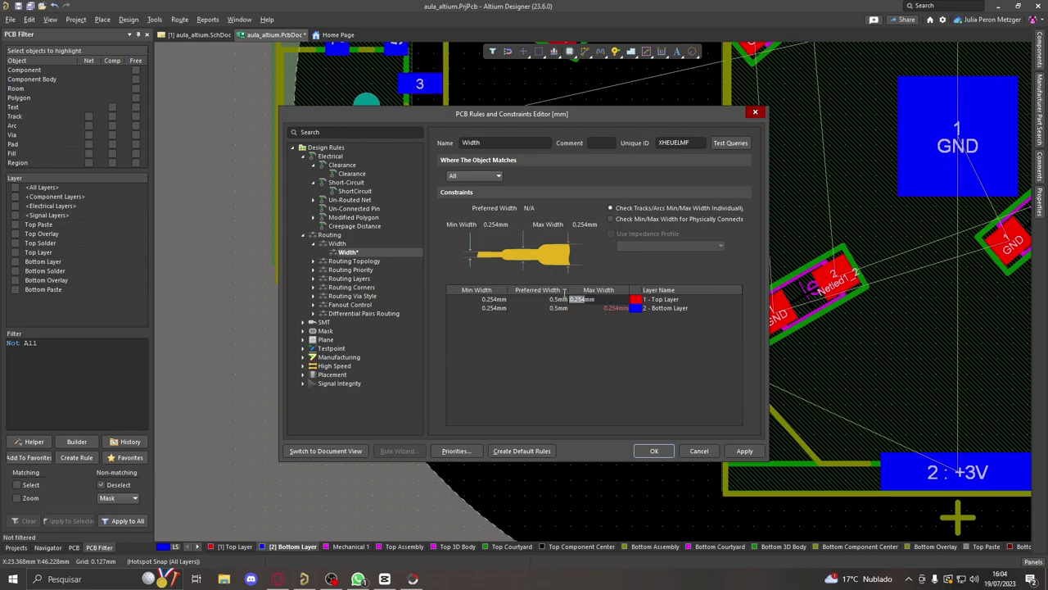
click(612, 307)
text(1)
key(Return)
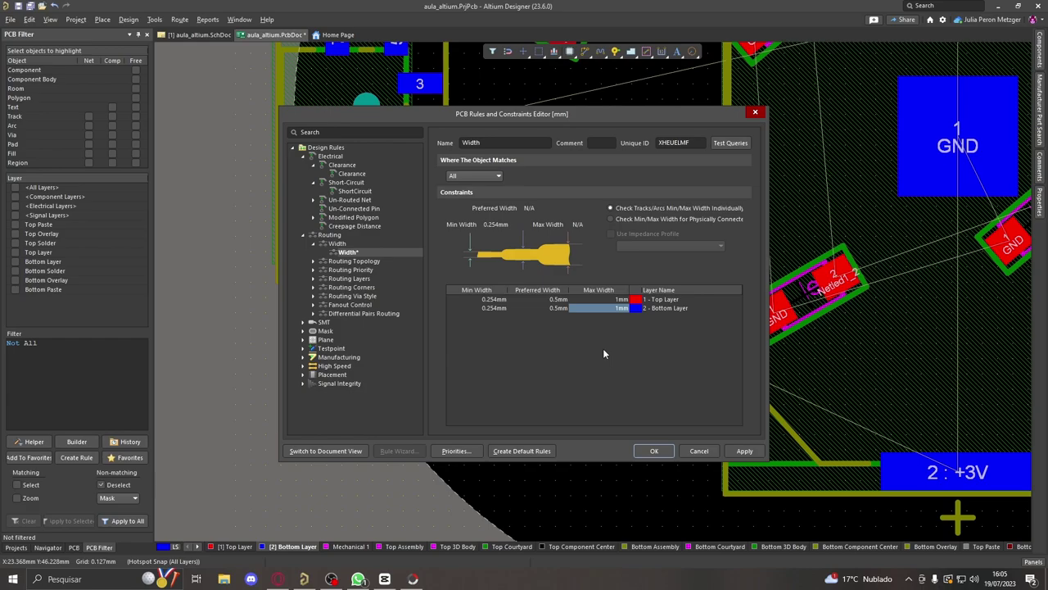
click(660, 451)
- Start an interactive track from the switch's +3V pad on the Bottom Layer and set its width to 0.5 mm
click(585, 50)
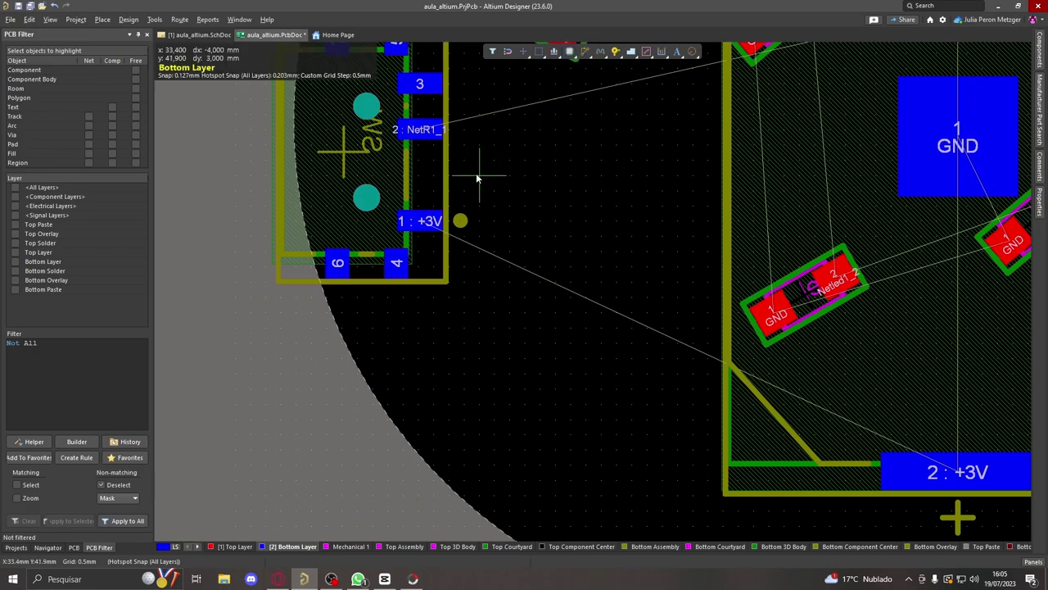
click(460, 221)
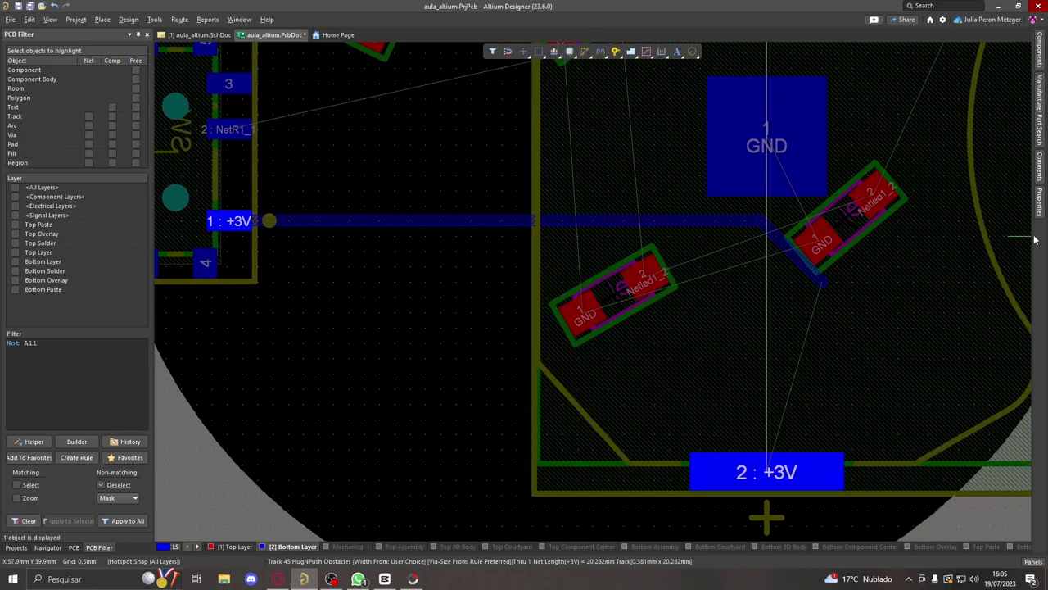
key(Tab)
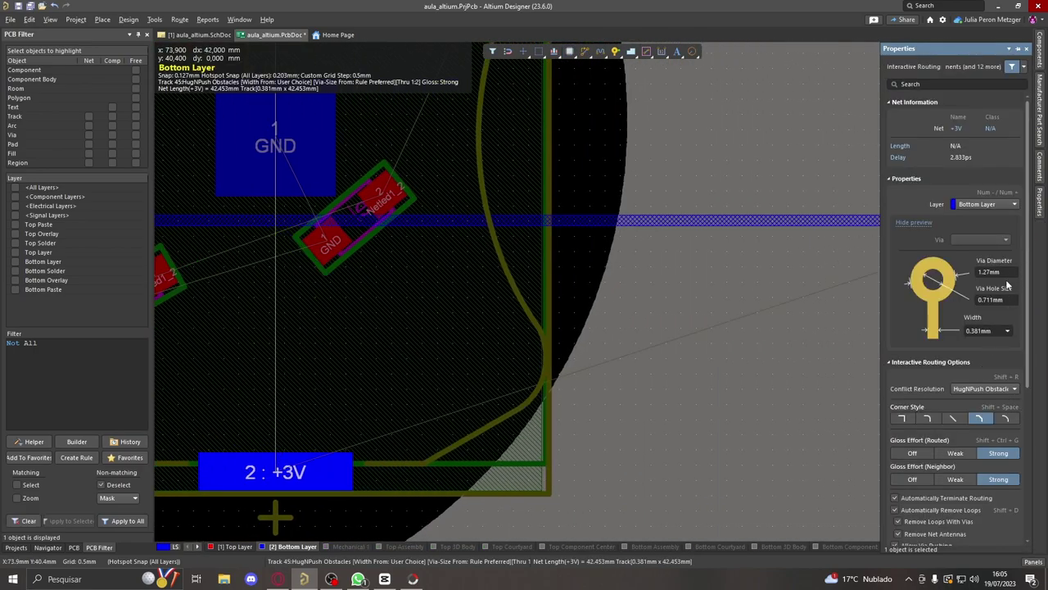
click(1008, 330)
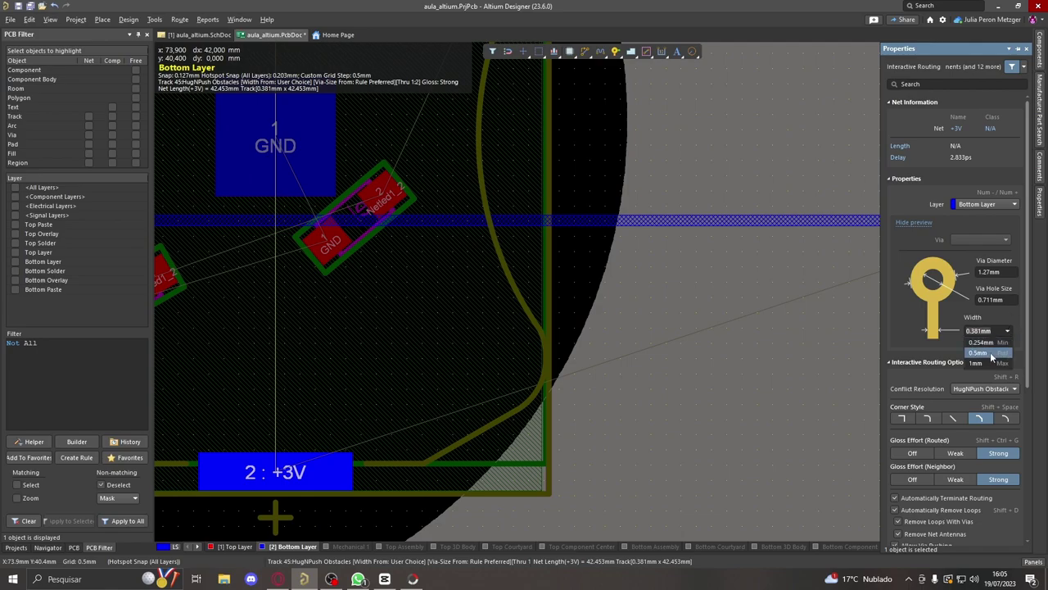
click(993, 354)
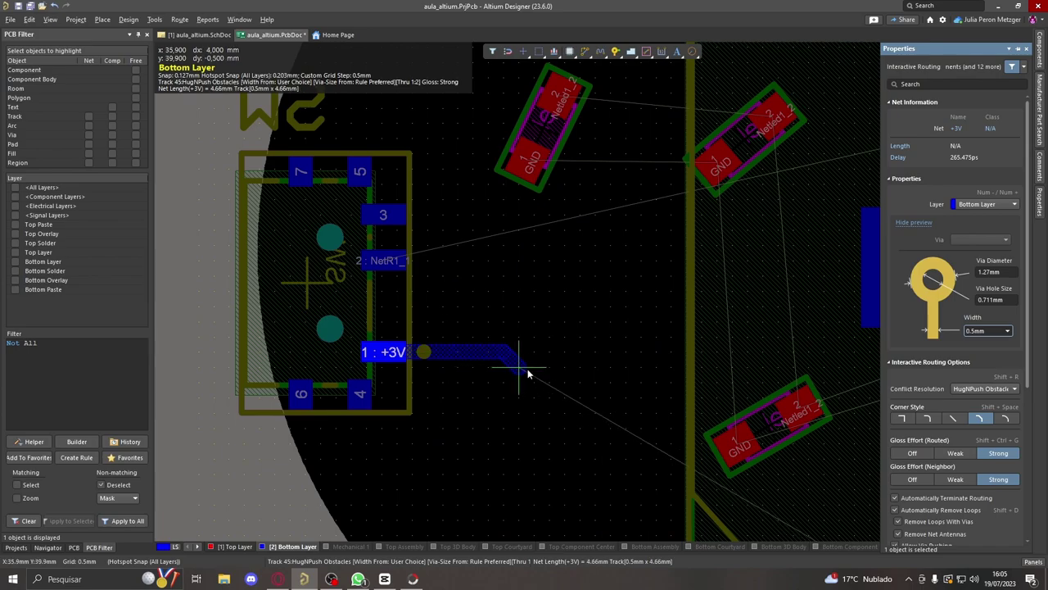
- Route the 0.5 mm track from the switch's +3V pad to the battery holder's +3V pad beside the plus mark
ctrl+scroll(609, 222, down, 2)
ctrl+scroll(604, 229, down, 1)
ctrl+scroll(607, 232, up, 1)
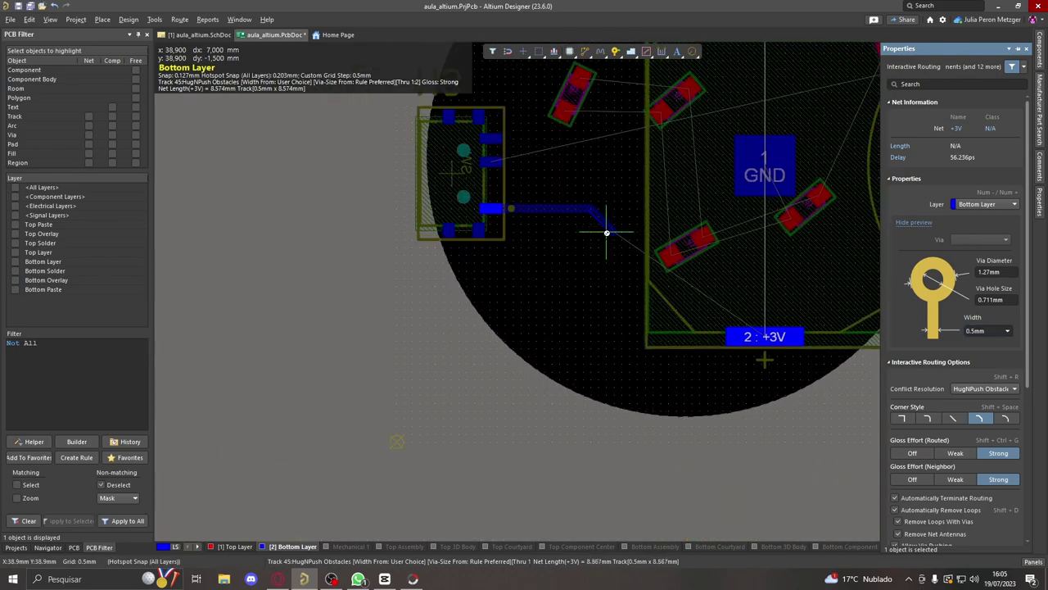
shift+scroll(499, 234, right, 2)
scroll(508, 251, up, 2)
scroll(508, 251, up, 5)
scroll(448, 384, down, 3)
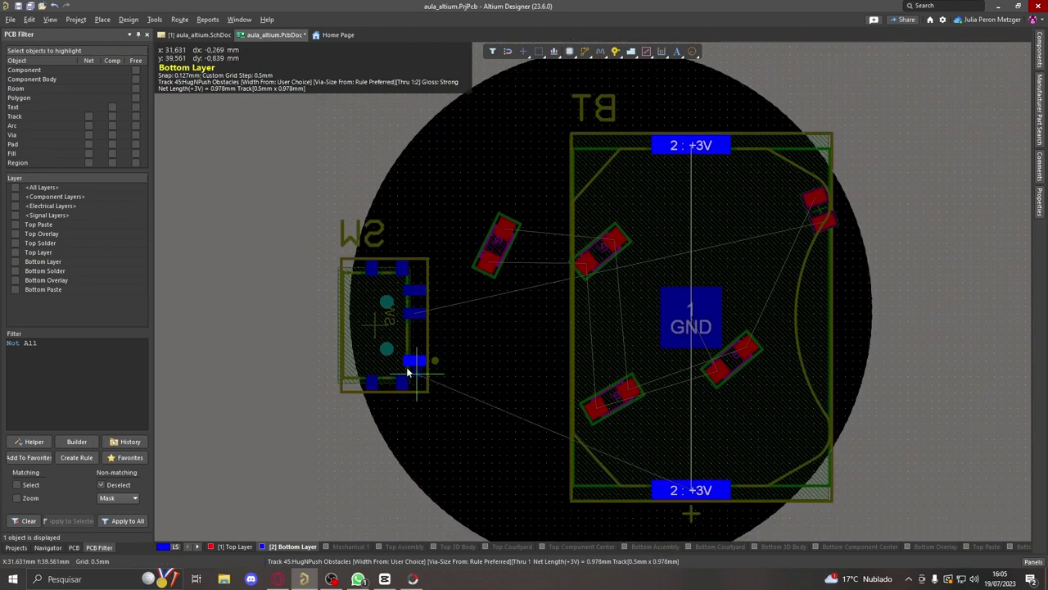
ctrl+scroll(409, 374, up, 3)
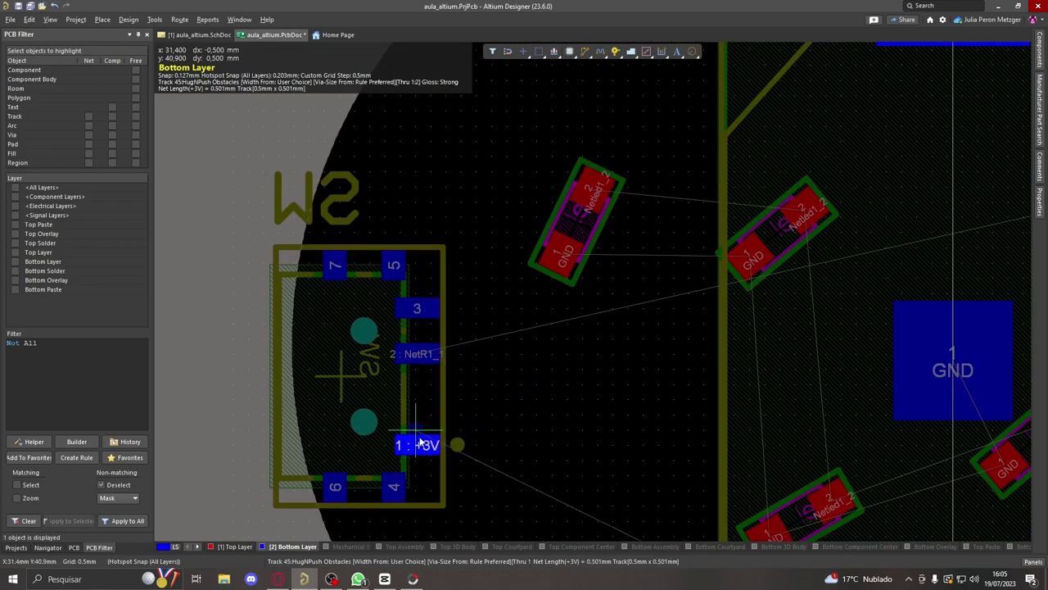
scroll(525, 451, down, 3)
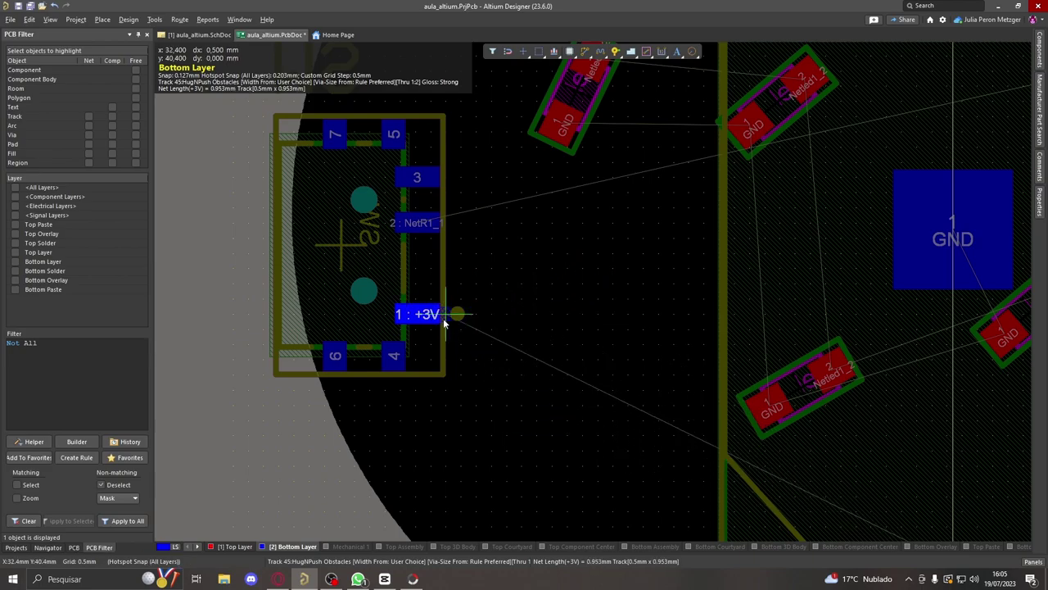
scroll(609, 330, down, 3)
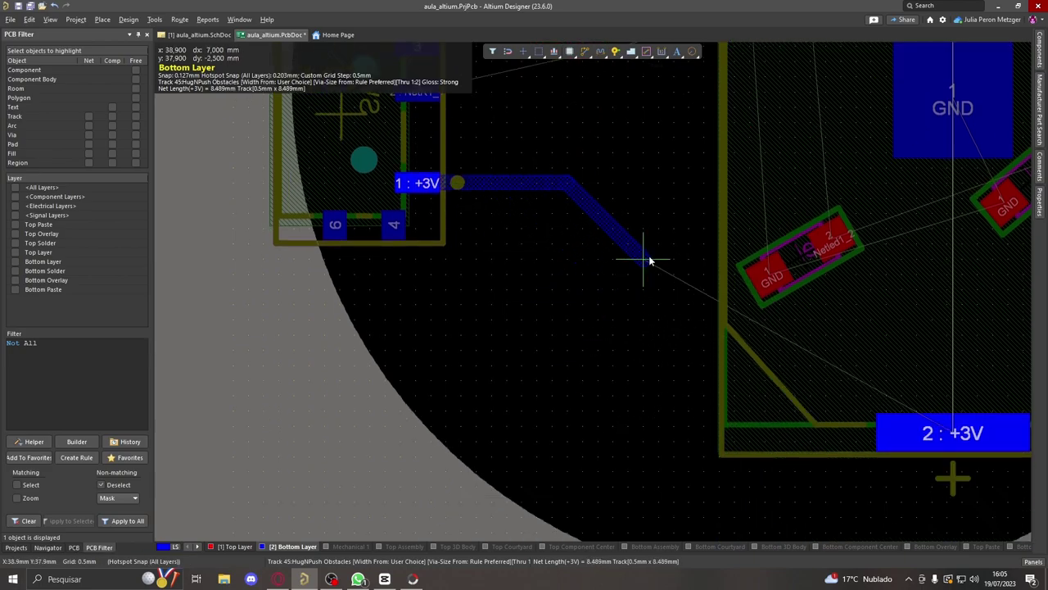
ctrl+scroll(649, 255, down, 1)
ctrl+scroll(652, 253, down, 1)
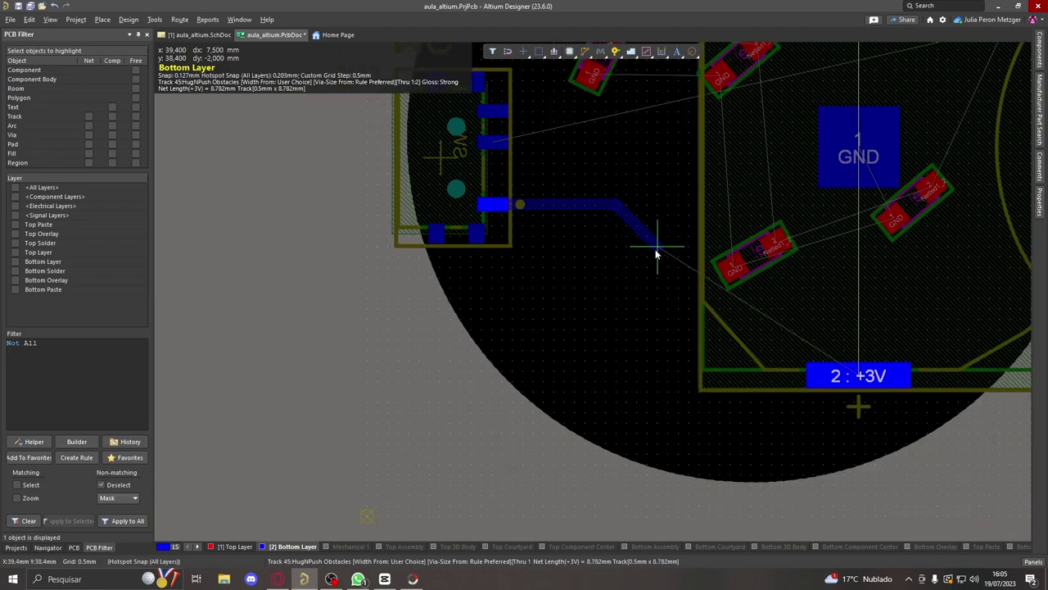
click(656, 251)
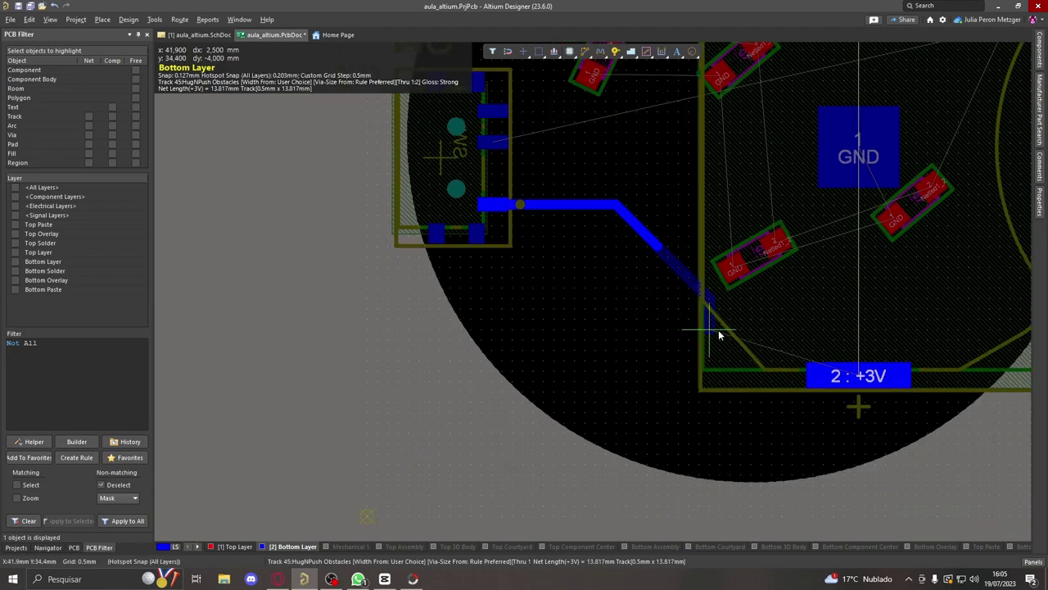
click(860, 376)
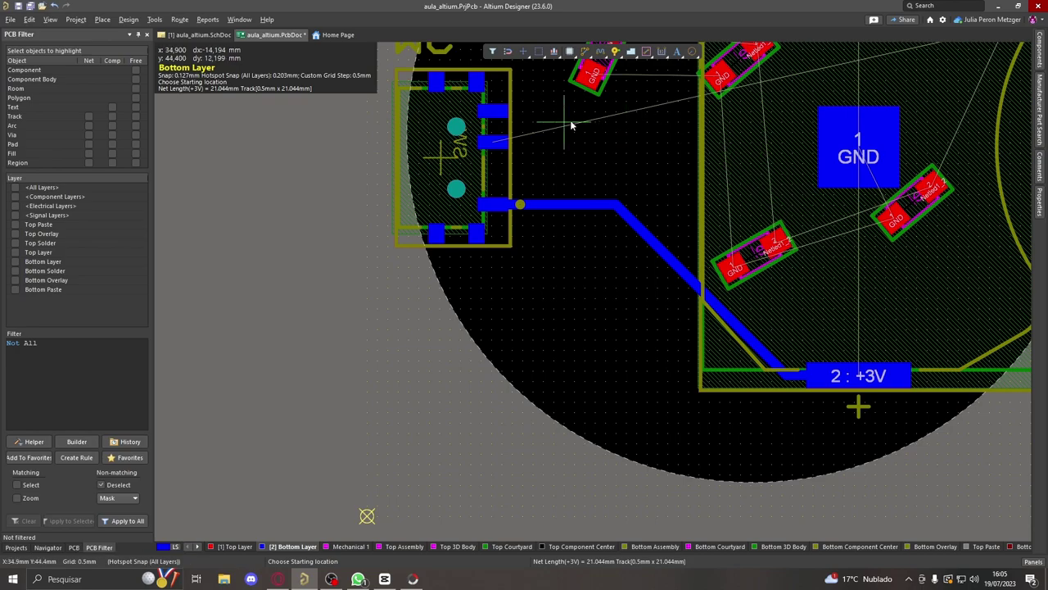
ctrl+scroll(637, 139, up, 2)
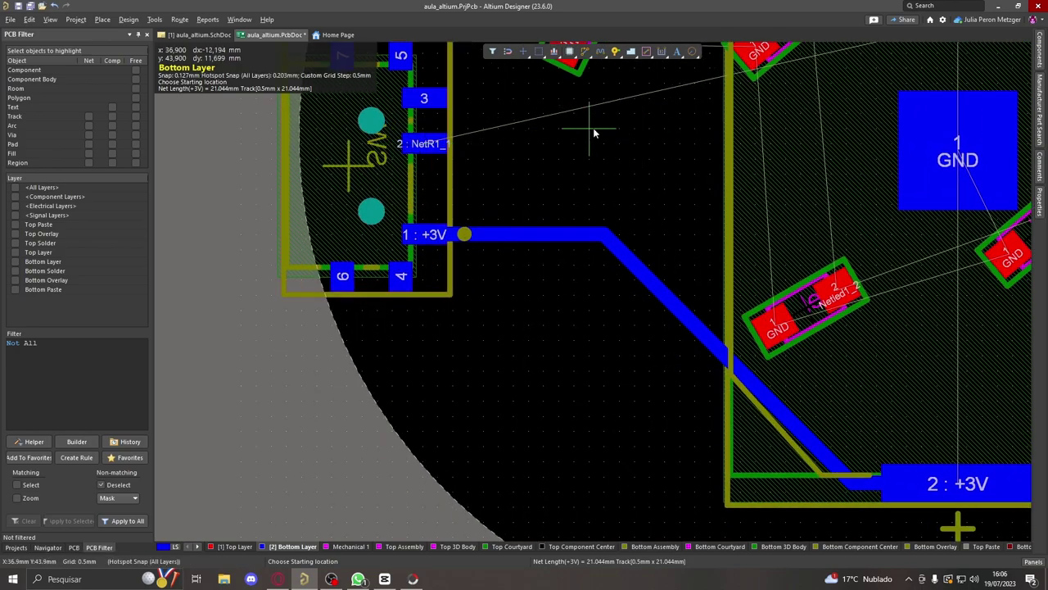
scroll(655, 106, up, 4)
scroll(665, 180, down, 2)
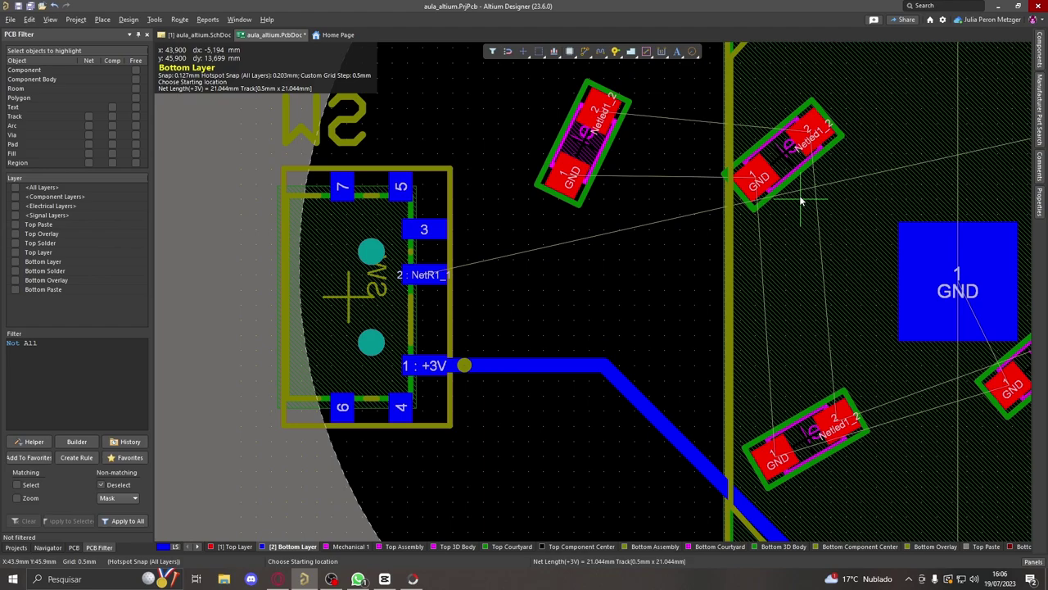
click(430, 274)
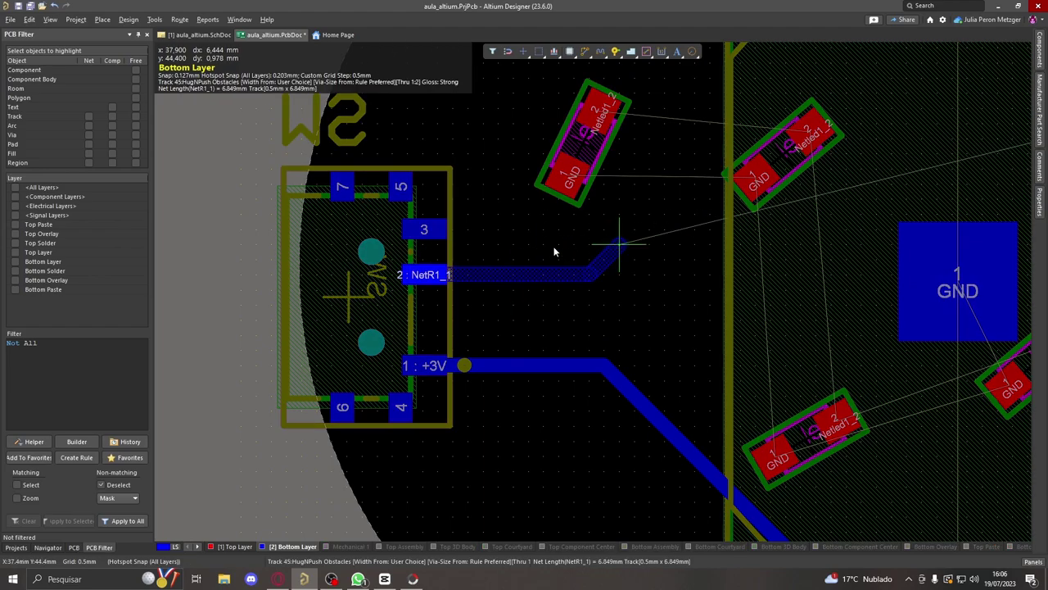
ctrl+scroll(545, 239, down, 2)
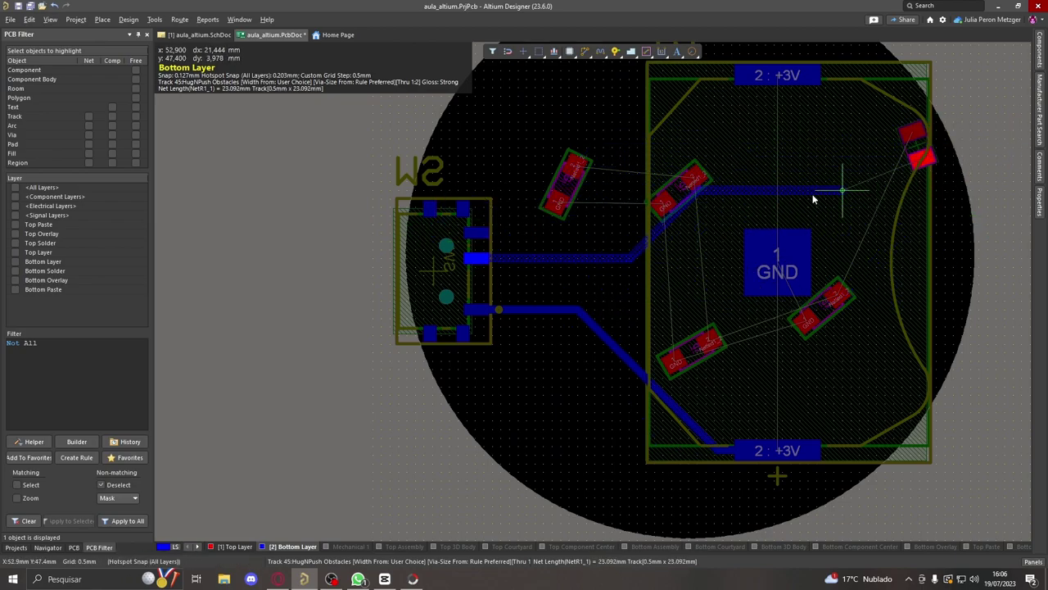
key(Escape)
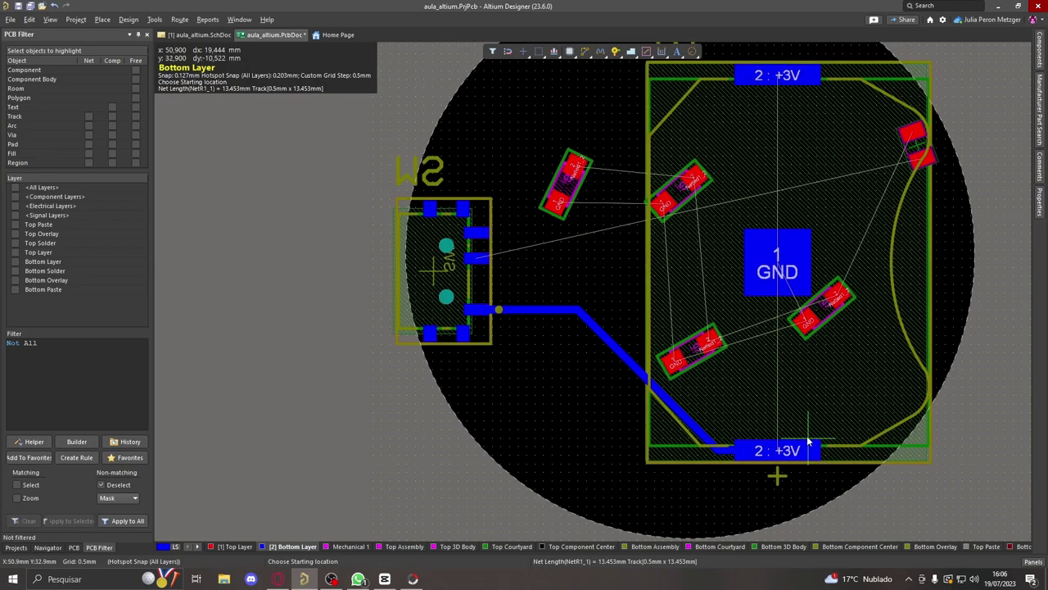
click(804, 325)
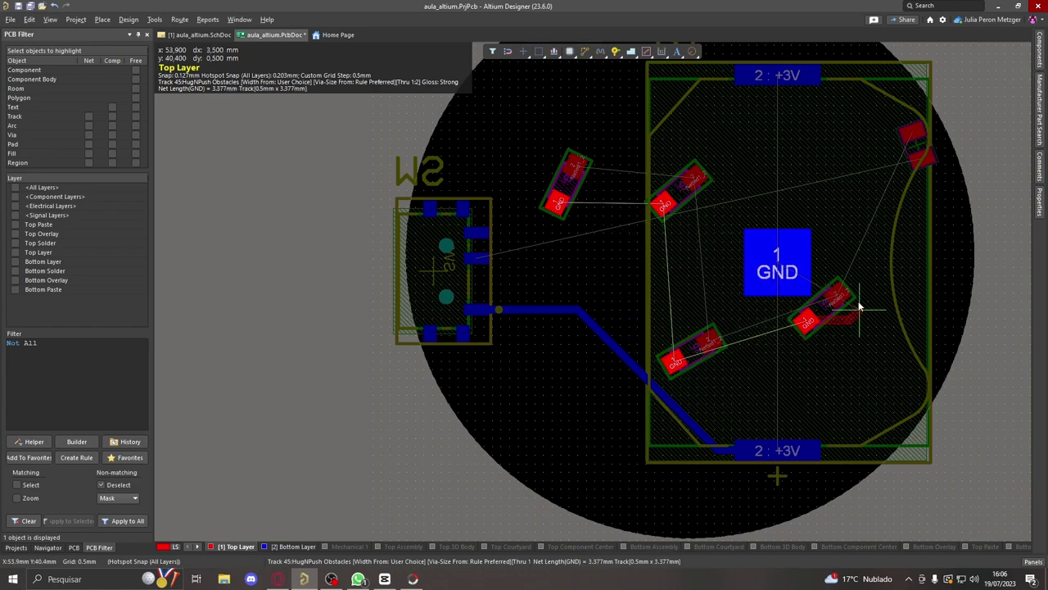
key(Escape)
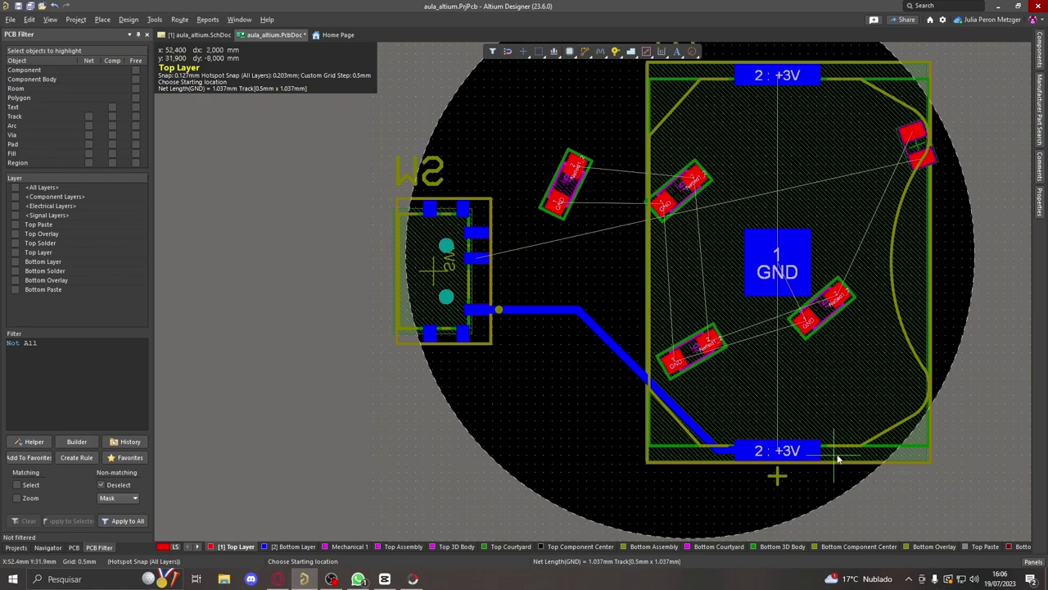
- Route a 0.5 mm Bottom Layer track from the battery holder's other +3V pad, near the BT label, to the existing +3V track
click(782, 78)
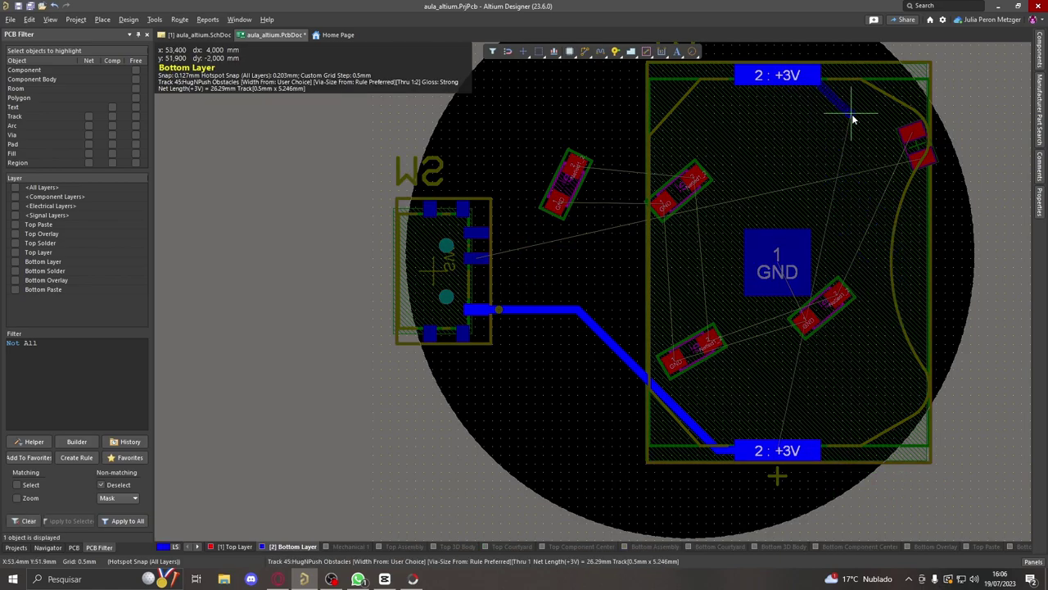
click(719, 453)
scroll(704, 451, up, 3)
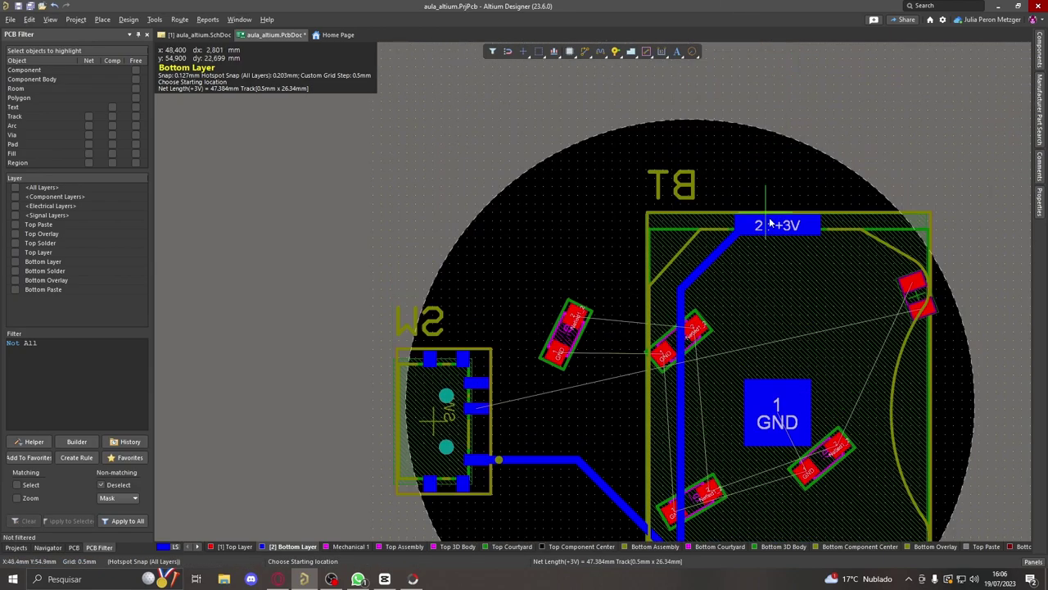
ctrl+scroll(690, 448, down, 2)
ctrl+scroll(690, 448, up, 3)
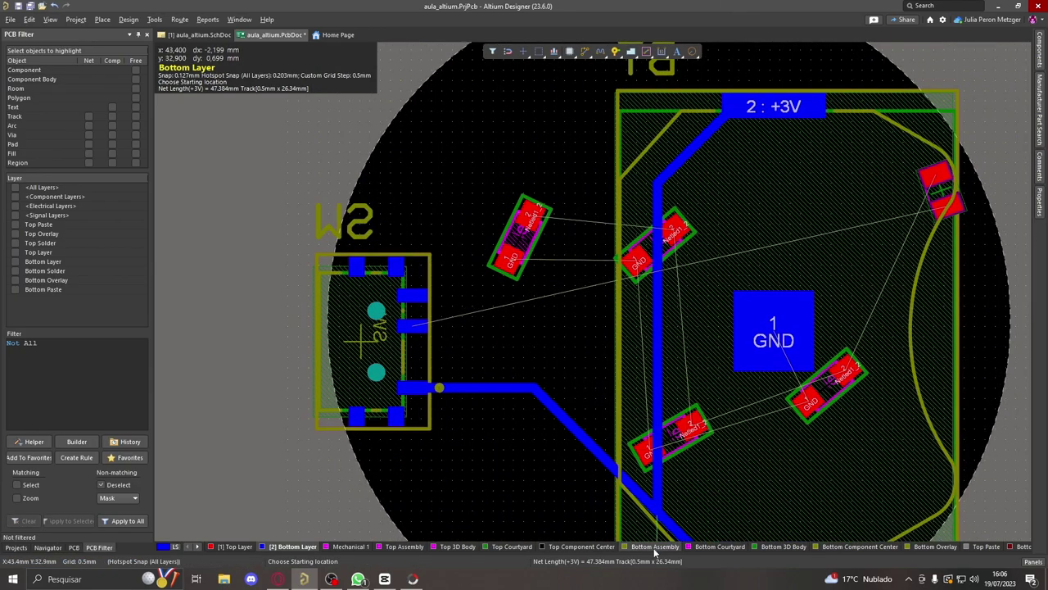
ctrl+scroll(727, 328, up, 1)
ctrl+scroll(729, 328, up, 2)
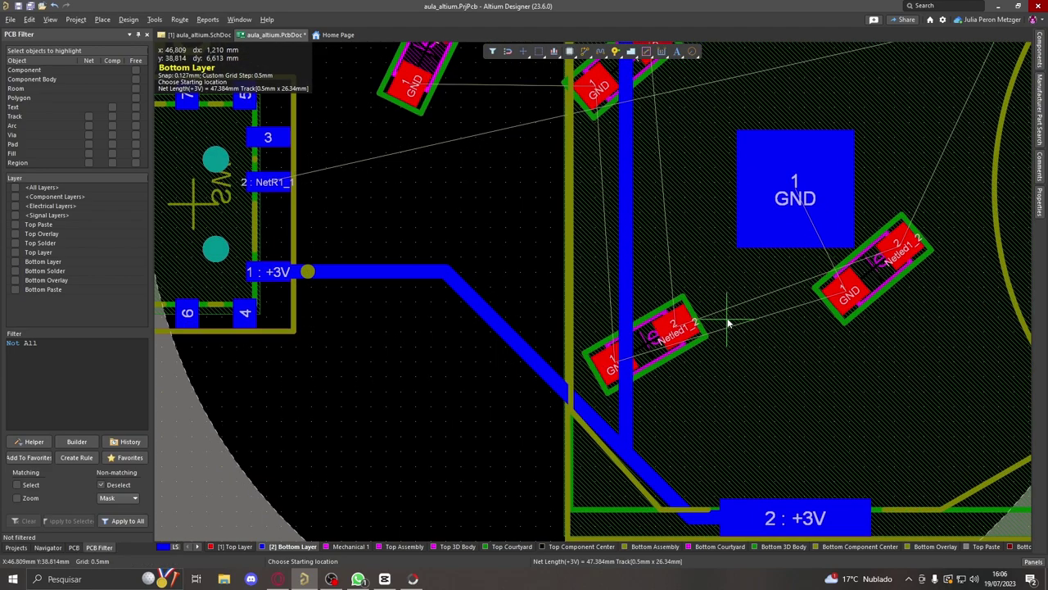
- Route a 0.5 mm Bottom Layer track from the switch's NetR1_1 pad past the BT label, ending above the battery holder's +3V pad
ctrl+scroll(730, 328, down, 3)
scroll(745, 213, up, 1)
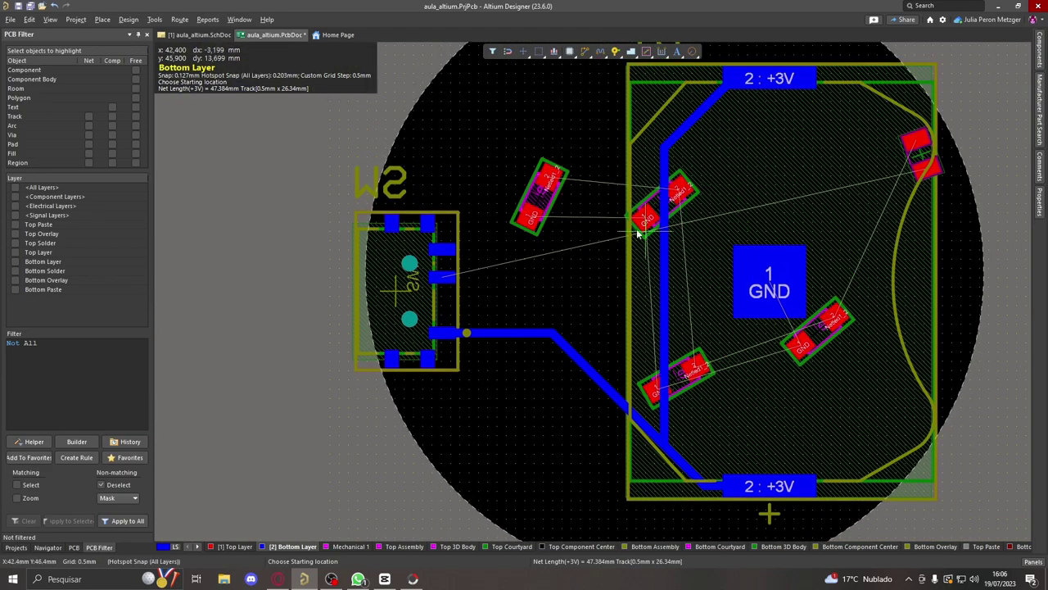
click(448, 280)
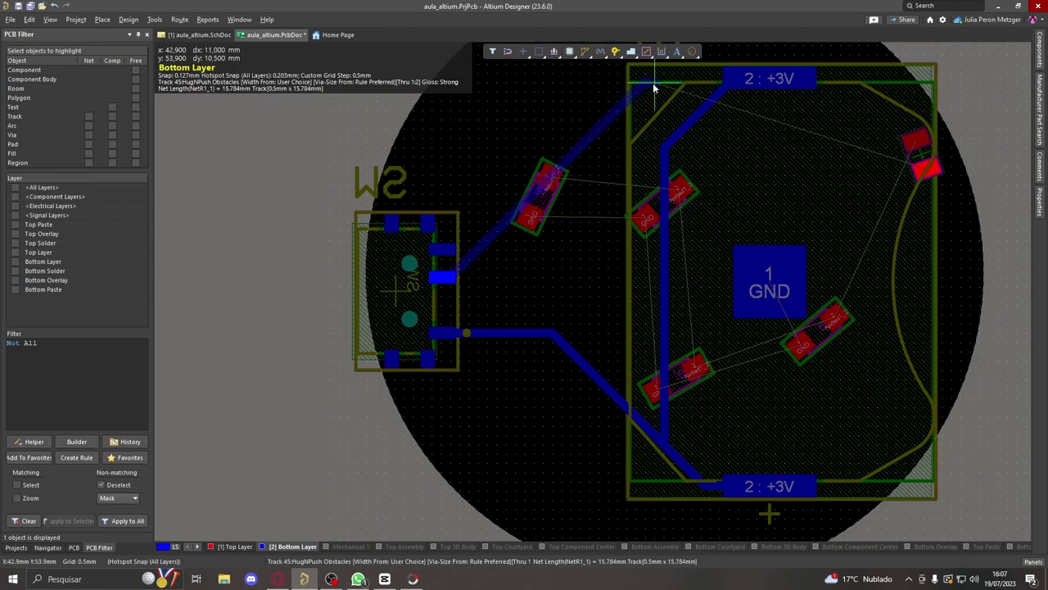
ctrl+scroll(654, 87, down, 1)
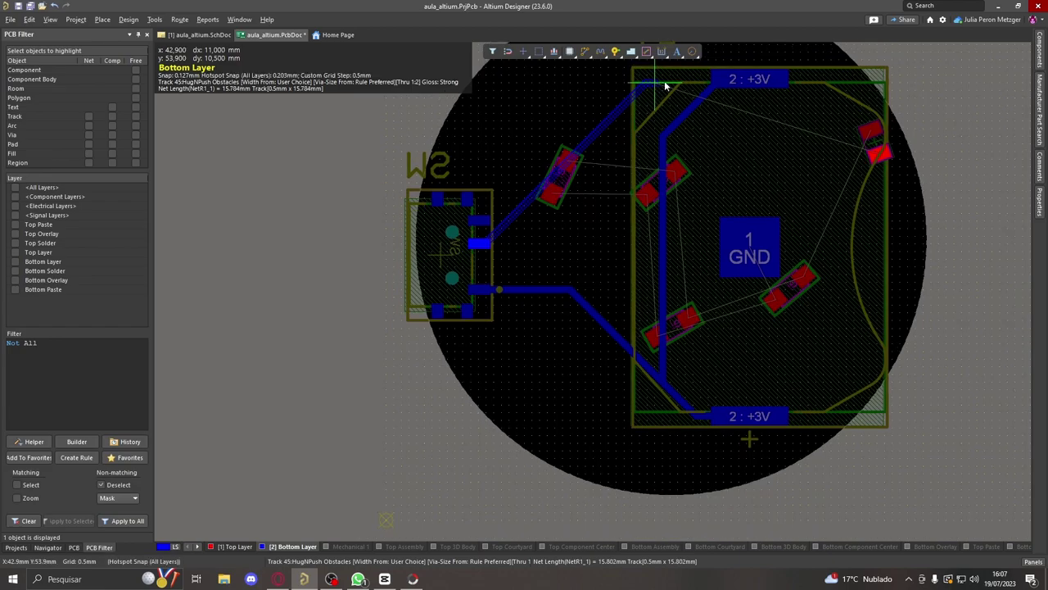
scroll(658, 104, up, 2)
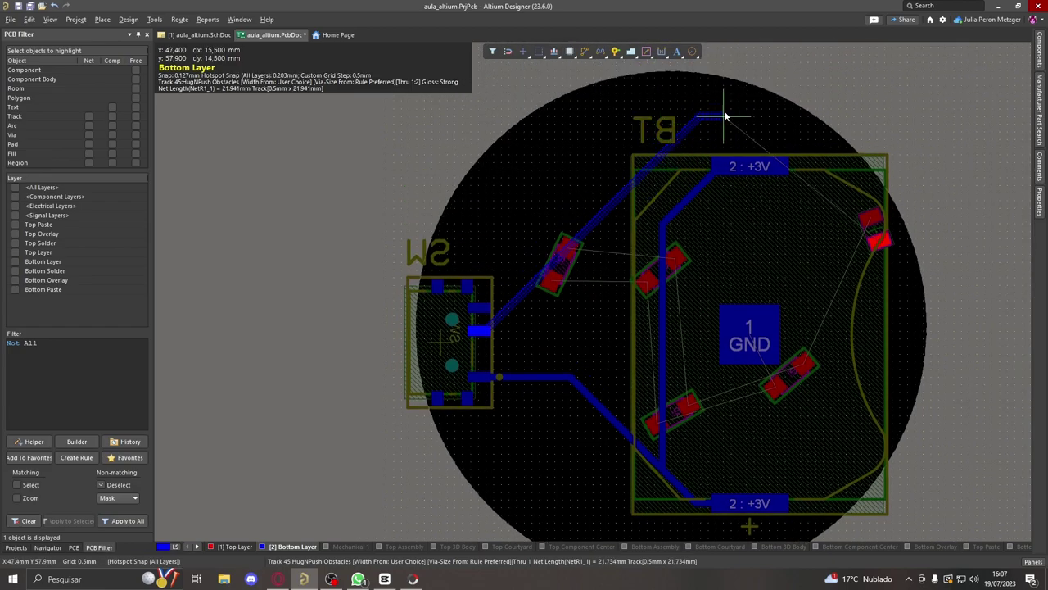
scroll(793, 138, up, 1)
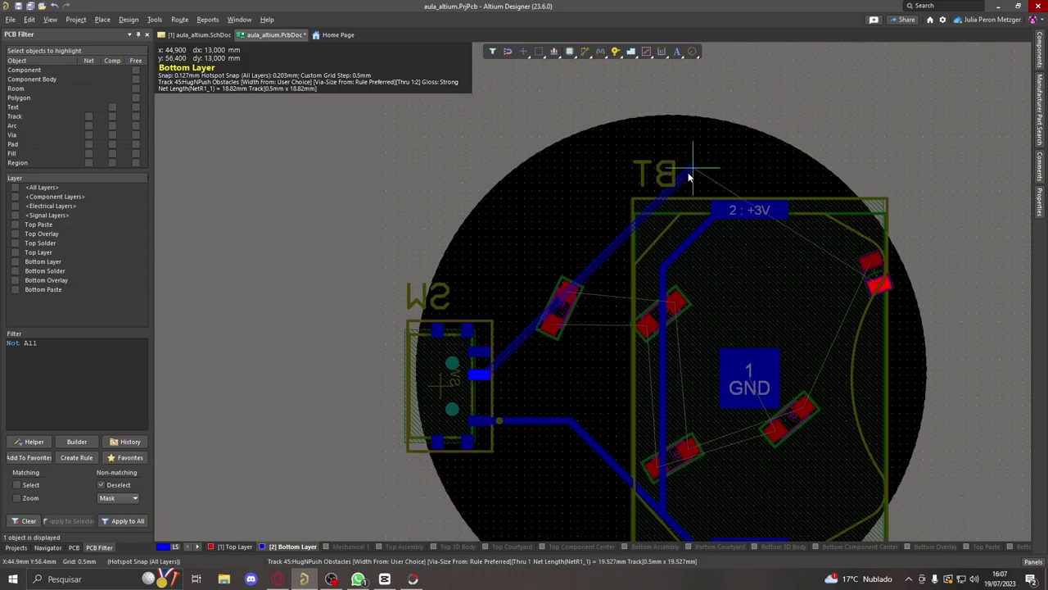
scroll(778, 178, up, 2)
click(778, 175)
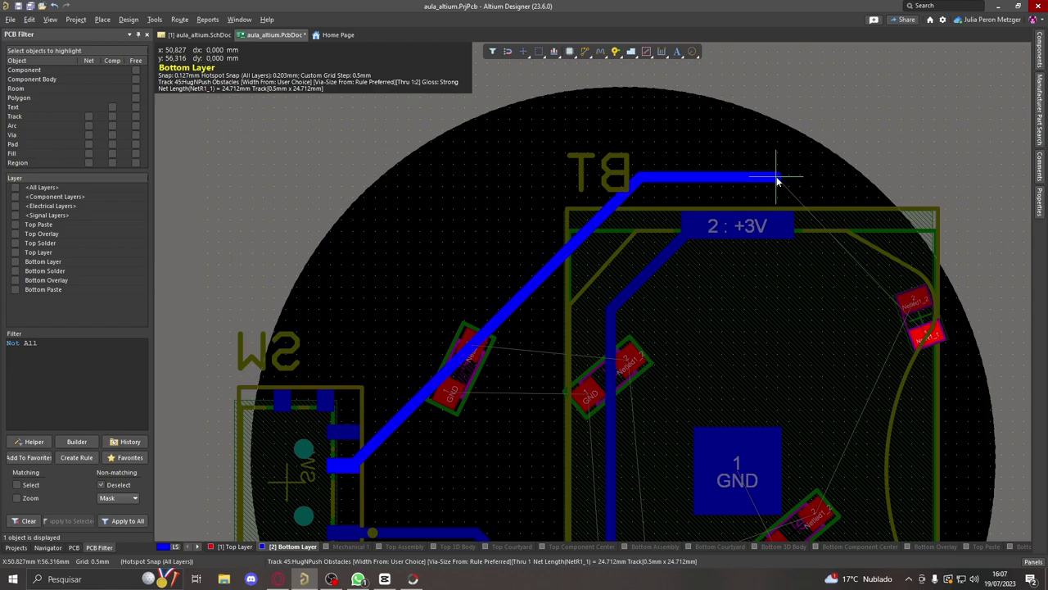
right_click(777, 175)
- Place a through-hole pad just beyond the free end of the NetR1_1 track, at X 52.4 mm, Y 56.4 mm
scroll(624, 79, up, 4)
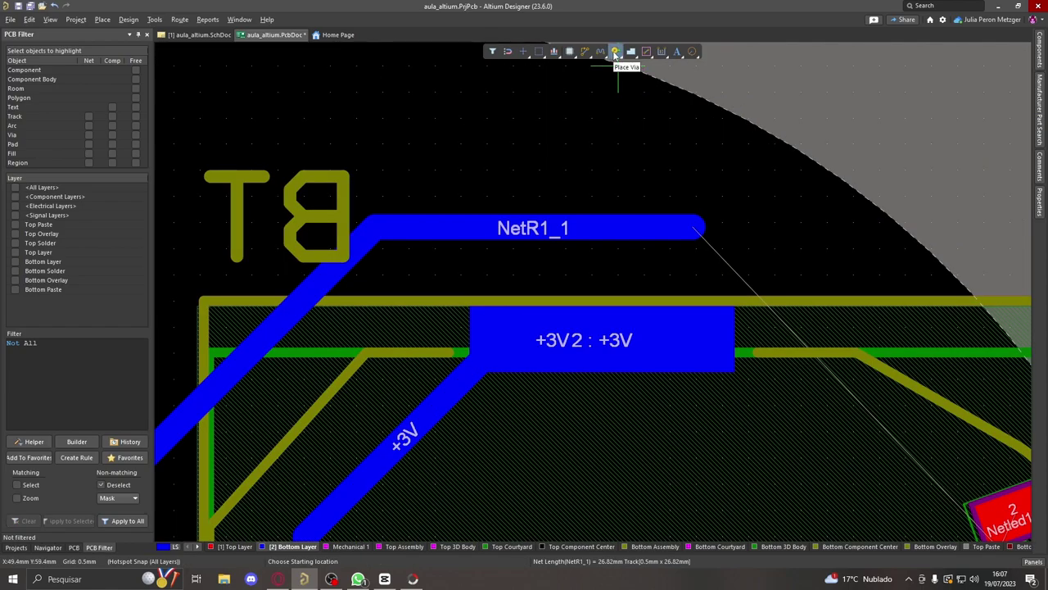
click(615, 54)
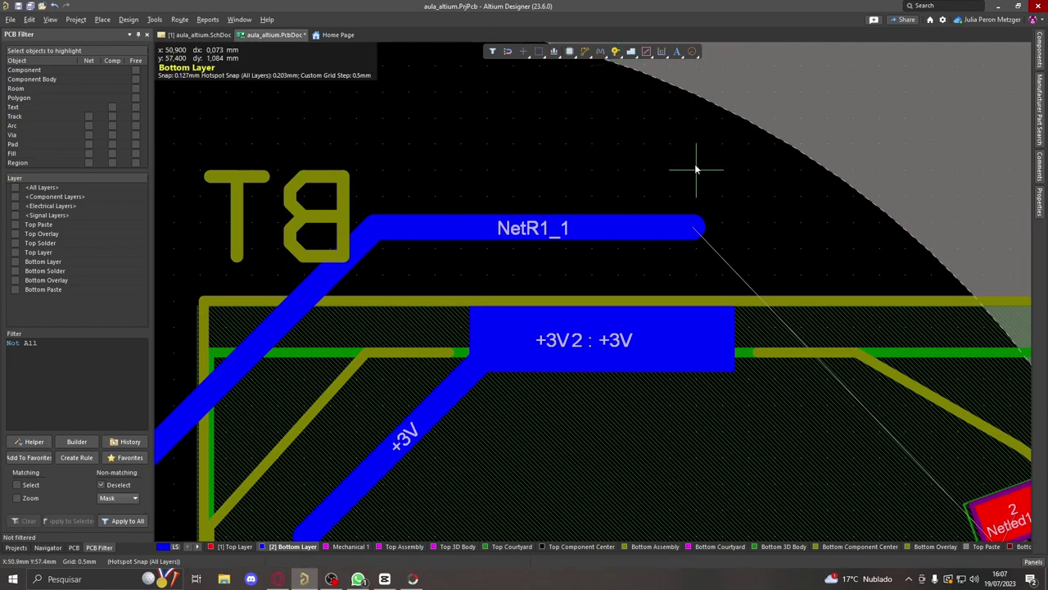
right_click(616, 51)
click(630, 79)
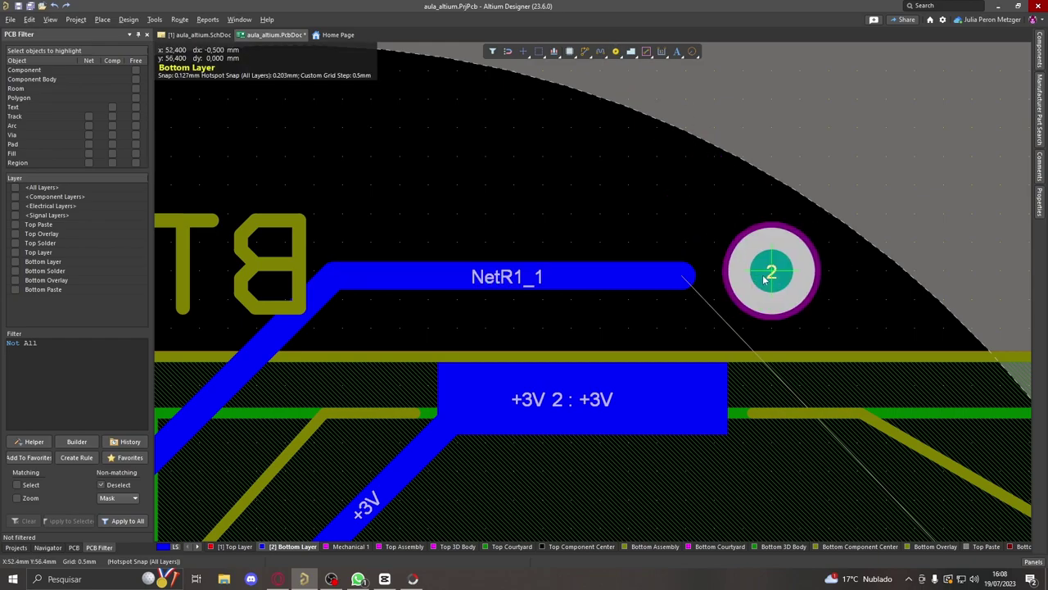
right_drag(765, 279, 771, 185)
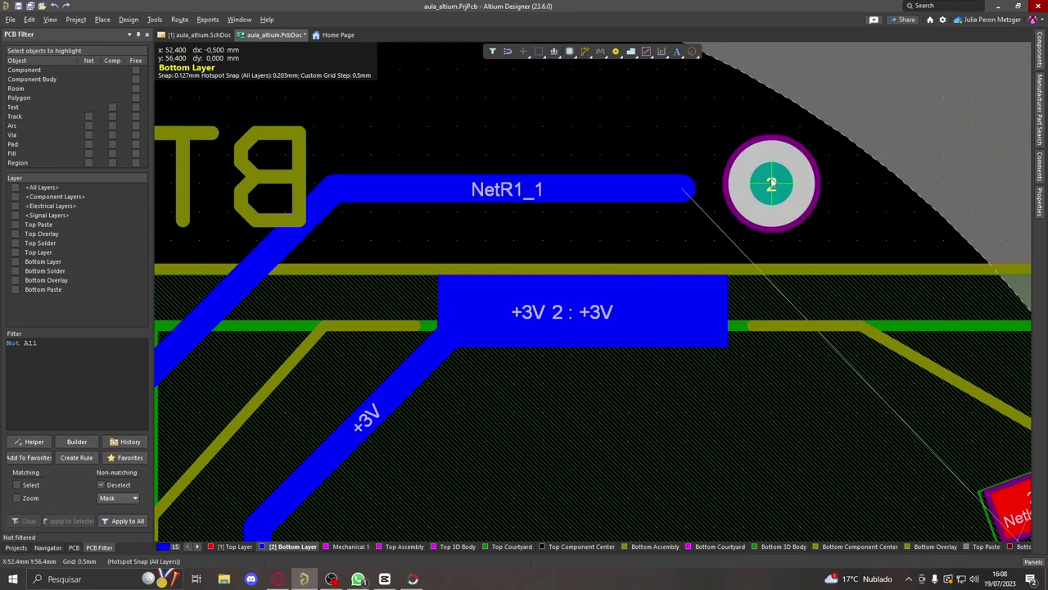
click(771, 184)
right_click(806, 183)
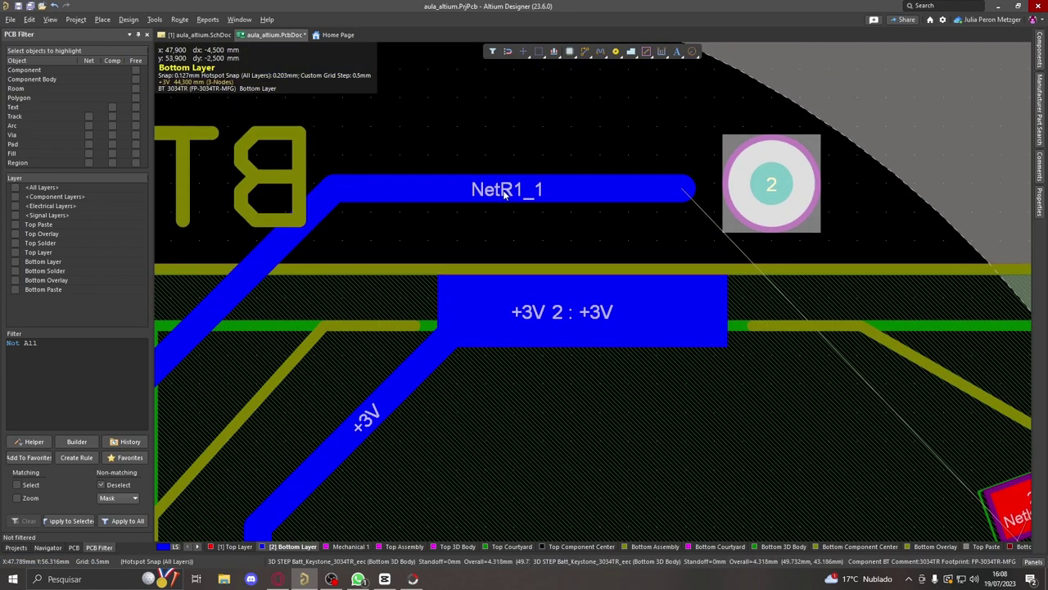
- Assign the new through-hole pad to the net NetR1_1 in its properties
ctrl+scroll(506, 191, down, 1)
ctrl+scroll(510, 194, up, 2)
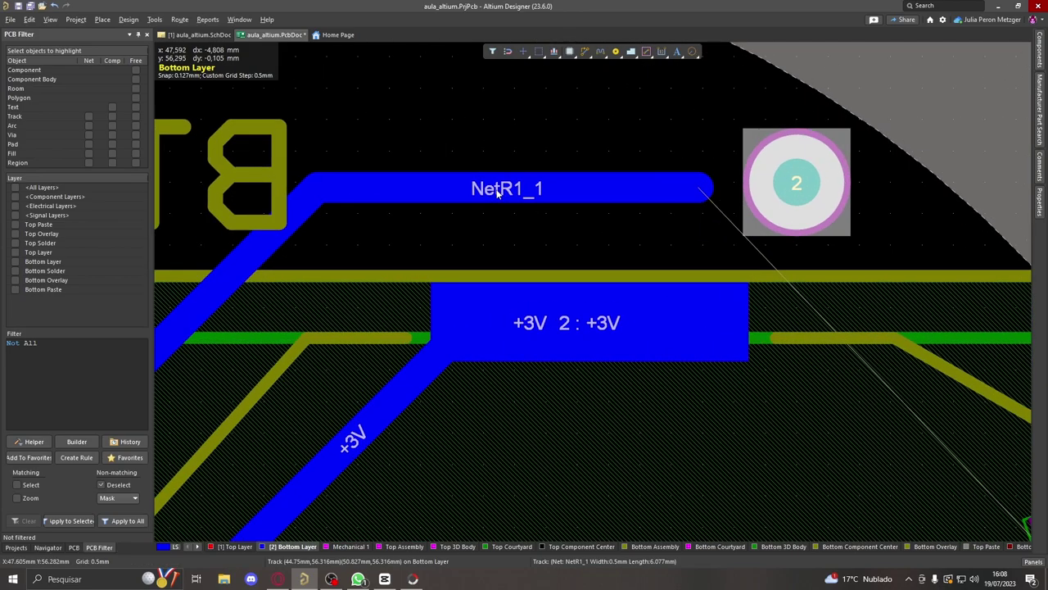
click(515, 196)
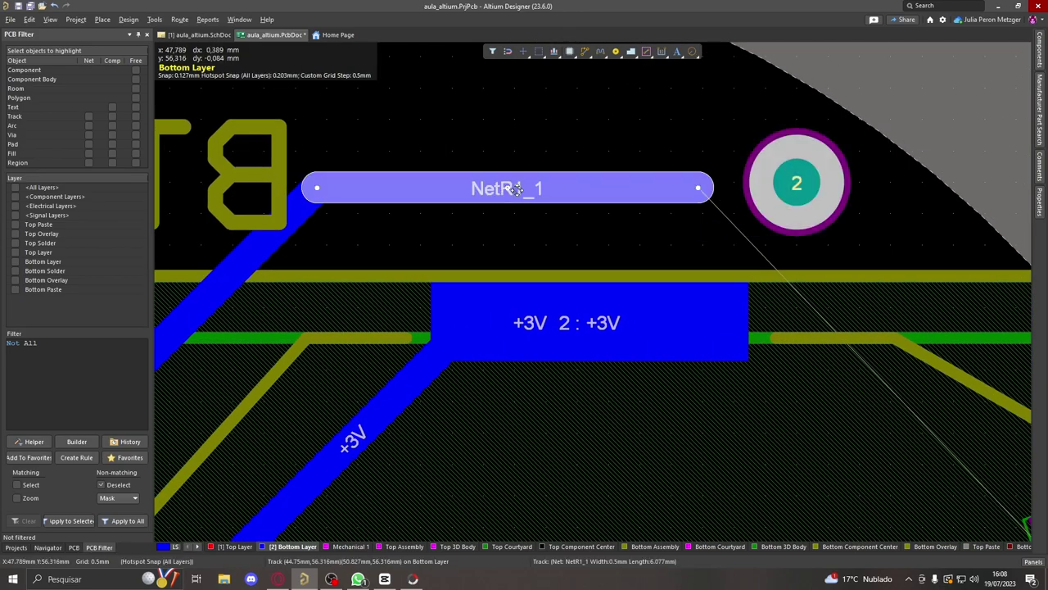
click(587, 131)
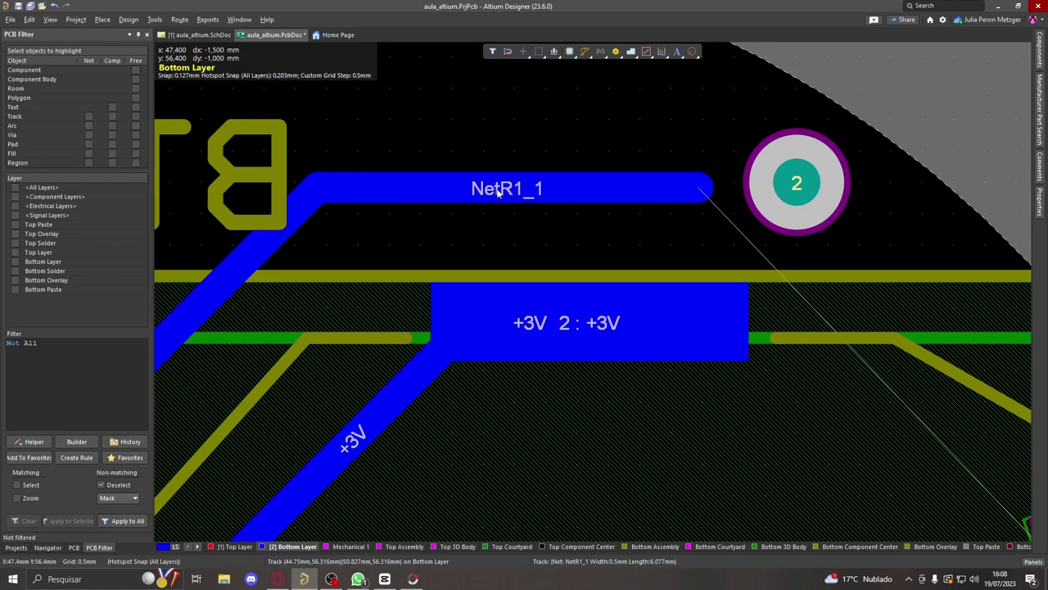
click(787, 188)
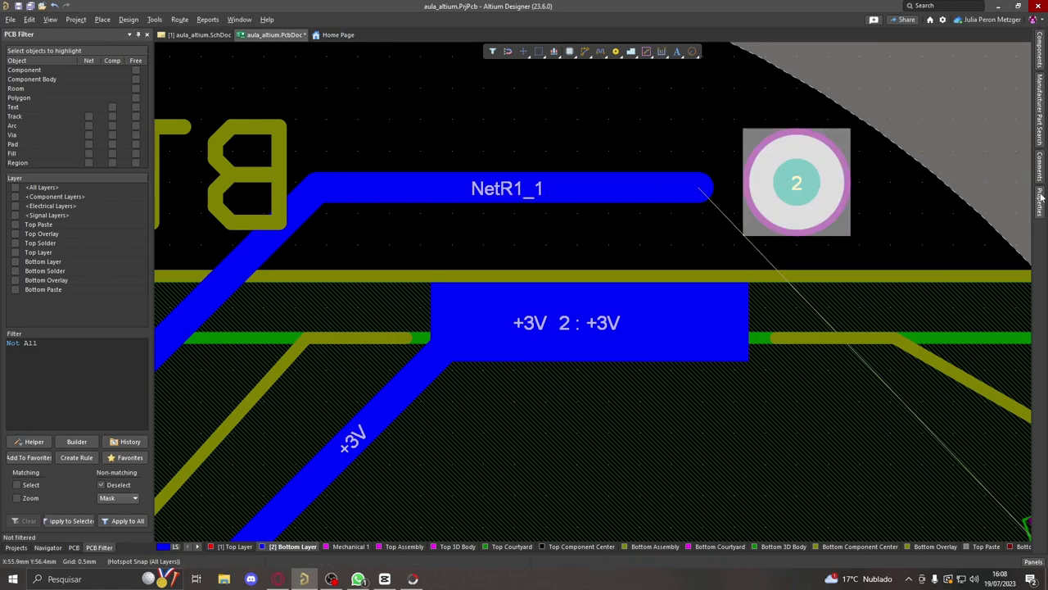
click(1040, 196)
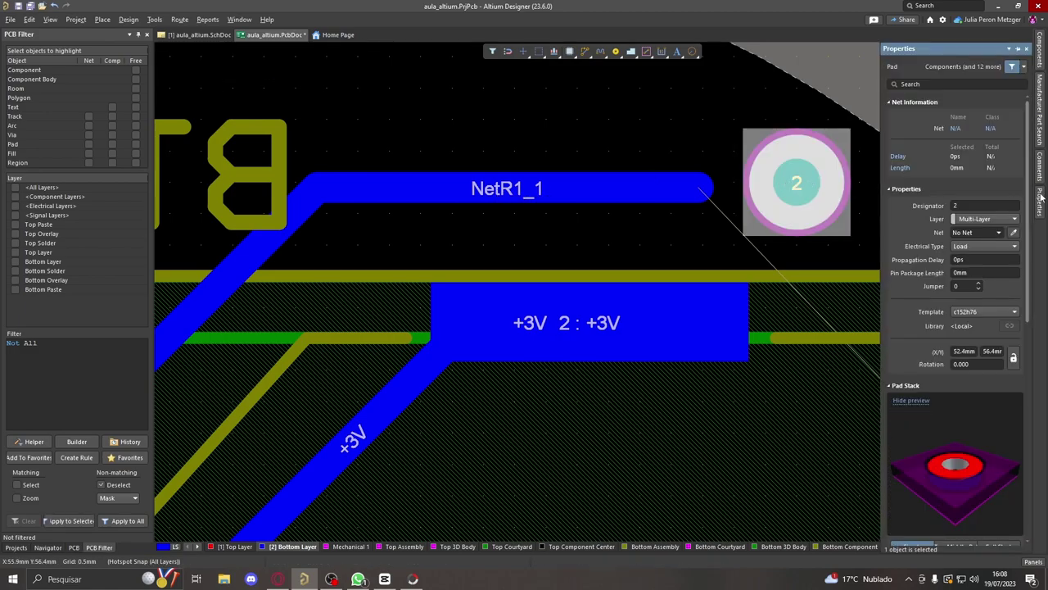
click(1000, 233)
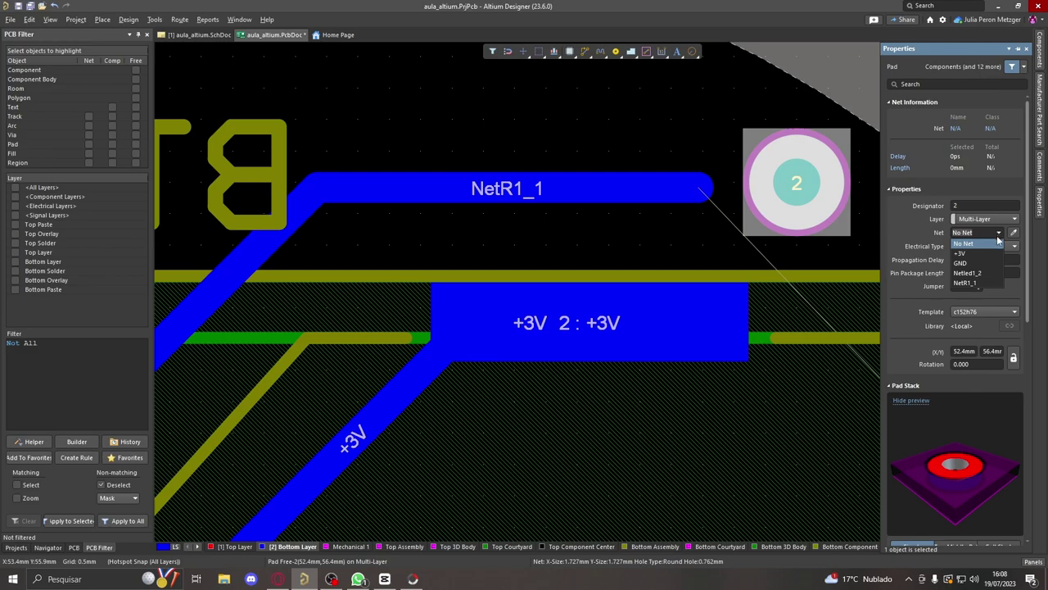
click(963, 284)
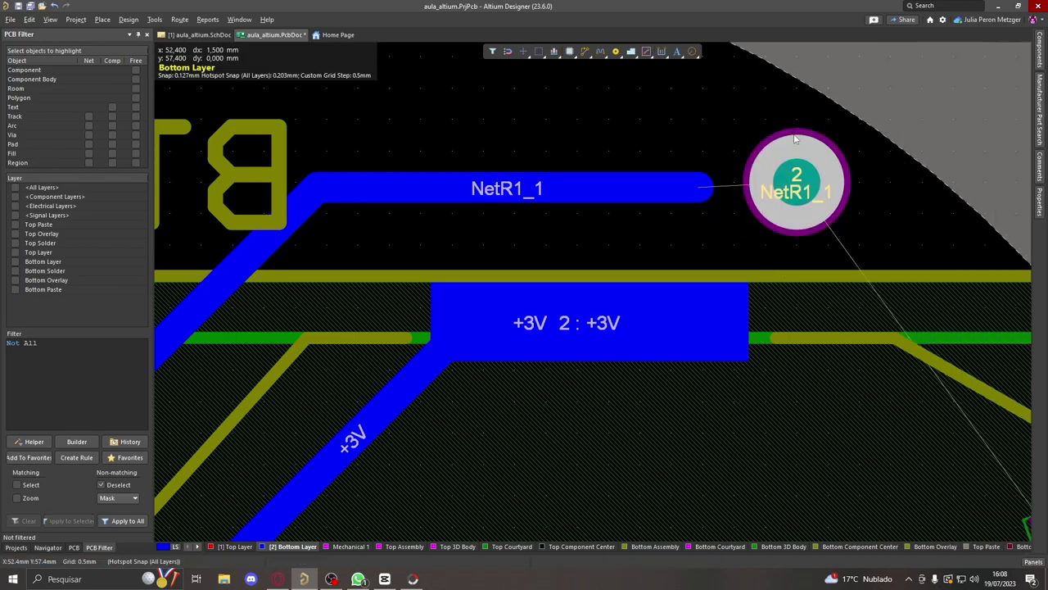
- Extend the NetR1_1 track on the Bottom Layer from its free end to the new through-hole pad at 0.5 mm width
click(703, 188)
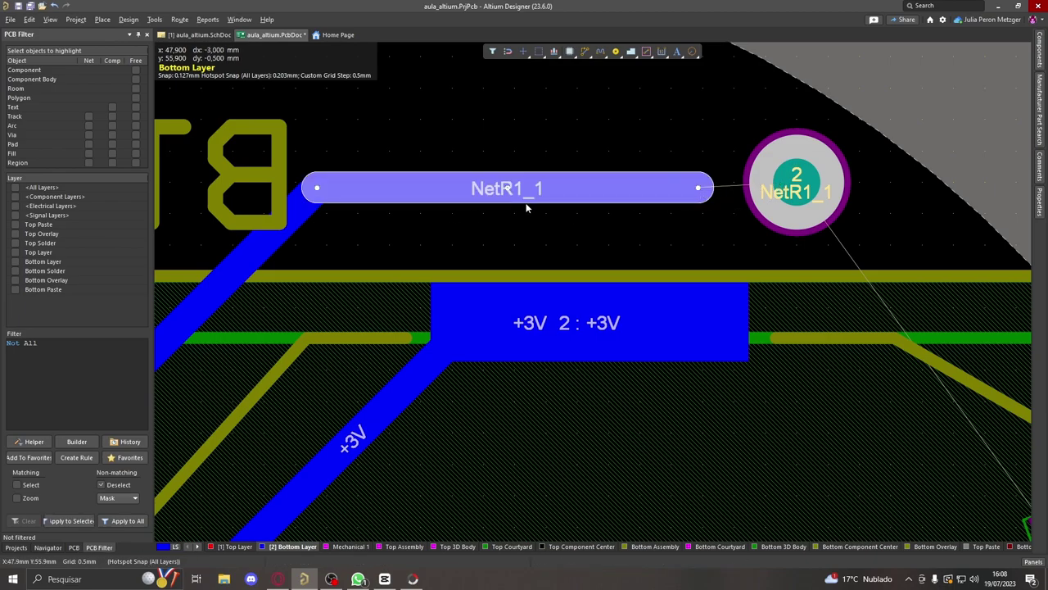
click(586, 52)
click(698, 188)
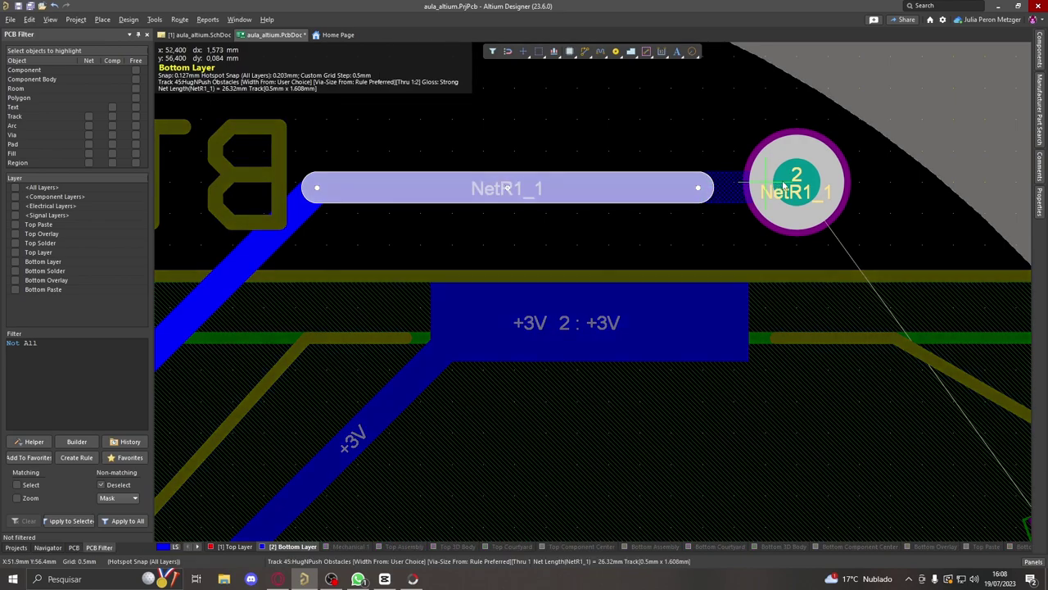
click(803, 188)
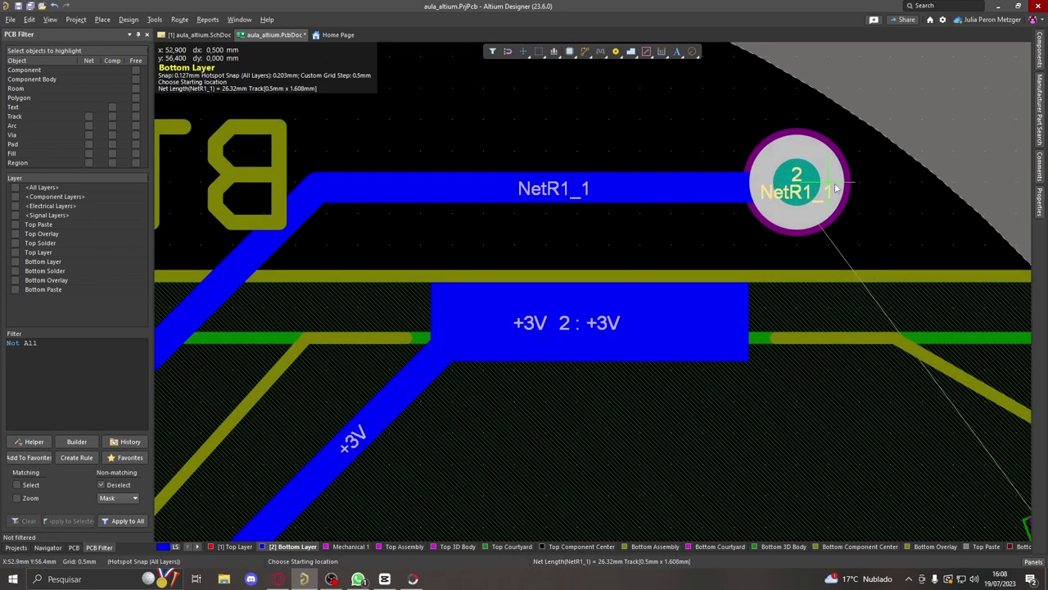
- Make the Top Layer the active layer for routing from the NetR1_1 through-hole pad to R1
ctrl+scroll(830, 187, down, 3)
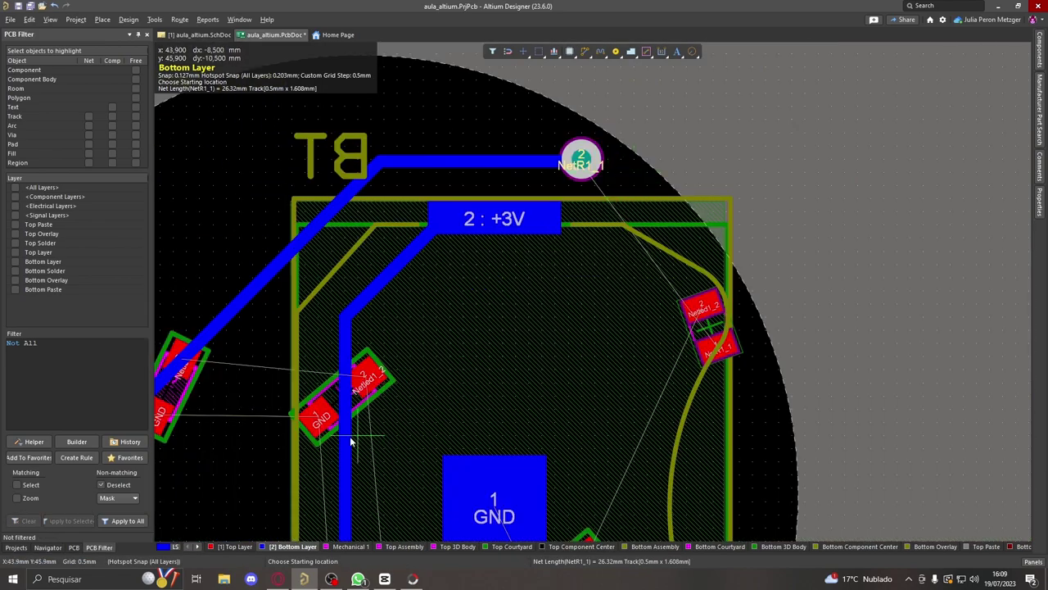
click(238, 546)
scroll(491, 285, down, 6)
scroll(632, 225, up, 6)
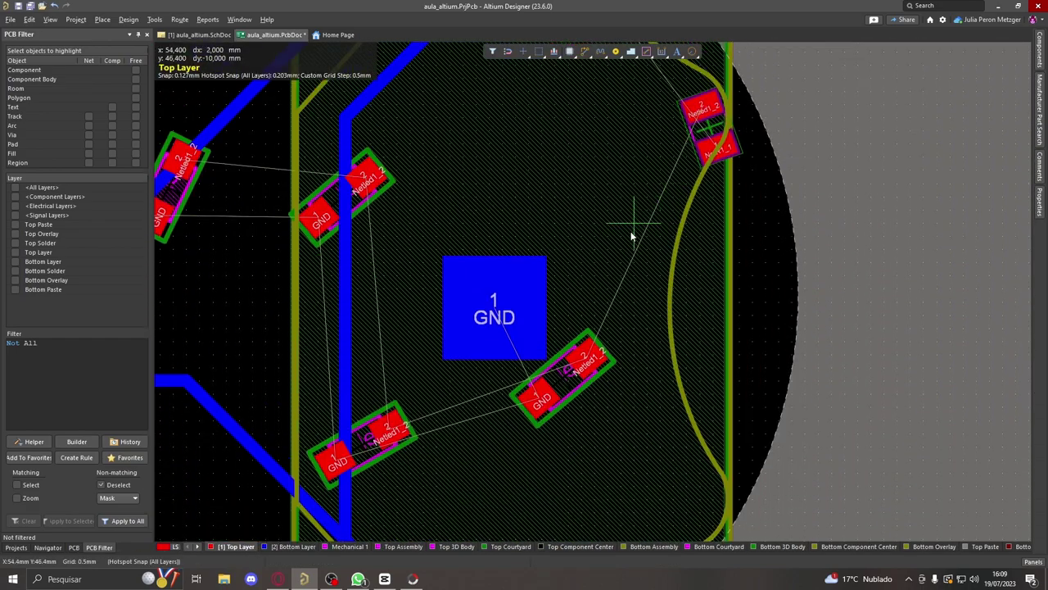
click(582, 179)
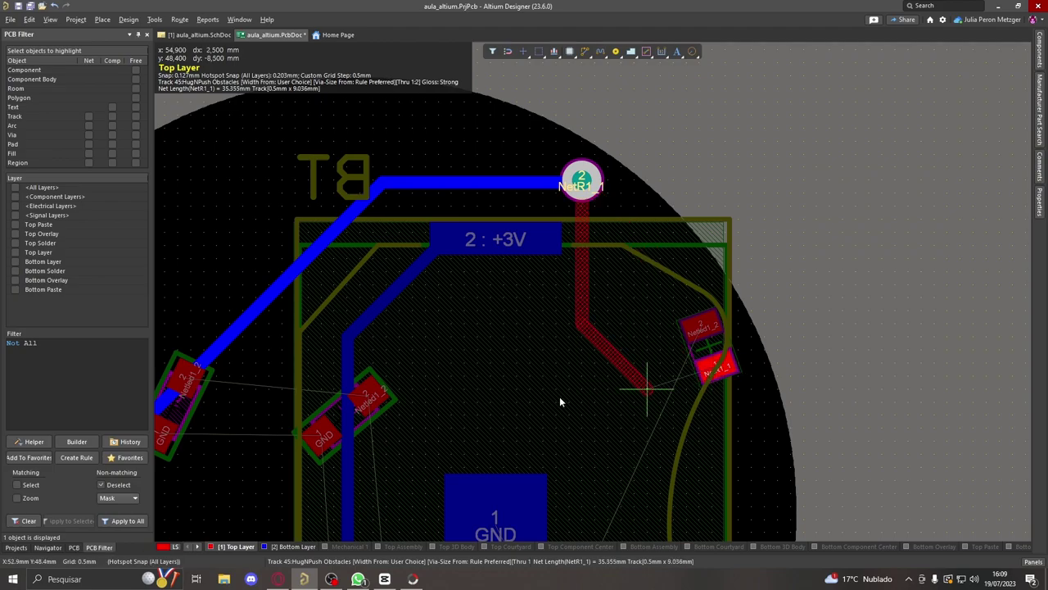
ctrl+scroll(627, 401, down, 2)
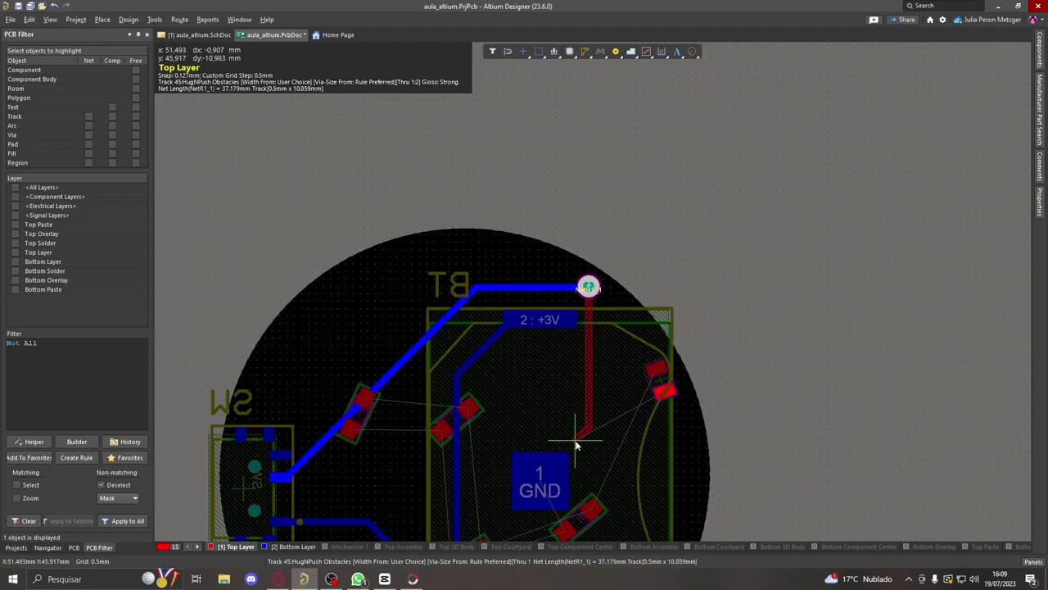
ctrl+scroll(601, 450, up, 4)
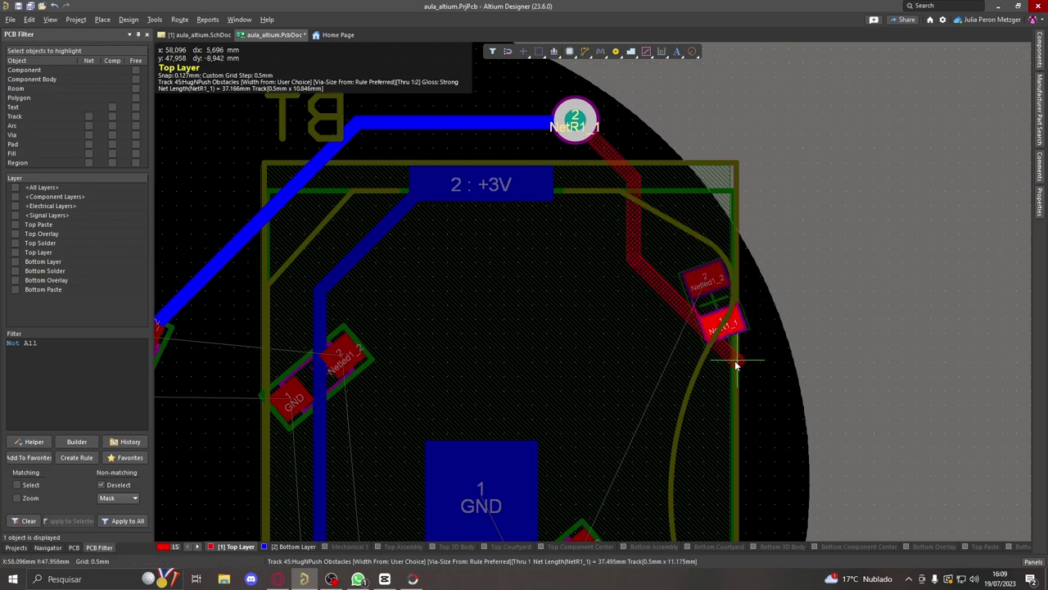
ctrl+scroll(735, 367, up, 3)
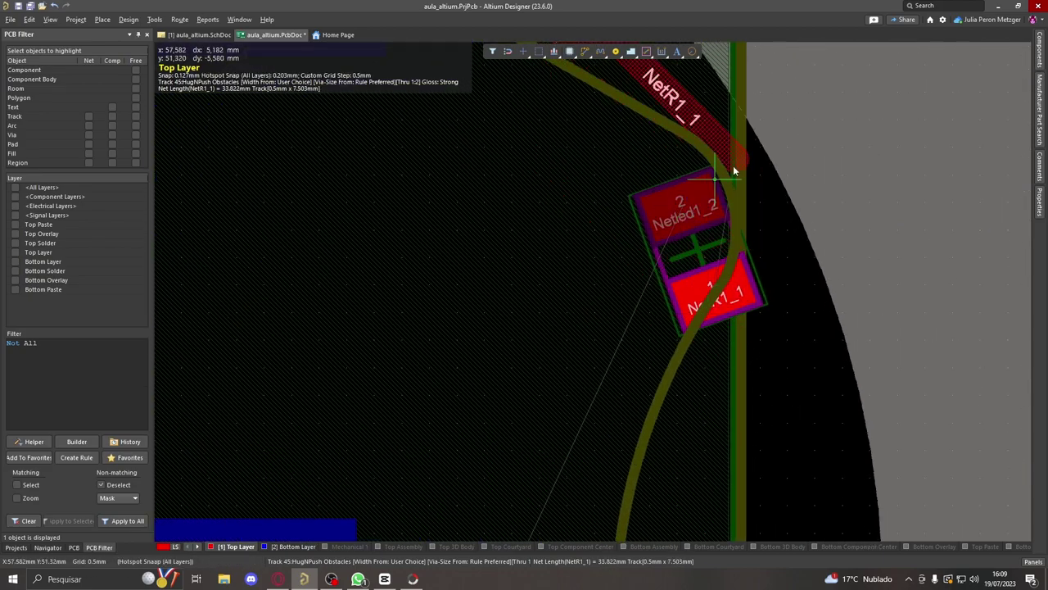
ctrl+scroll(659, 242, up, 1)
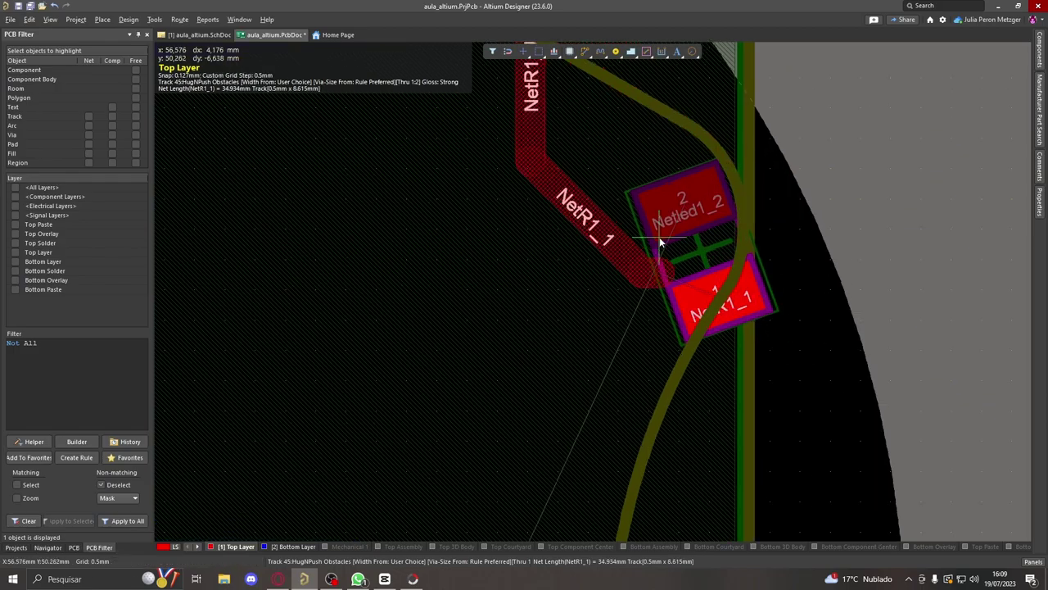
ctrl+scroll(659, 237, up, 2)
ctrl+scroll(659, 236, down, 4)
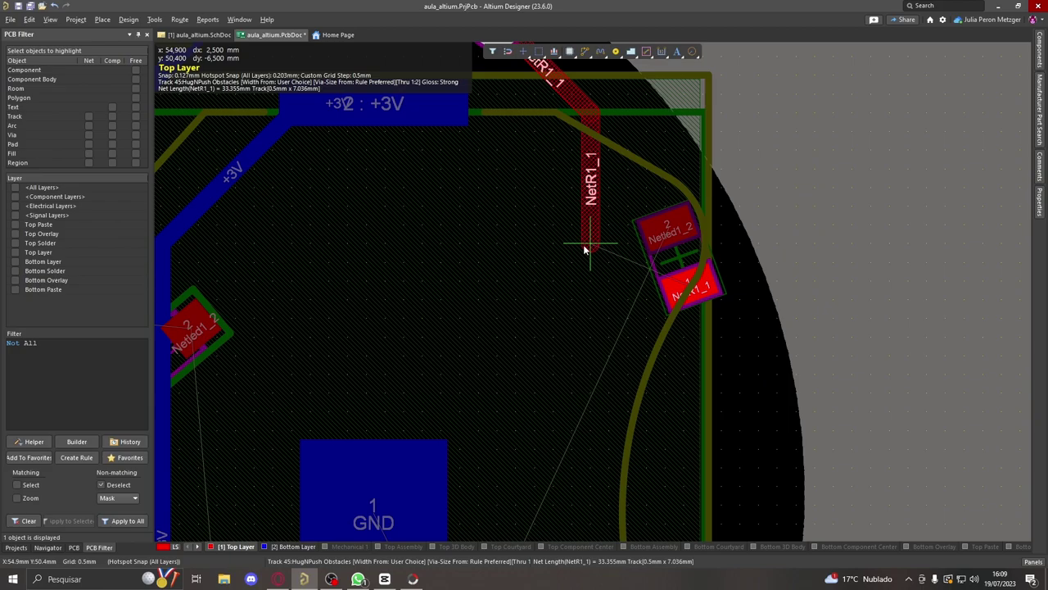
ctrl+scroll(584, 249, down, 3)
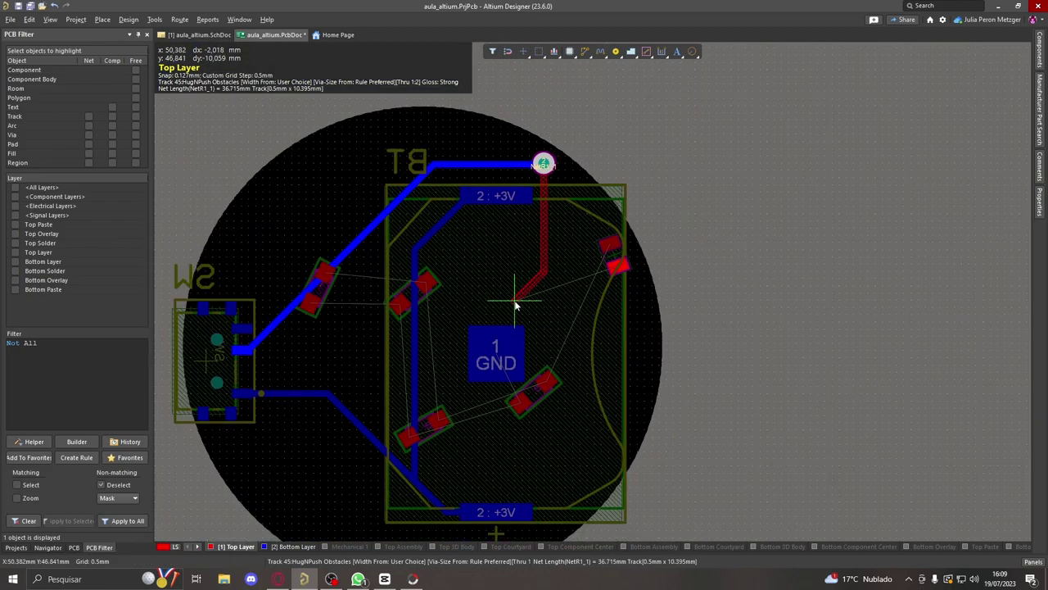
ctrl+scroll(515, 303, up, 2)
right_click(662, 240)
ctrl+scroll(662, 239, up, 5)
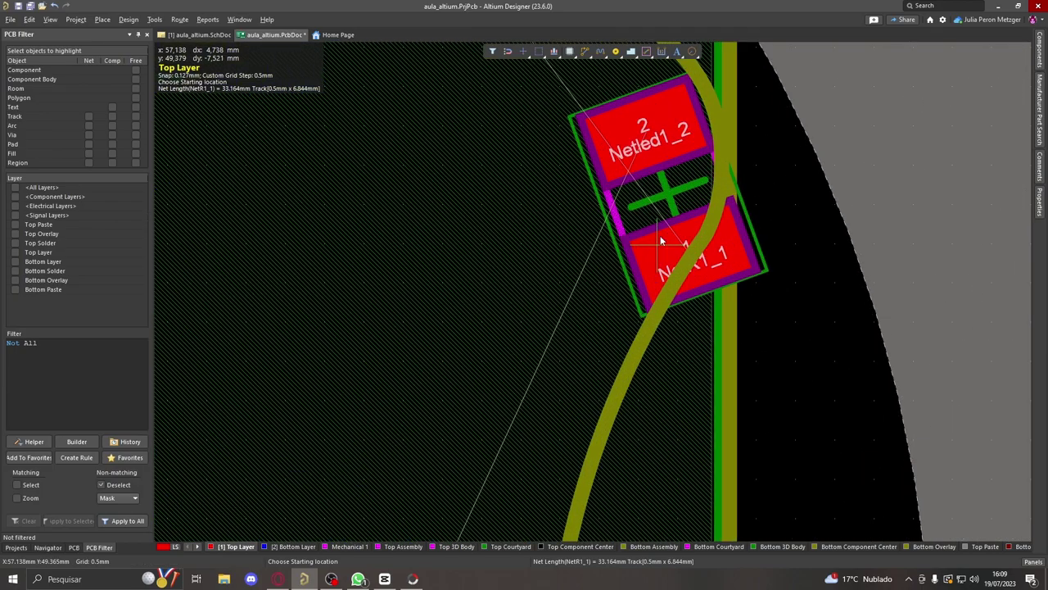
right_click(660, 239)
- Select resistor R1 on the Top Layer and open its properties
click(667, 197)
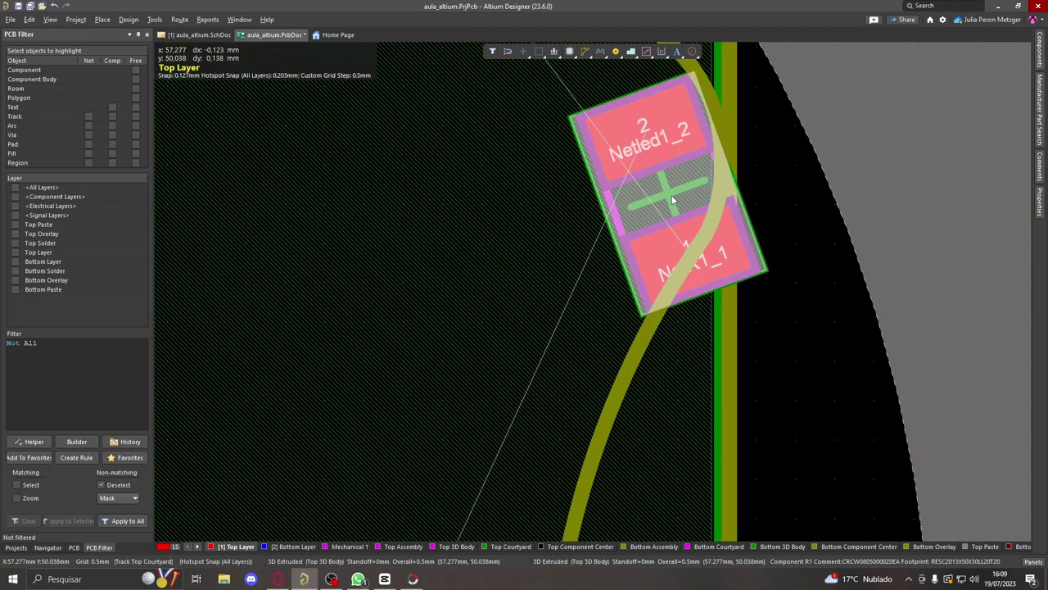
click(1040, 200)
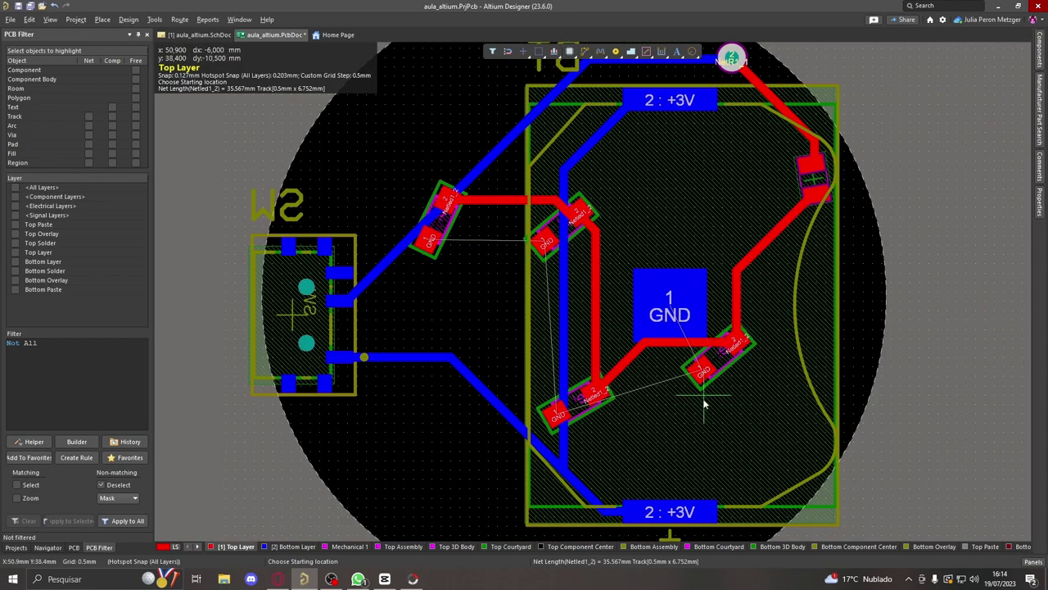
scroll(702, 403, up, 1)
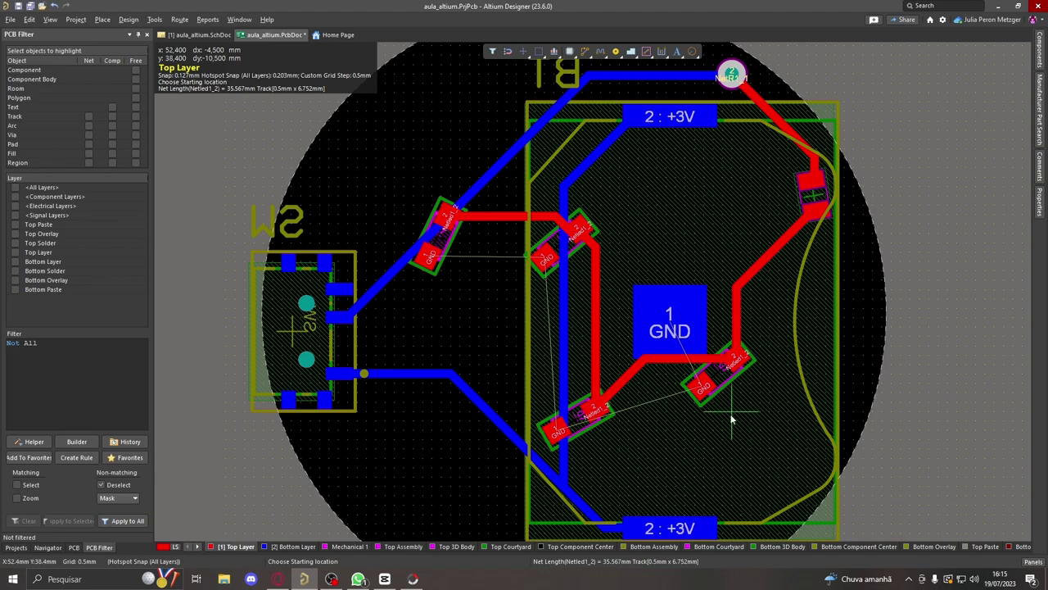
ctrl+scroll(731, 427, down, 3)
ctrl+scroll(733, 421, up, 2)
ctrl+scroll(682, 320, up, 1)
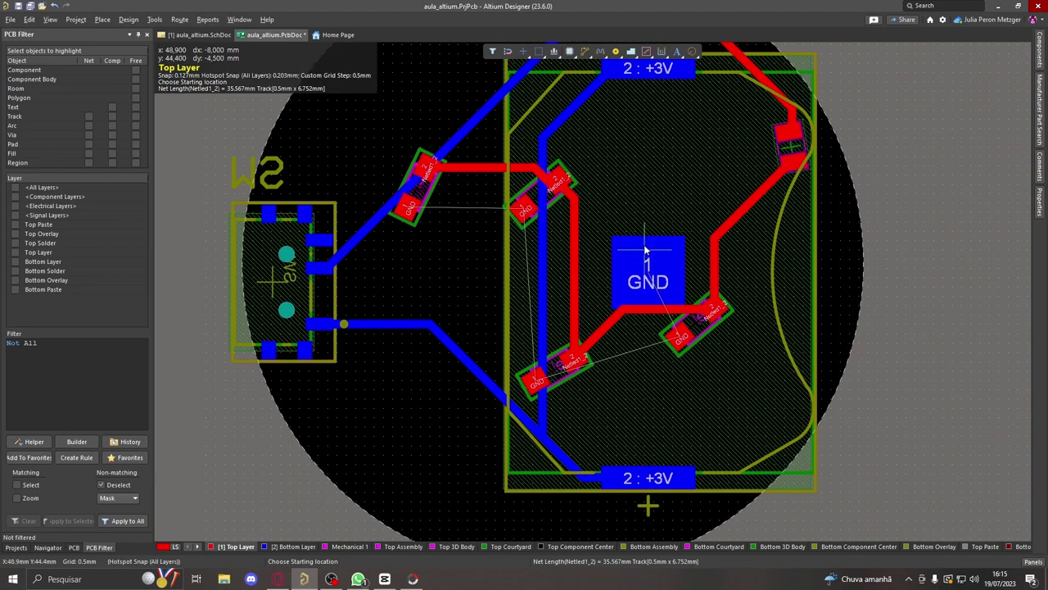
- Create two new polygon pours from the board outline in the Polygon Pour Manager
right_drag(356, 191, 409, 266)
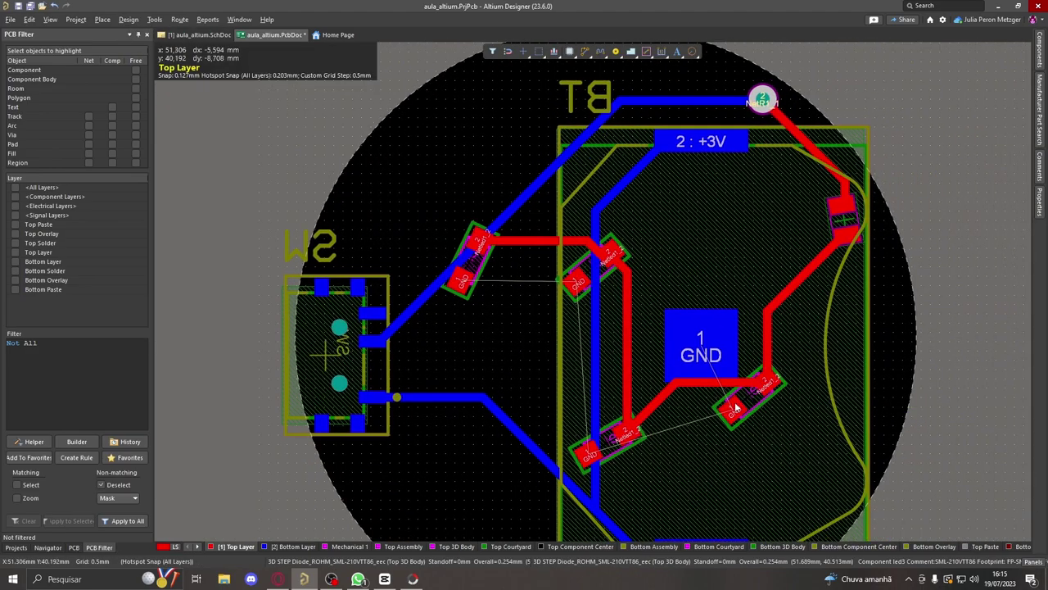
click(155, 20)
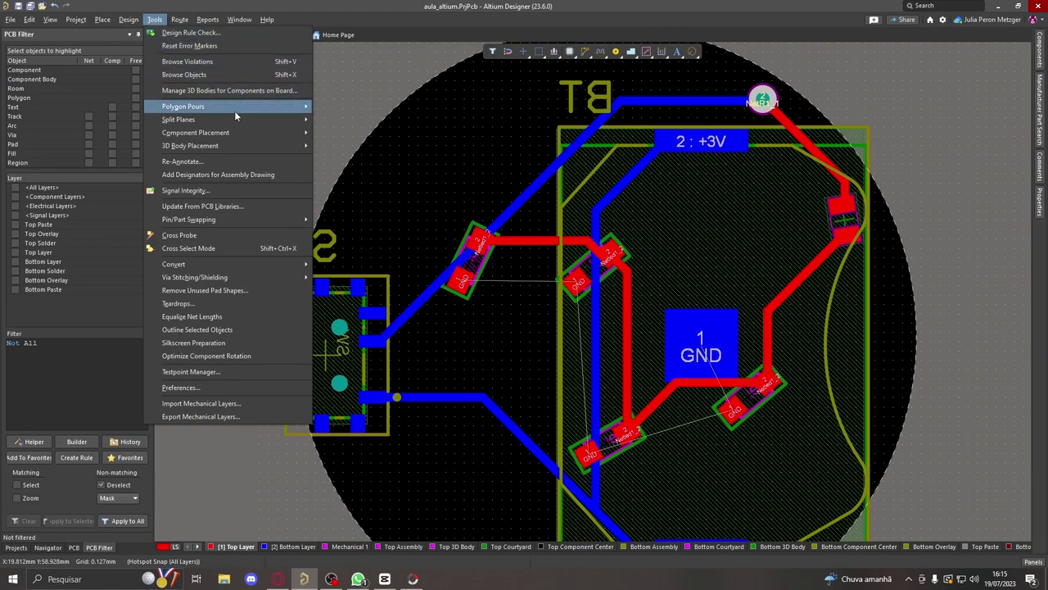
mouse_move(236, 111)
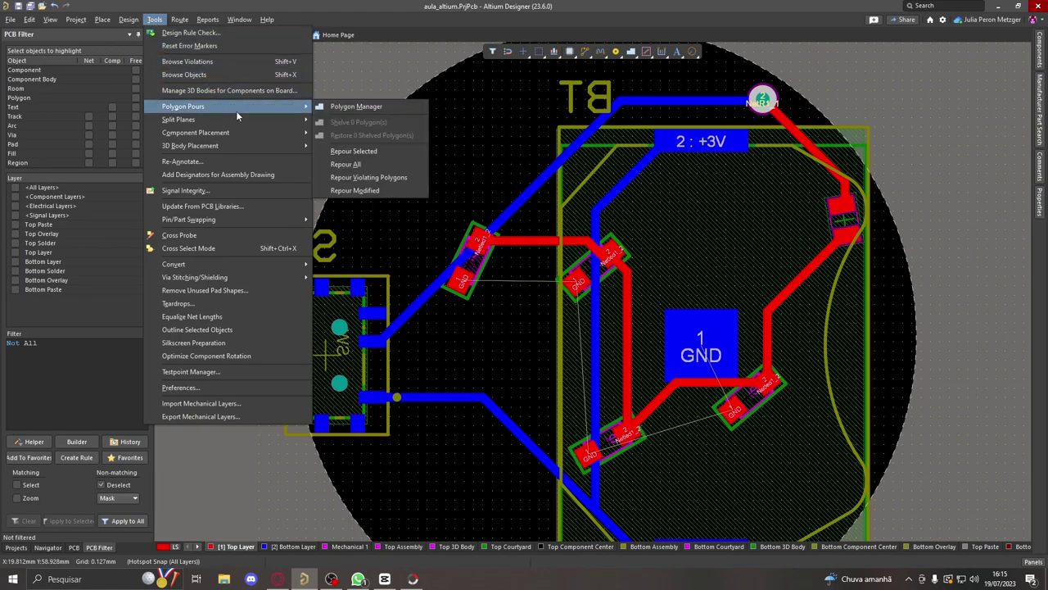
click(346, 107)
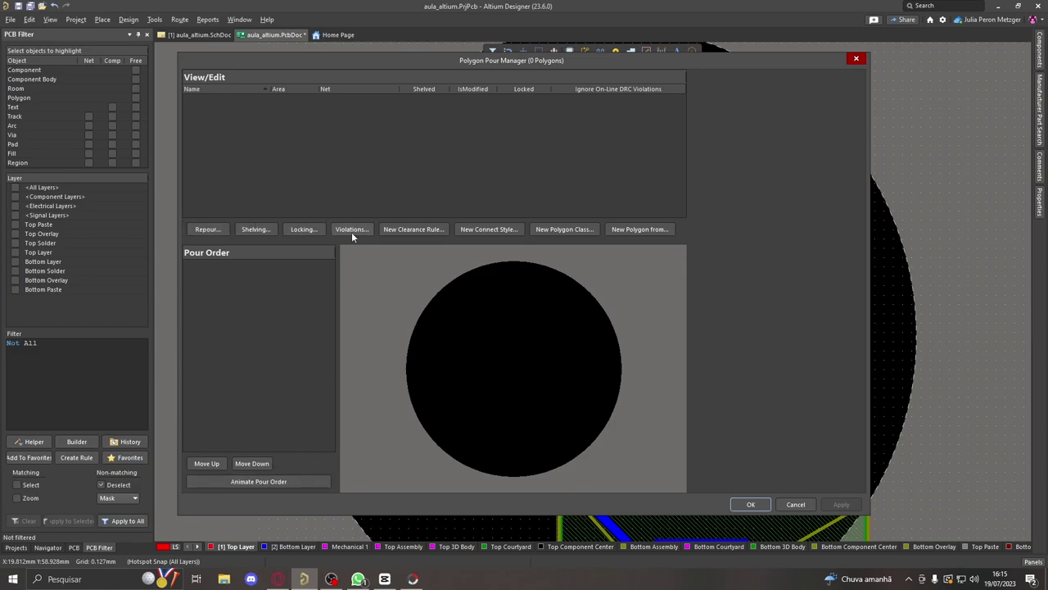
click(629, 230)
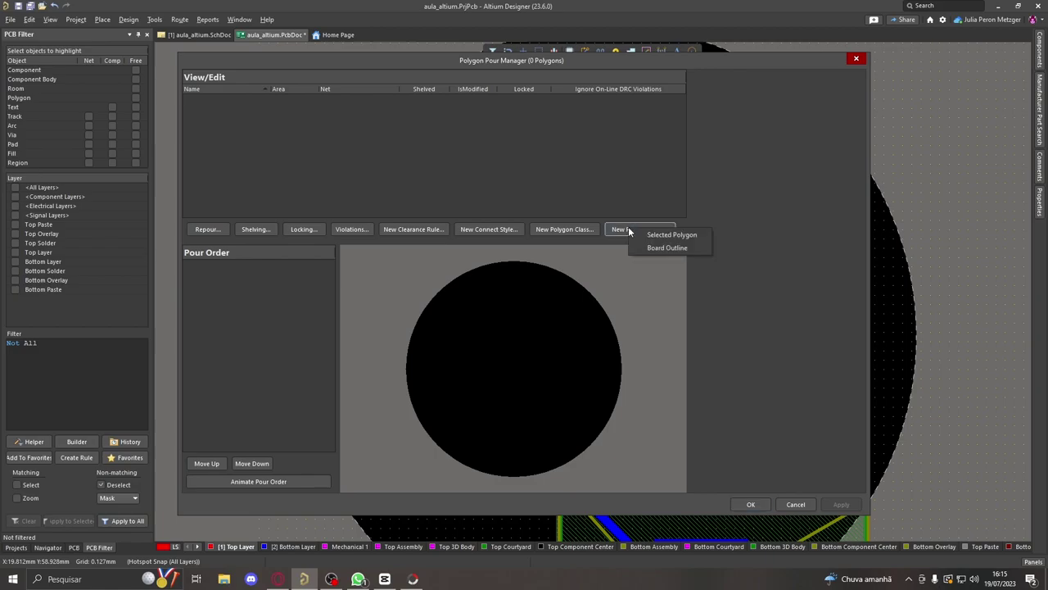
click(667, 247)
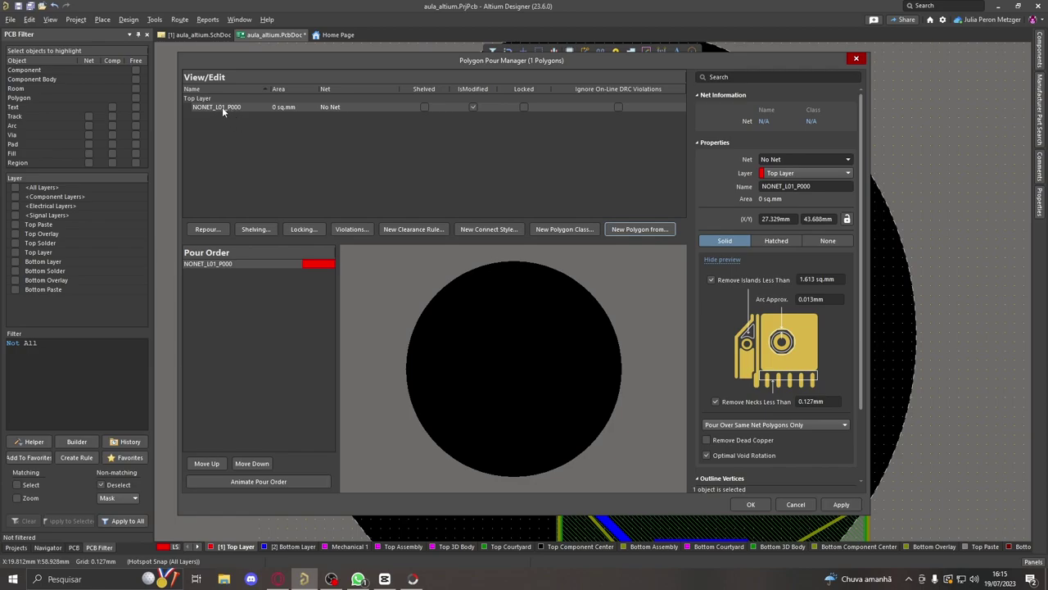
click(631, 230)
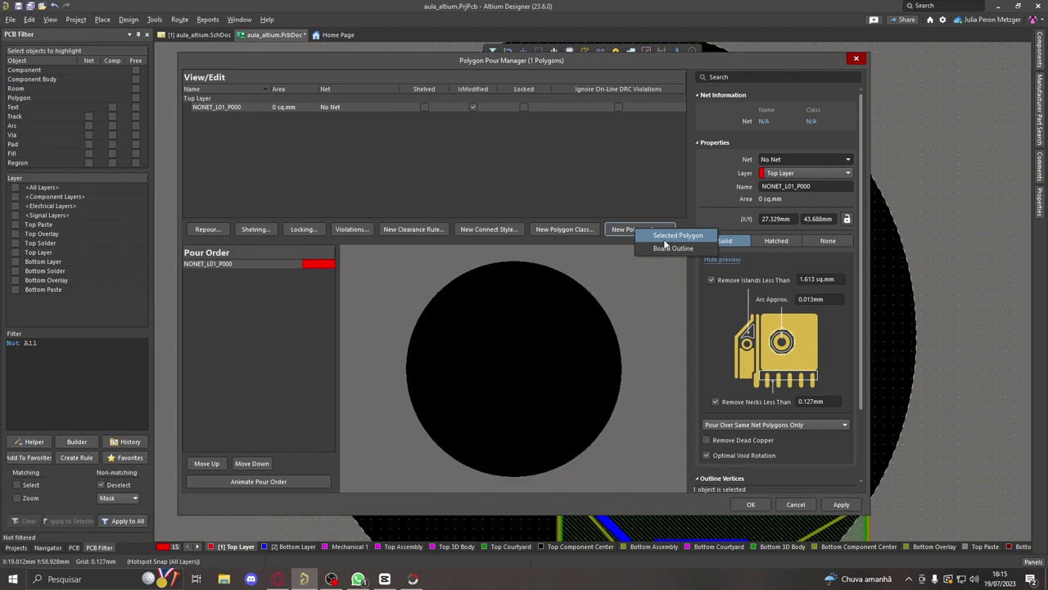
click(654, 249)
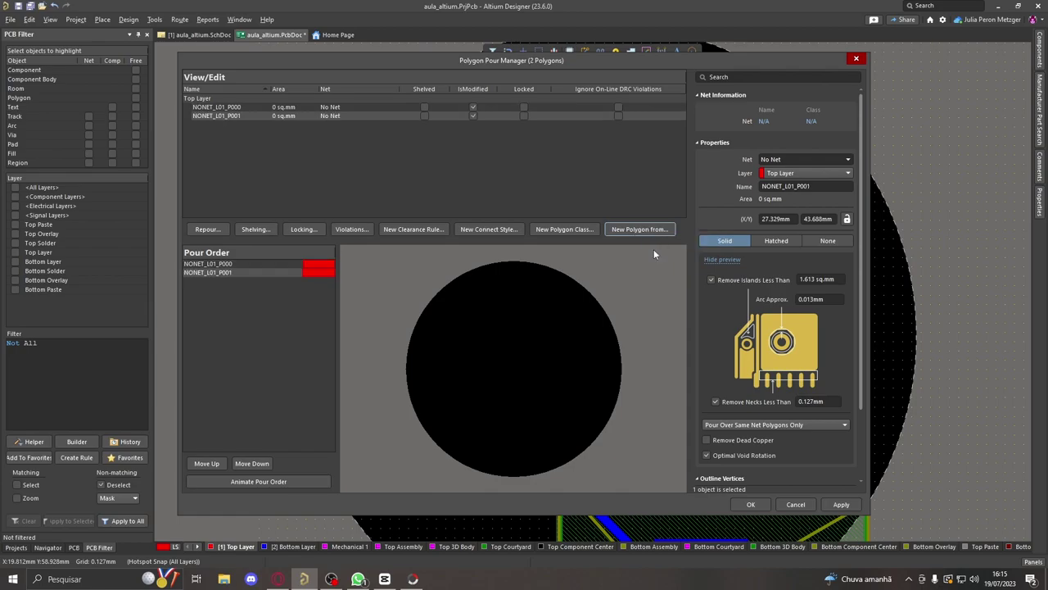
- Set the first polygon pour to the Top Layer with net GND and apply the change to the design
click(245, 116)
key(Up)
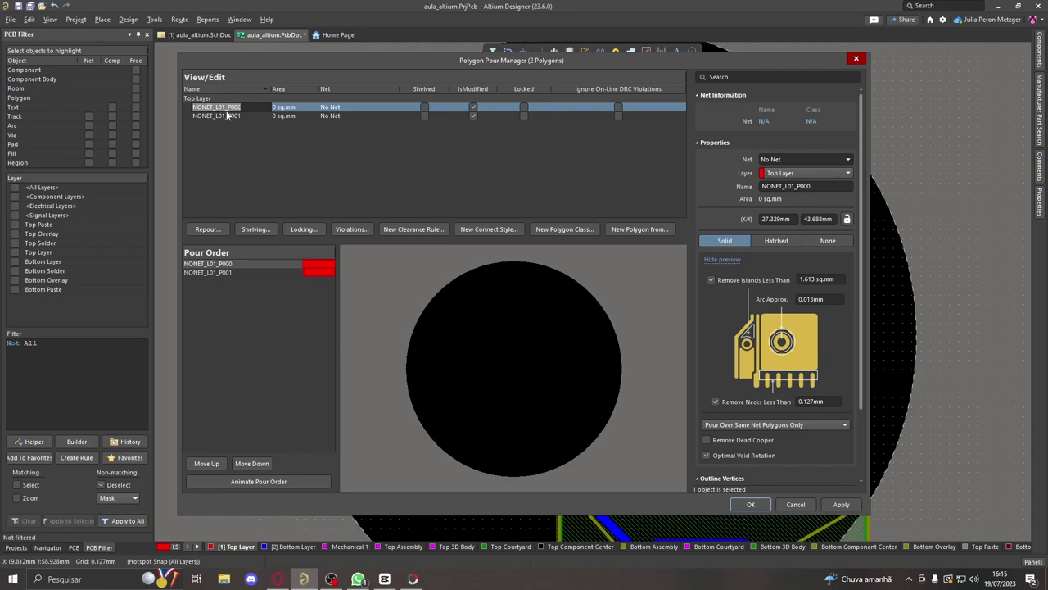
click(849, 174)
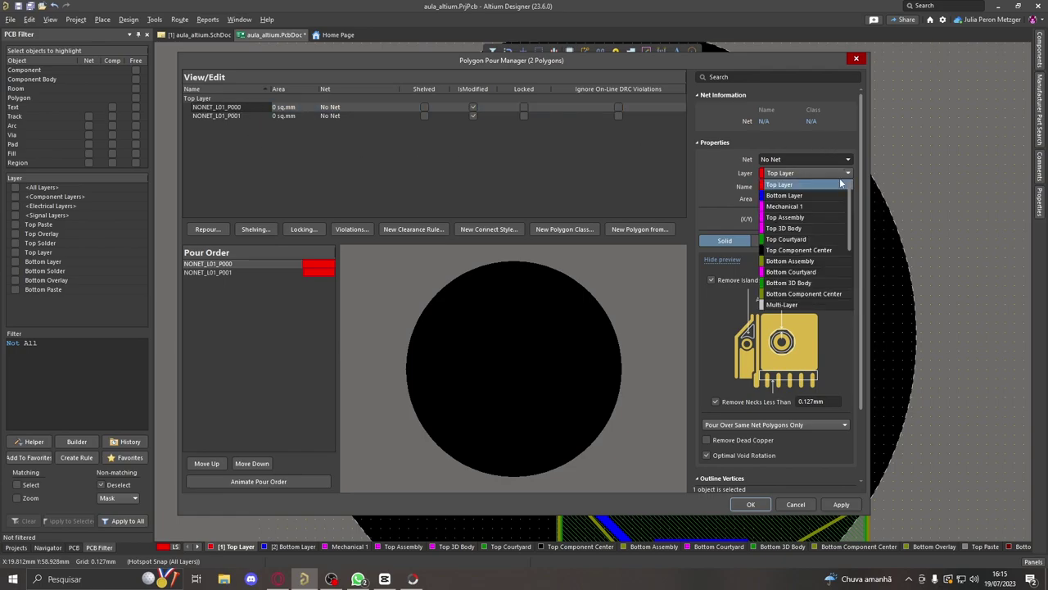
click(828, 185)
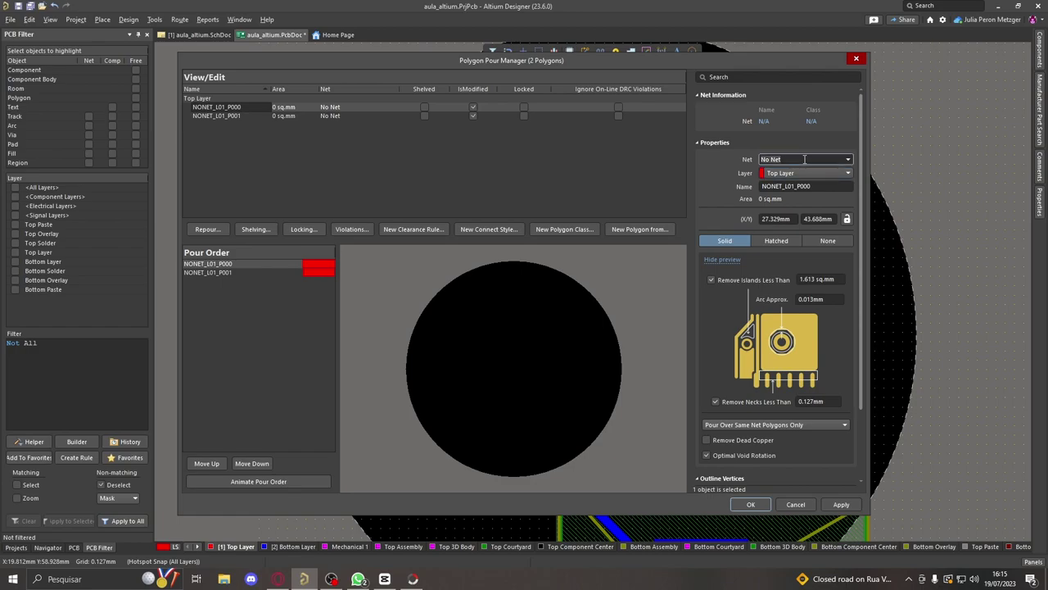
click(849, 159)
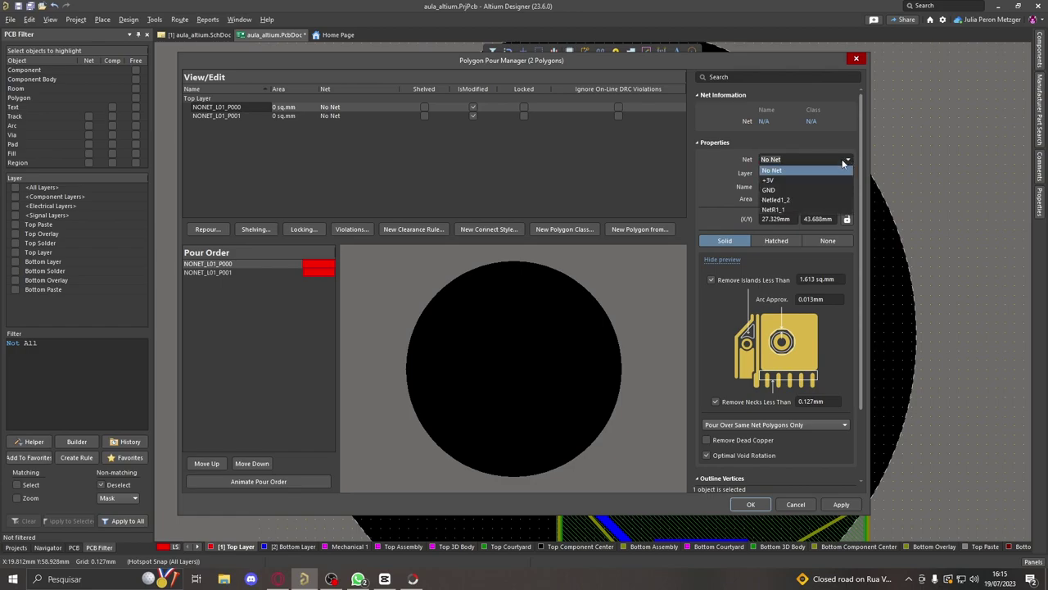
click(808, 188)
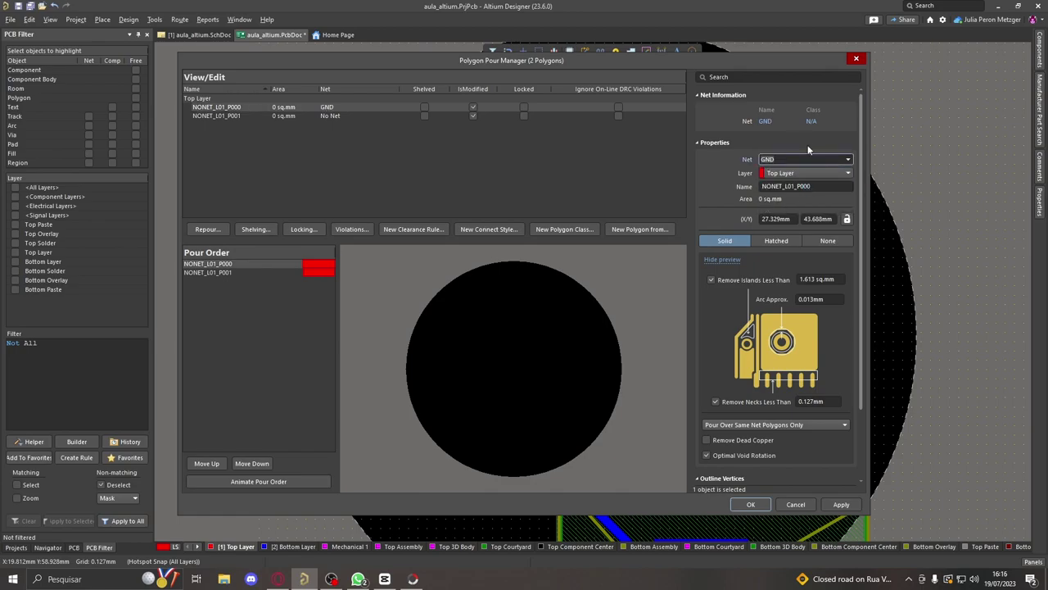
click(841, 505)
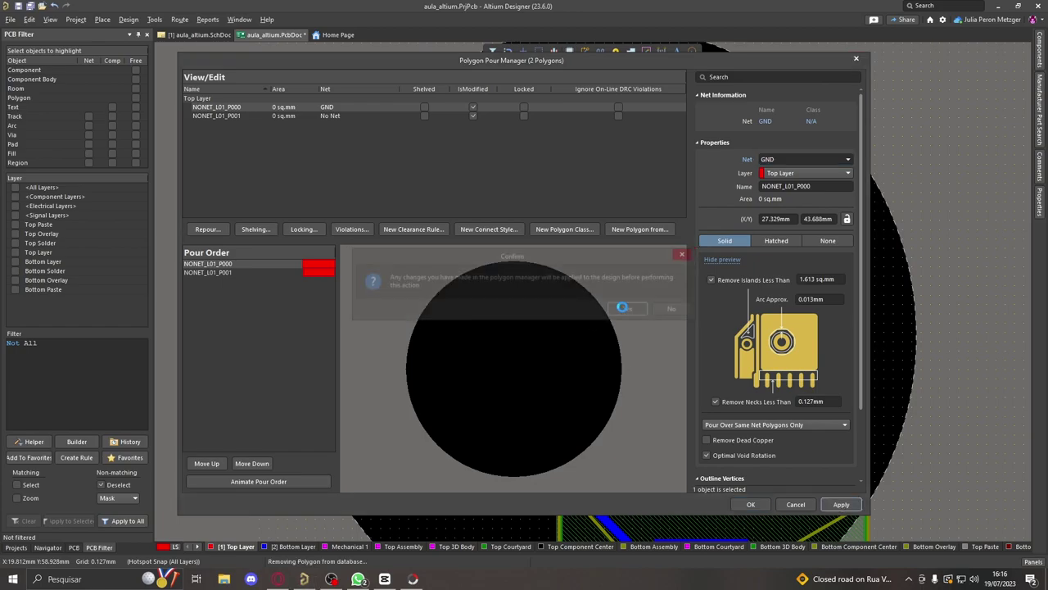
click(622, 308)
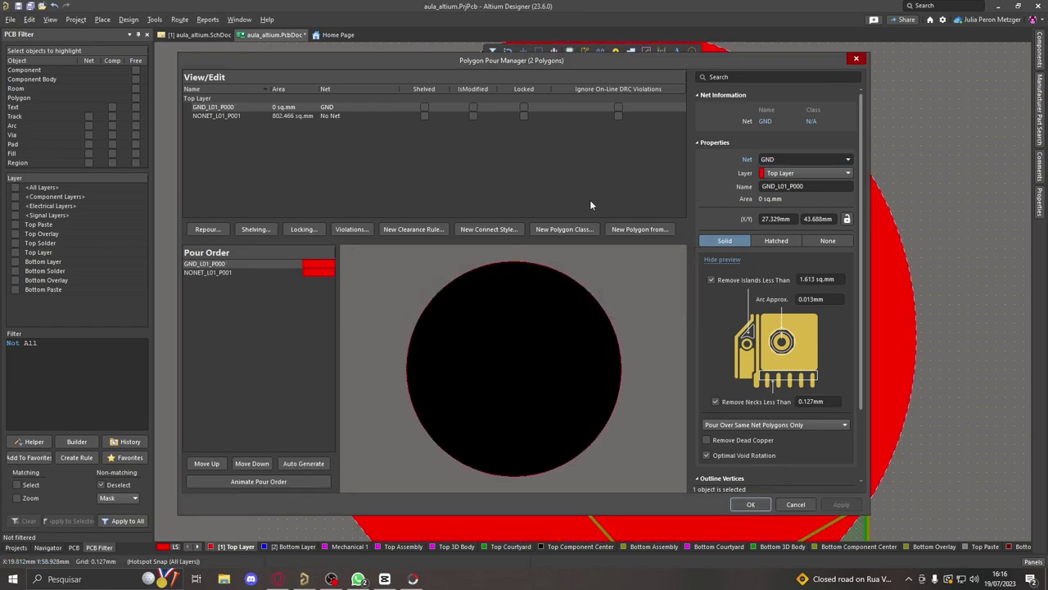
- Move the second polygon pour to the Bottom Layer with net GND, apply the change and close the Polygon Pour Manager
click(213, 116)
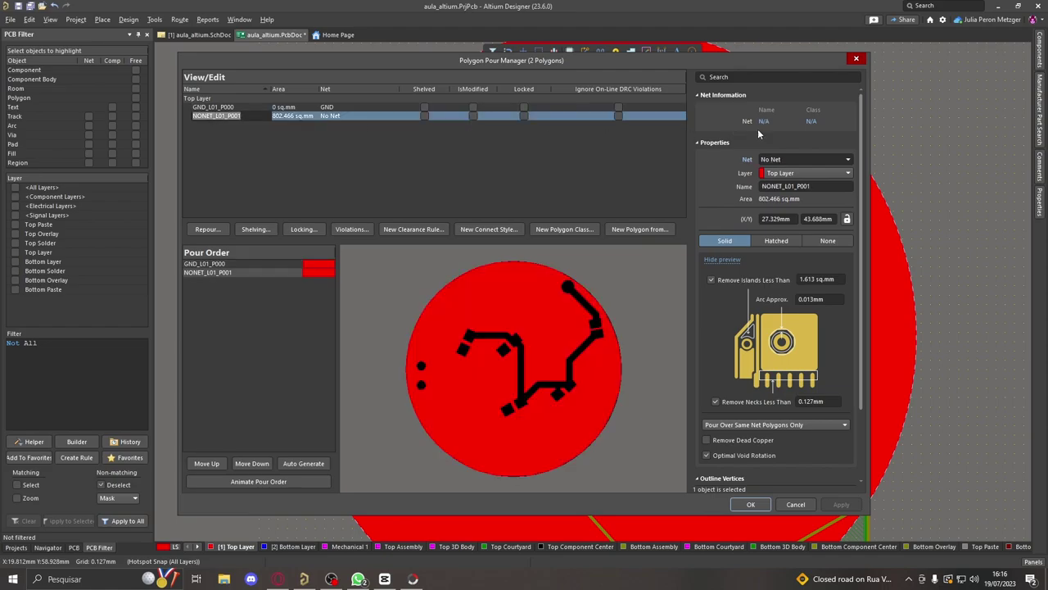
click(849, 175)
click(817, 196)
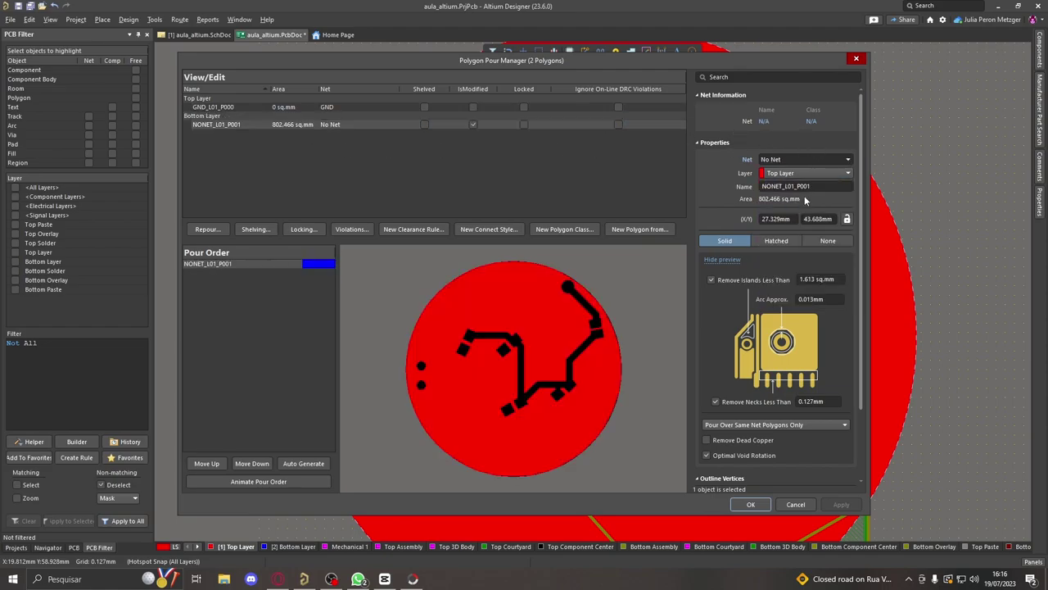
click(849, 159)
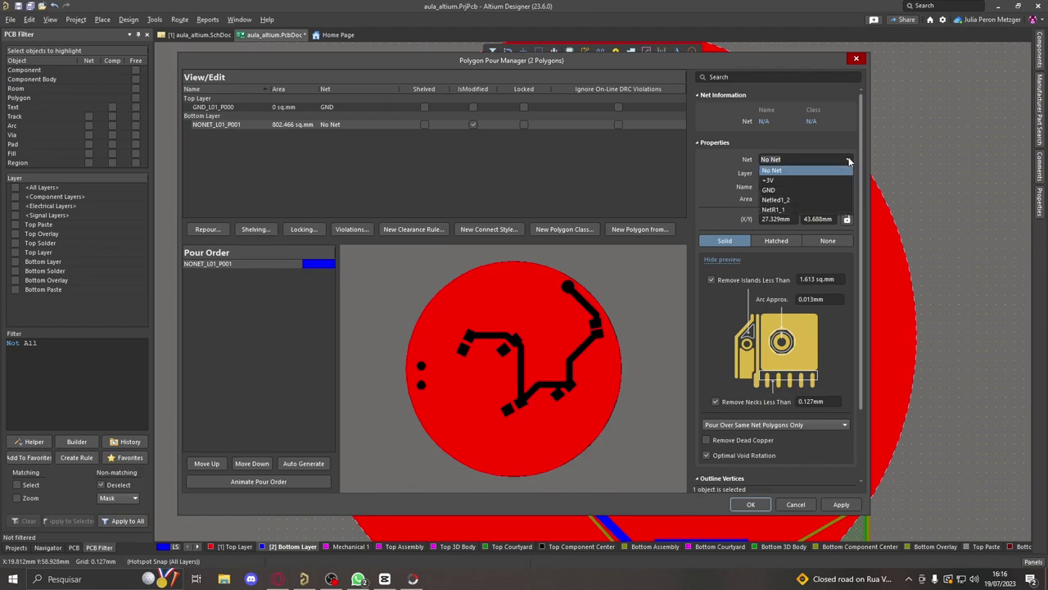
click(790, 190)
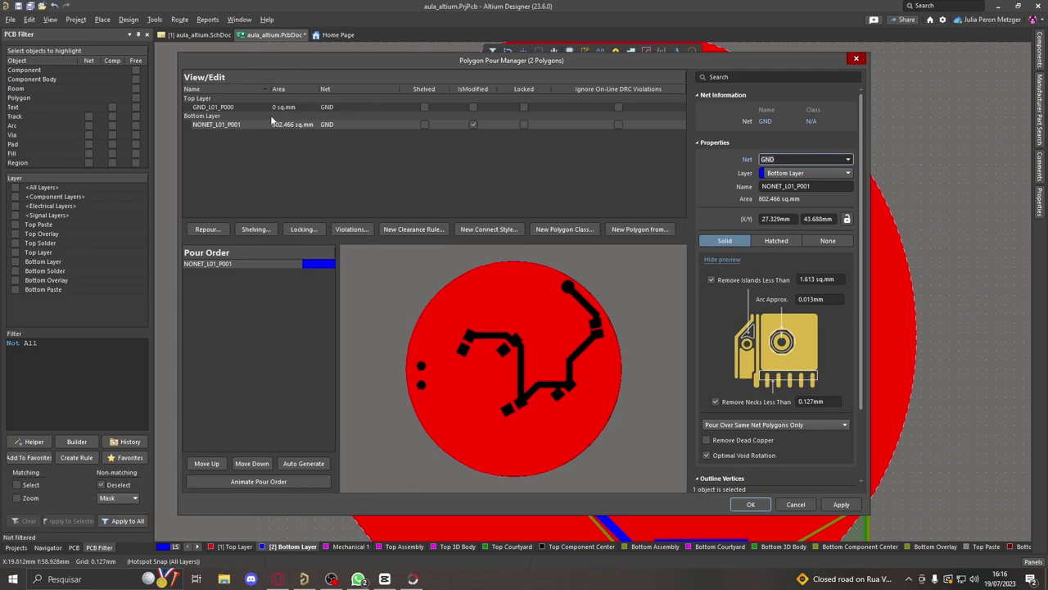
click(842, 503)
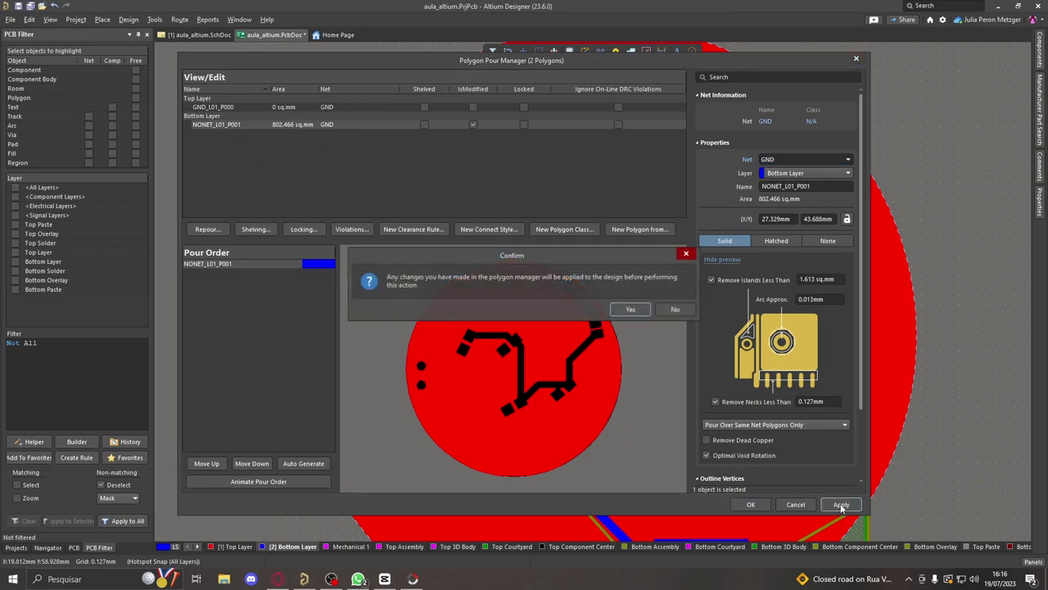
key(Return)
click(752, 504)
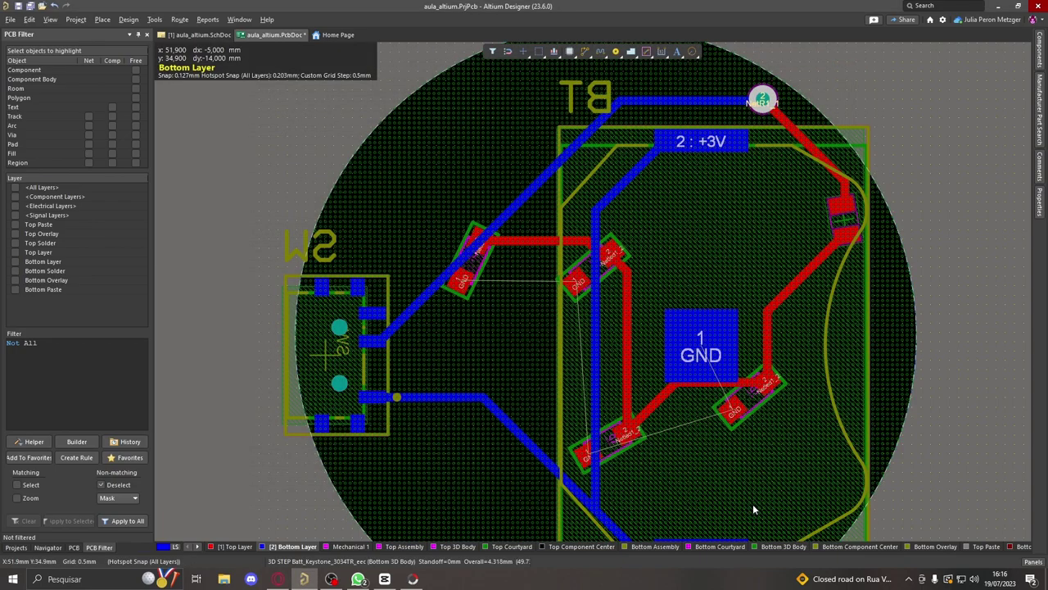
- Repour all polygons on the board so both GND pours are filled around the tracks and pads
ctrl+scroll(791, 486, down, 2)
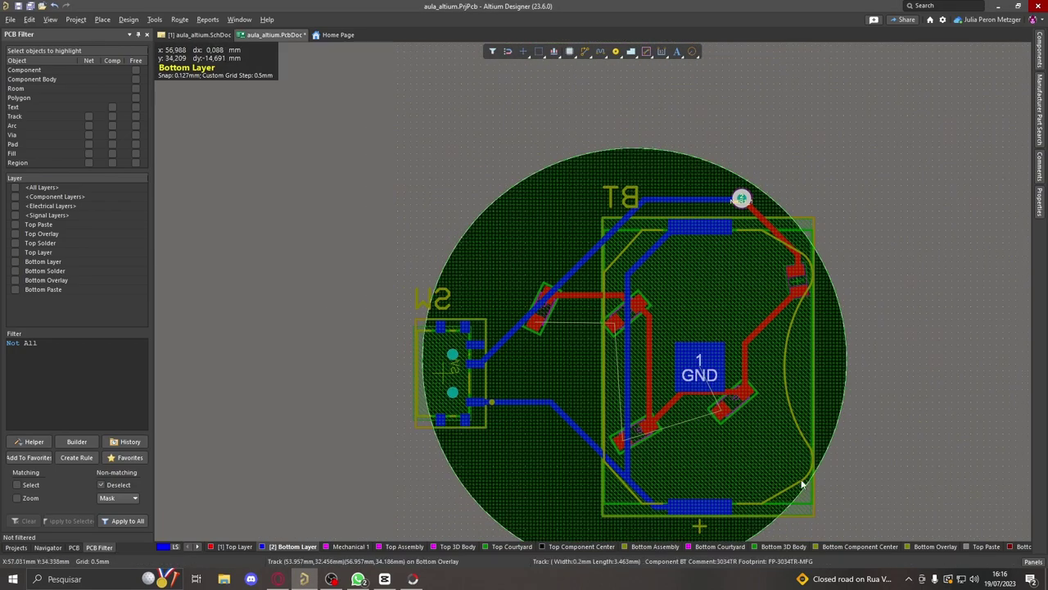
ctrl+scroll(798, 480, up, 2)
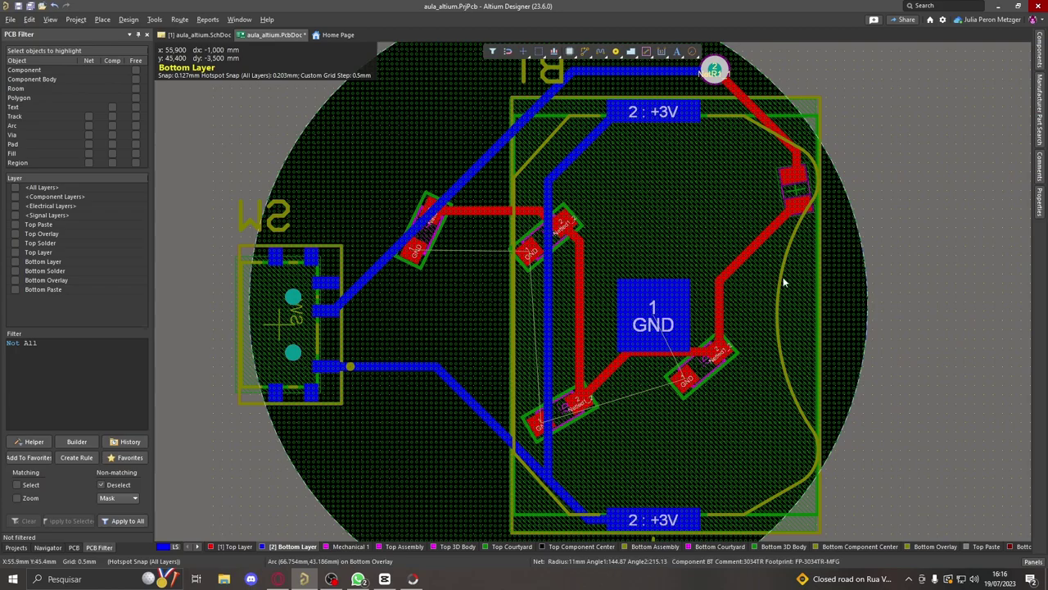
ctrl+scroll(783, 295, down, 1)
ctrl+scroll(814, 448, up, 1)
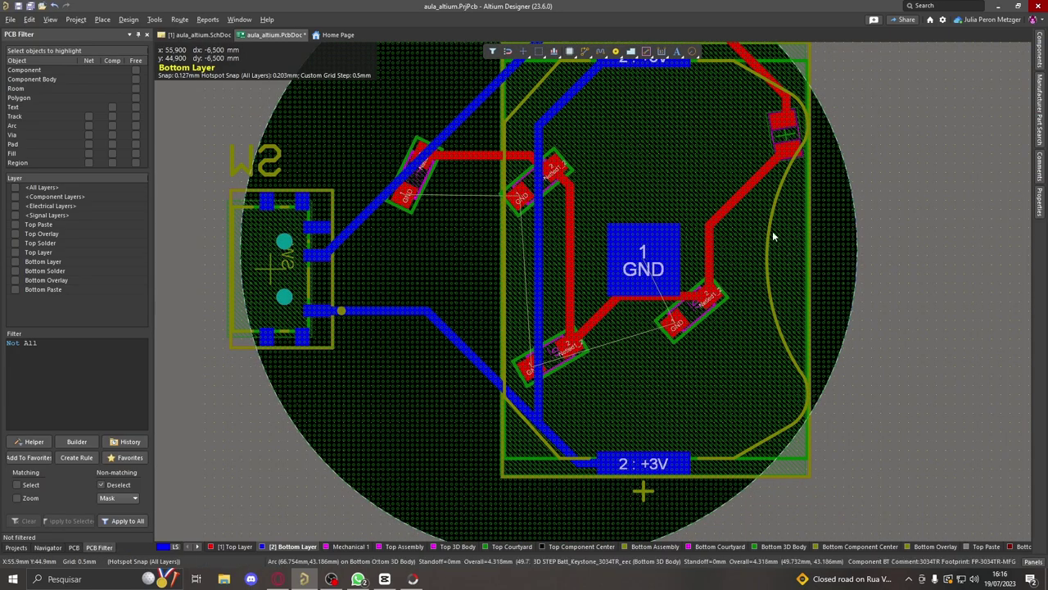
scroll(380, 104, up, 3)
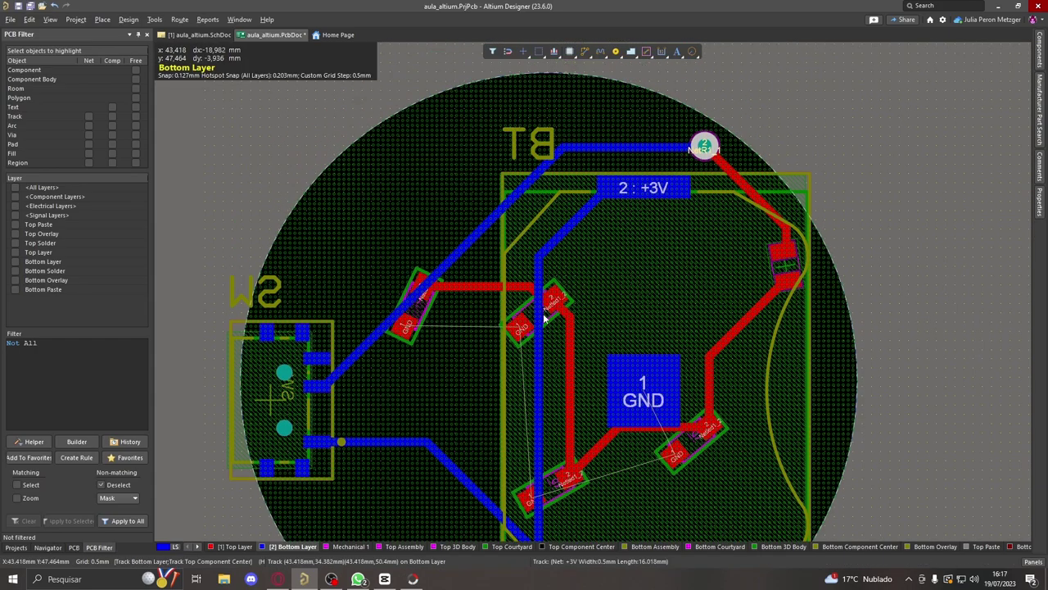
scroll(701, 354, down, 2)
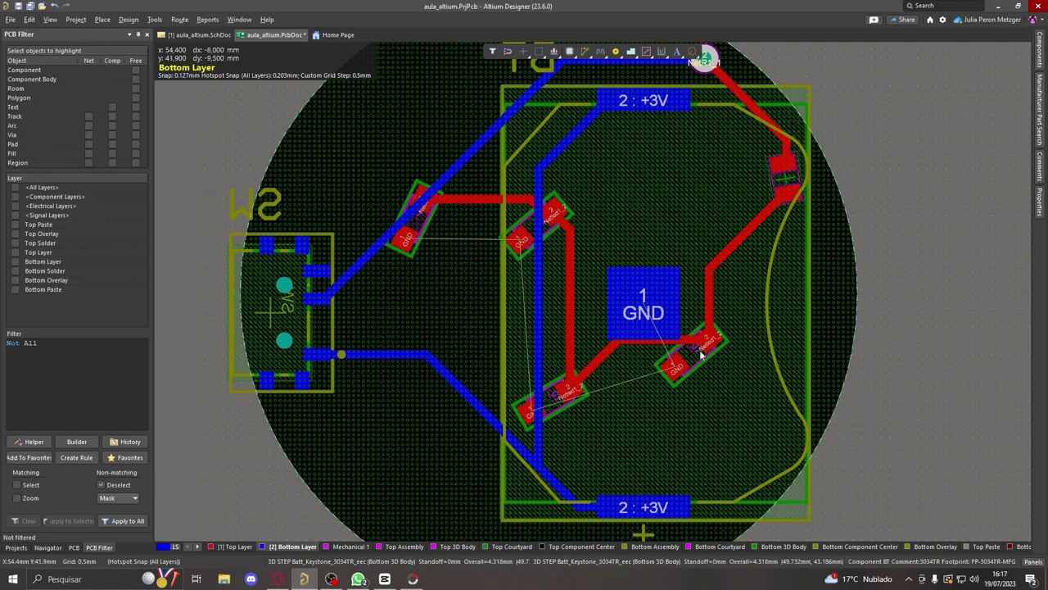
right_click(836, 323)
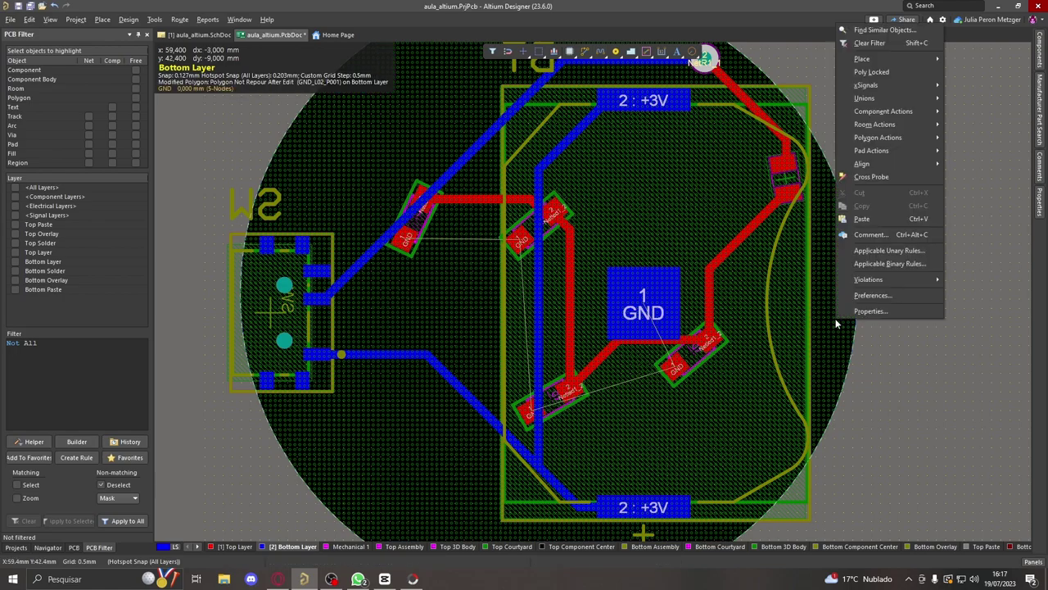
mouse_move(879, 139)
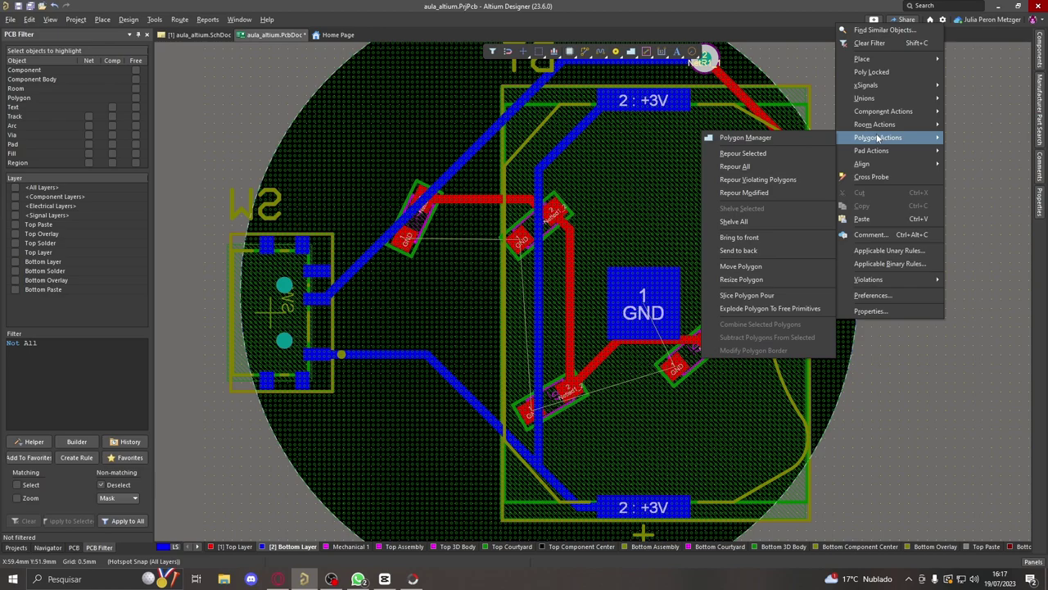
click(786, 169)
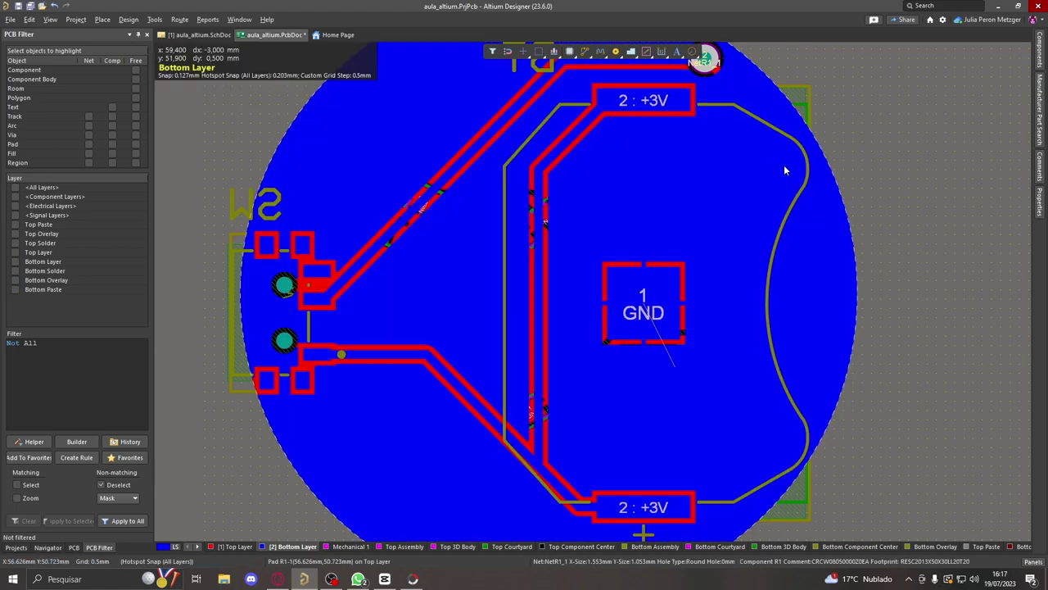
- Examine the GND pours on the Bottom and Top Layers, including the clearances and the GND pad connections near the LEDs
scroll(570, 385, down, 4)
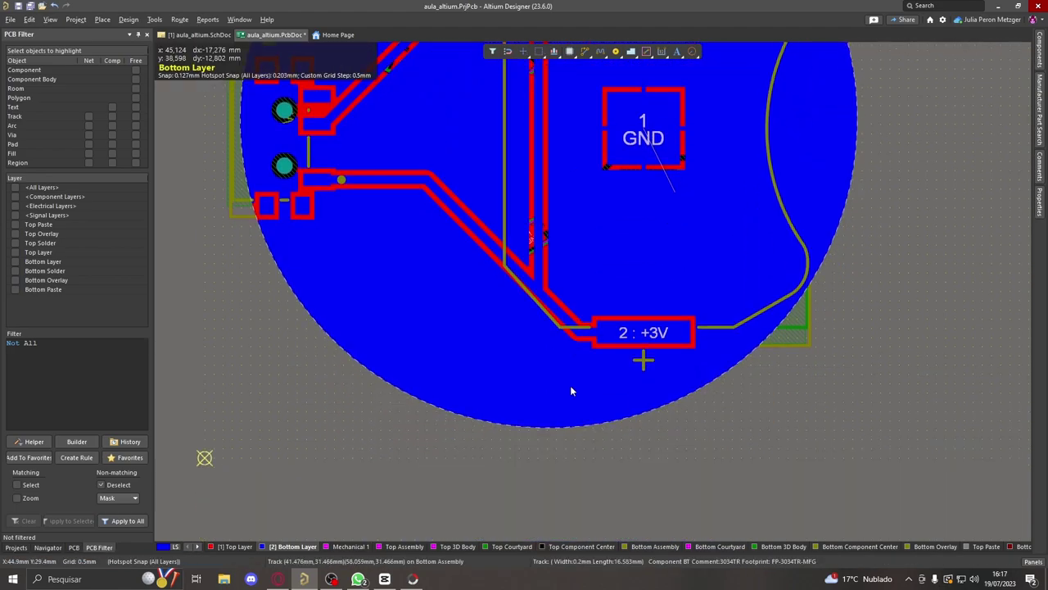
scroll(570, 385, up, 3)
scroll(619, 174, up, 2)
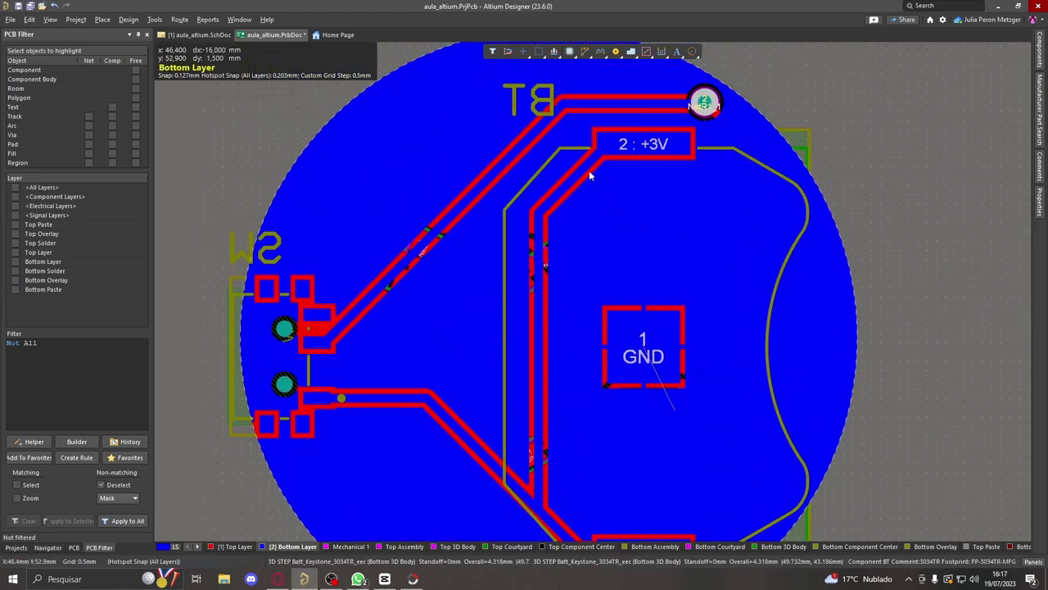
click(245, 546)
click(287, 548)
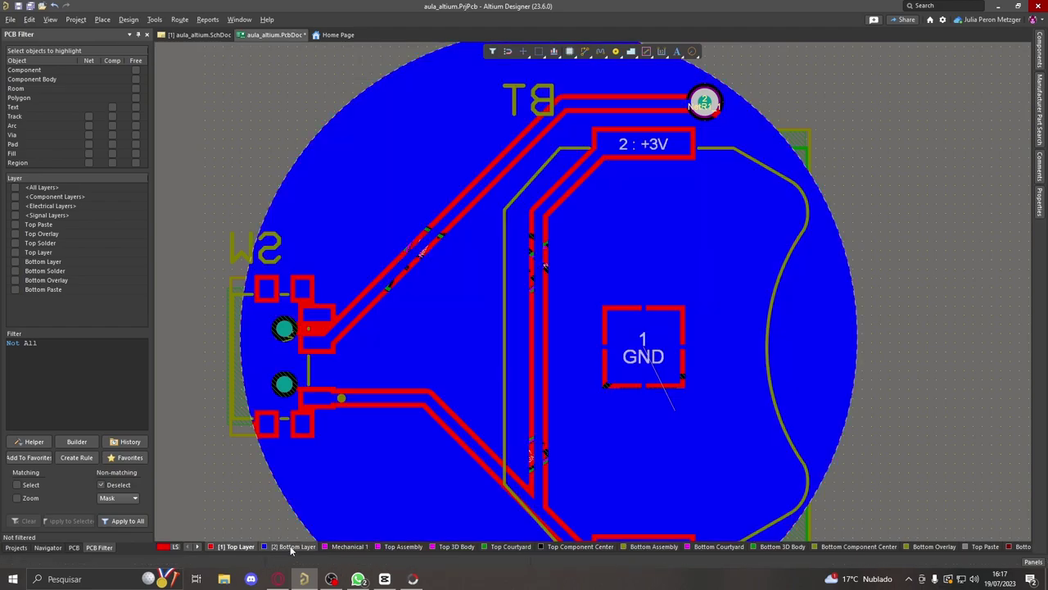
click(240, 547)
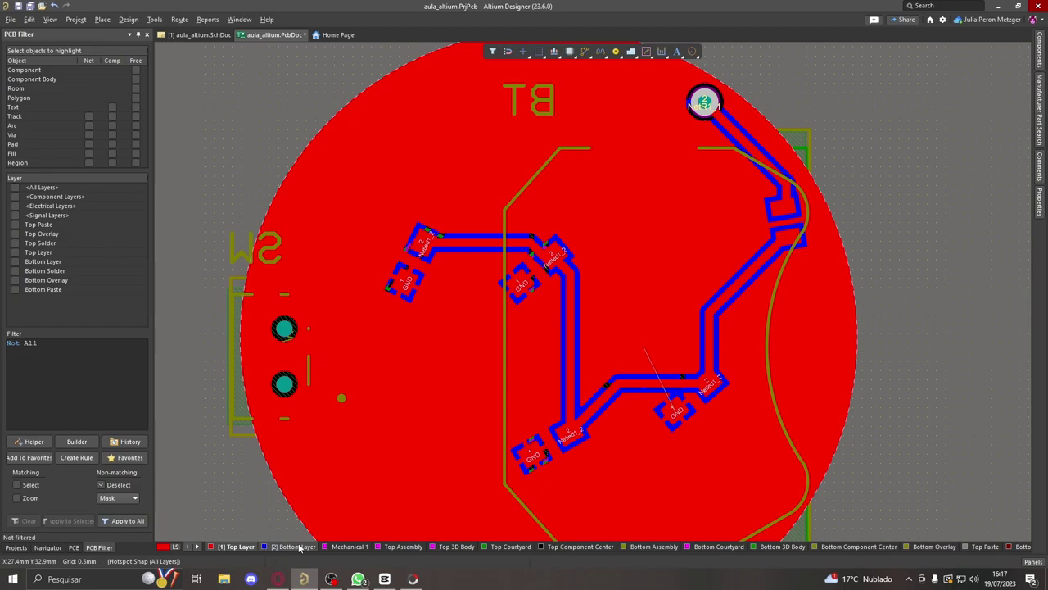
ctrl+scroll(712, 462, up, 5)
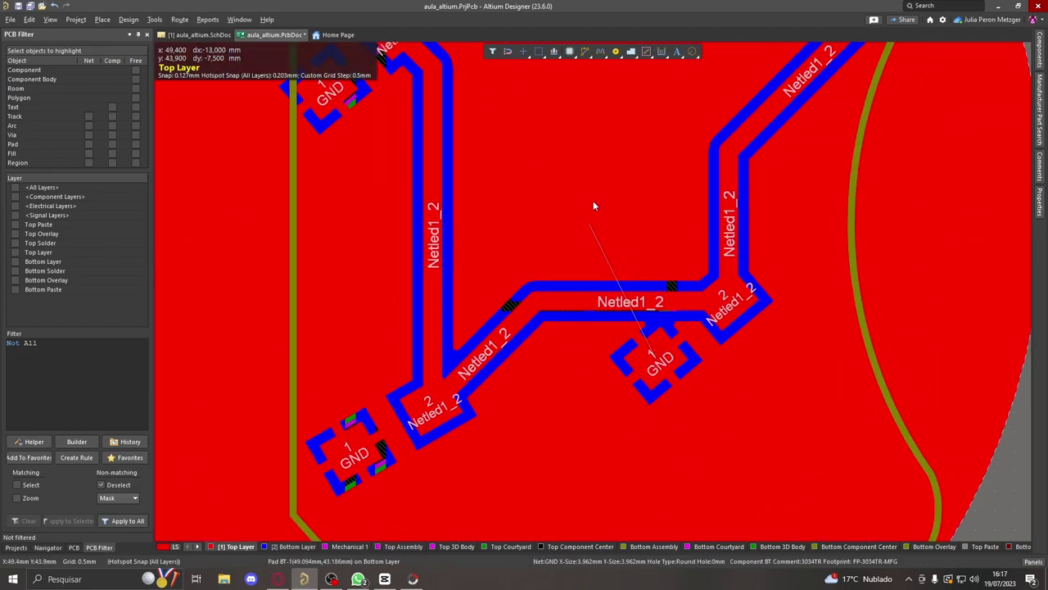
ctrl+scroll(665, 368, down, 5)
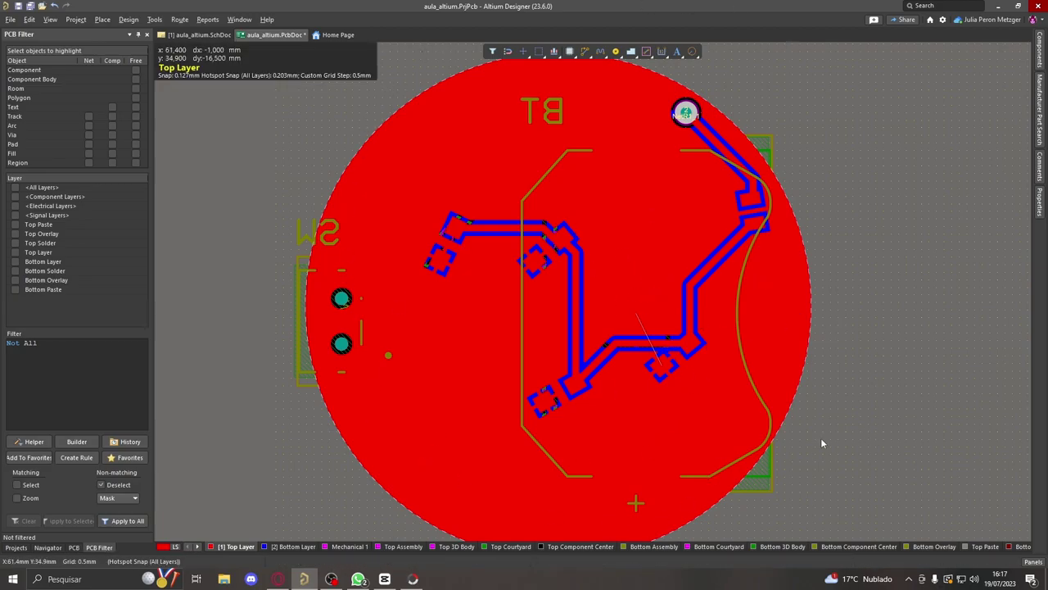
- Place one free multi-layer pad in the GND pour below the lower LEDs, at X 52.4 mm, Y 35.9 mm
ctrl+scroll(704, 442, up, 3)
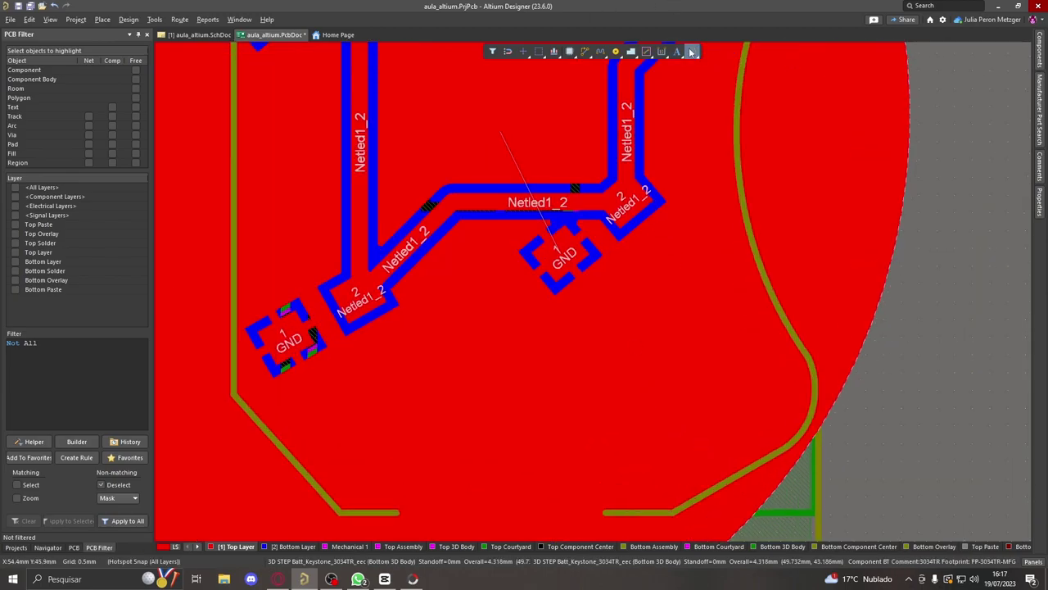
click(616, 52)
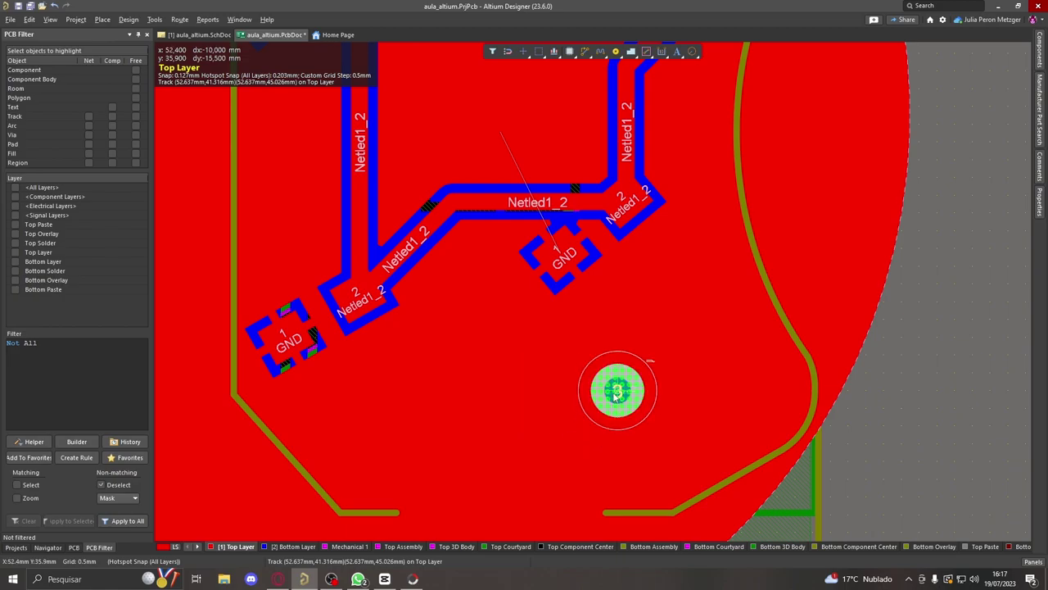
click(617, 393)
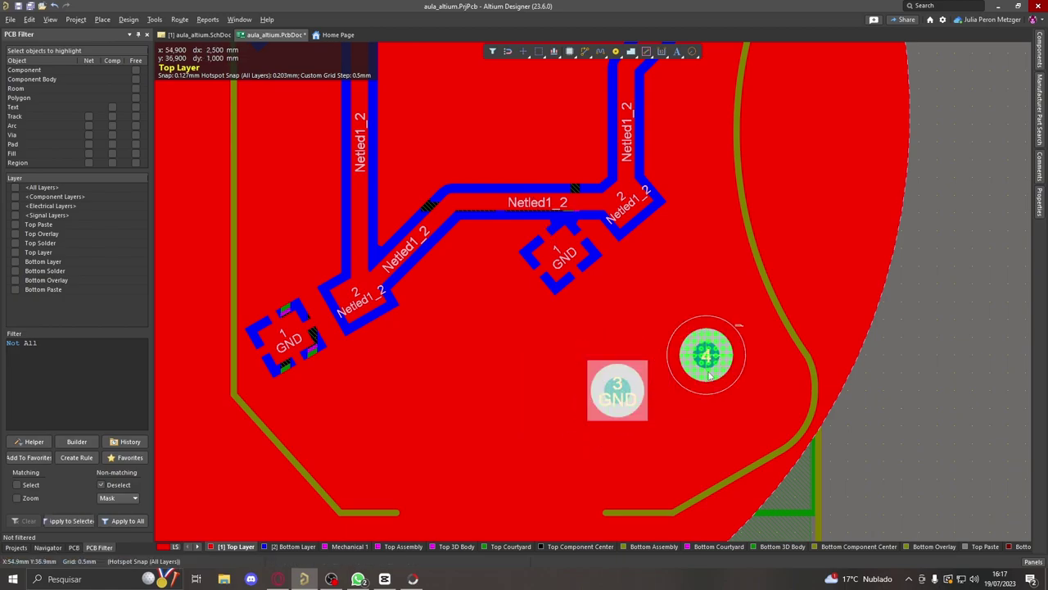
right_click(730, 365)
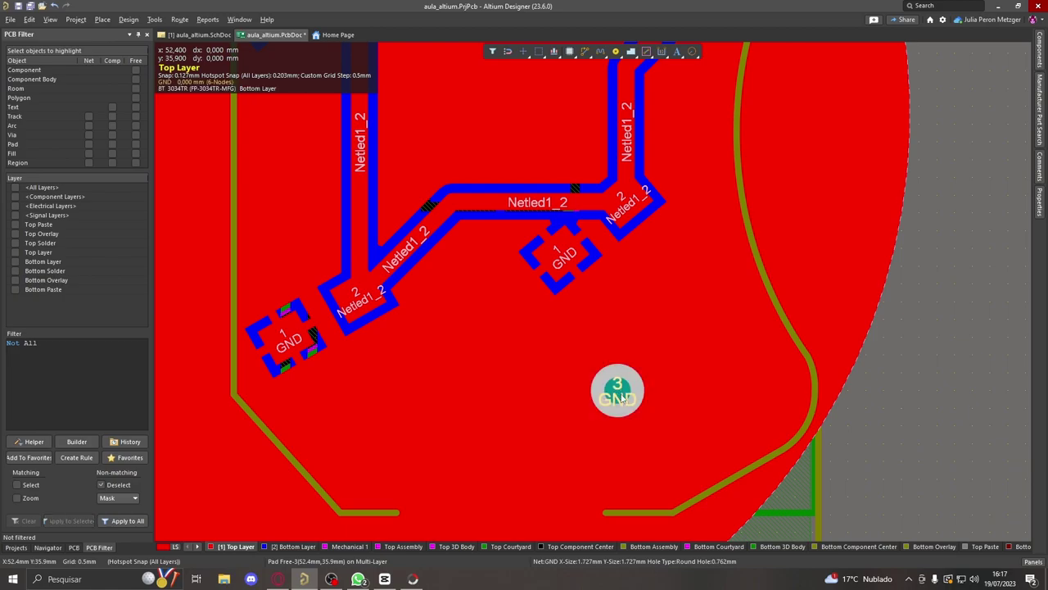
- Assign the net GND to the newly placed pad 3 in its properties
click(622, 398)
click(1042, 198)
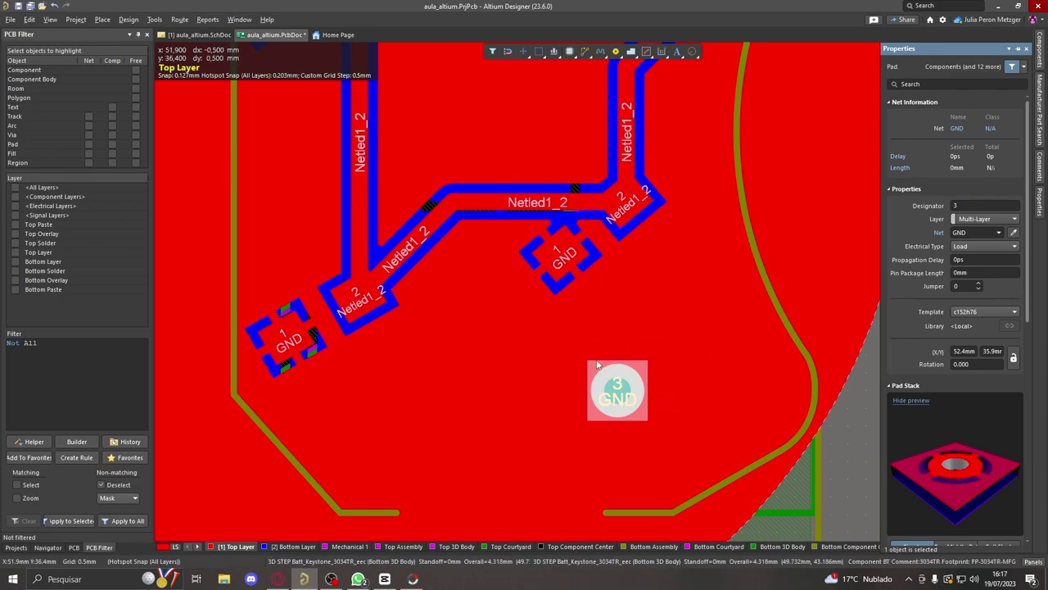
click(999, 234)
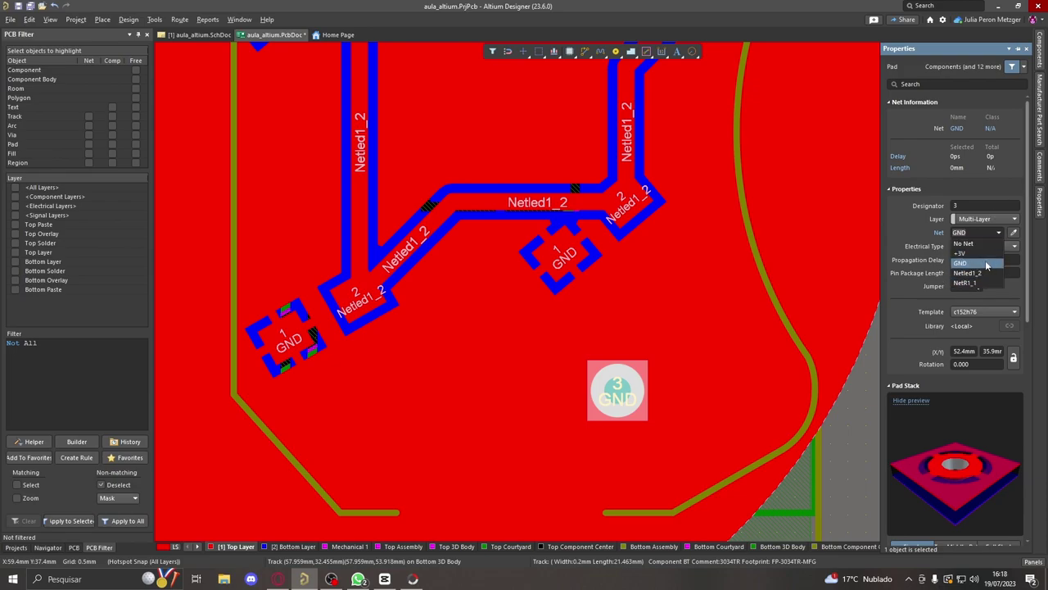
click(987, 266)
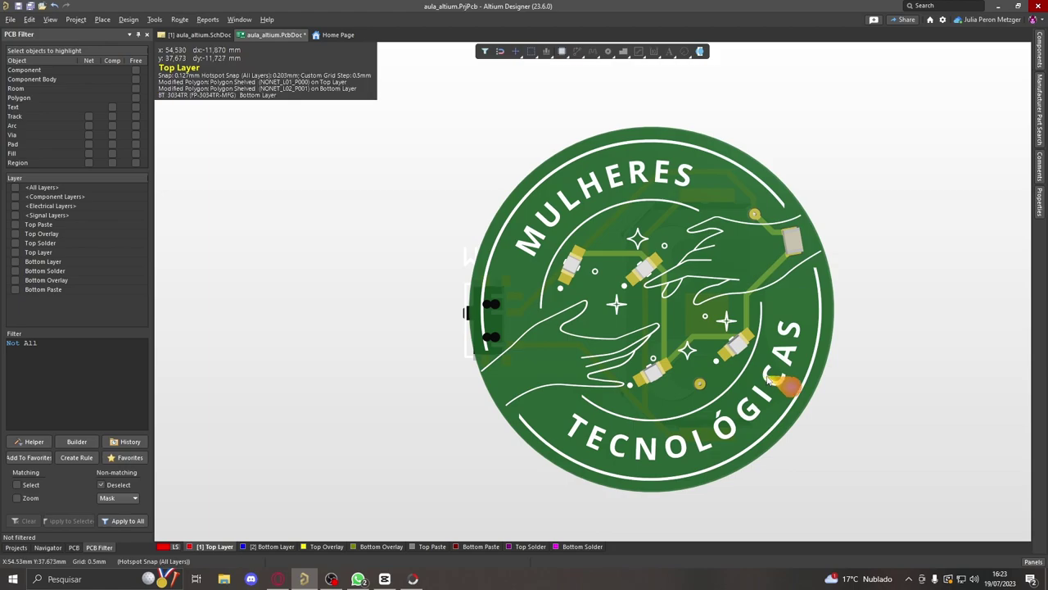
- Examine the top side of the board in 3D, including the logo artwork, LEDs, pads and board edge
scroll(851, 395, up, 2)
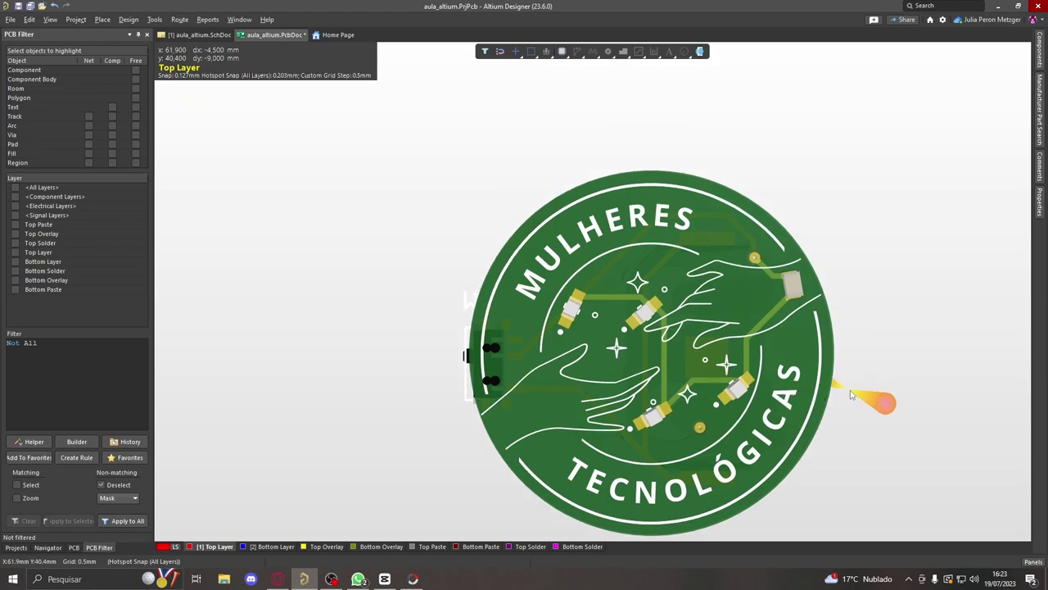
scroll(853, 385, down, 3)
ctrl+scroll(912, 297, up, 2)
ctrl+scroll(955, 180, down, 2)
ctrl+scroll(950, 210, up, 2)
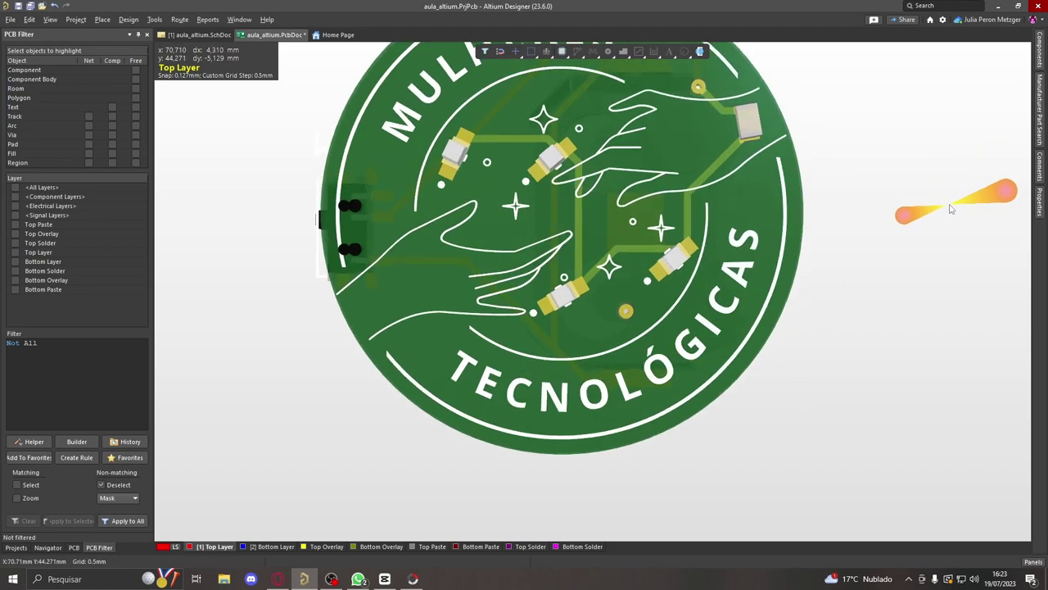
ctrl+scroll(942, 180, down, 2)
ctrl+scroll(982, 159, down, 1)
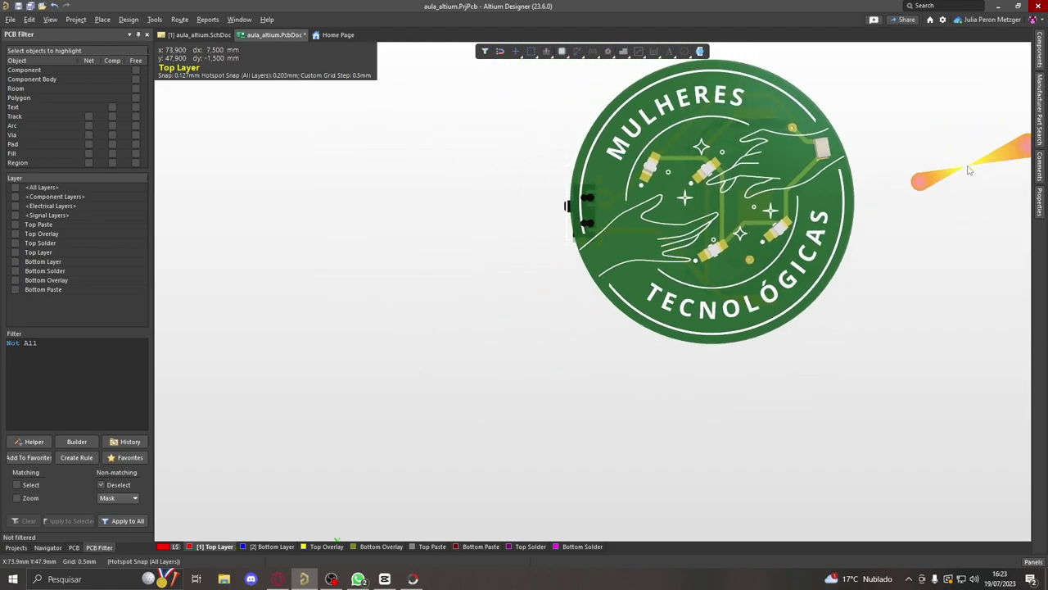
ctrl+scroll(909, 199, down, 2)
ctrl+scroll(744, 395, up, 2)
scroll(758, 401, down, 2)
ctrl+scroll(667, 353, up, 1)
drag(670, 296, 237, 514)
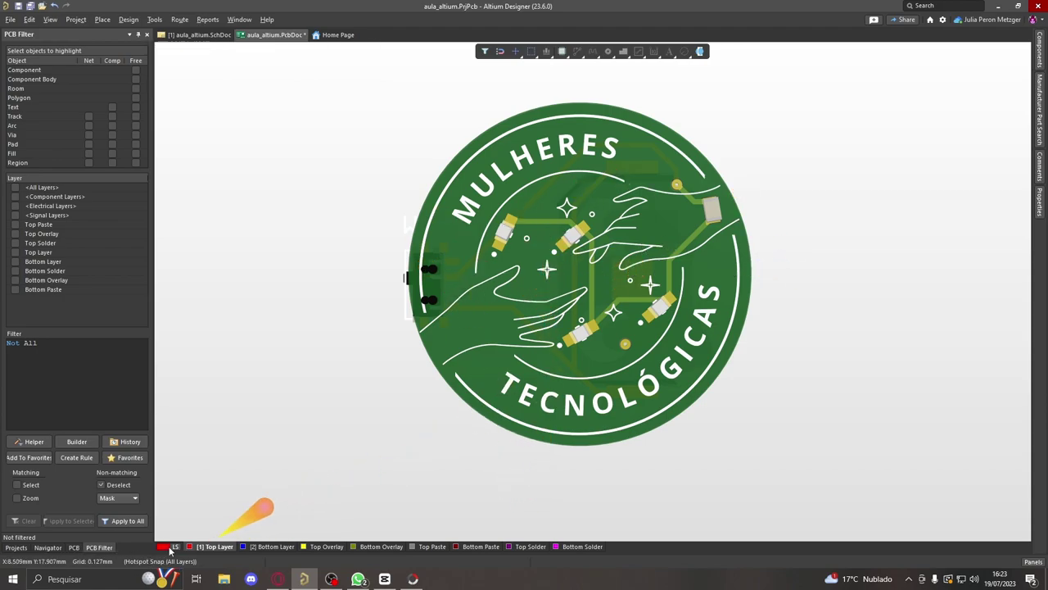
- Open the View Configuration and bring up the 3D color settings for the board layers
click(166, 548)
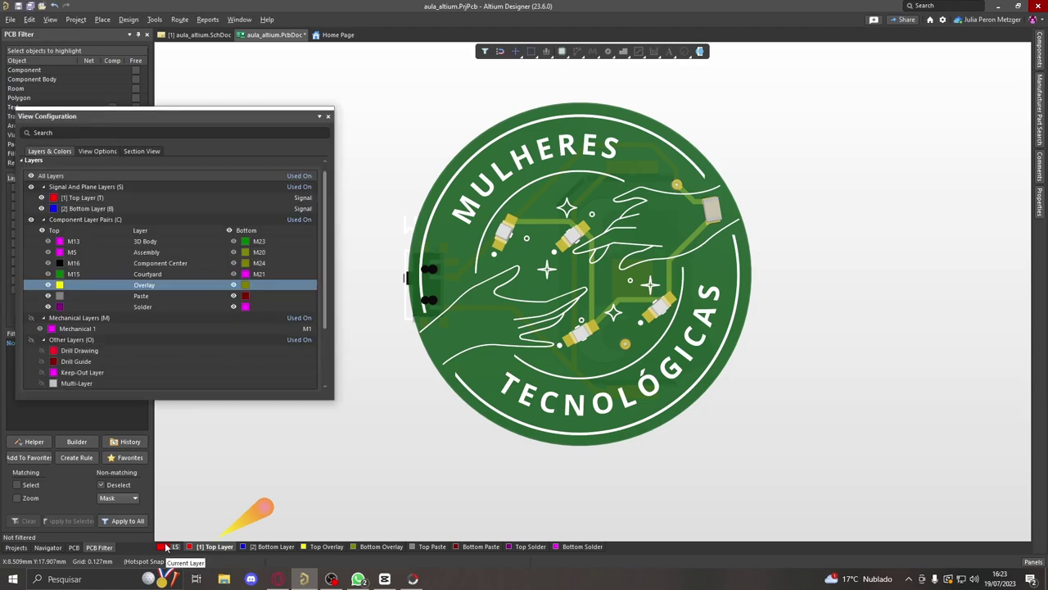
click(97, 152)
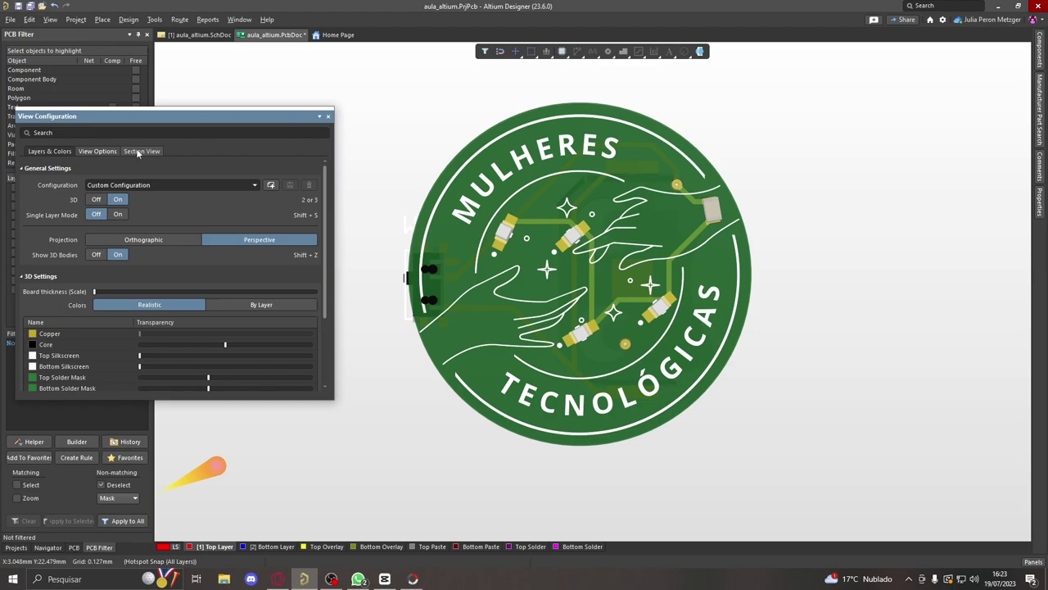
click(65, 152)
click(92, 152)
scroll(56, 308, down, 3)
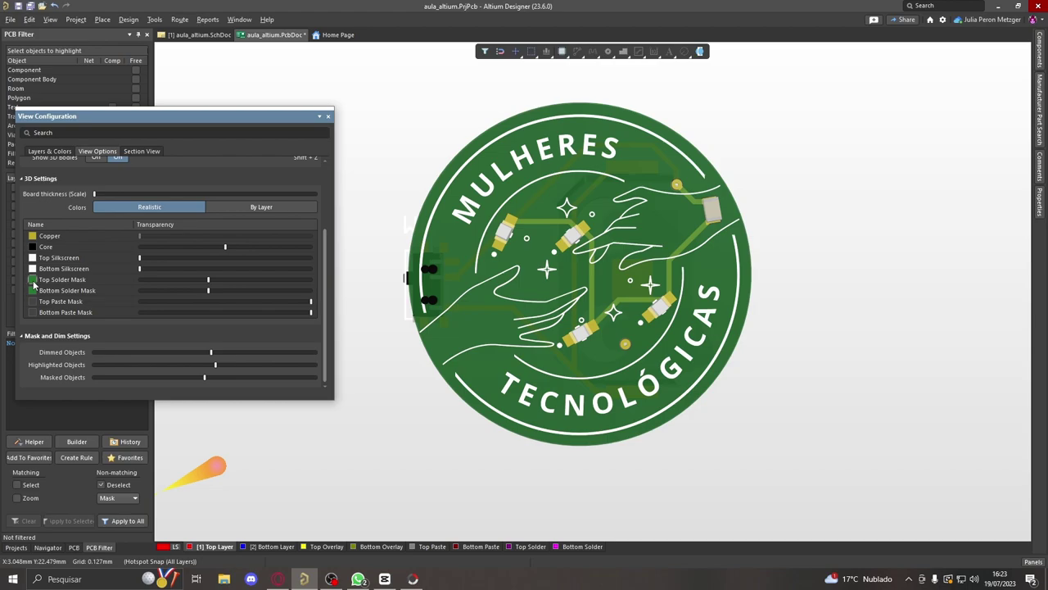
- Set the Top and Bottom Solder Mask colors to blue and check both sides of the board
click(33, 281)
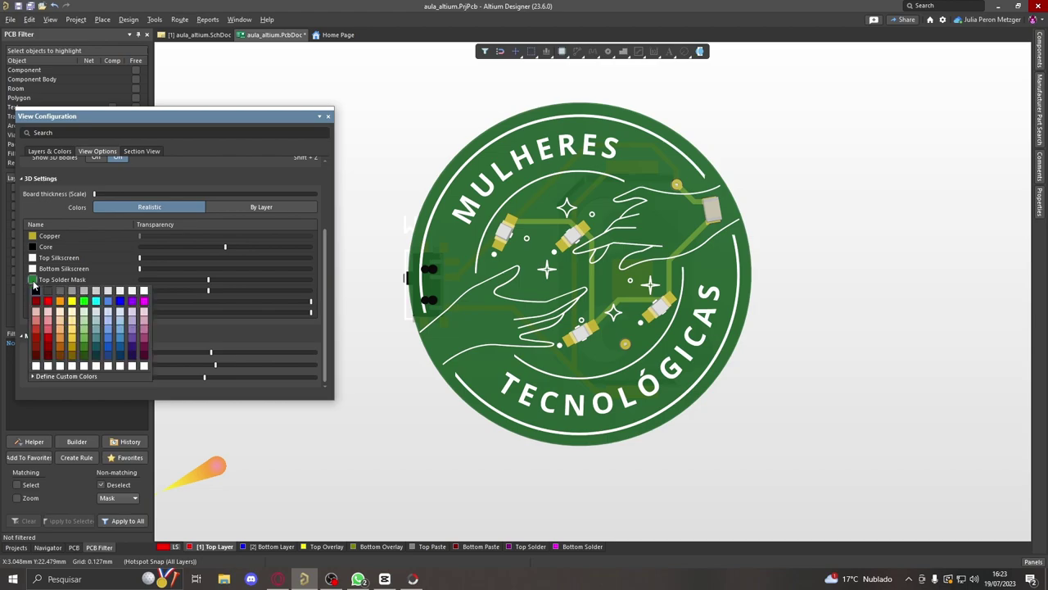
click(119, 302)
click(32, 291)
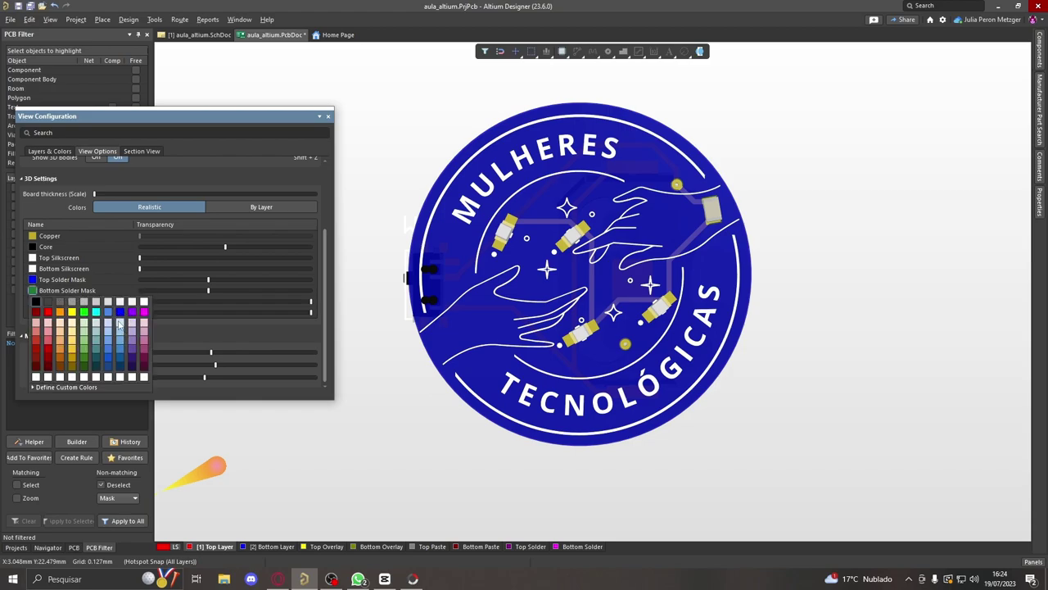
click(120, 313)
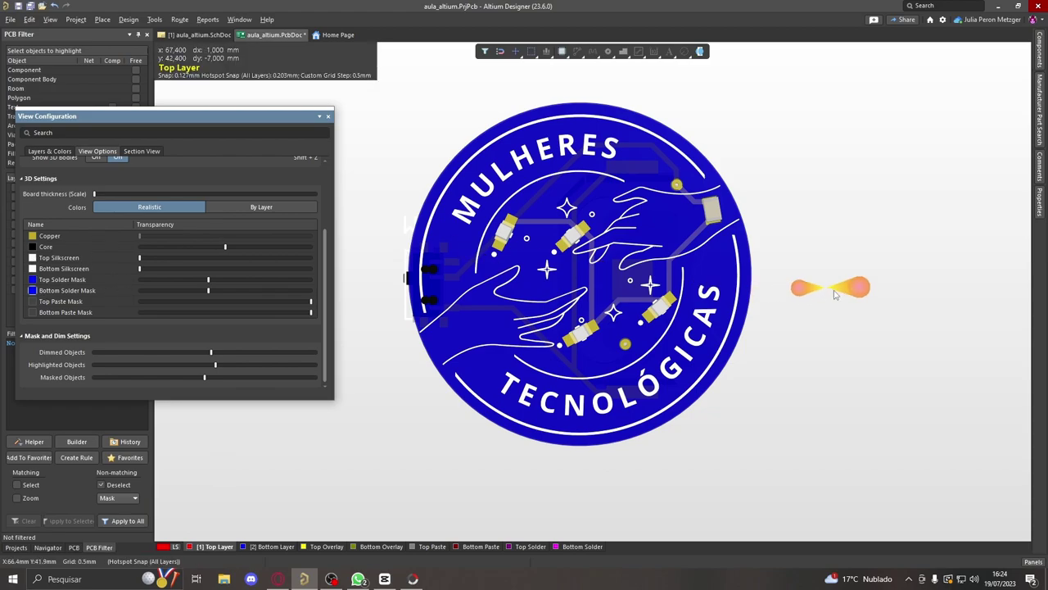
key(v)
key(b)
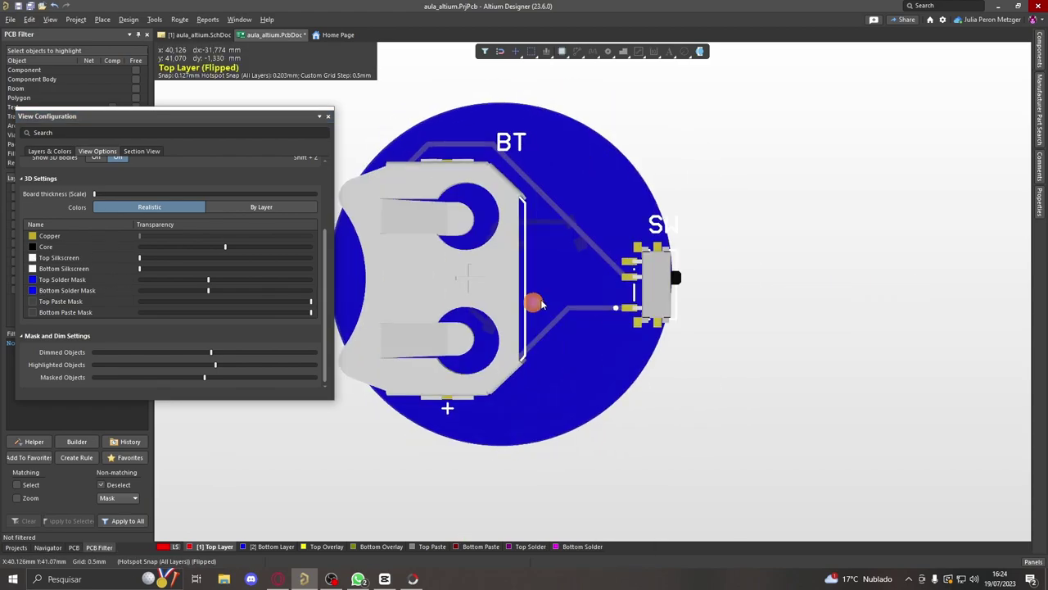
key(v)
key(b)
shift+right_drag(480, 299, 696, 282)
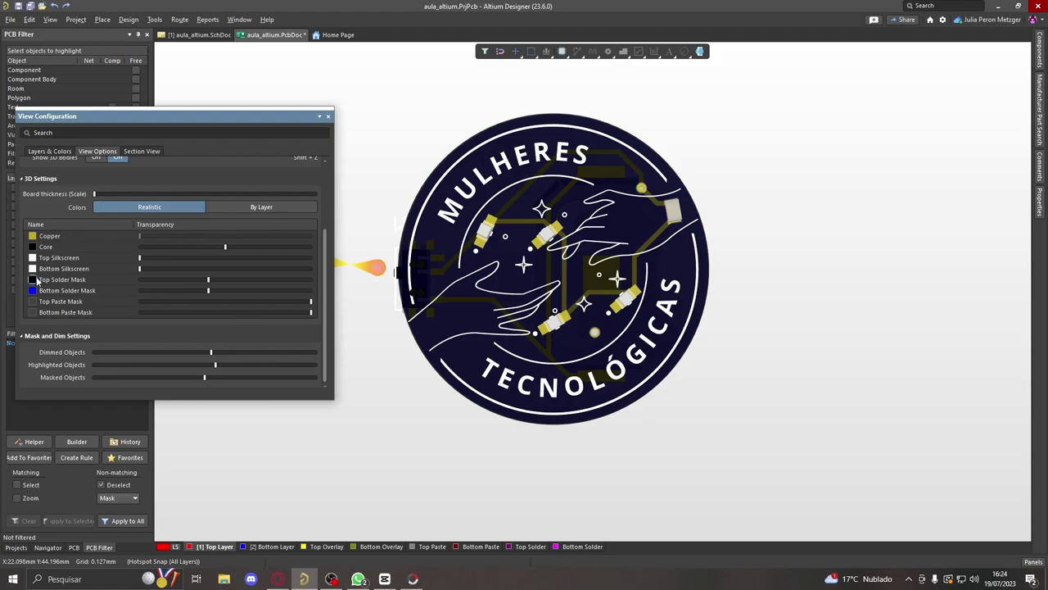
- Set the Bottom Solder Mask color to black to match the top mask and check the board's appearance
click(32, 291)
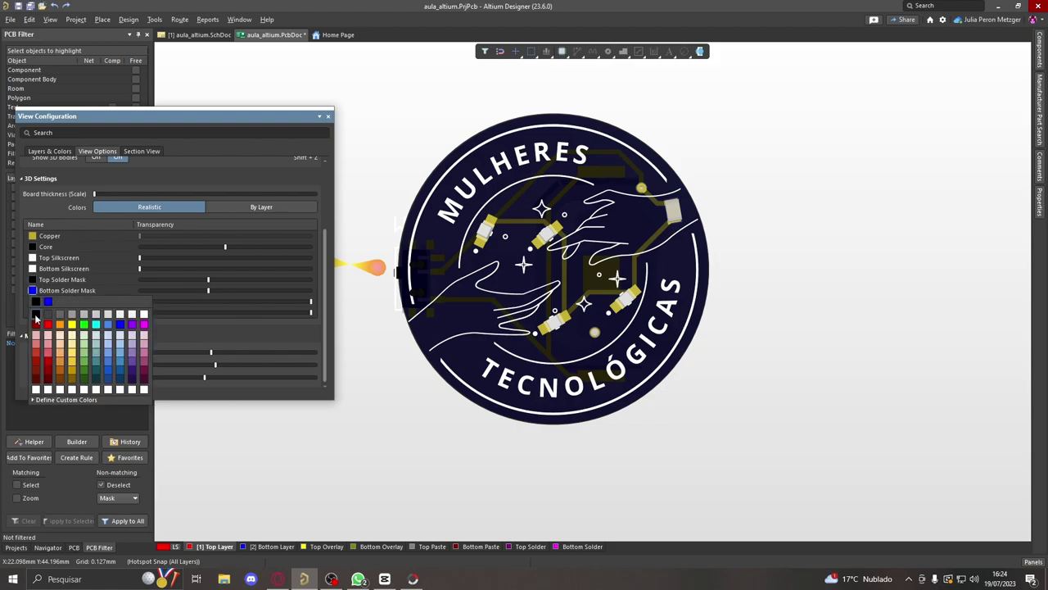
click(35, 314)
ctrl+scroll(491, 245, down, 2)
ctrl+scroll(479, 214, up, 4)
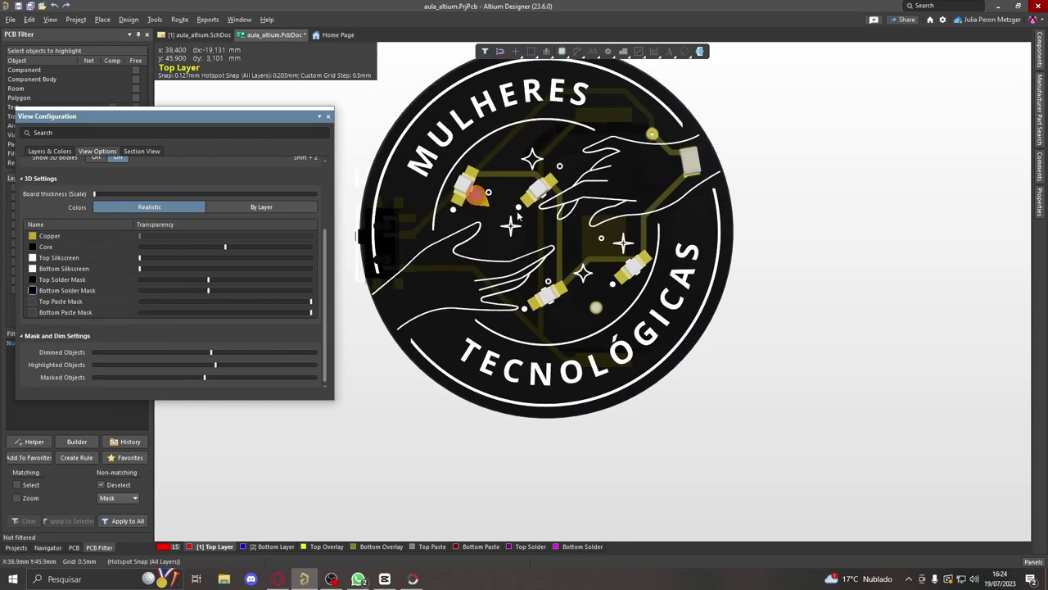
scroll(545, 205, up, 2)
scroll(547, 208, down, 1)
- Set the Top Solder Mask color to plum purple and the Bottom Solder Mask to a darker purple
click(32, 279)
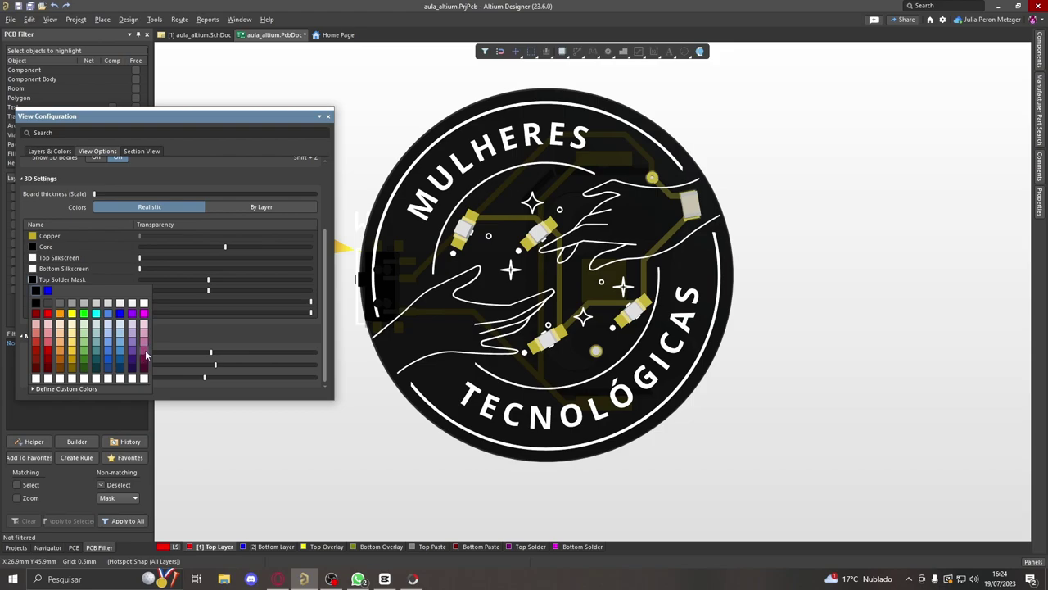
click(145, 351)
click(32, 290)
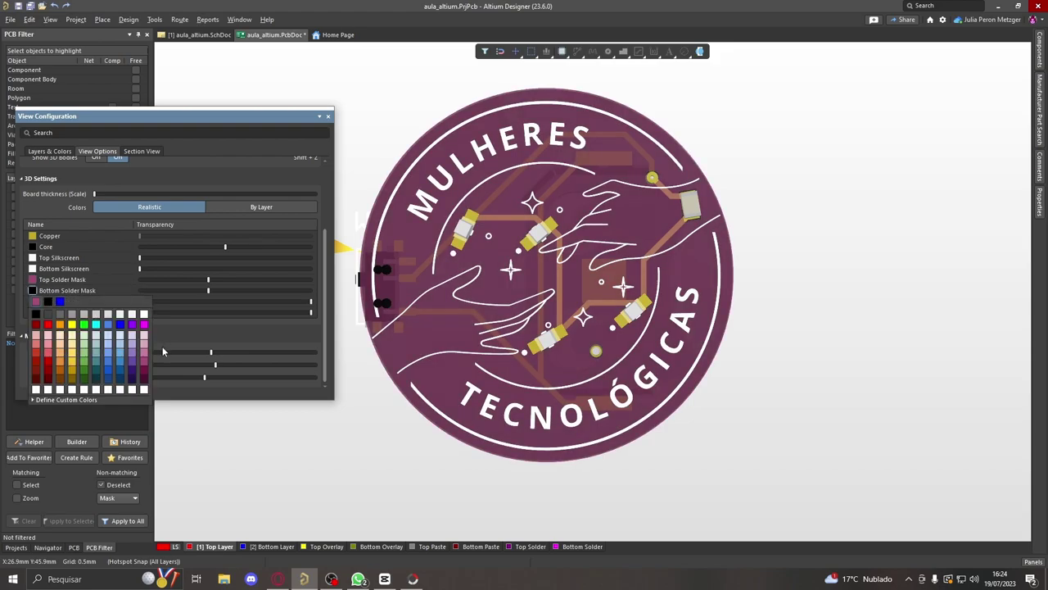
click(146, 367)
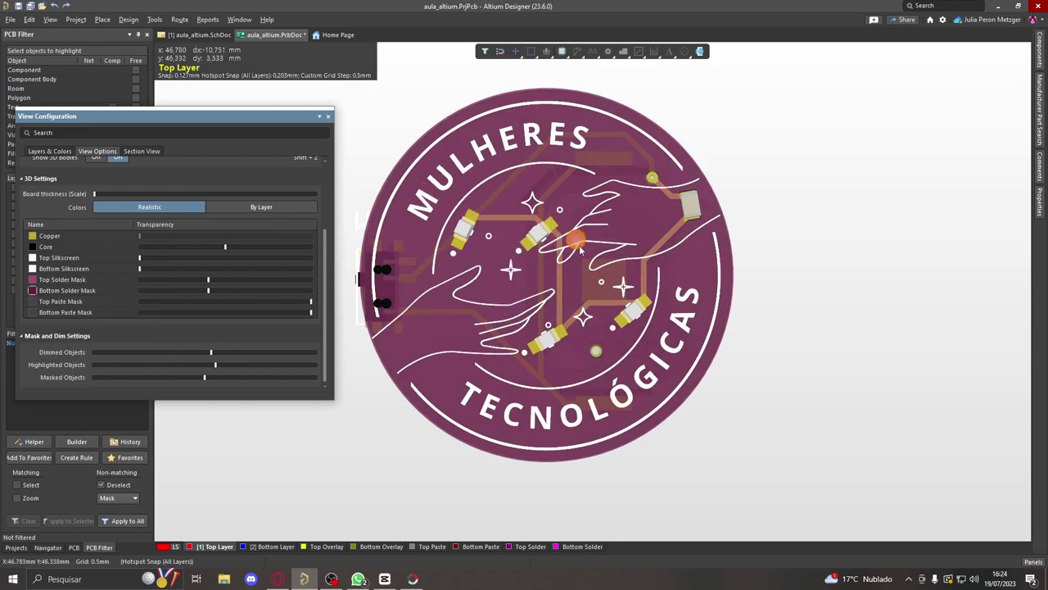
- Flip the board to examine the battery holder and switch on the bottom side, and return to the top view
key(v)
key(b)
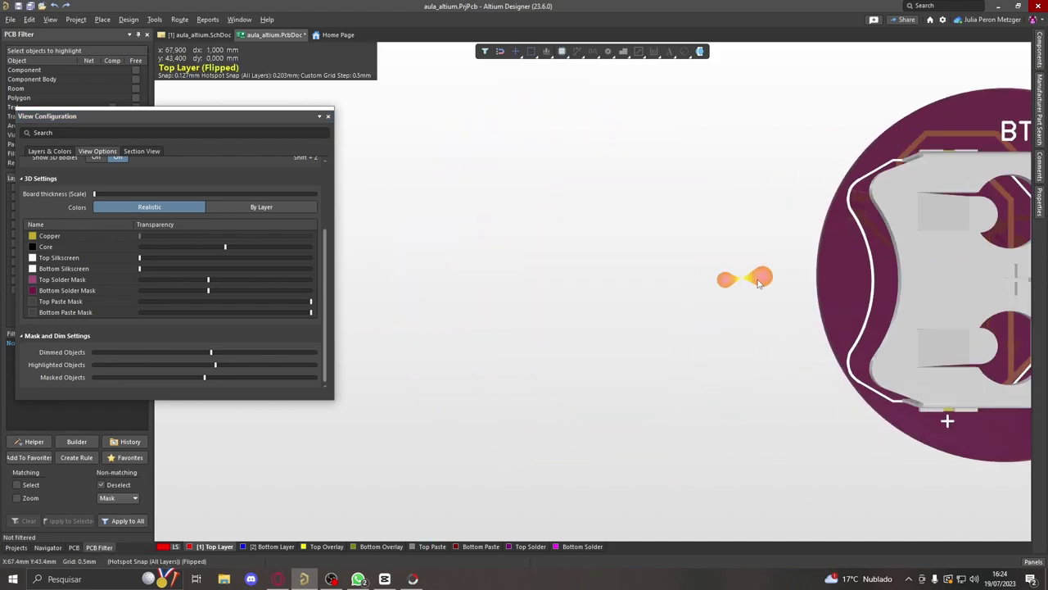
ctrl+scroll(995, 270, down, 3)
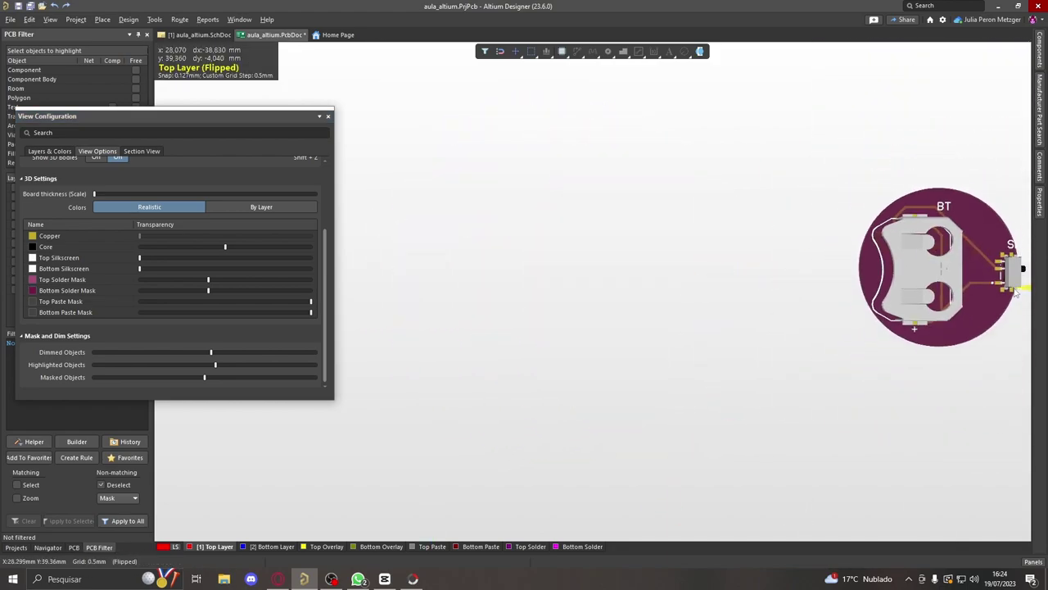
ctrl+scroll(991, 274, up, 5)
ctrl+scroll(993, 273, down, 3)
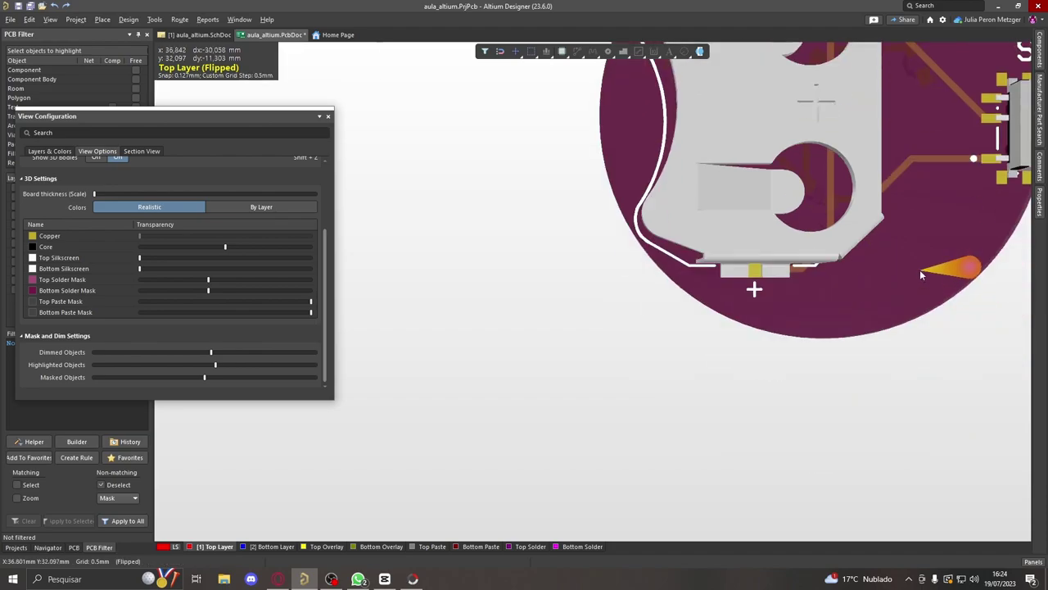
right_drag(958, 283, 721, 276)
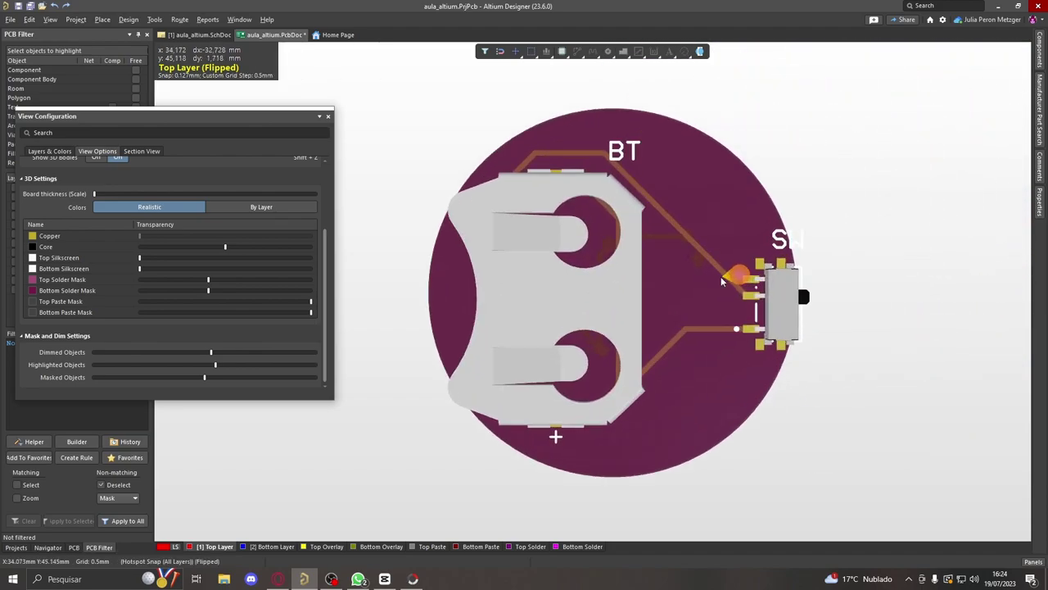
key(v)
key(b)
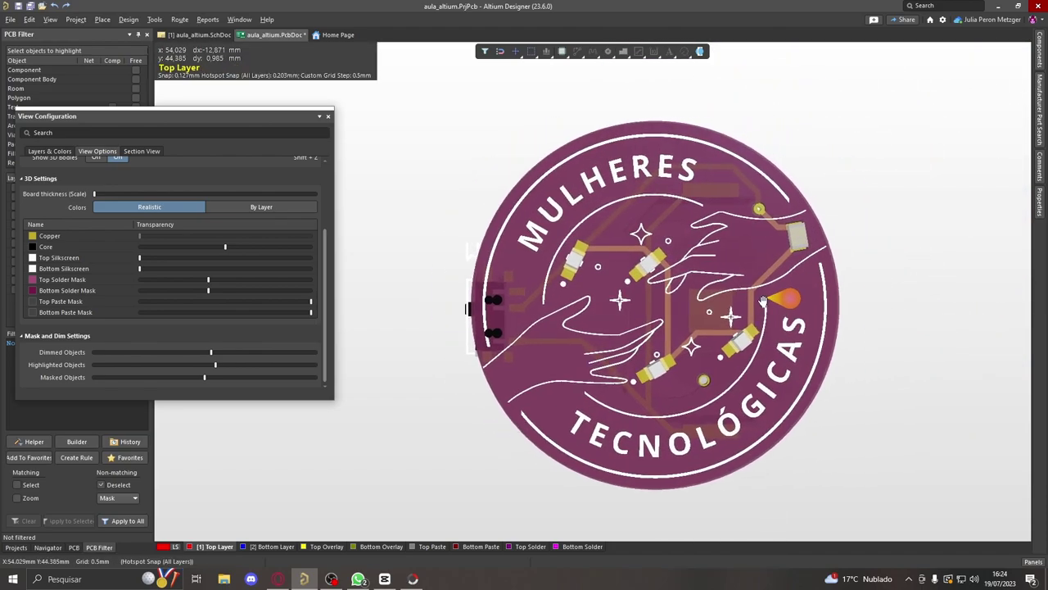
- Set the Top Solder Mask color to medium green and the Bottom Solder Mask to dark green
click(33, 281)
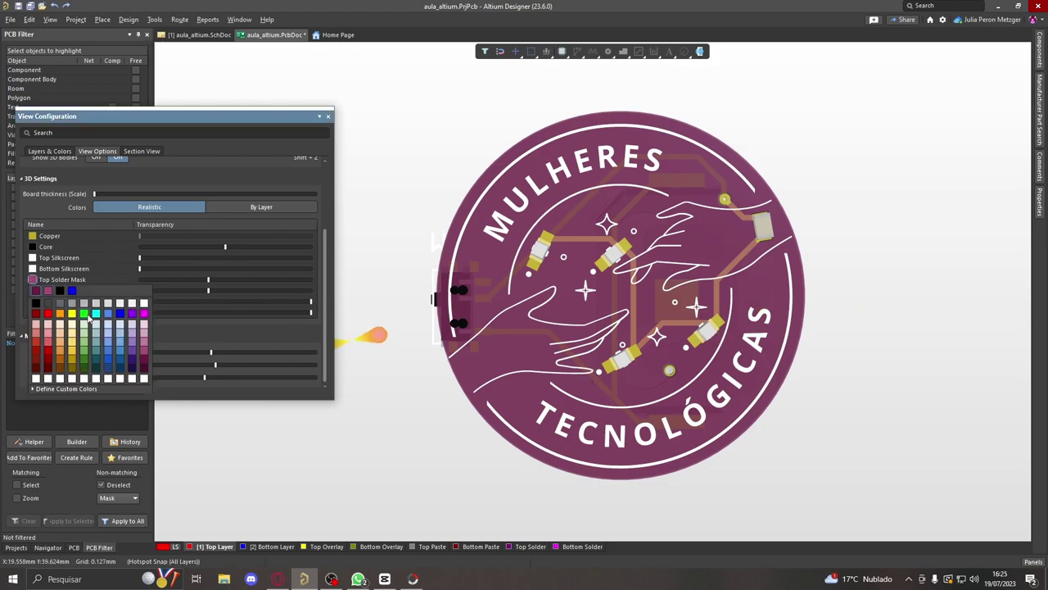
click(85, 370)
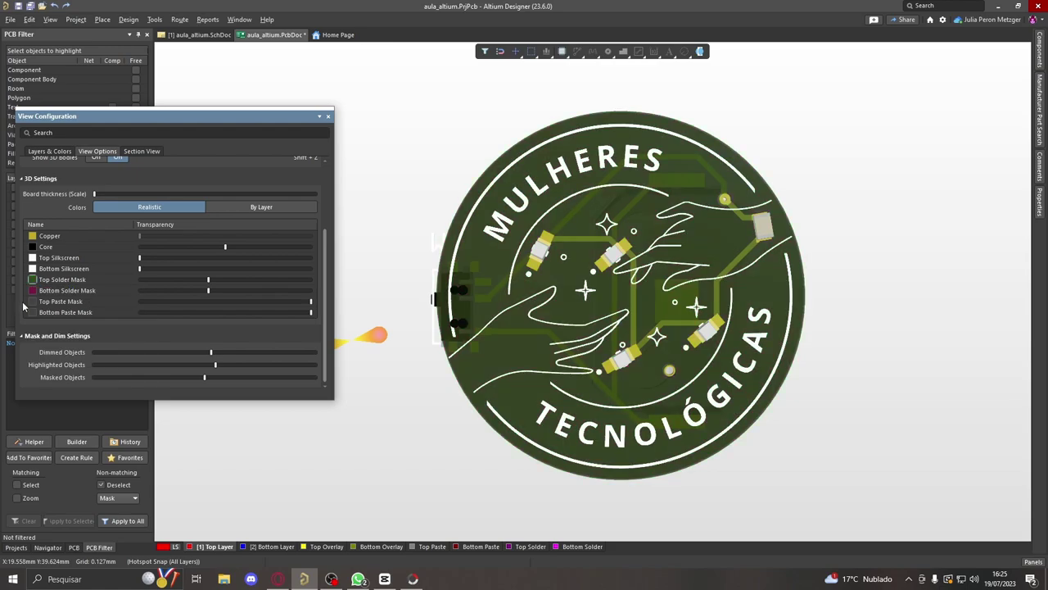
click(33, 291)
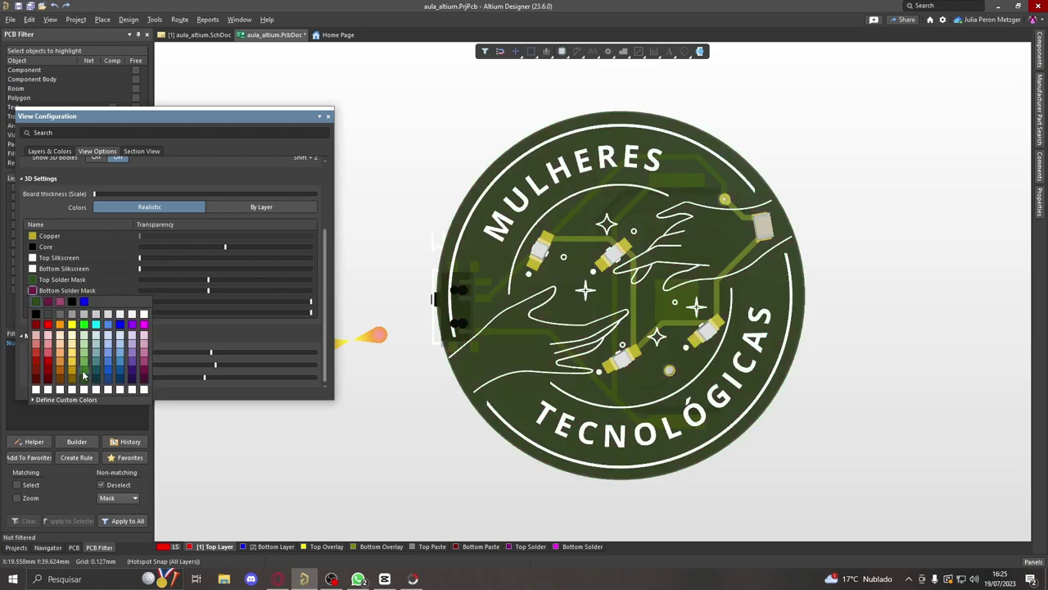
click(30, 282)
click(32, 280)
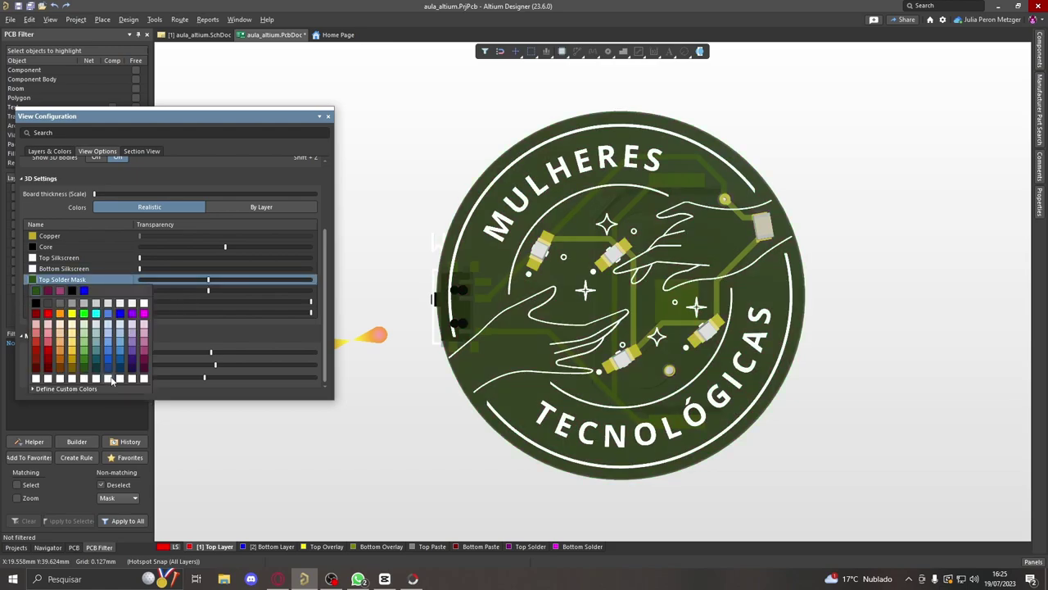
click(82, 359)
click(33, 293)
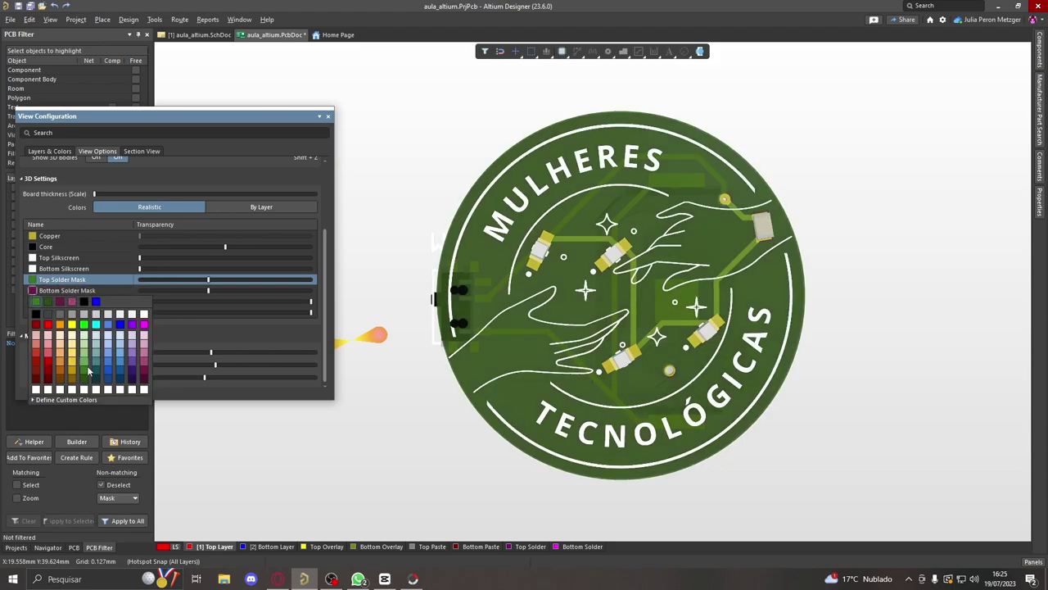
click(80, 381)
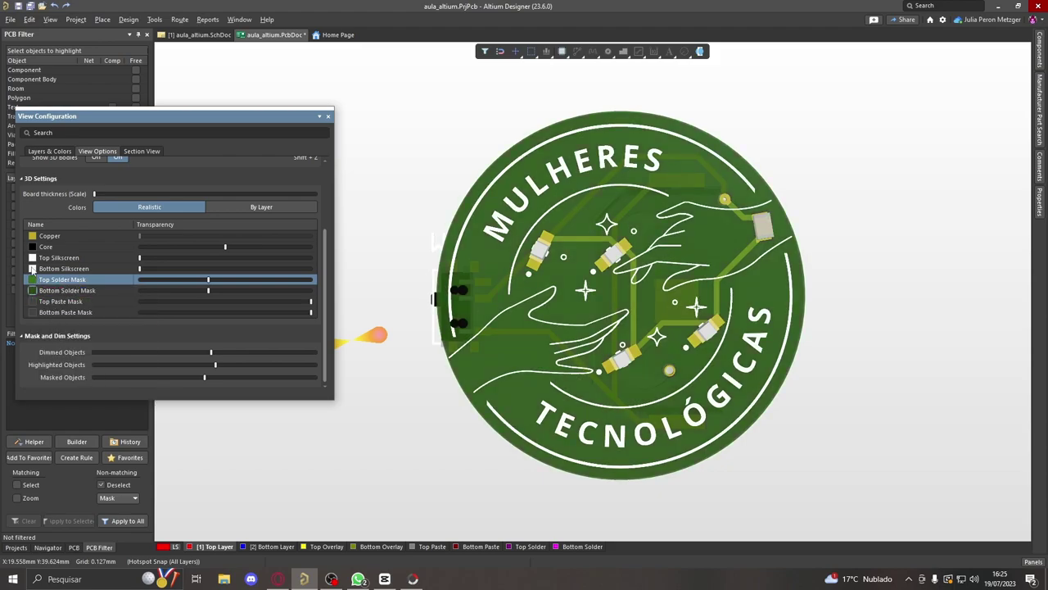
- Inspect the green board in 3D and close the View Configuration
scroll(763, 305, down, 5)
ctrl+scroll(709, 114, down, 3)
ctrl+scroll(719, 244, up, 1)
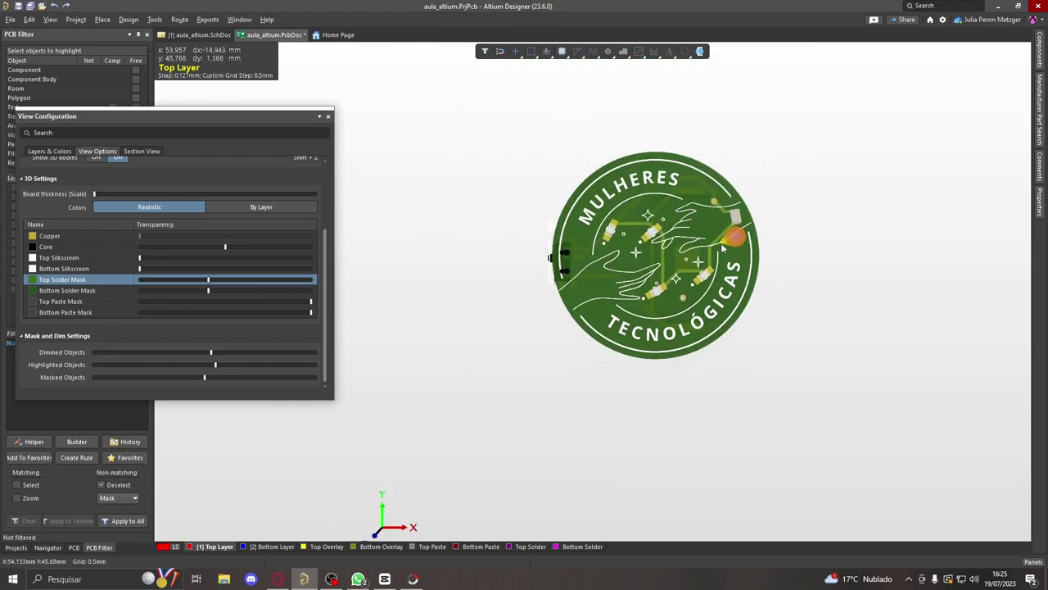
ctrl+scroll(719, 244, up, 3)
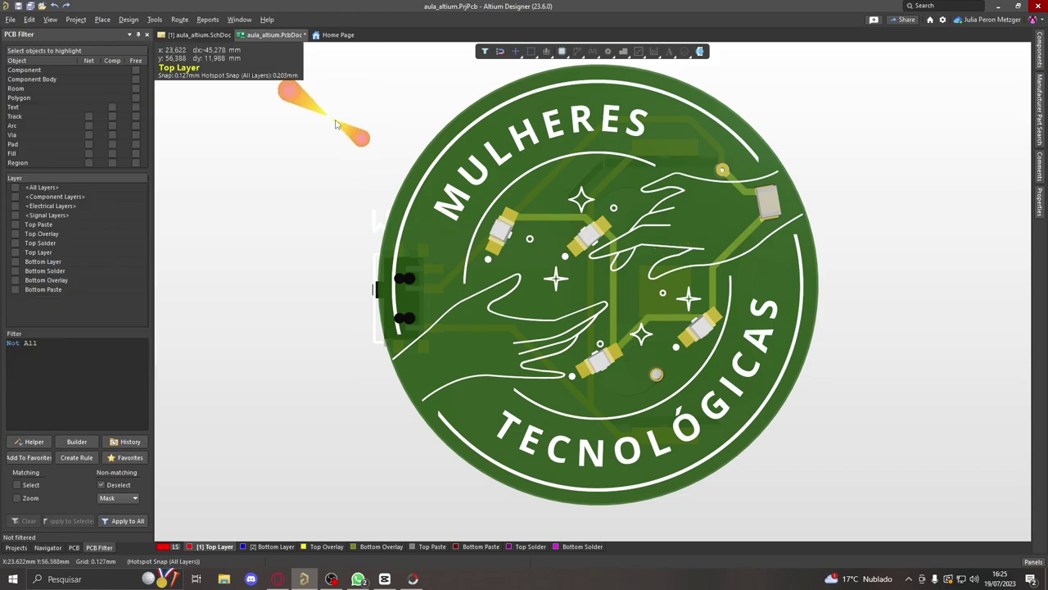
ctrl+scroll(853, 303, down, 2)
ctrl+scroll(906, 290, up, 2)
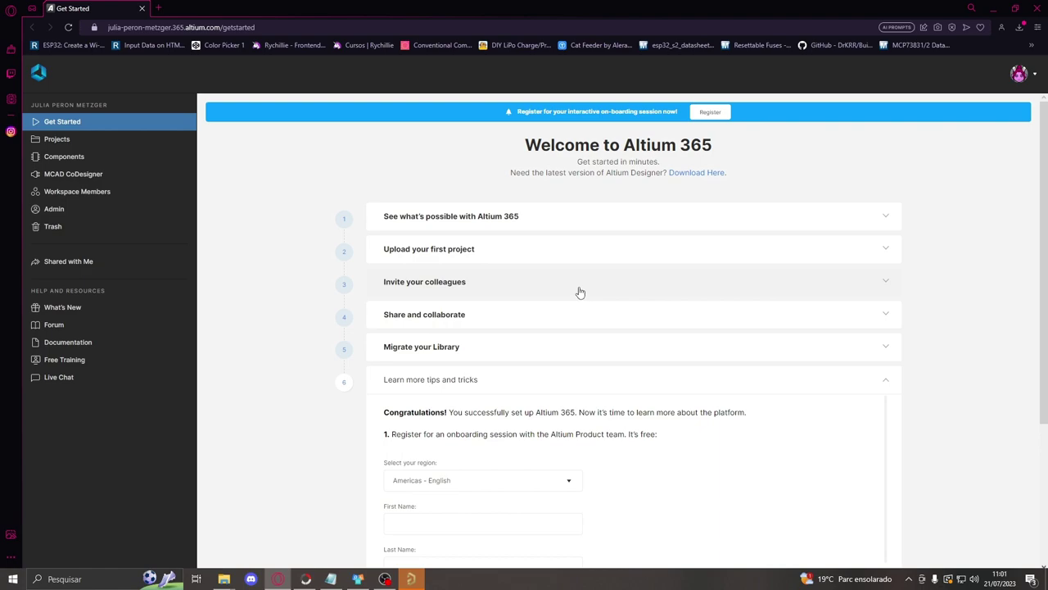
- Open the Components page of the Altium 365 workspace in the web browser
click(73, 157)
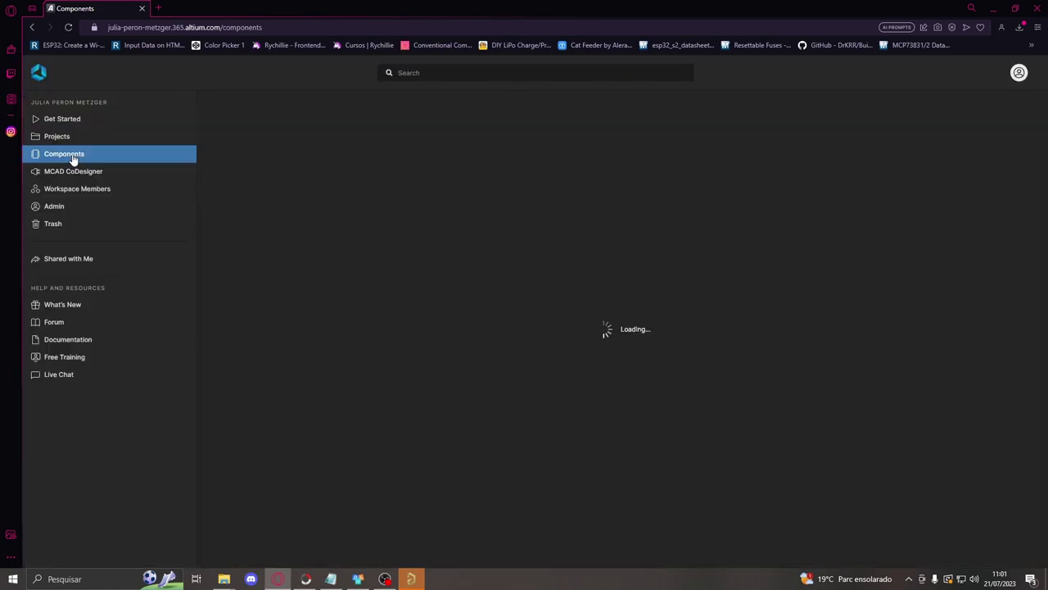